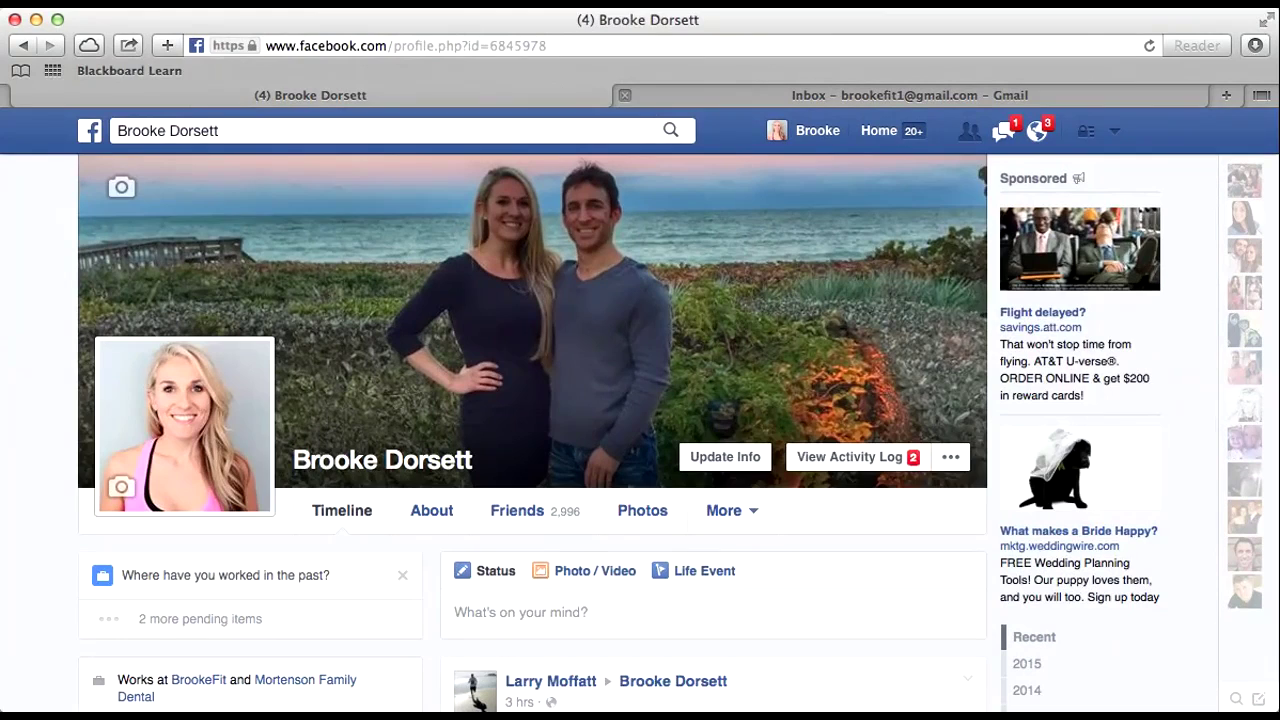
Step: Switch to the fitness business page and open its Sweating for the Wedding cover photo
left_click(1114, 130)
left_click(996, 220)
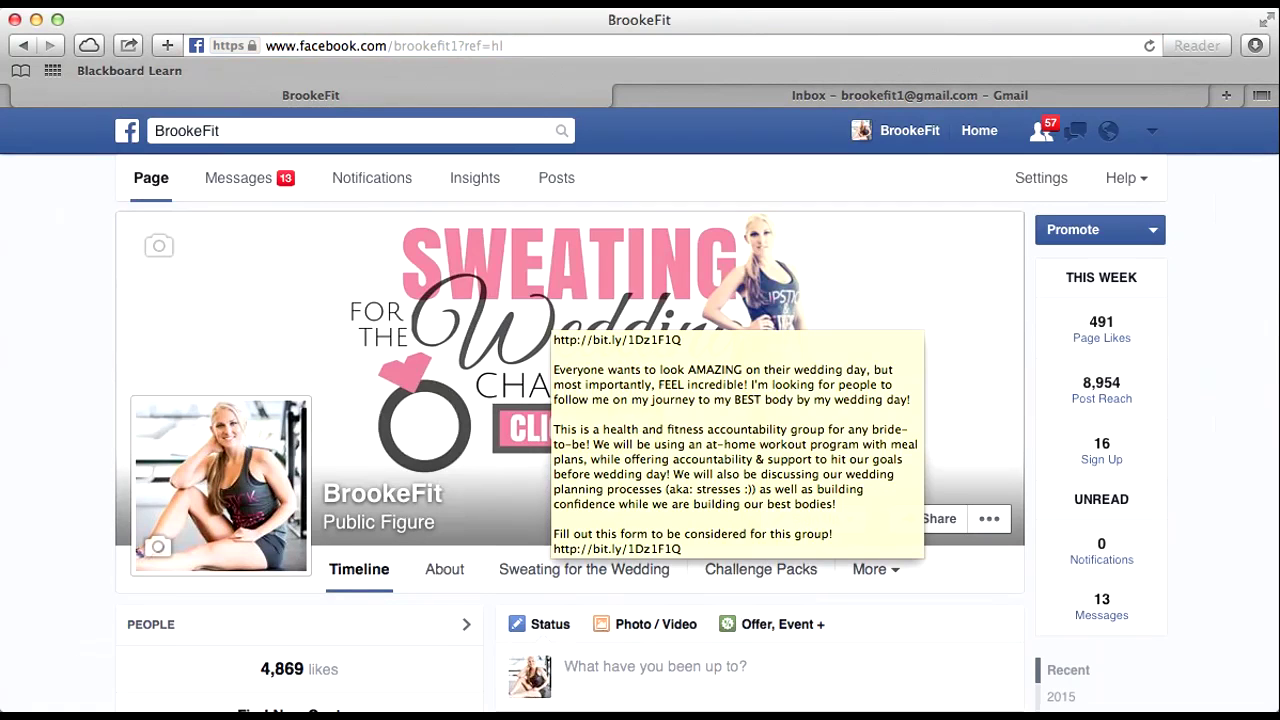
left_click(550, 314)
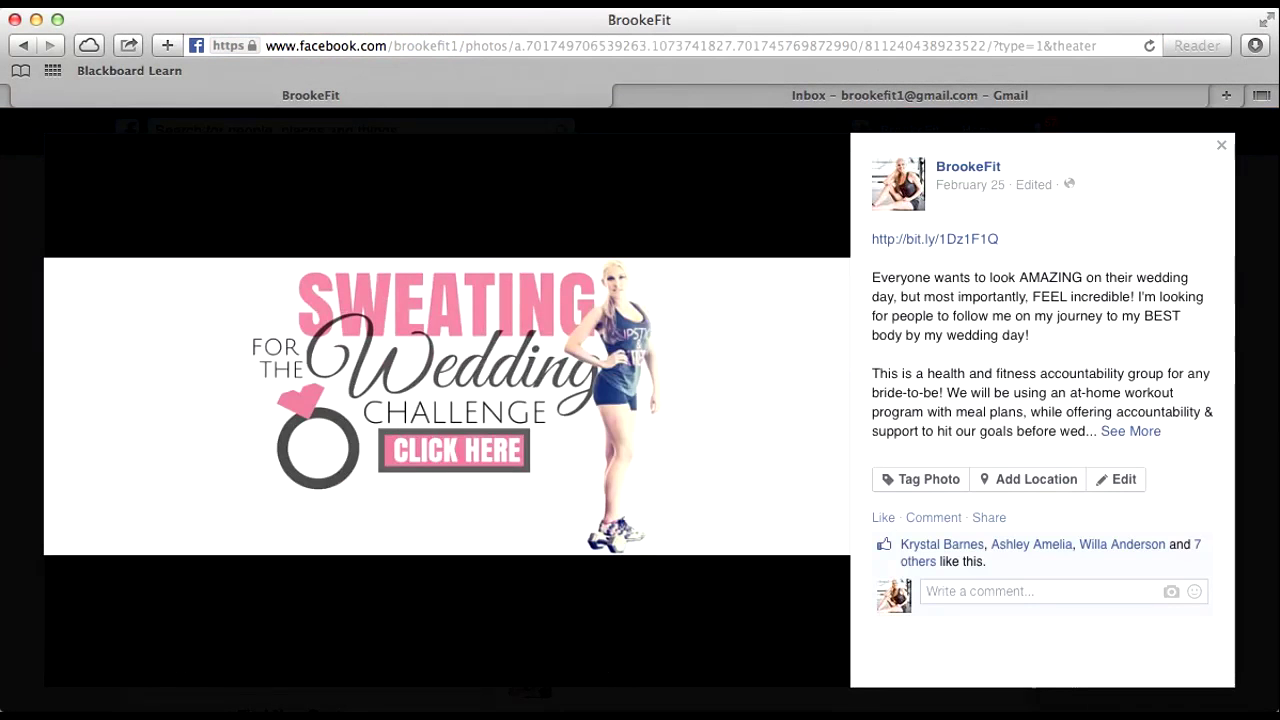
Step: Expand the cover photo's full caption and follow its bit.ly sign-up link to the application form
left_click(1131, 432)
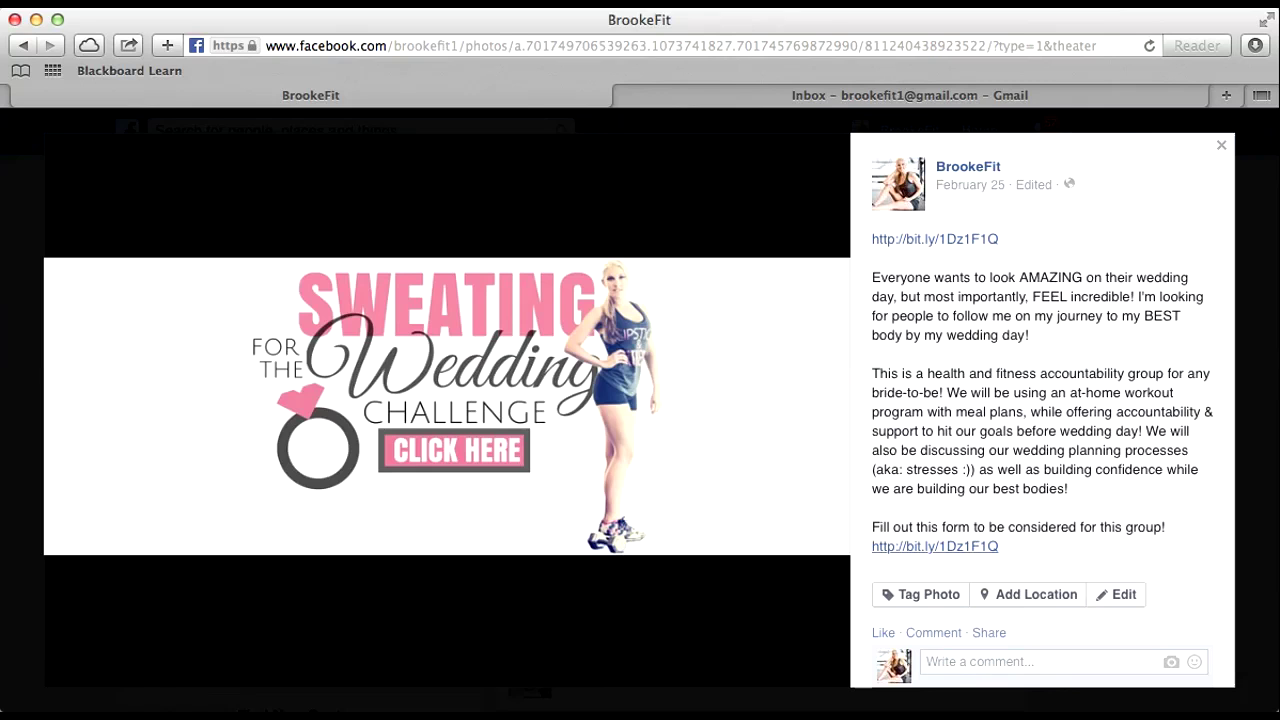
left_click(934, 546)
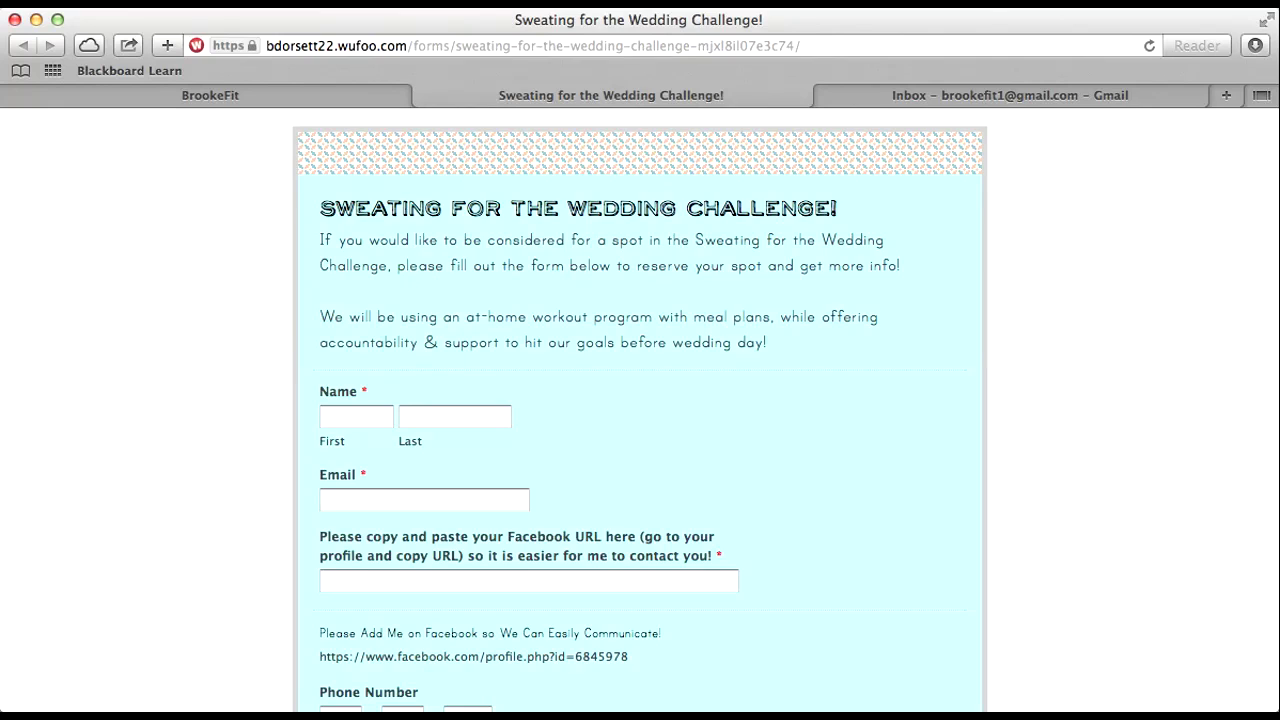
scroll(640, 410, "down", 3)
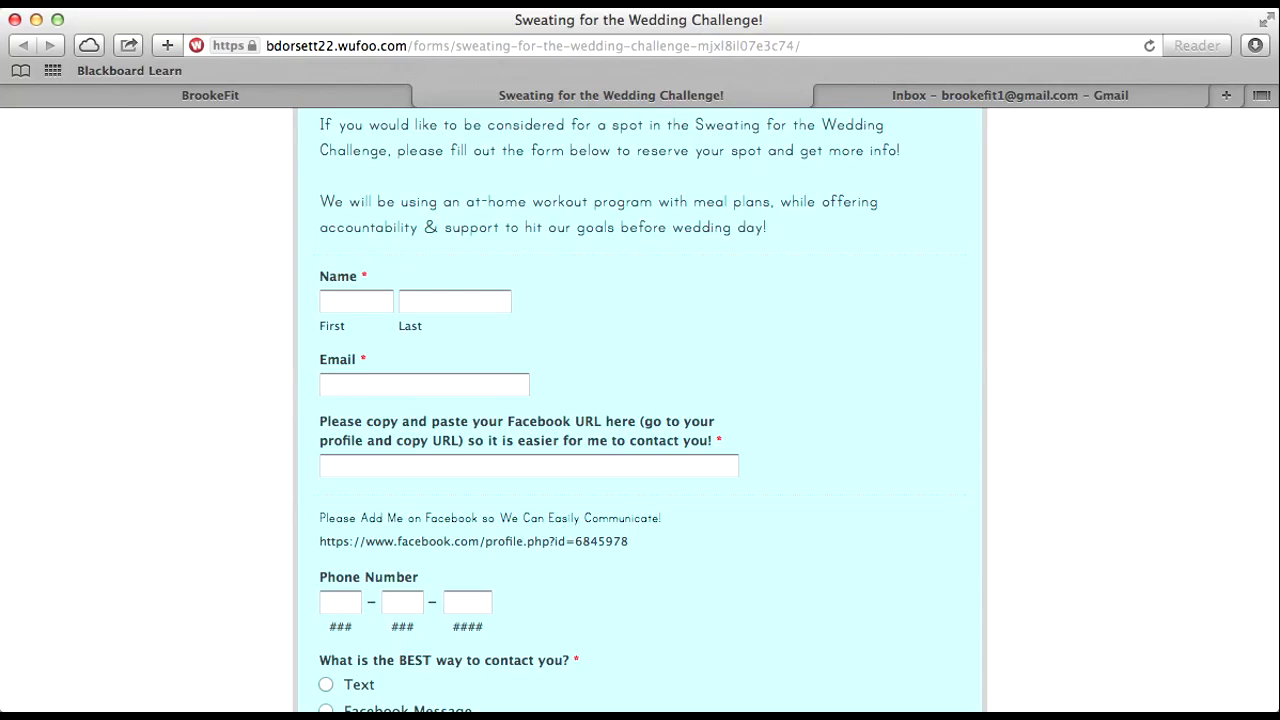
scroll(640, 410, "down", 8)
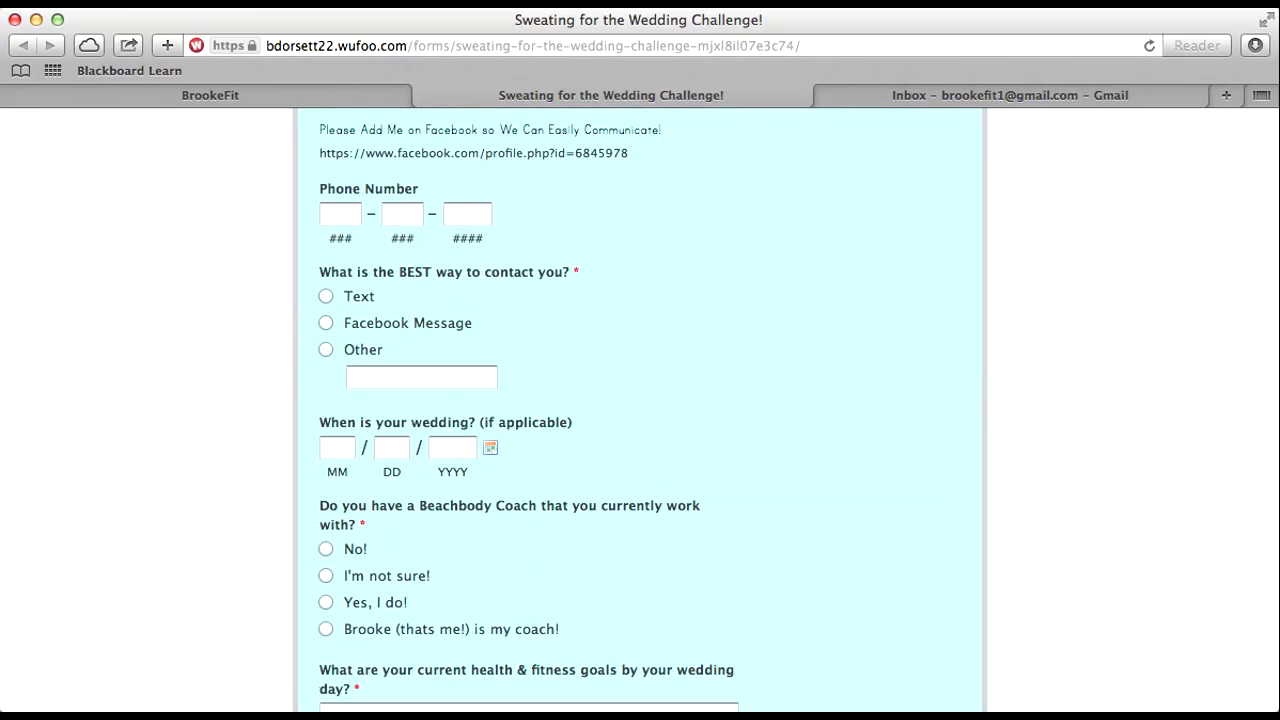
scroll(640, 410, "down", 3)
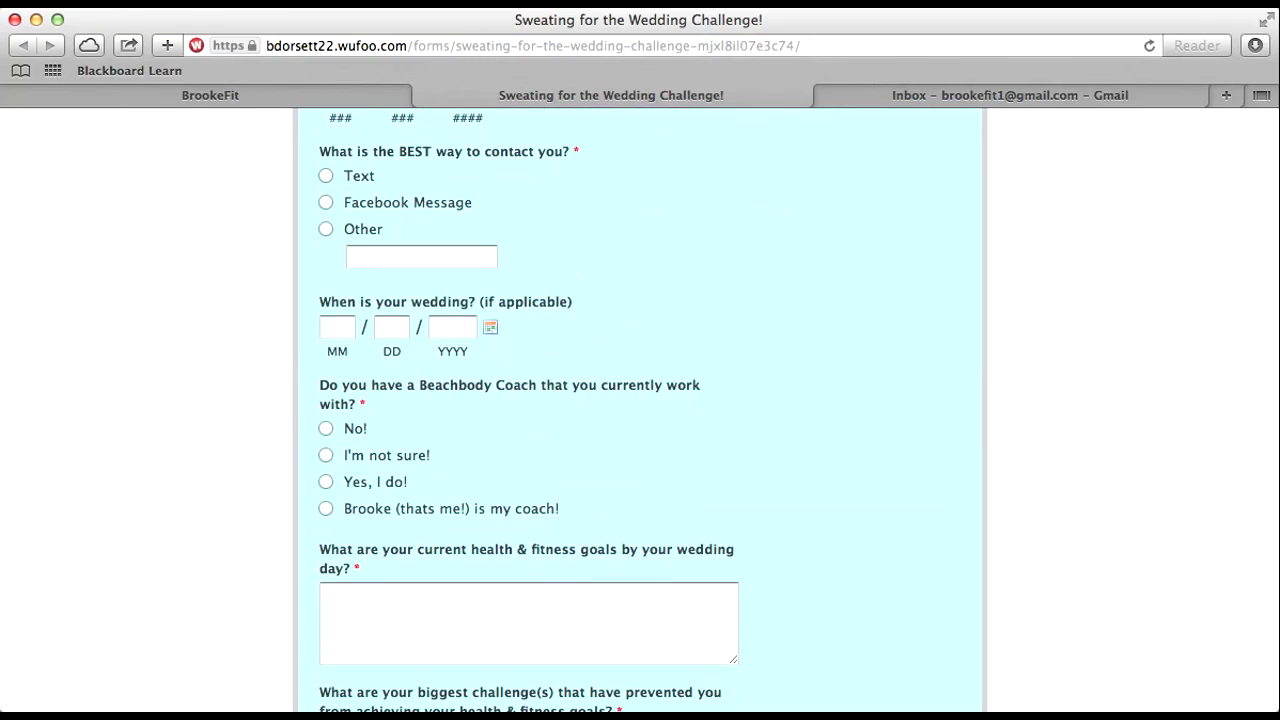
scroll(640, 410, "up", 15)
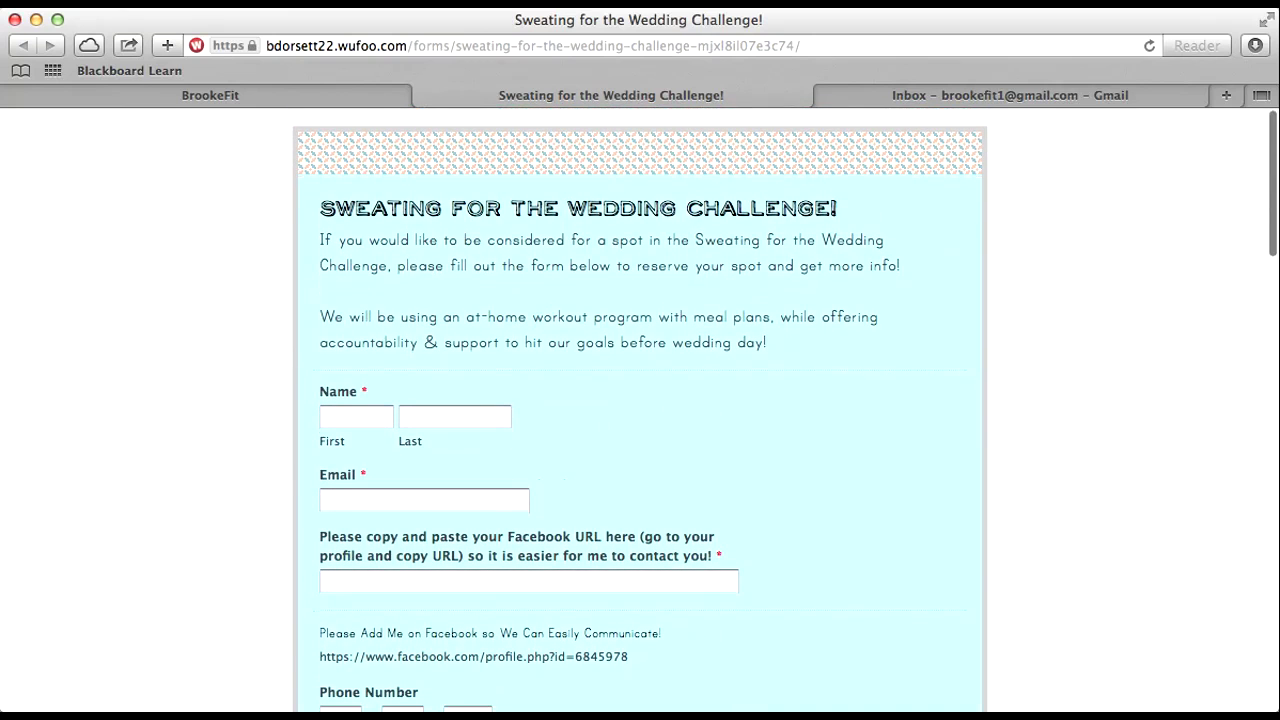
scroll(640, 410, "down", 12)
scroll(640, 410, "down", 4)
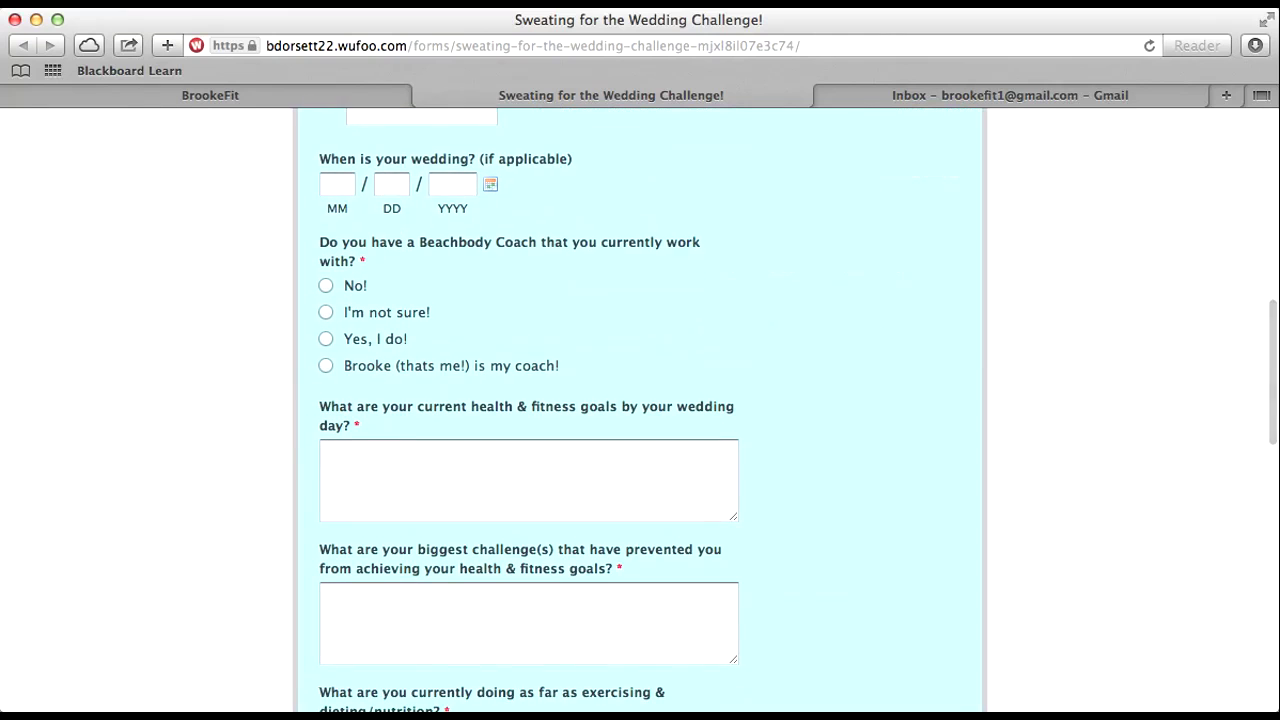
scroll(640, 410, "down", 2)
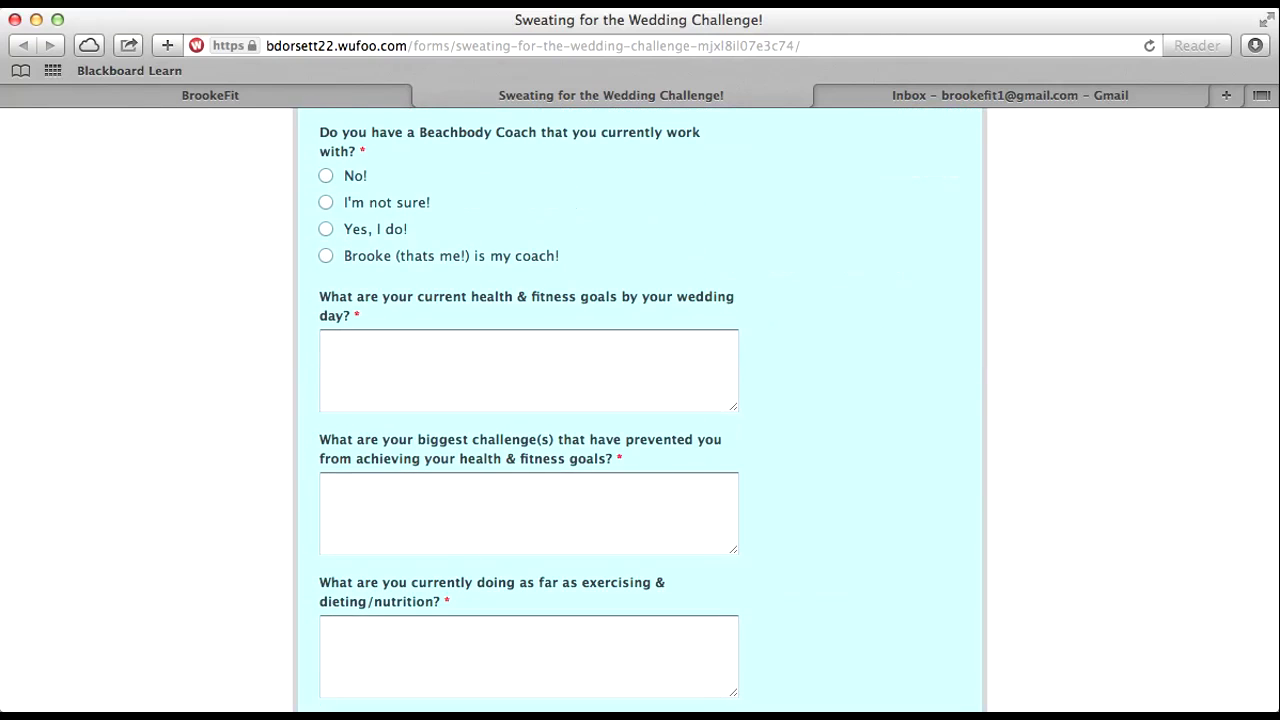
scroll(640, 410, "up", 3)
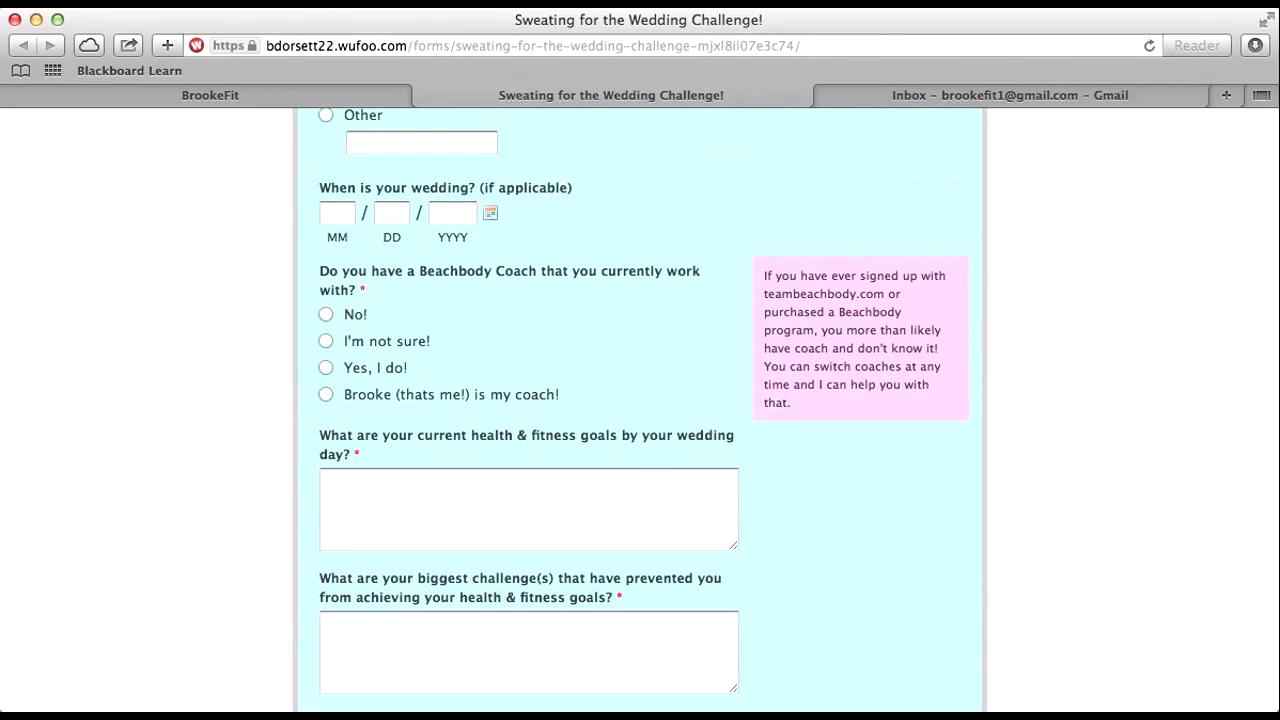
scroll(640, 410, "down", 15)
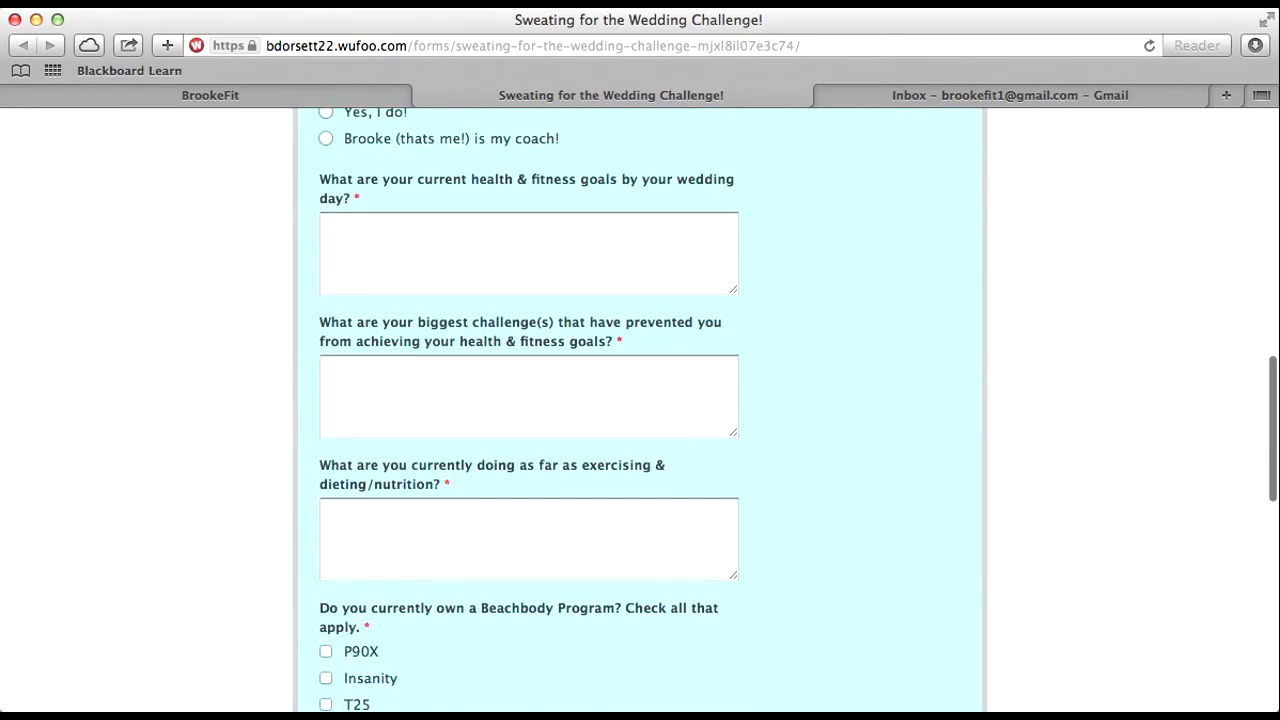
scroll(640, 410, "up", 15)
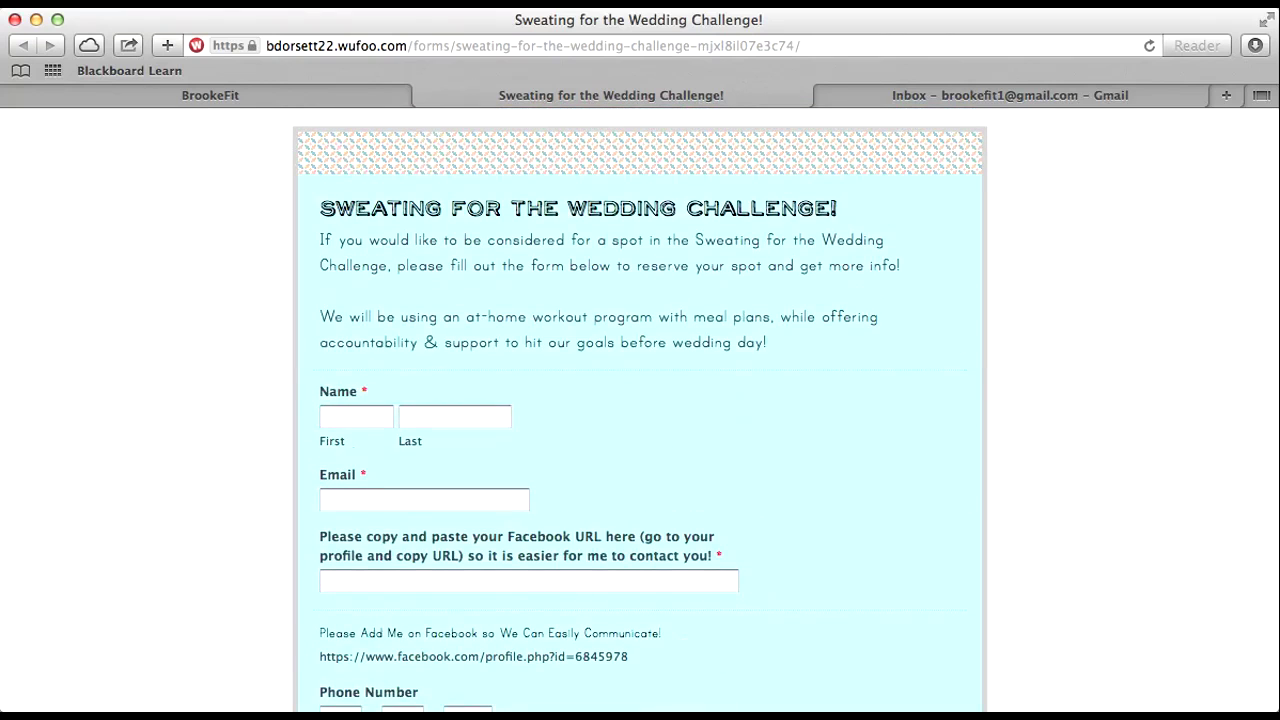
scroll(640, 410, "down", 6)
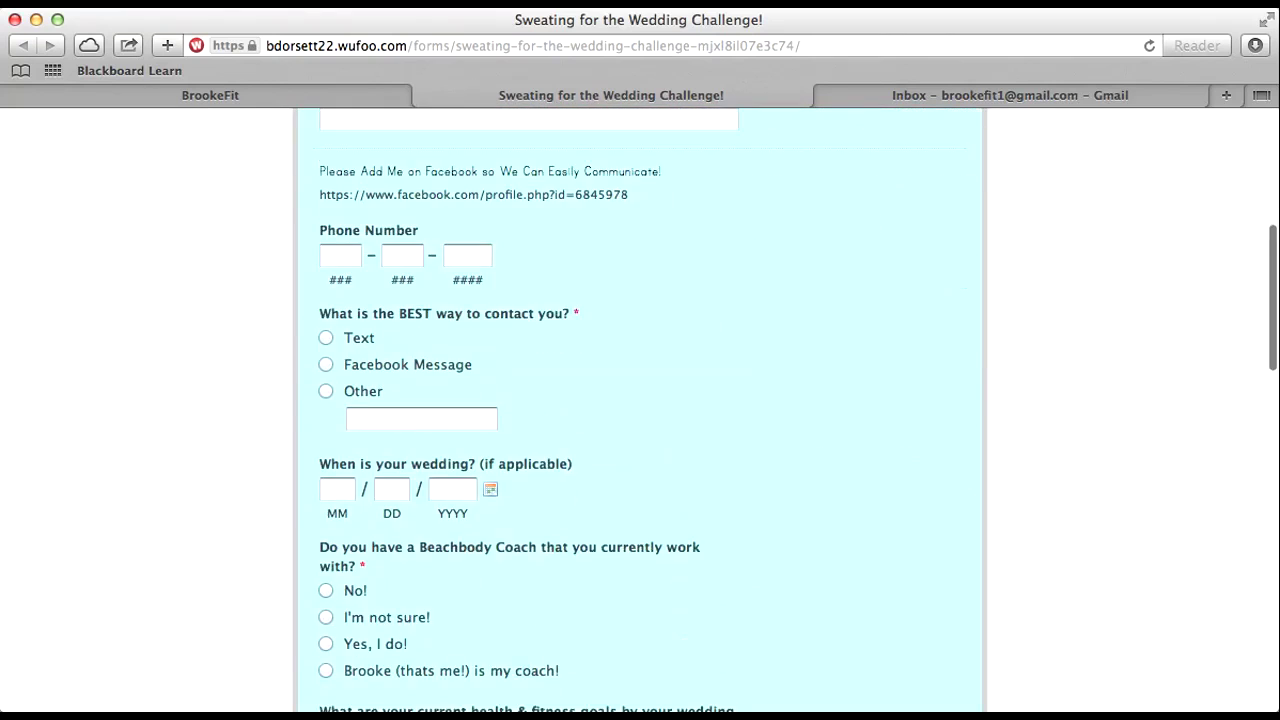
scroll(640, 410, "up", 1)
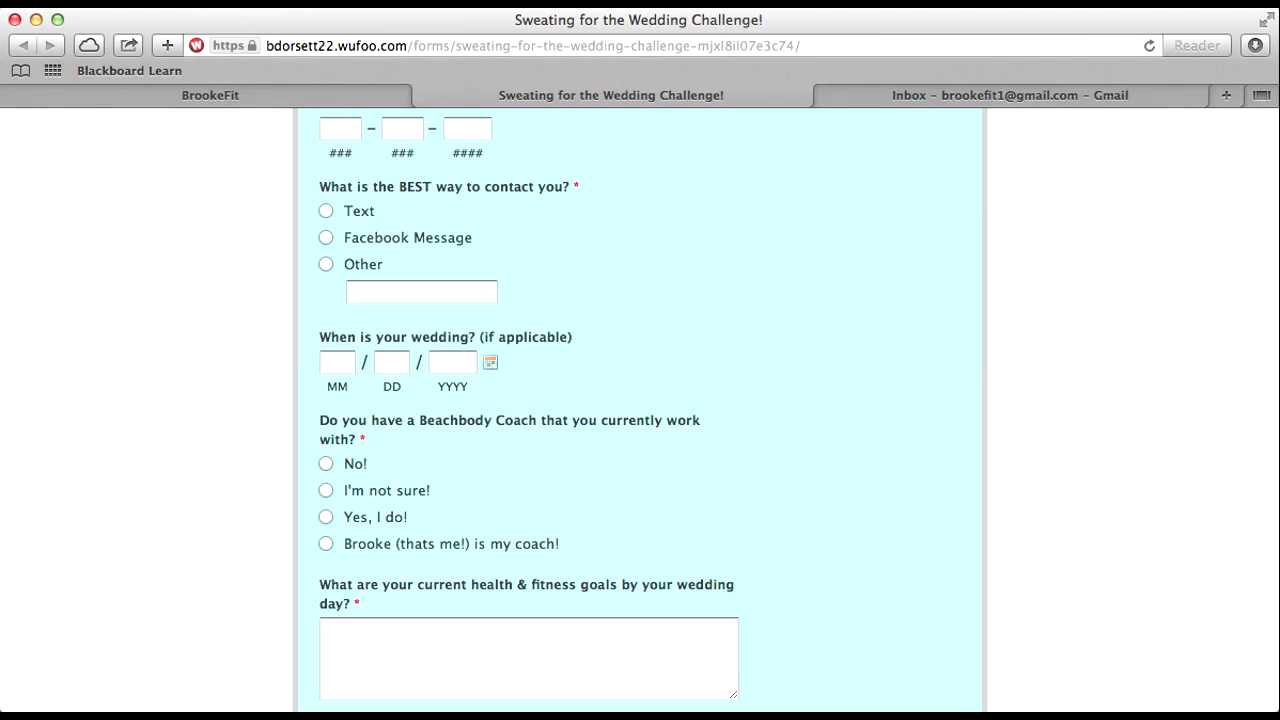
scroll(640, 410, "down", 5)
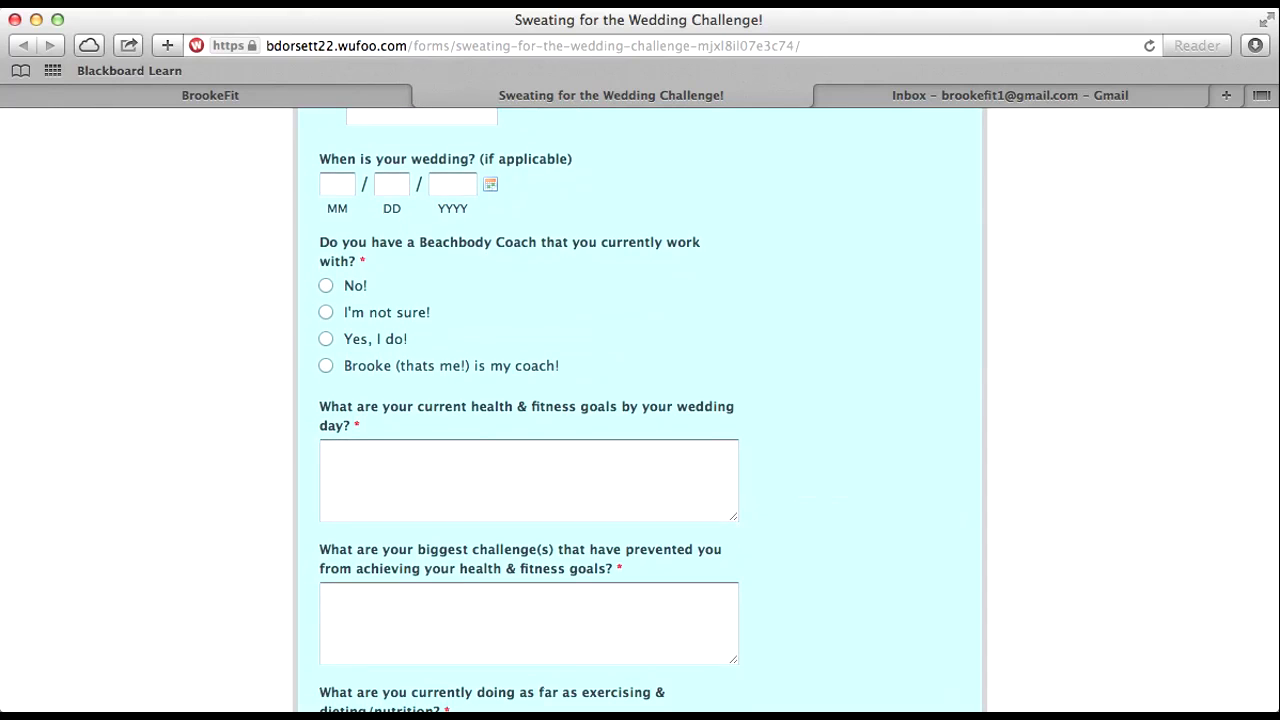
scroll(640, 410, "down", 2)
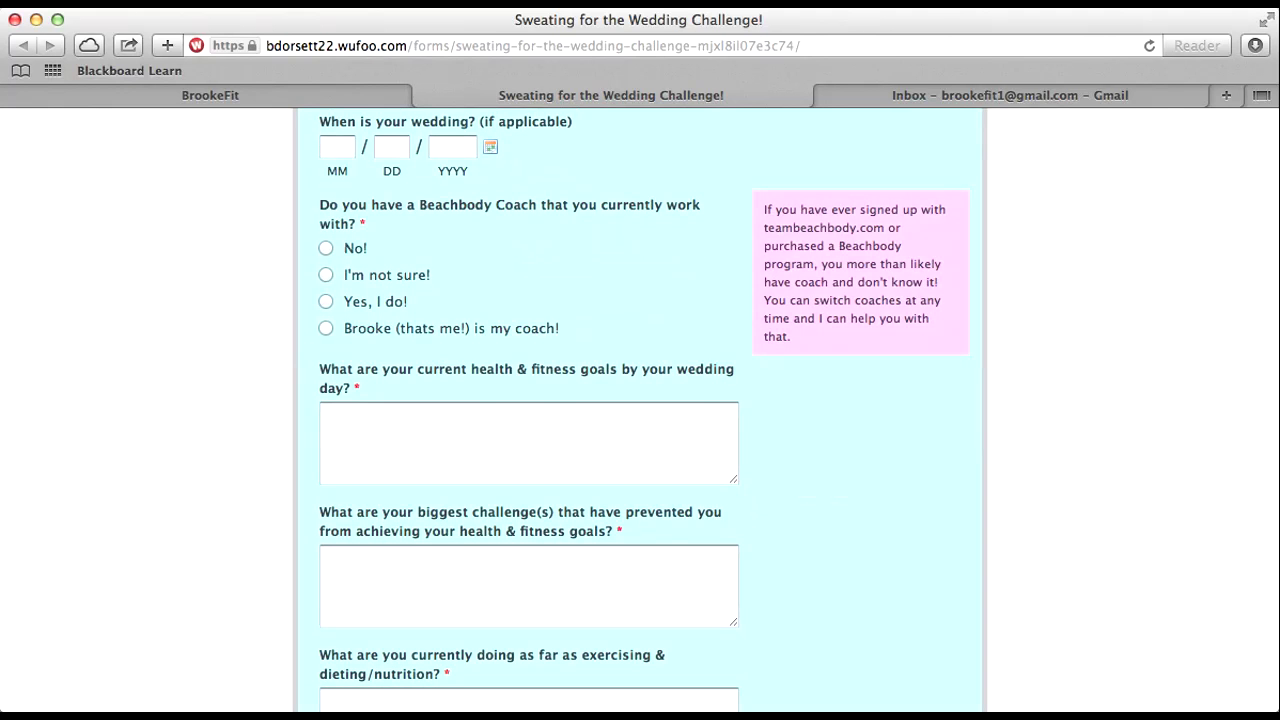
Step: Answer 'Yes, I do!' to the Beachbody Coach question and 'Yes!' to coach opportunity information
left_click(326, 301)
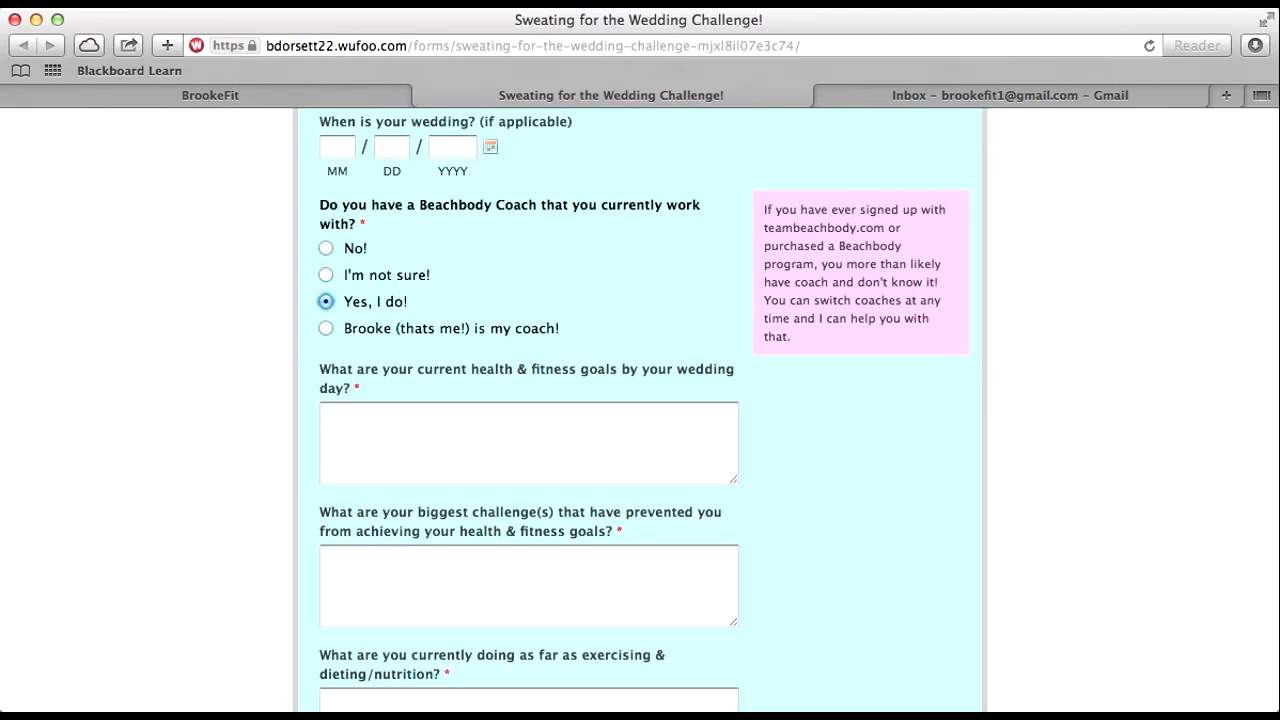
scroll(640, 400, "down", 20)
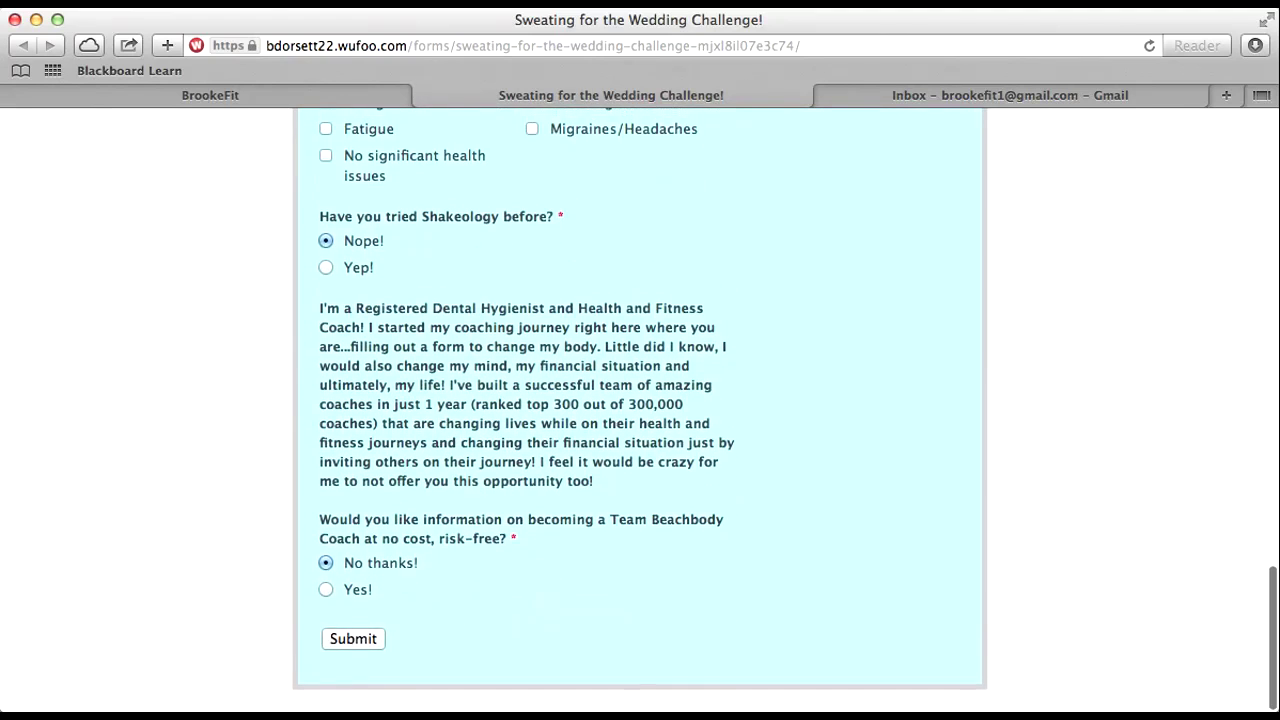
left_click(326, 596)
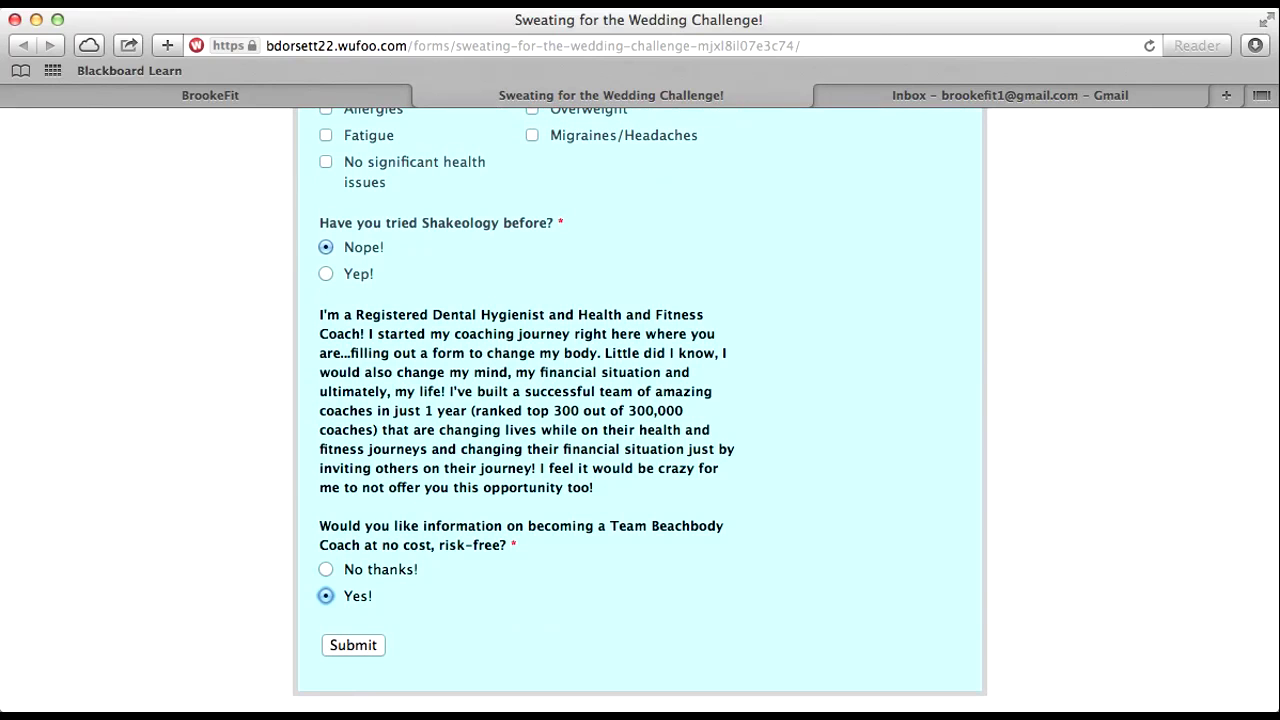
scroll(640, 400, "up", 15)
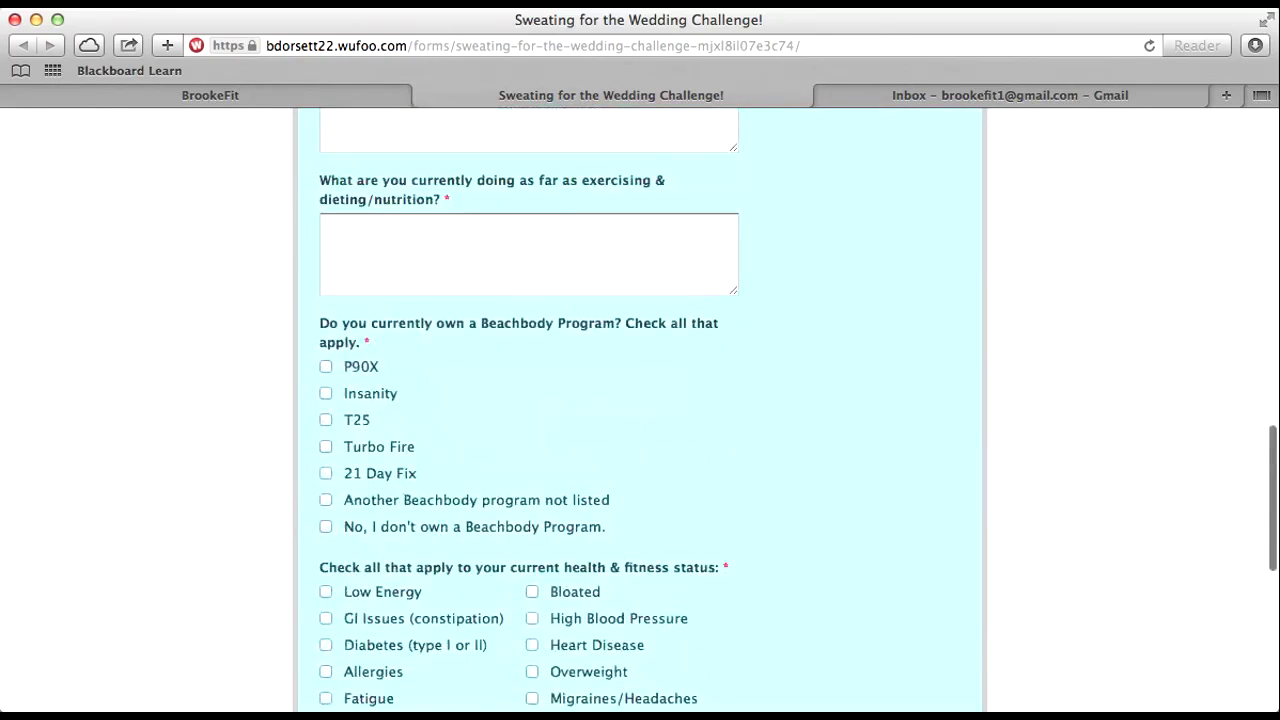
scroll(640, 400, "up", 8)
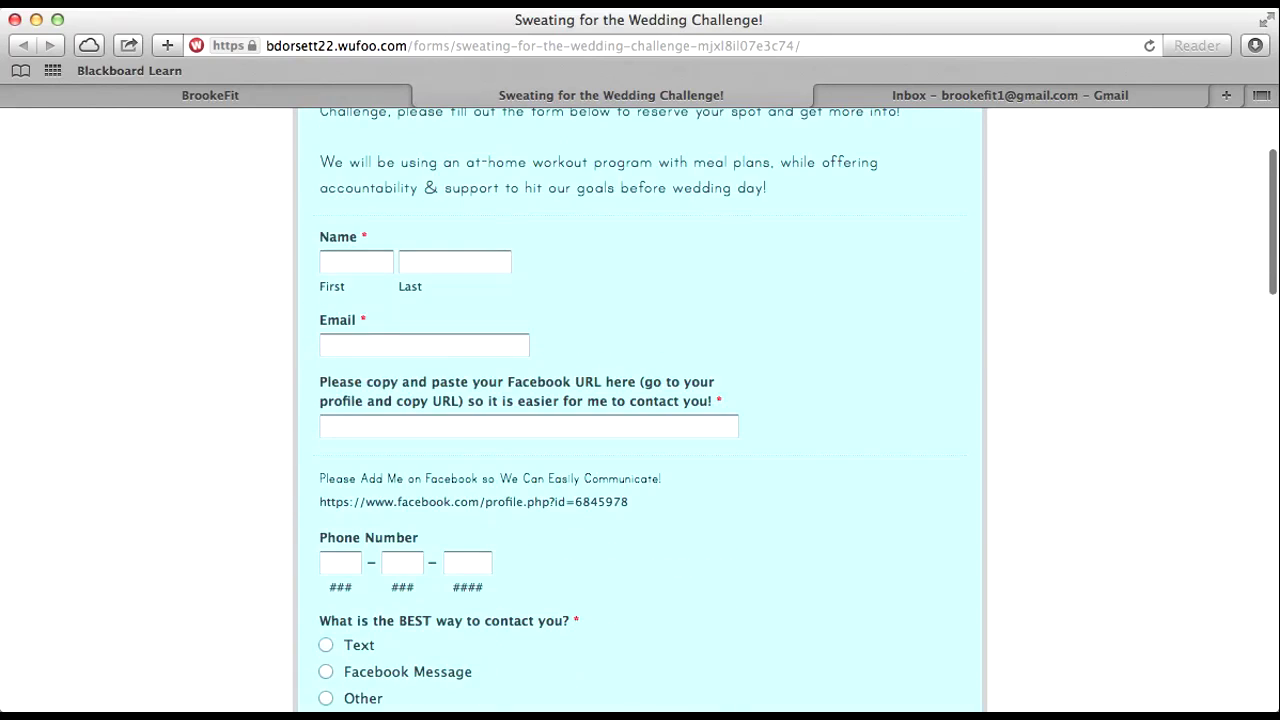
scroll(640, 400, "up", 1)
scroll(640, 400, "down", 8)
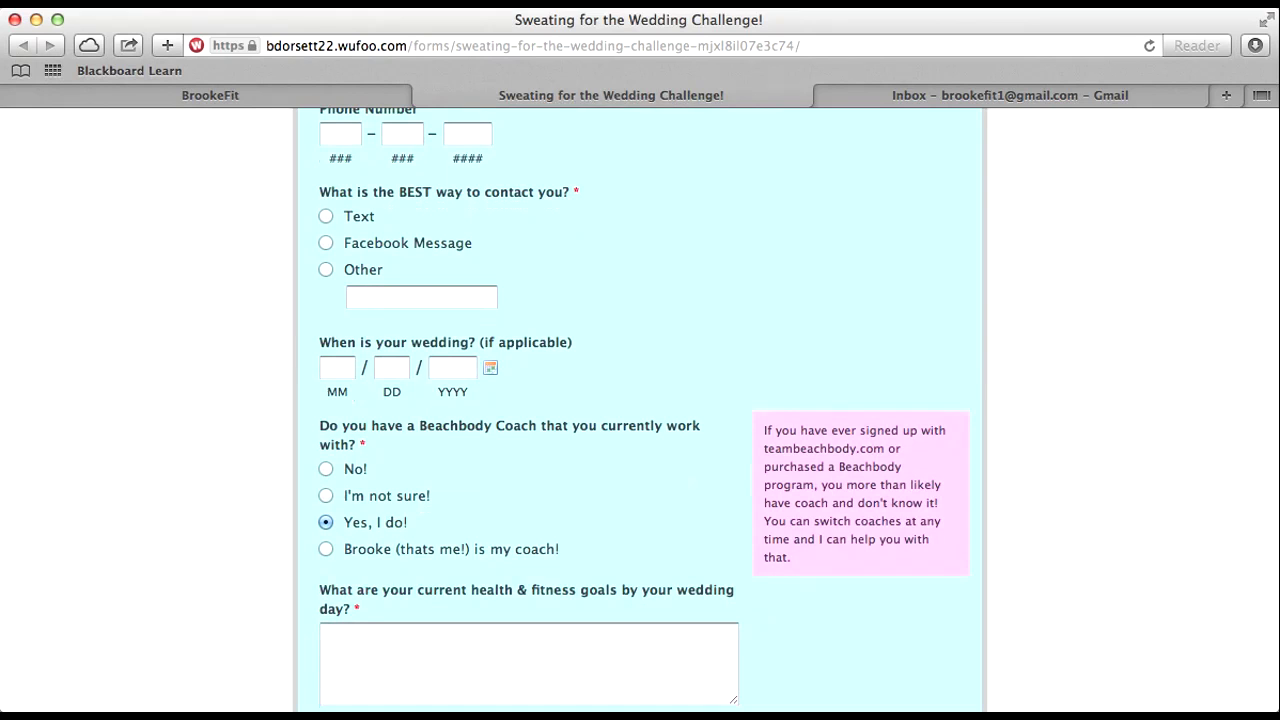
scroll(640, 400, "down", 15)
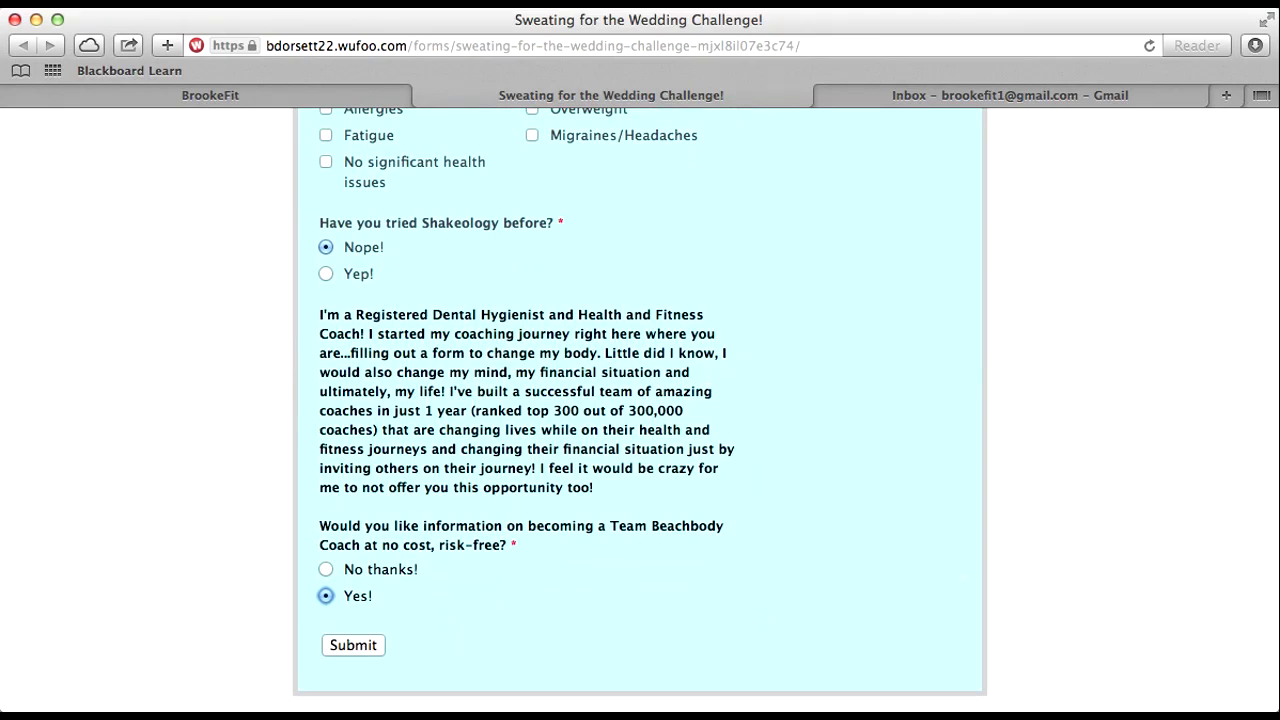
scroll(640, 410, "up", 6)
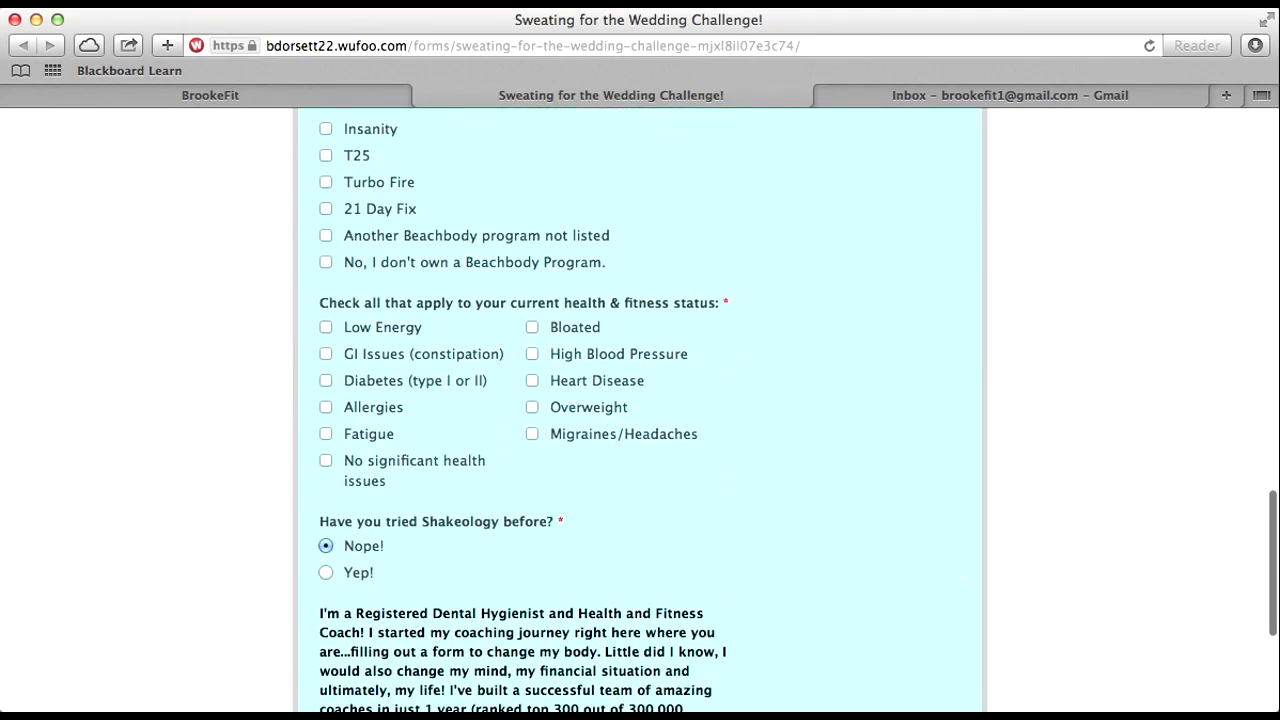
scroll(640, 410, "up", 5)
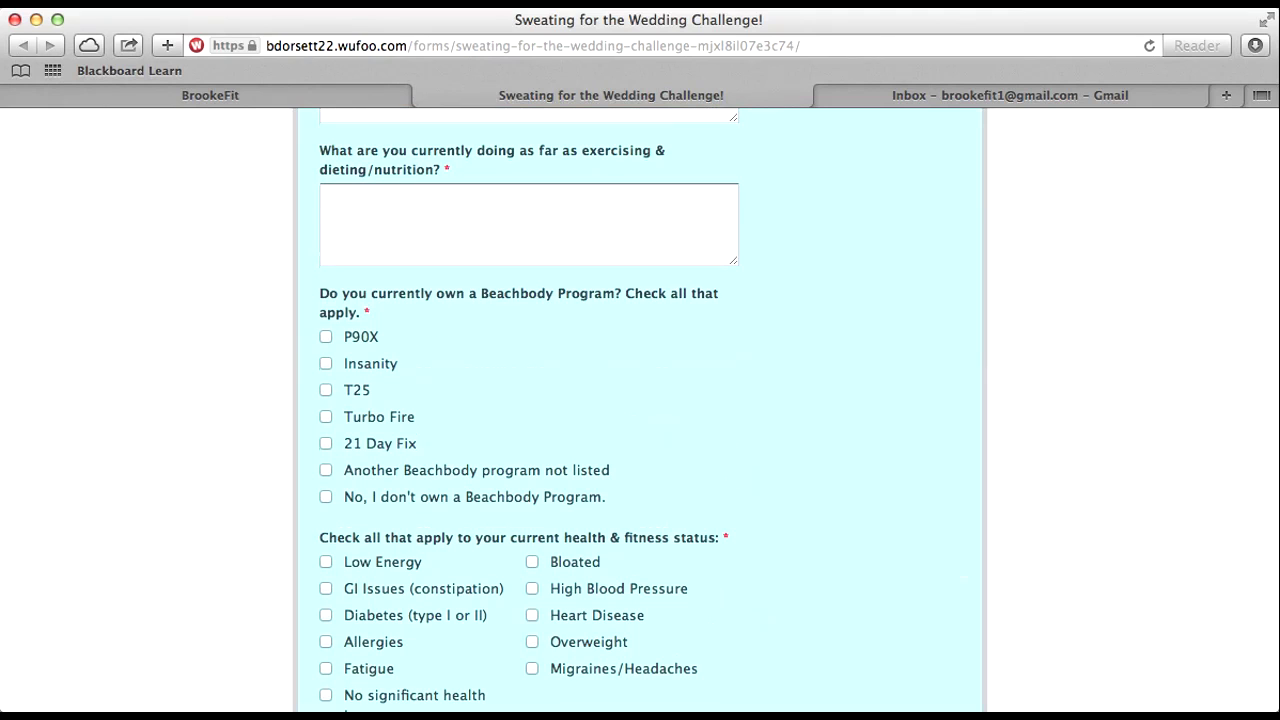
scroll(640, 410, "up", 15)
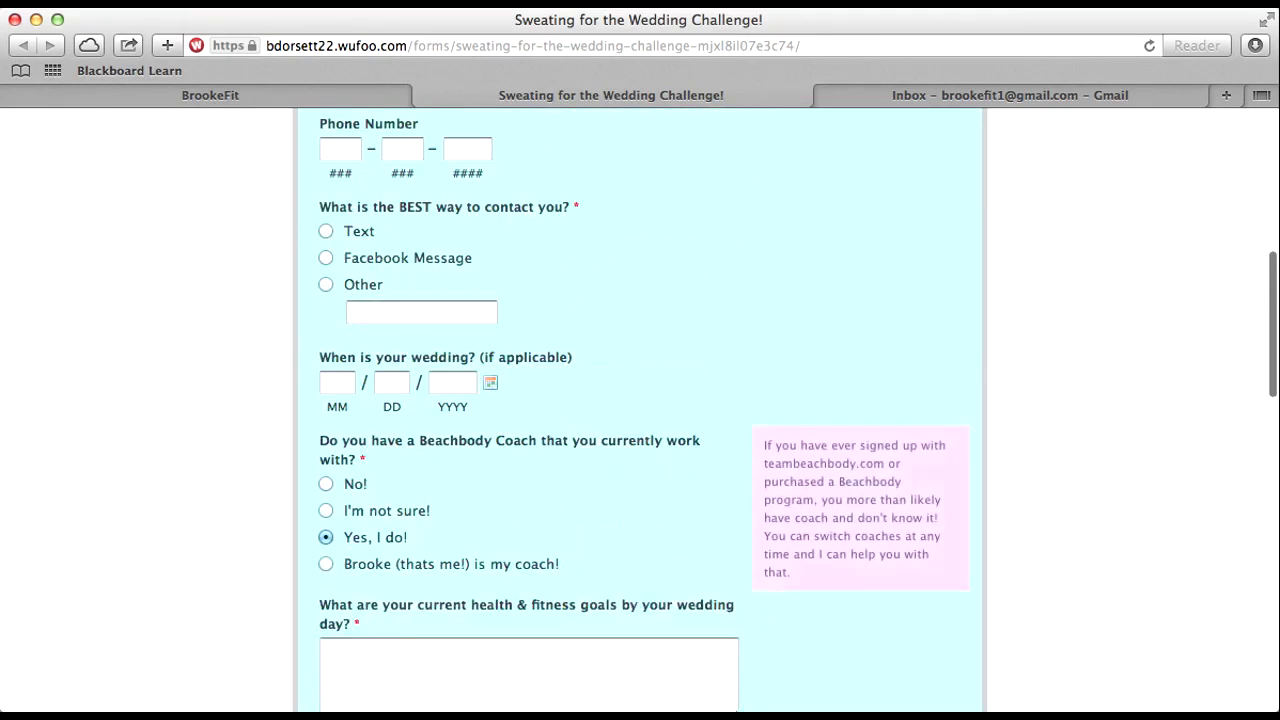
scroll(640, 410, "up", 4)
scroll(640, 410, "down", 7)
scroll(640, 410, "down", 1)
left_click(326, 465)
scroll(640, 410, "down", 10)
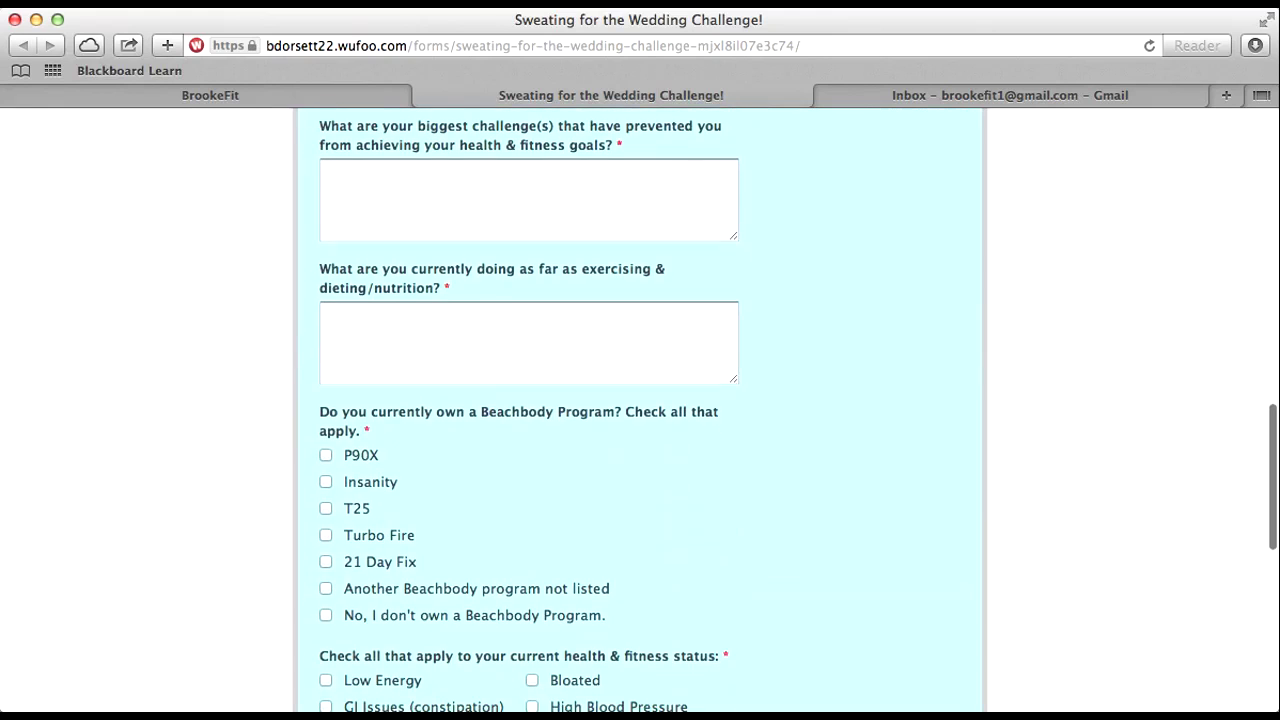
left_click(326, 506)
left_click(326, 533)
left_click(326, 560)
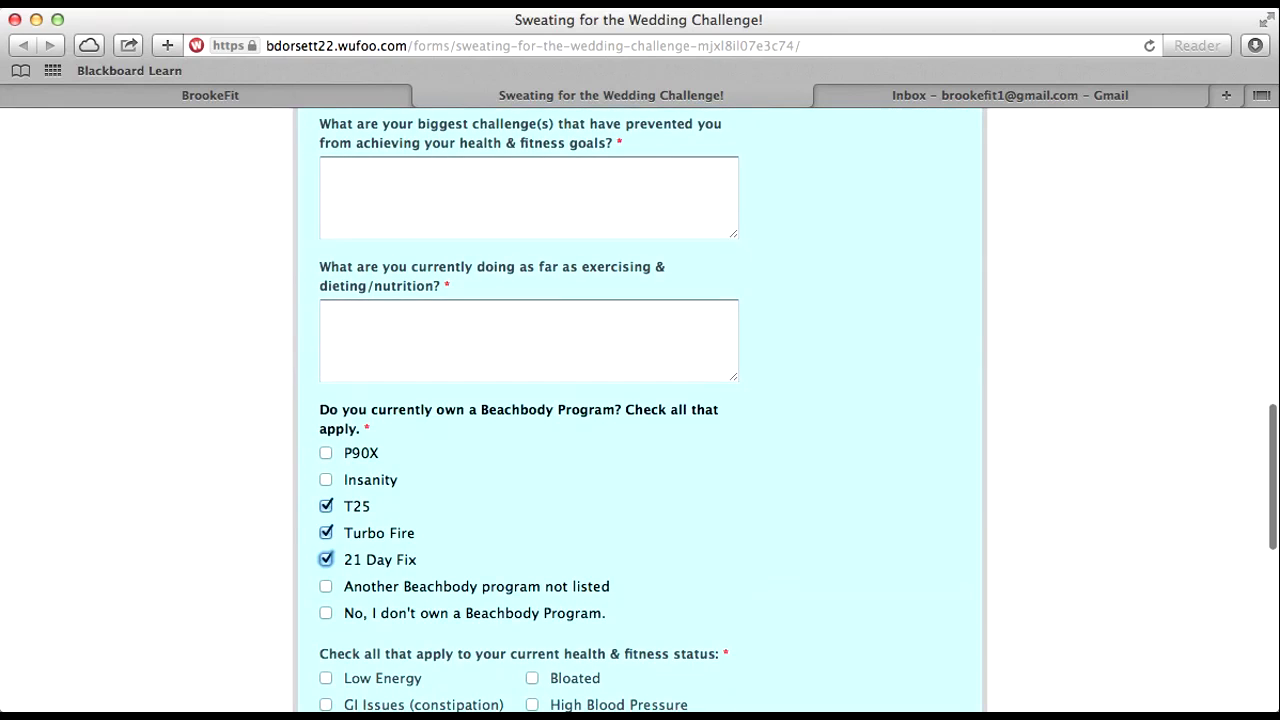
scroll(640, 410, "down", 3)
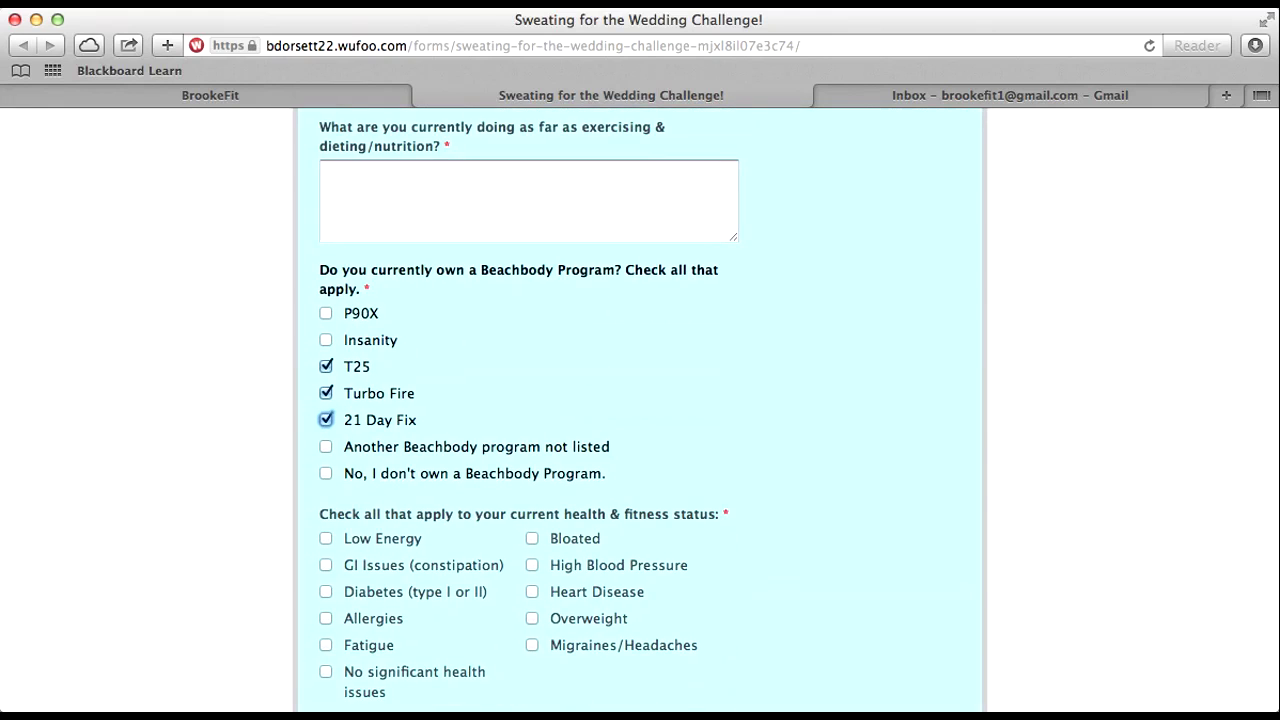
scroll(640, 410, "down", 3)
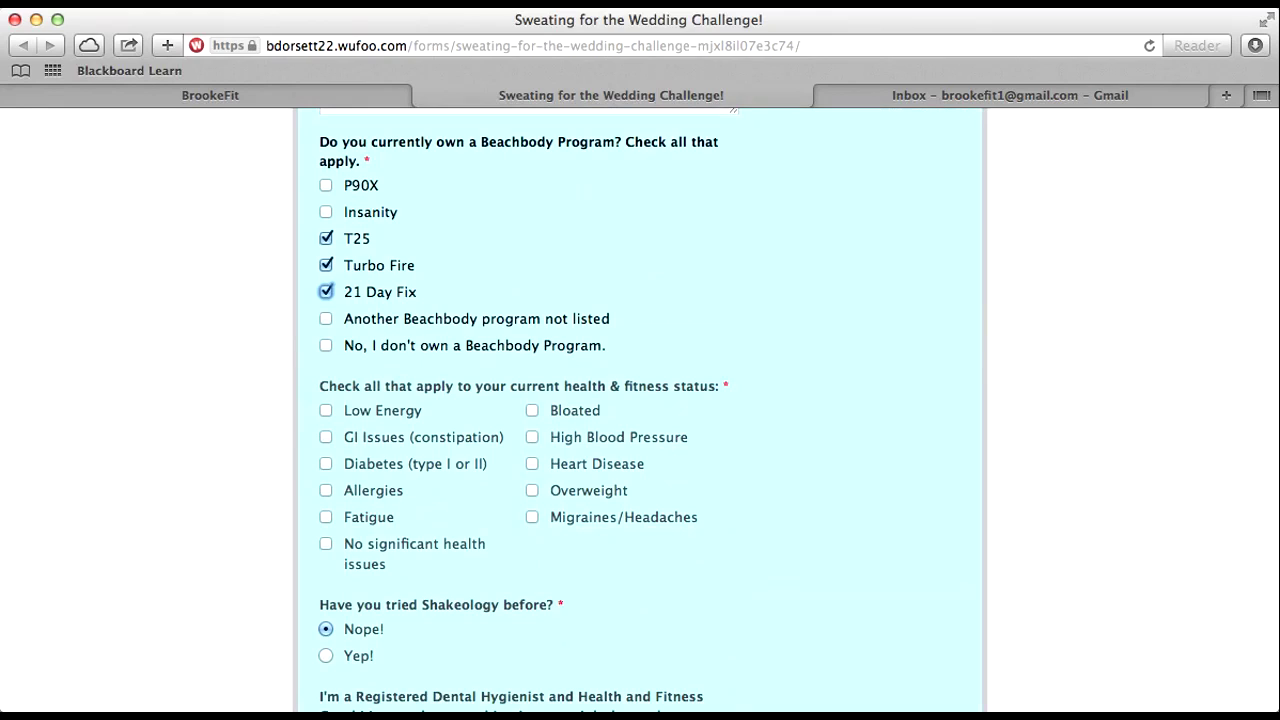
scroll(640, 410, "down", 1)
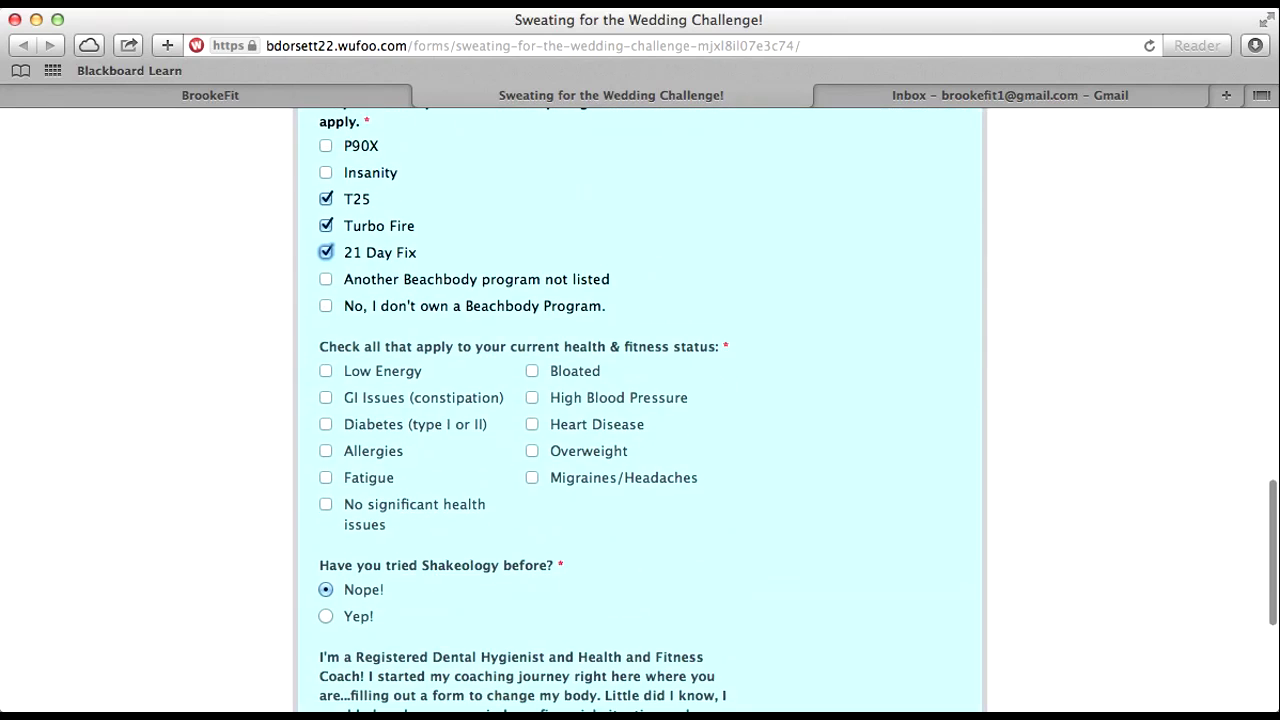
scroll(640, 410, "down", 3)
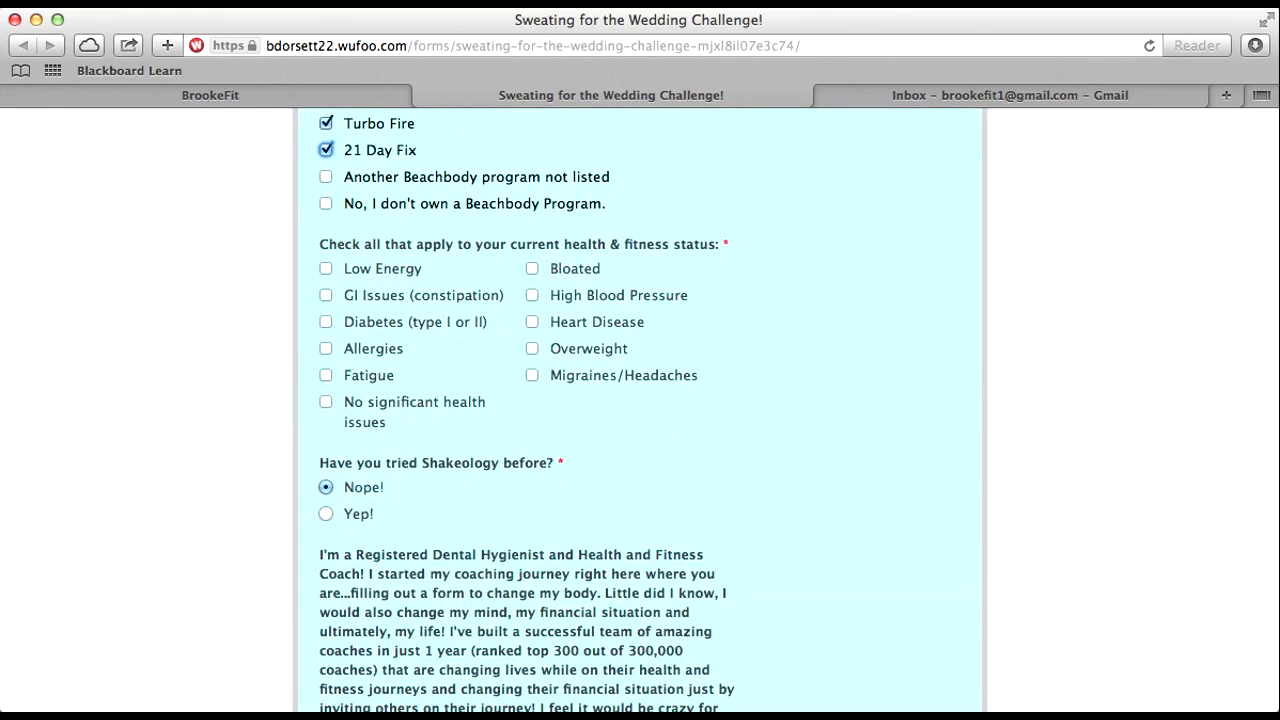
scroll(737, 473, "up", 10)
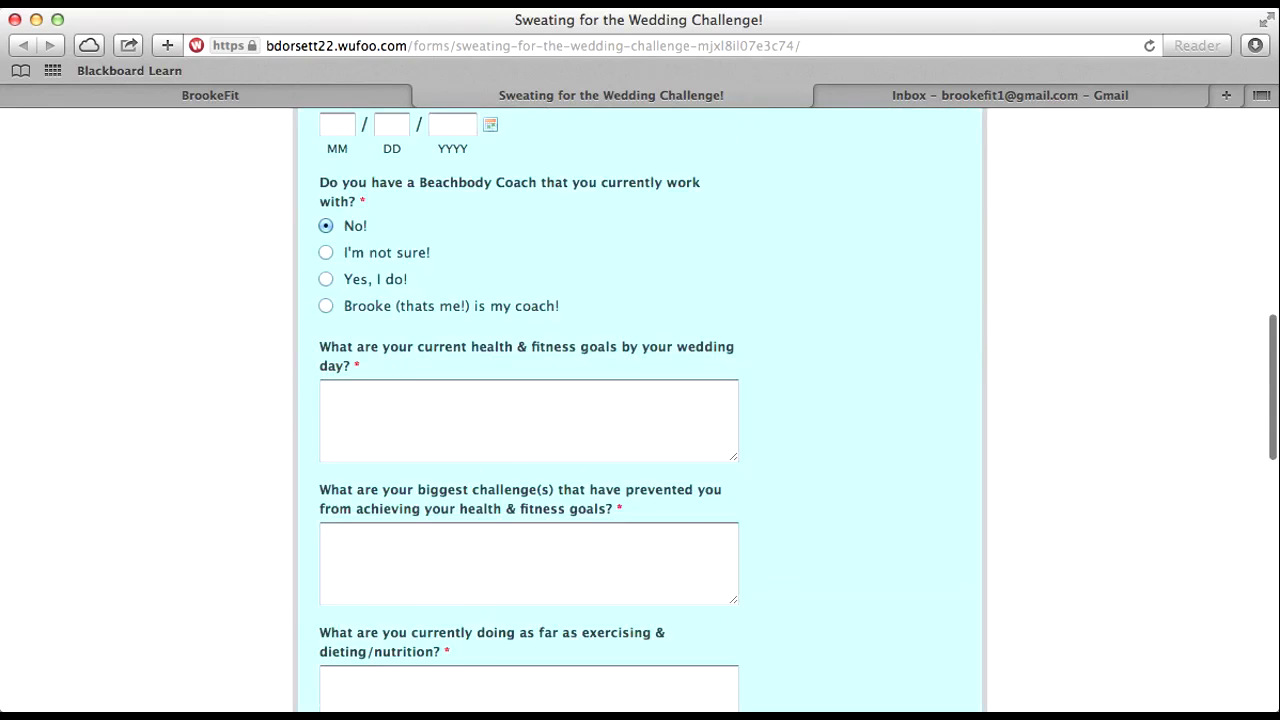
scroll(737, 473, "down", 3)
scroll(640, 400, "down", 1)
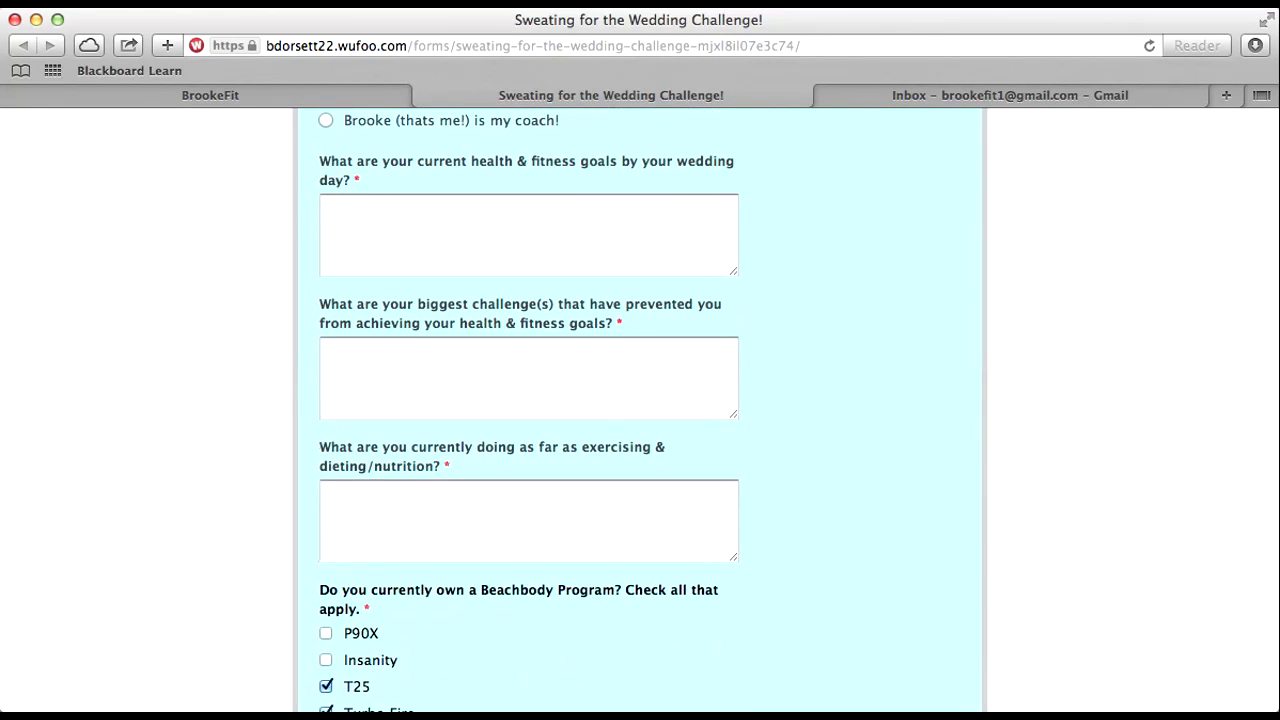
scroll(640, 400, "down", 4)
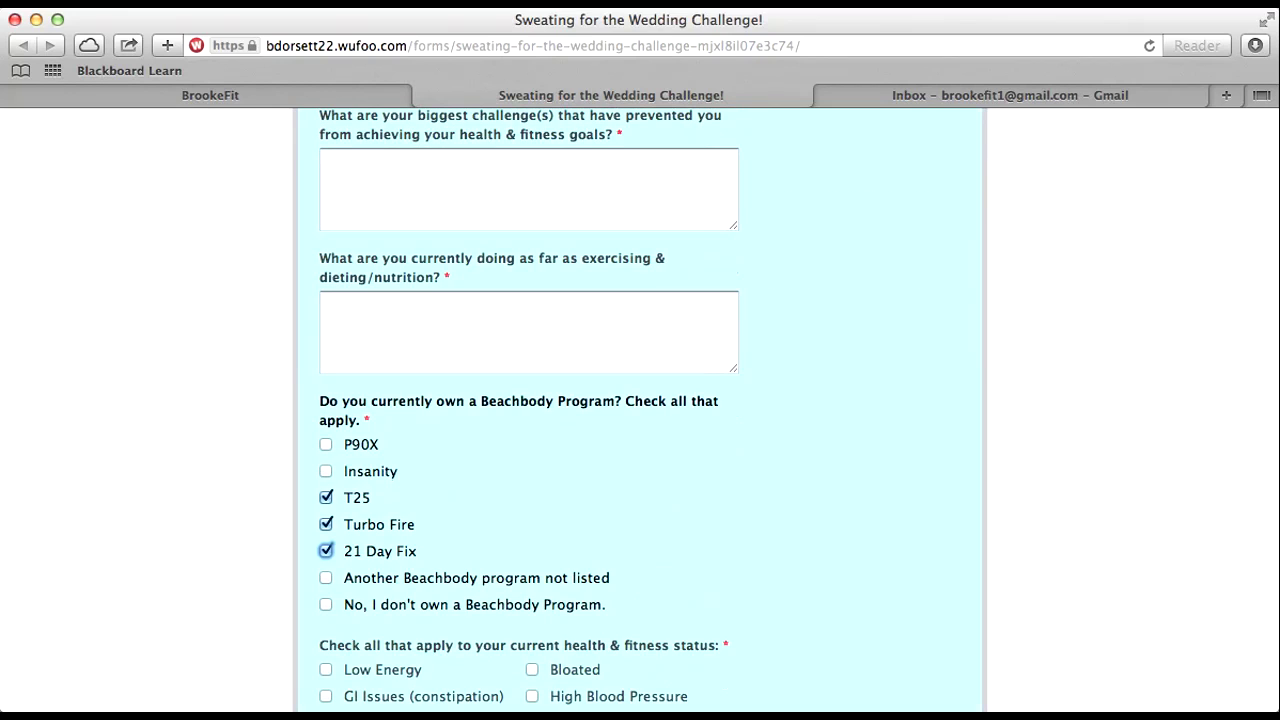
scroll(640, 400, "up", 3)
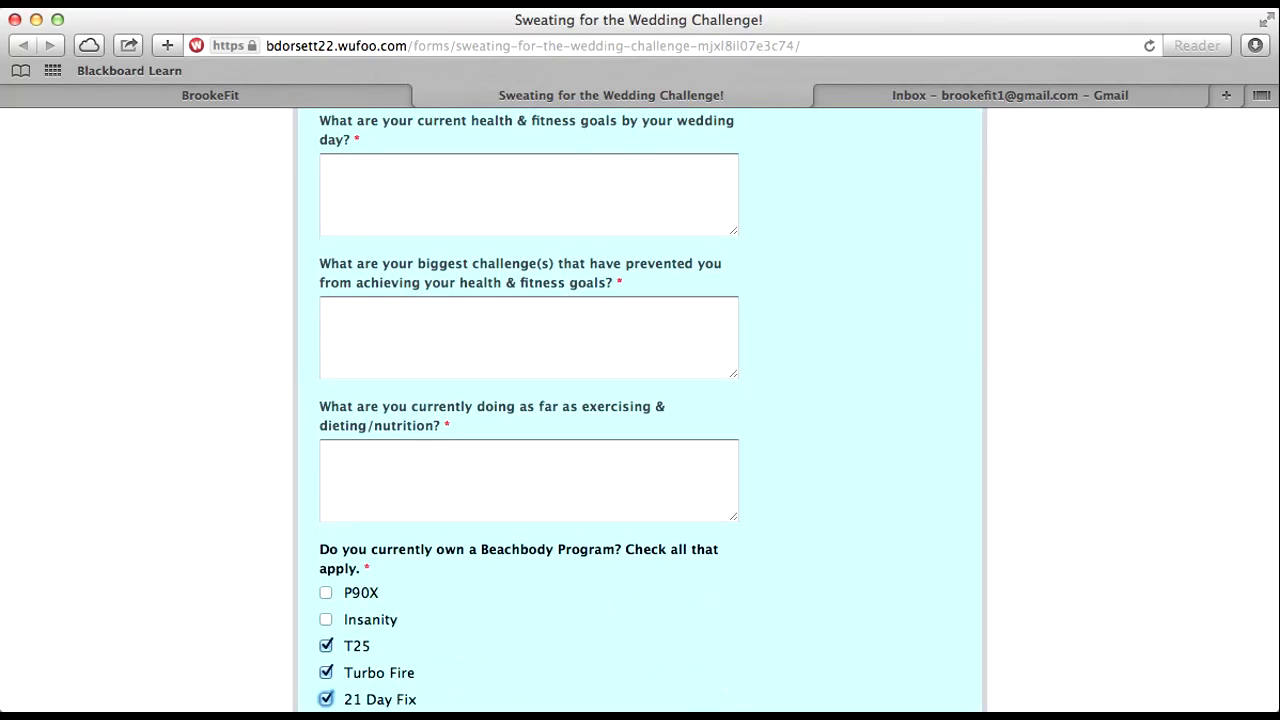
scroll(640, 410, "down", 10)
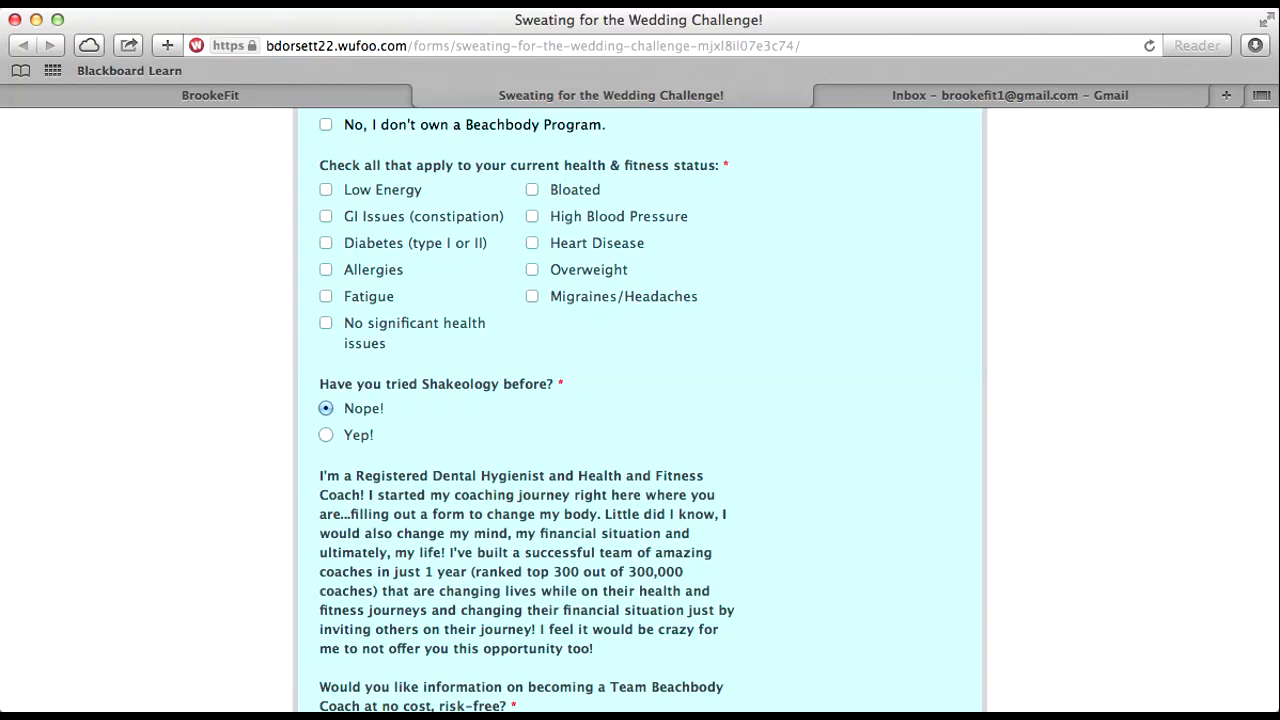
Step: Tick all ten health-status checkboxes, from Diabetes and Allergies through Migraines/Headaches and Fatigue
left_click(326, 243)
left_click(326, 270)
left_click(326, 216)
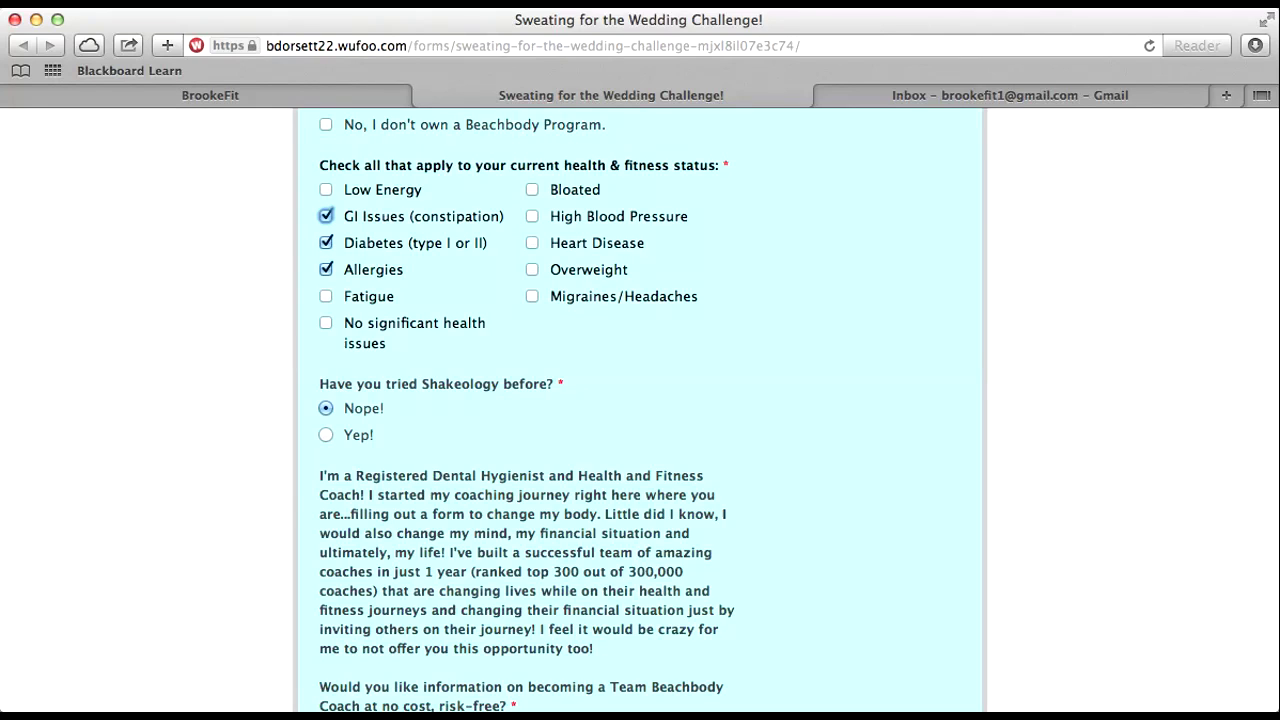
left_click(326, 189)
left_click(532, 189)
left_click(532, 216)
left_click(532, 243)
left_click(532, 270)
left_click(532, 296)
left_click(326, 296)
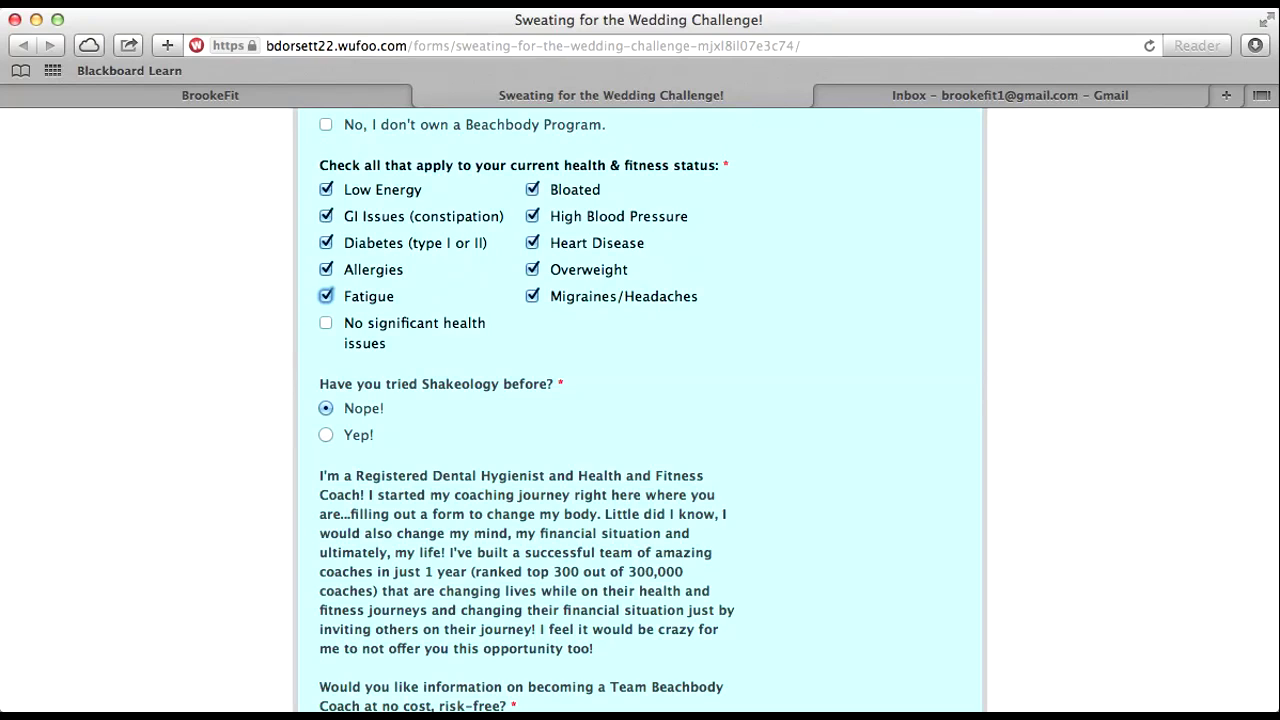
Step: Untick all ten health-status checkboxes again
left_click(532, 296)
left_click(532, 270)
left_click(532, 243)
left_click(532, 216)
left_click(532, 189)
left_click(326, 189)
left_click(326, 216)
left_click(326, 243)
left_click(326, 270)
left_click(326, 296)
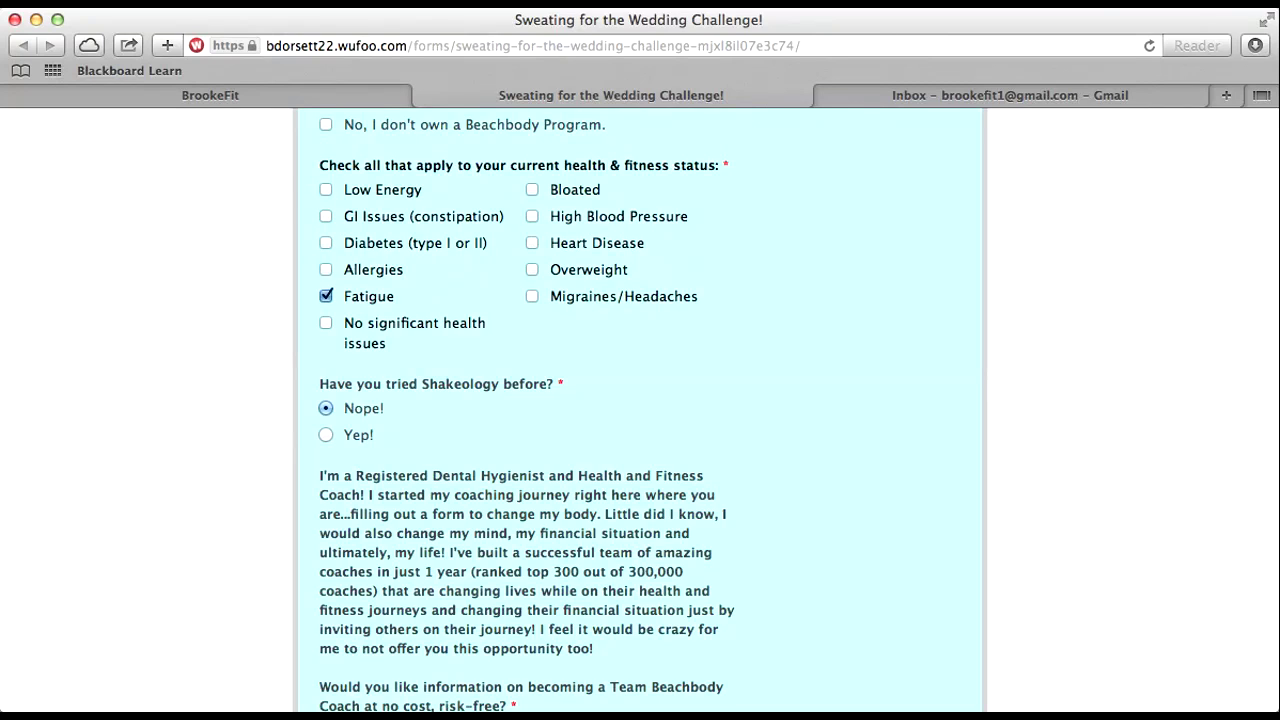
Step: Untick the T25, Turbo Fire and 21 Day Fix program checkboxes
scroll(640, 410, "up", 6)
left_click(326, 608)
left_click(326, 635)
left_click(326, 662)
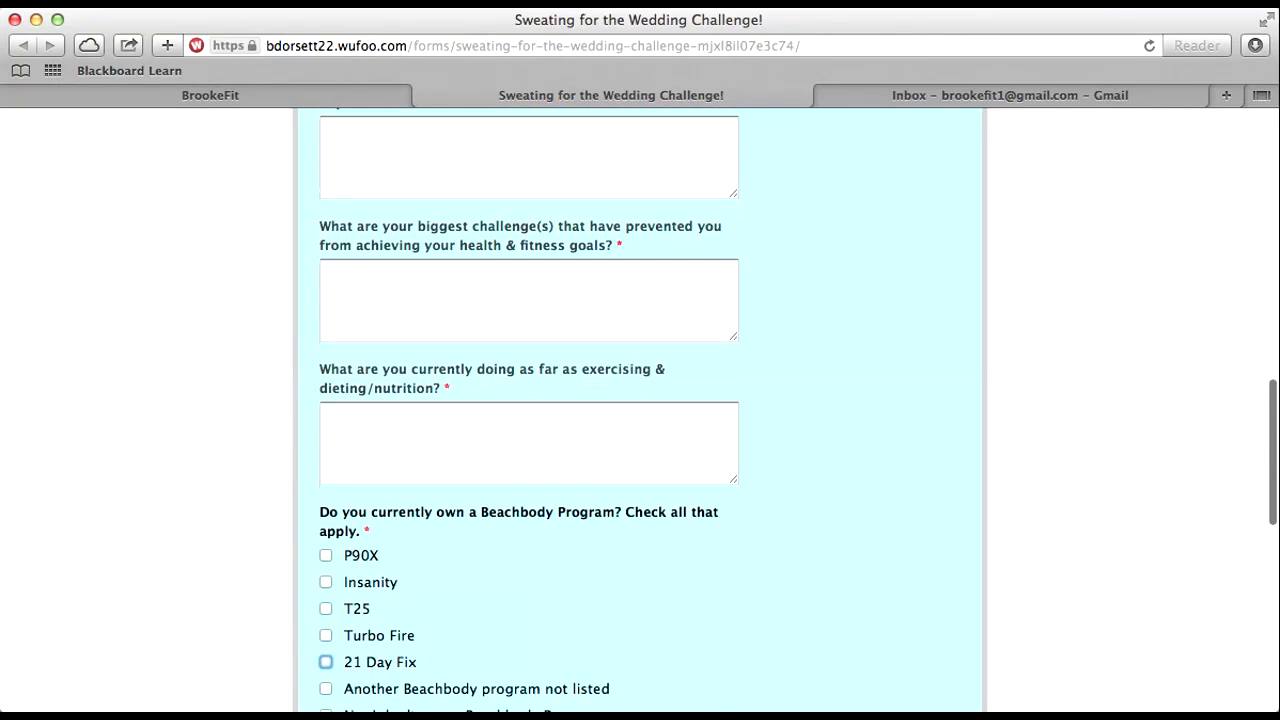
Step: Review the cleared form and switch over to the Gmail inbox
scroll(640, 410, "up", 4)
scroll(640, 410, "up", 7)
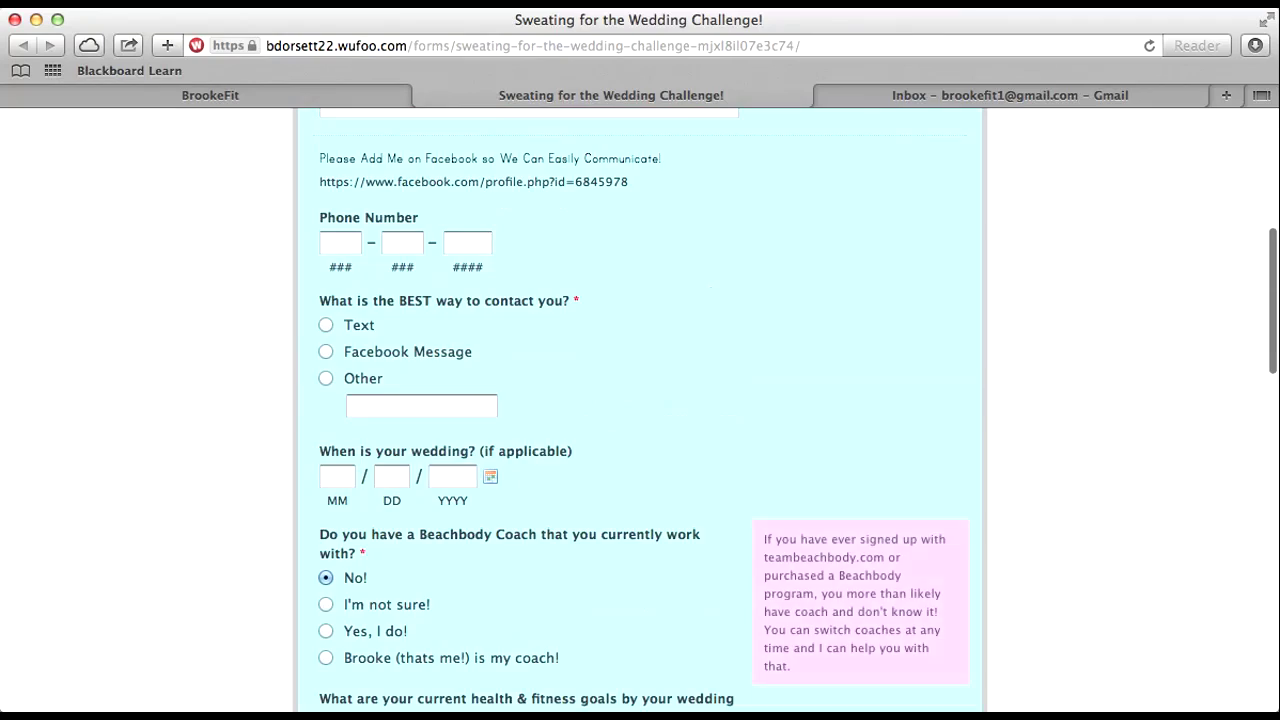
scroll(640, 410, "down", 7)
scroll(640, 410, "down", 12)
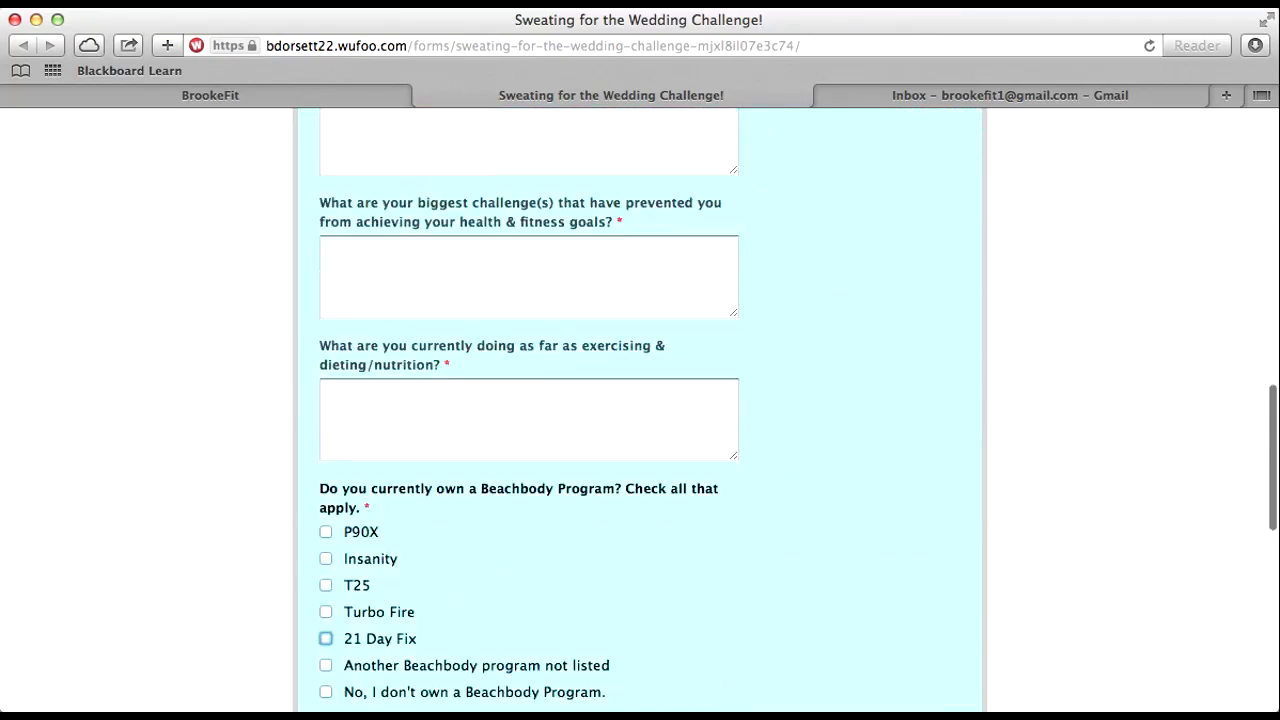
scroll(640, 410, "up", 2)
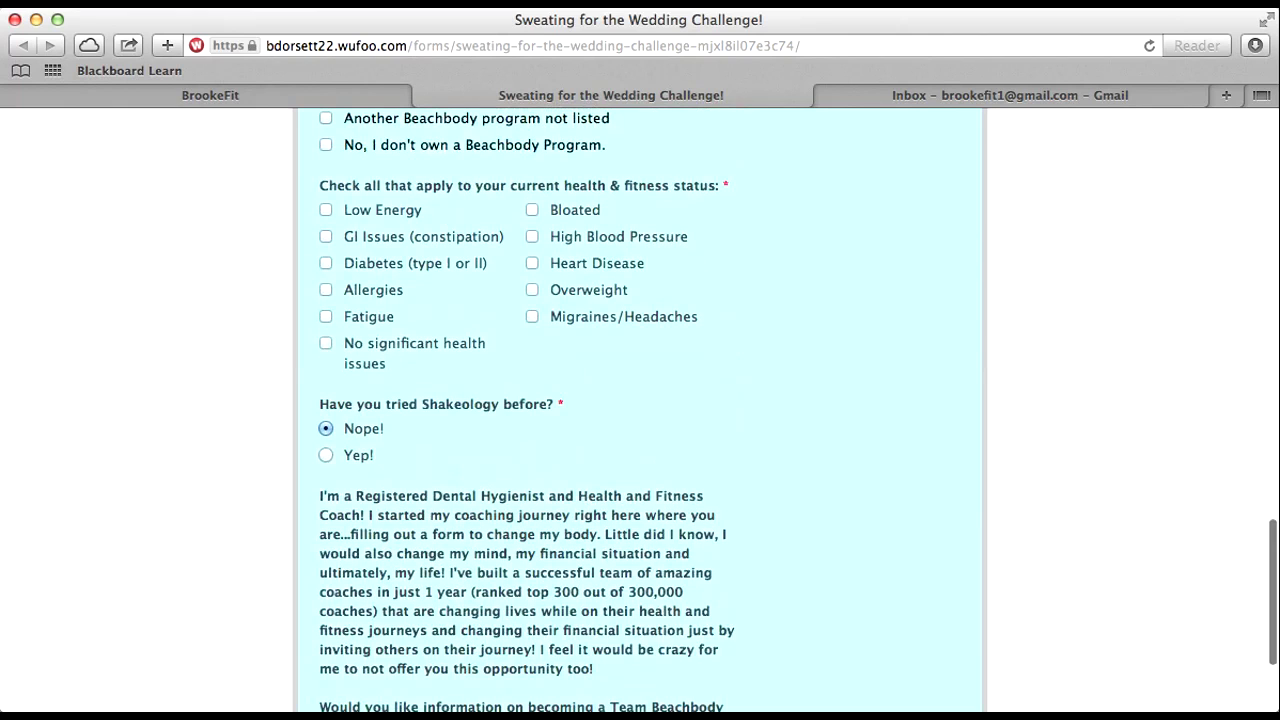
scroll(640, 410, "down", 3)
scroll(640, 410, "up", 15)
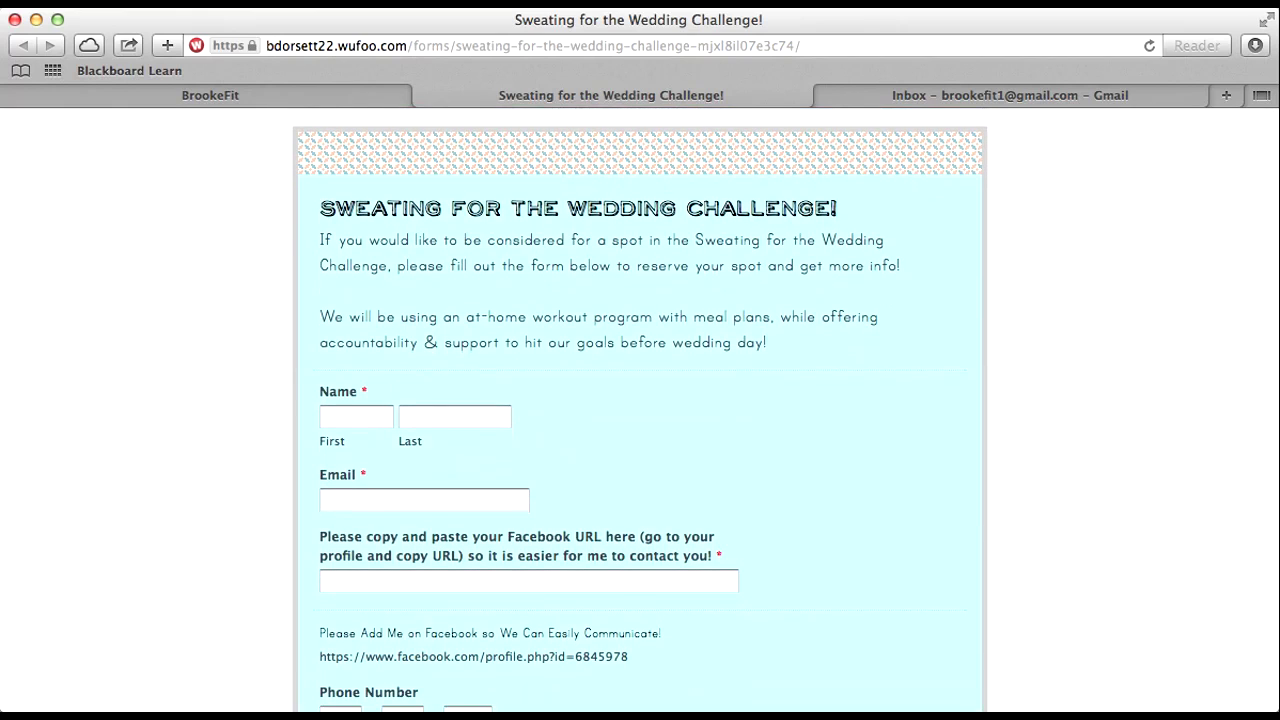
left_click(1010, 95)
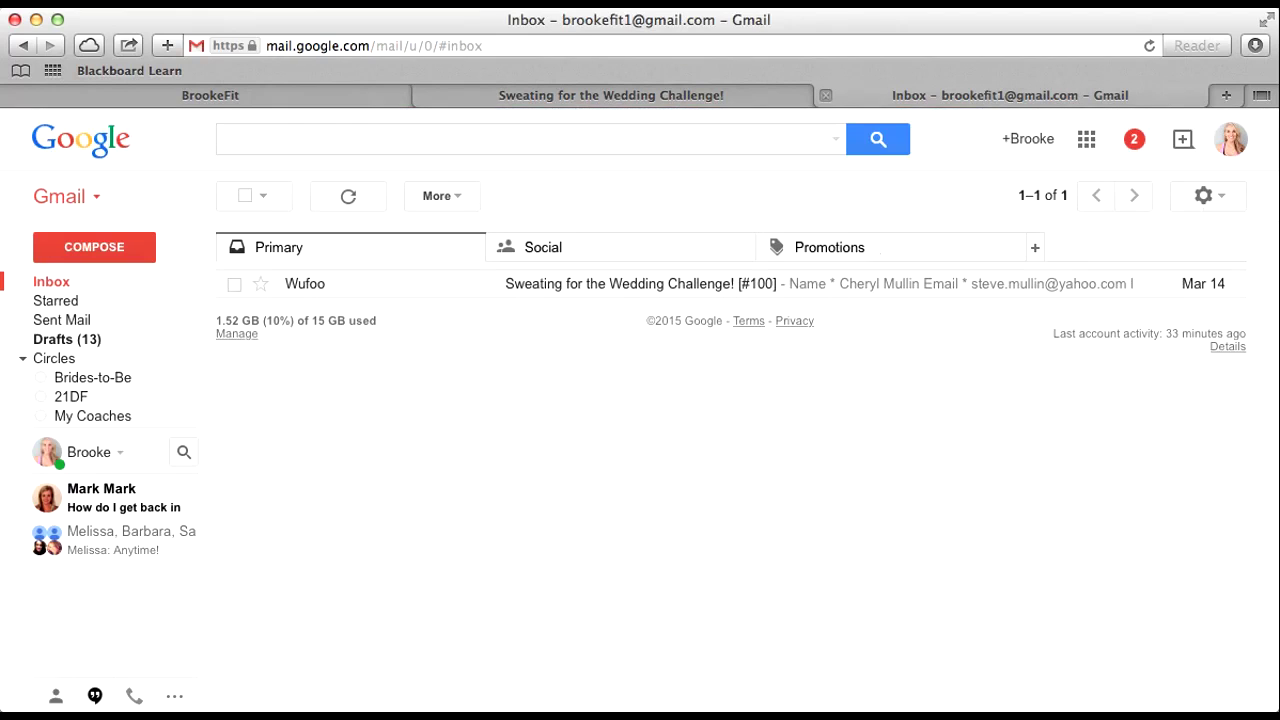
Step: Search 'wufoo' and run the search for the sfw-wufoo-wedding-forms label
left_click(520, 139)
type("wufoo")
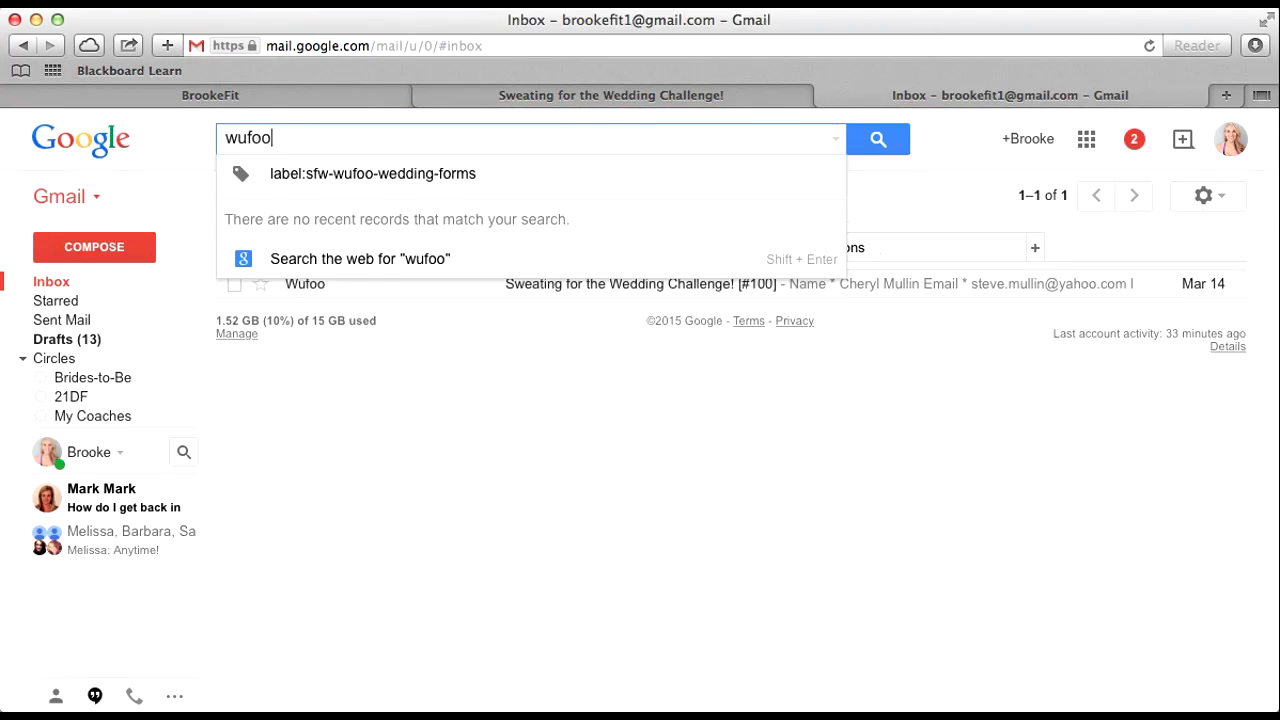
key("Up")
key("Return")
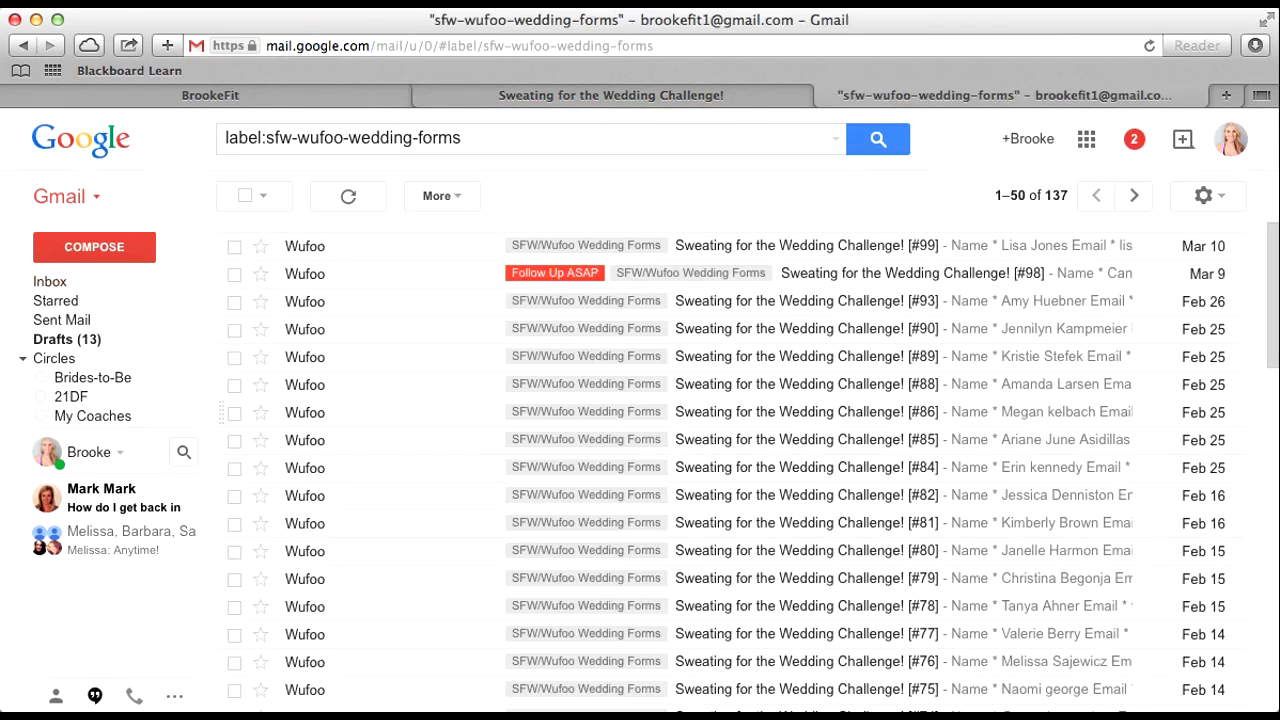
Step: Page to the oldest results and open submission #85 from 10/26/14
scroll(740, 266, "down", 1)
scroll(750, 467, "down", 1)
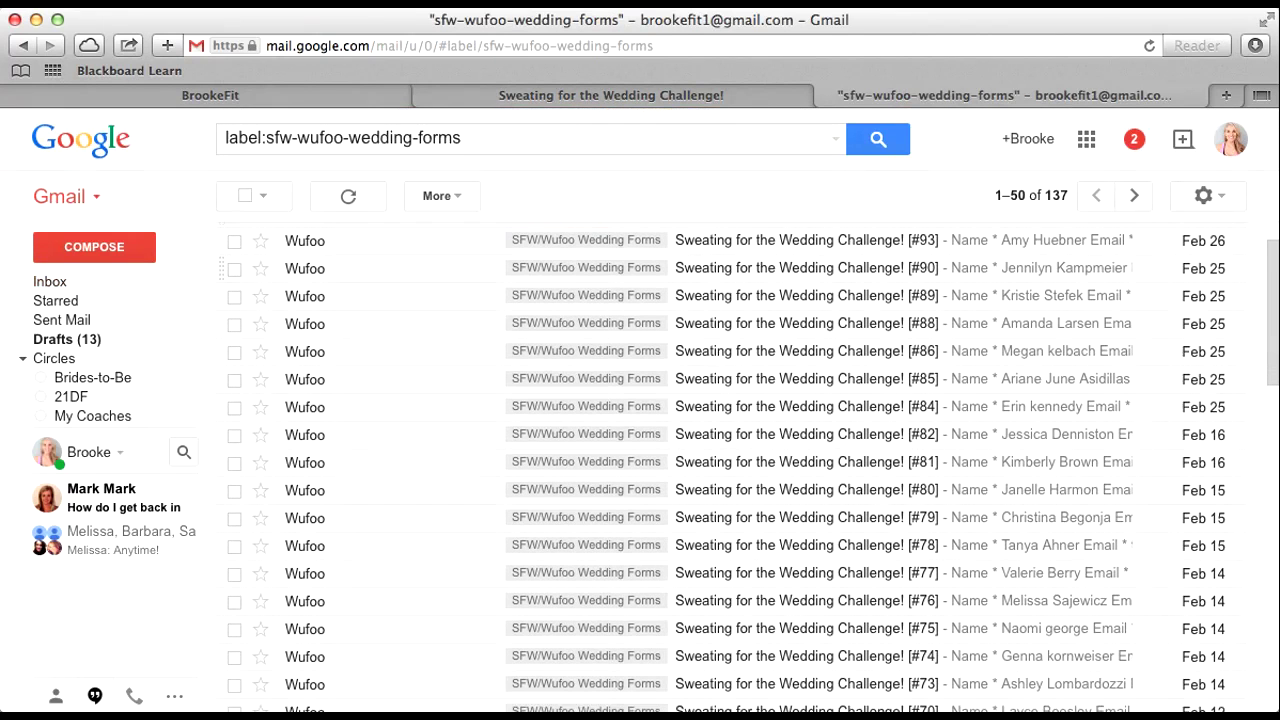
left_click(1134, 195)
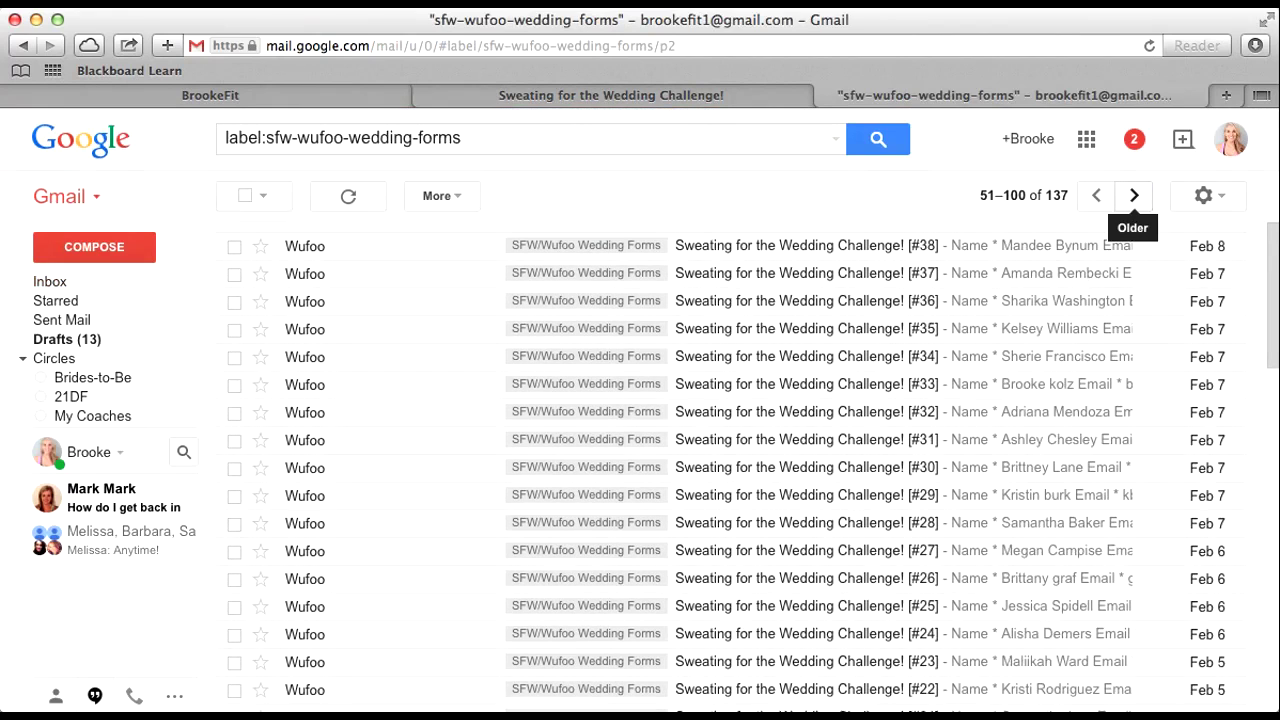
left_click(1134, 195)
scroll(730, 450, "down", 10)
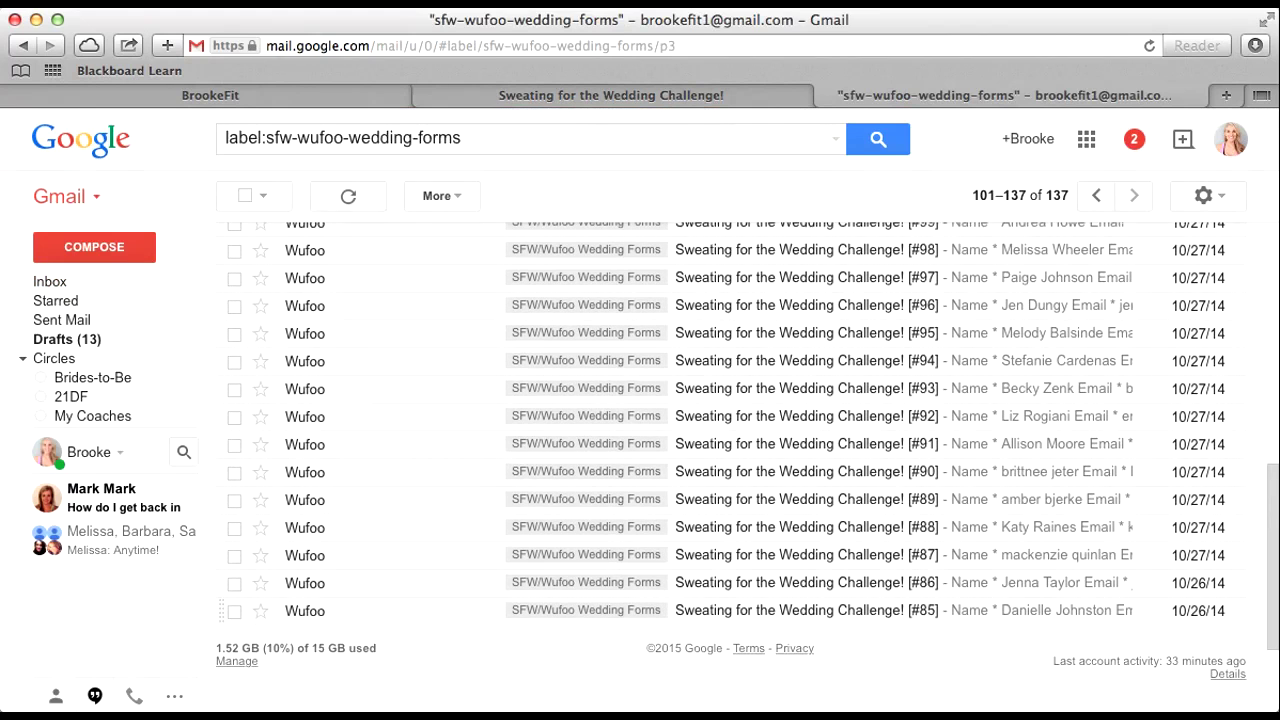
left_click(748, 610)
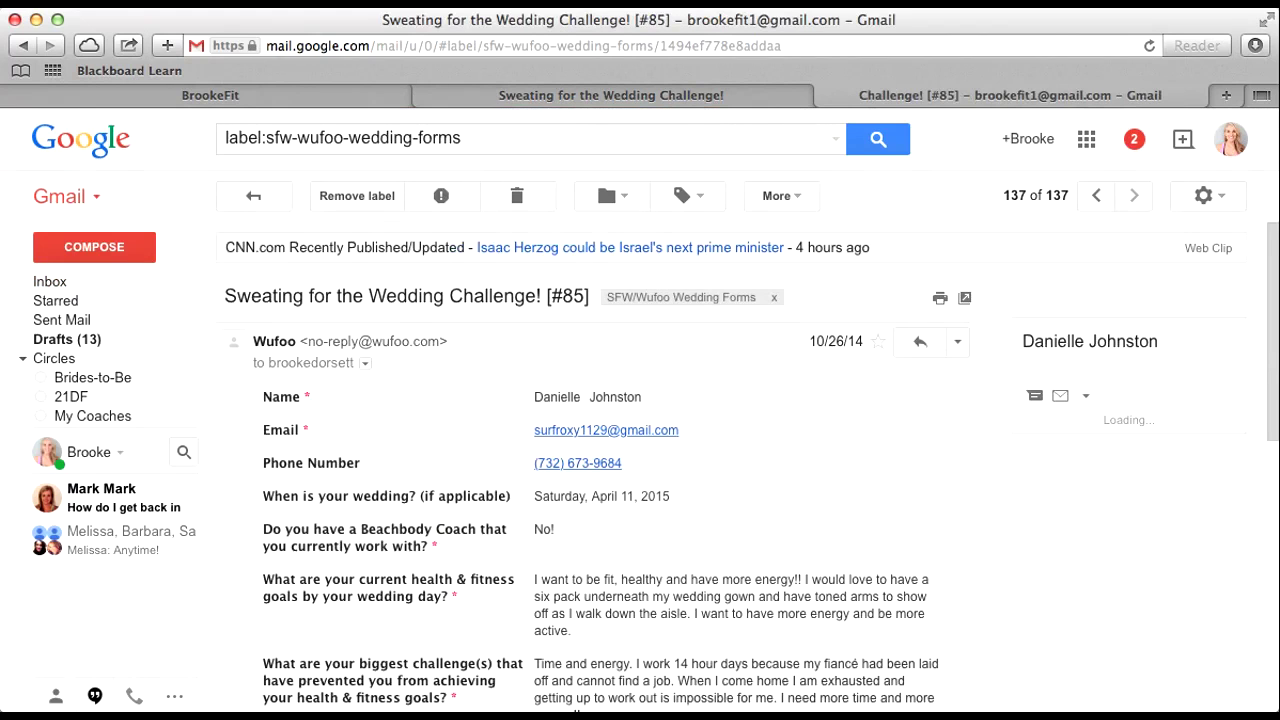
Step: Scroll through submission #85 reading the applicant's answers
scroll(748, 522, "down", 4)
scroll(748, 522, "up", 1)
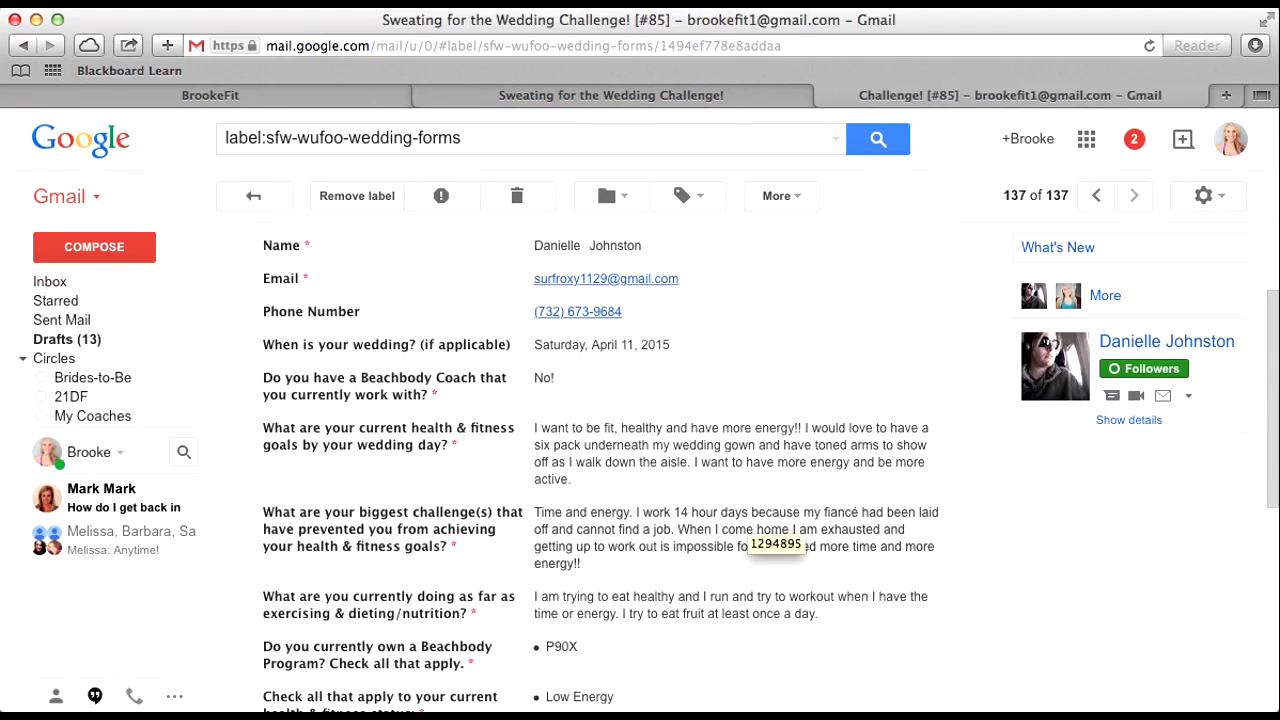
scroll(748, 522, "down", 5)
scroll(748, 522, "up", 3)
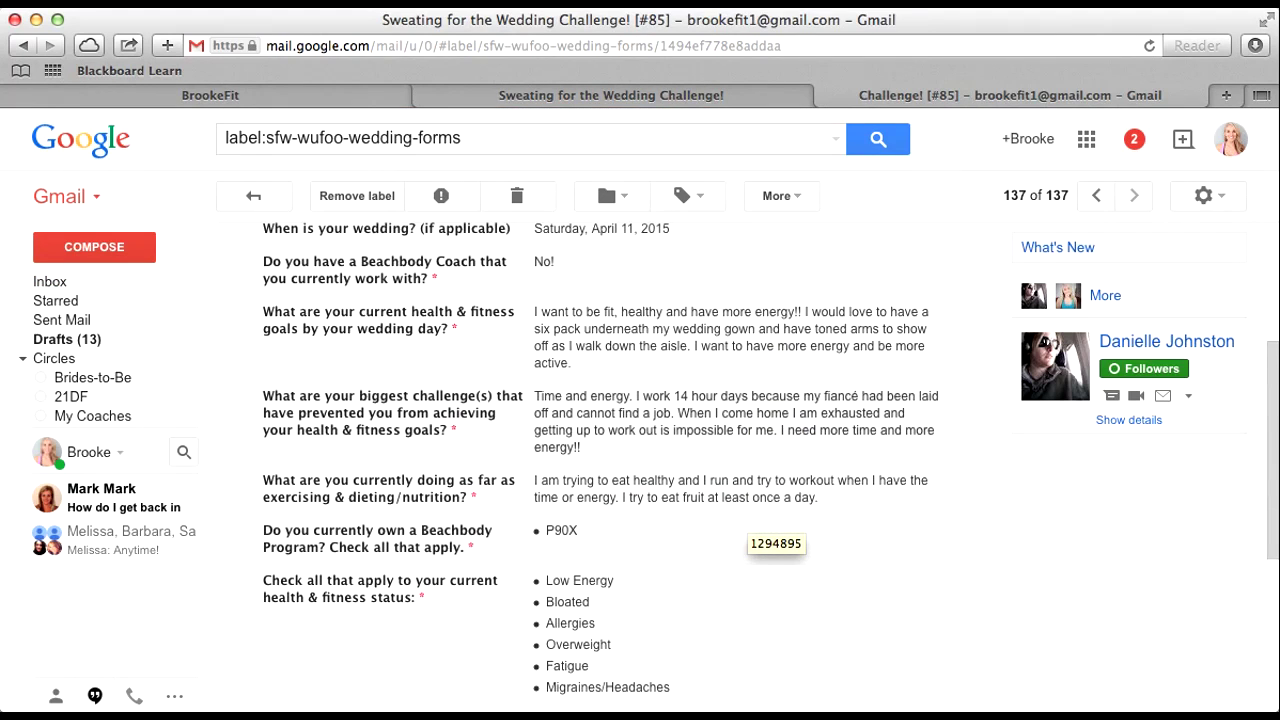
scroll(748, 522, "down", 2)
scroll(748, 522, "up", 5)
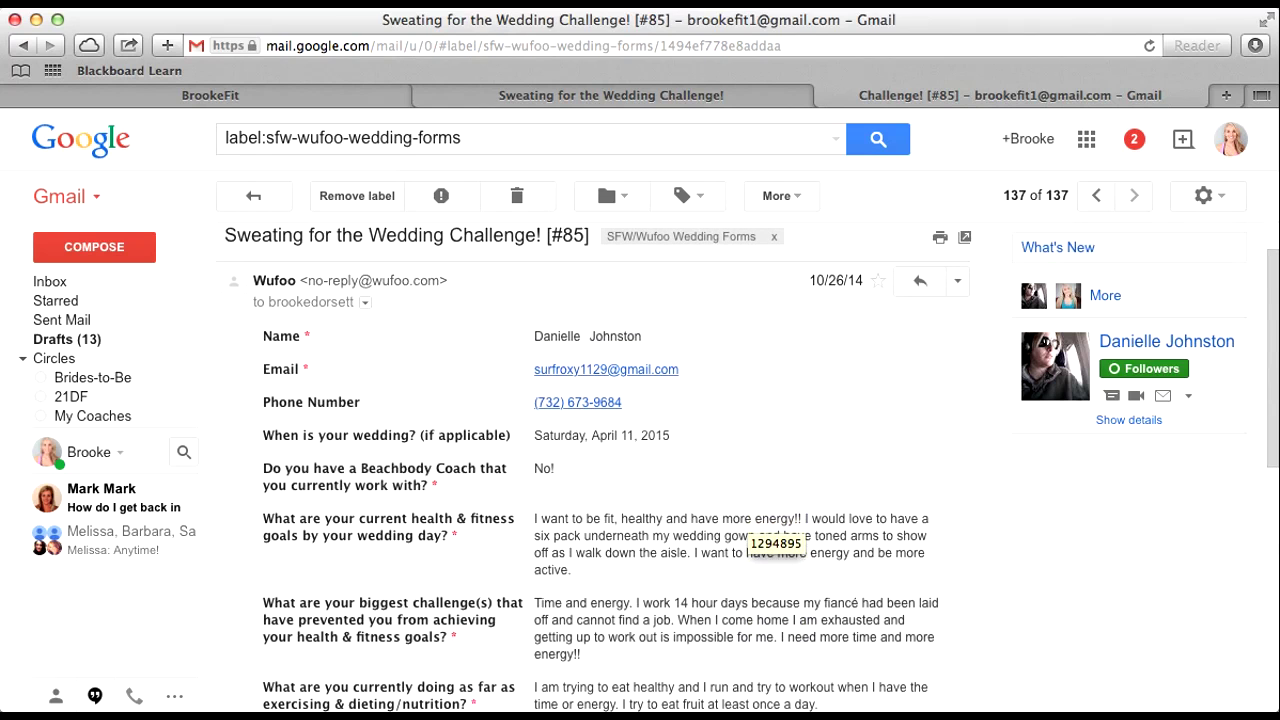
left_click_drag(533, 468, 556, 469)
scroll(548, 468, "down", 3)
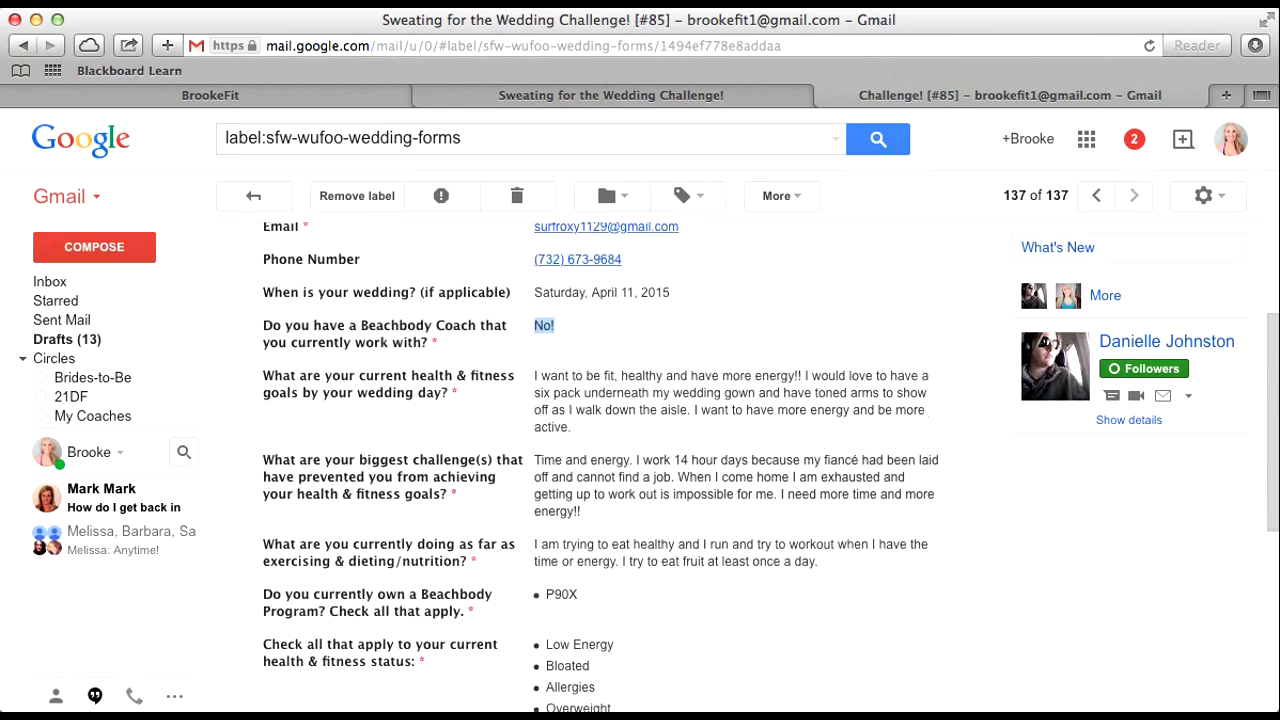
scroll(610, 295, "up", 1)
scroll(610, 295, "down", 2)
scroll(610, 295, "down", 2)
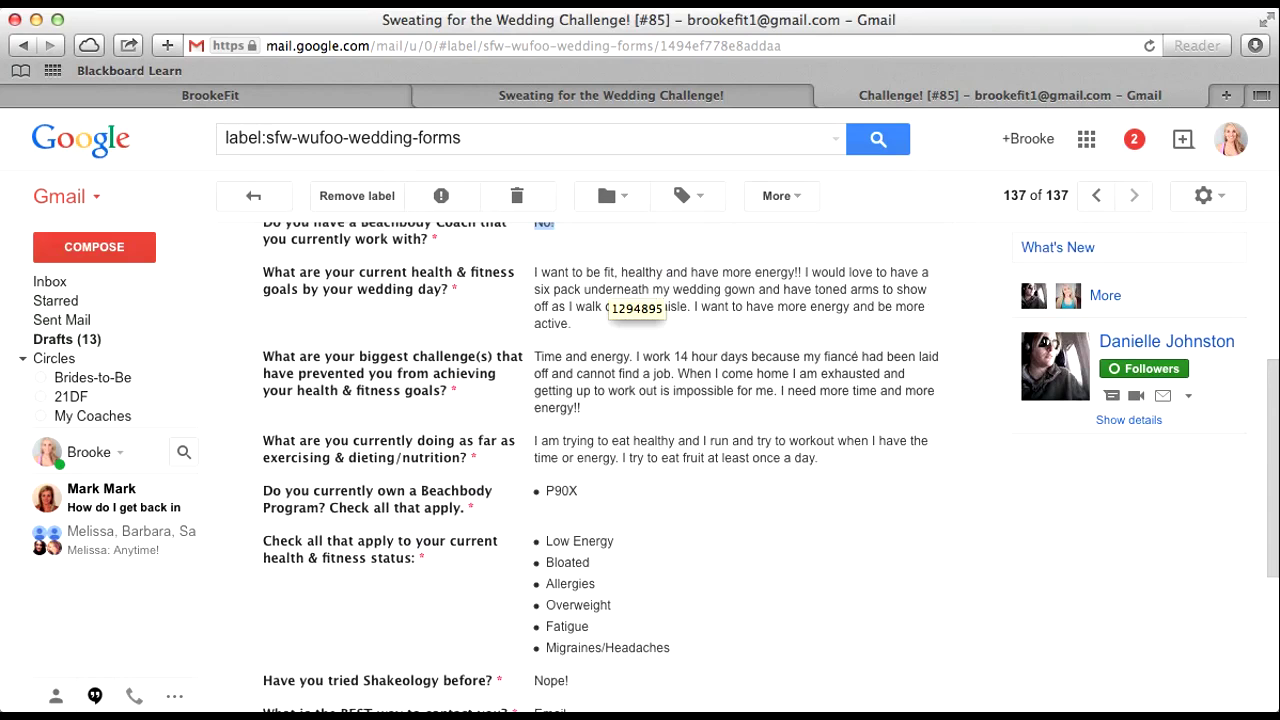
scroll(610, 295, "up", 1)
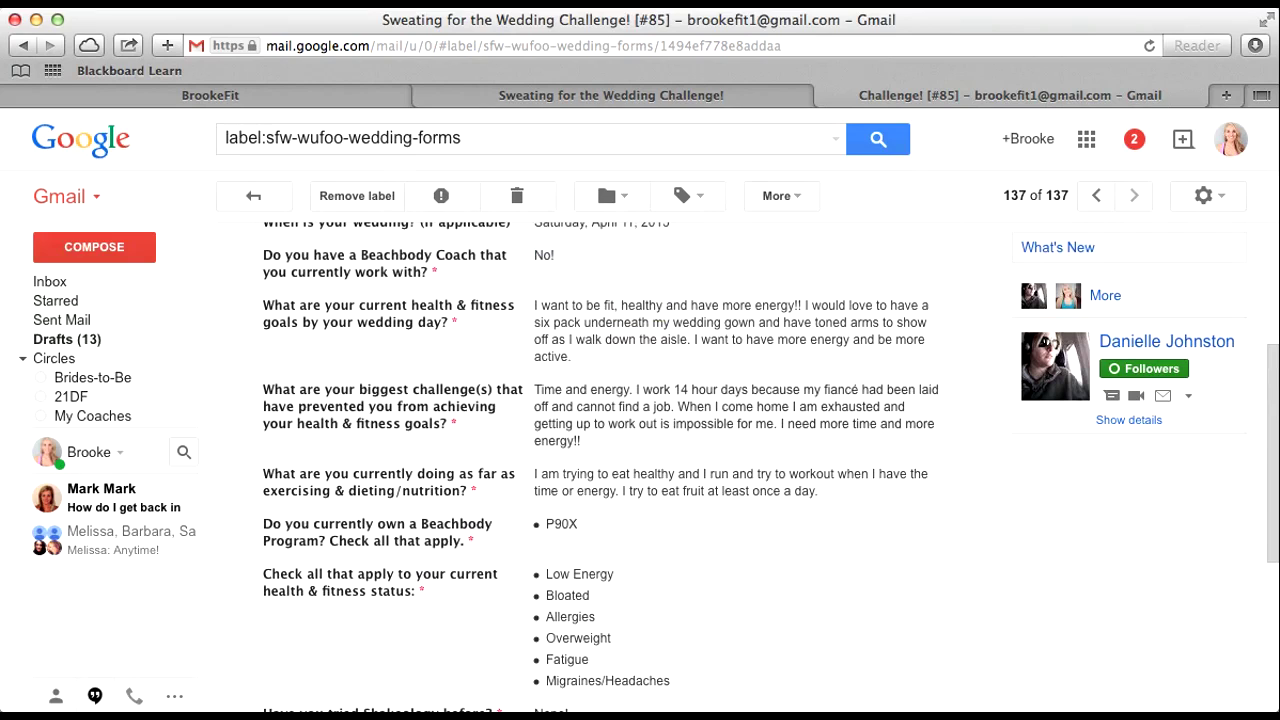
scroll(600, 450, "down", 2)
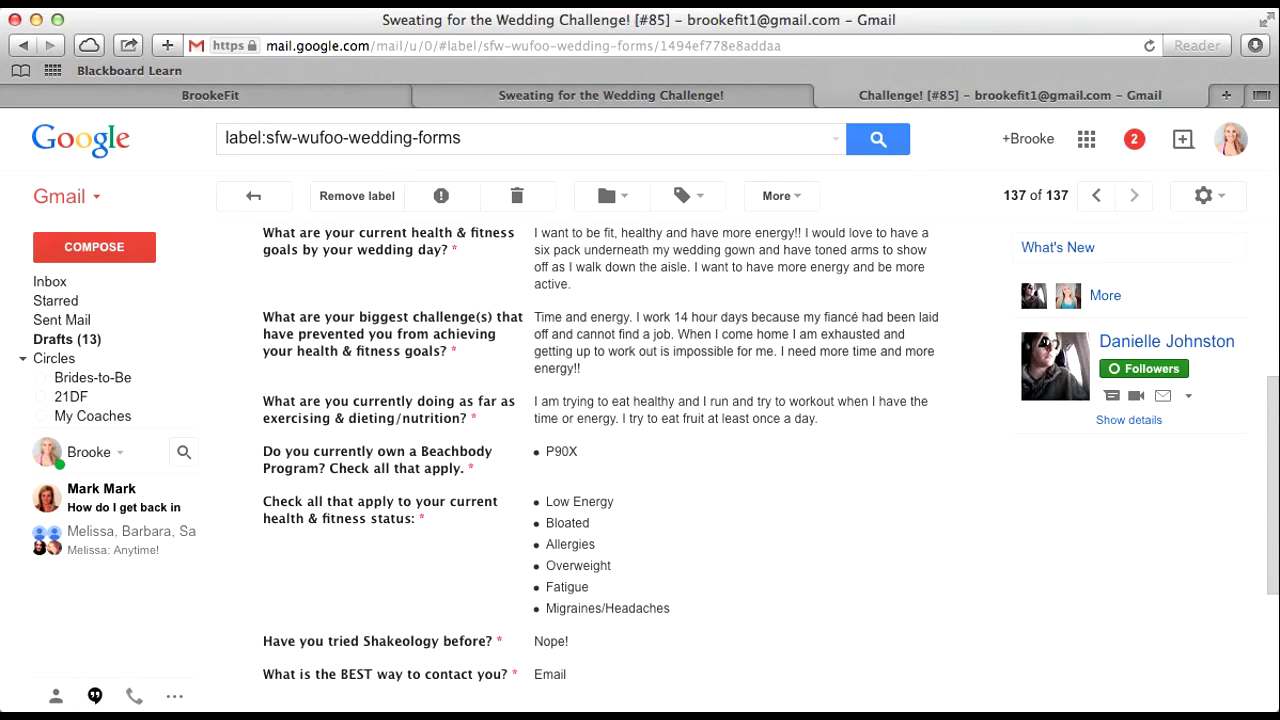
Step: Highlight the challenge question and the exercise, try/trying and P90X answers
mouse_move(527, 318)
left_mouse_down()
mouse_move(641, 318)
mouse_move(532, 320)
left_mouse_up()
left_click(532, 320)
scroll(600, 450, "down", 2)
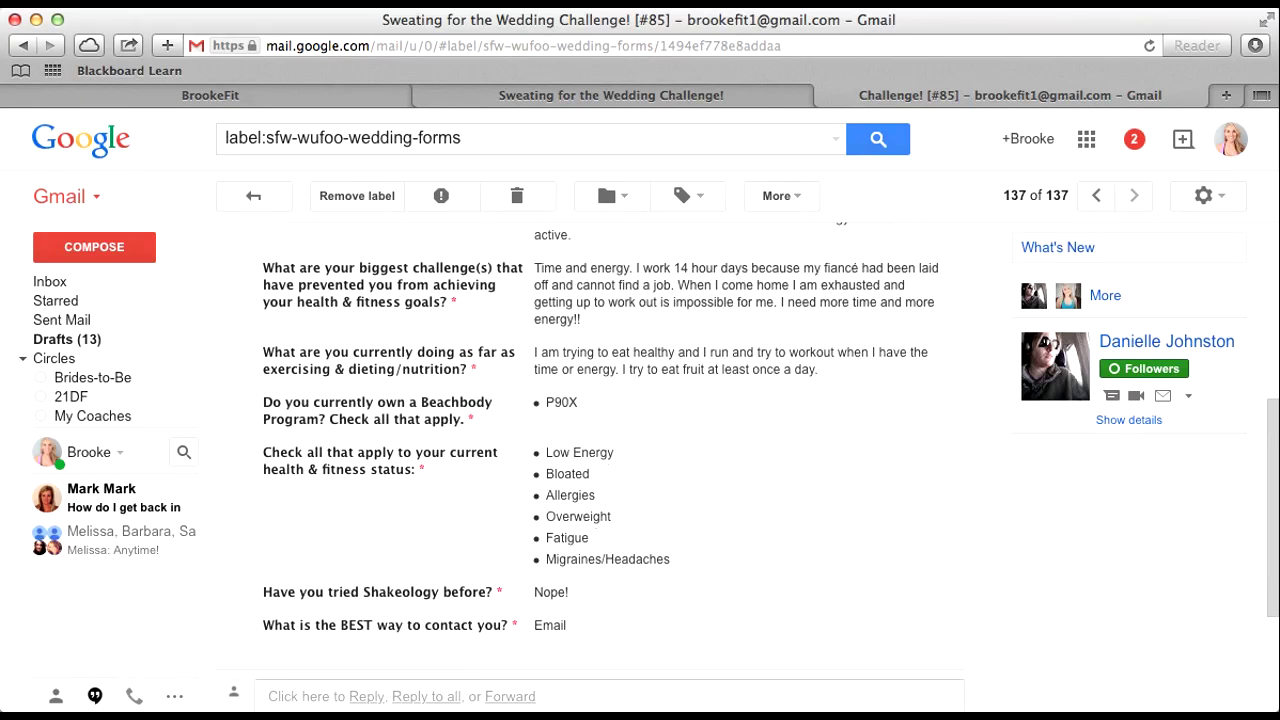
left_click_drag(632, 370, 644, 370)
left_click_drag(771, 353, 754, 353)
left_click_drag(597, 353, 563, 353)
left_click_drag(578, 403, 546, 403)
scroll(590, 450, "up", 1)
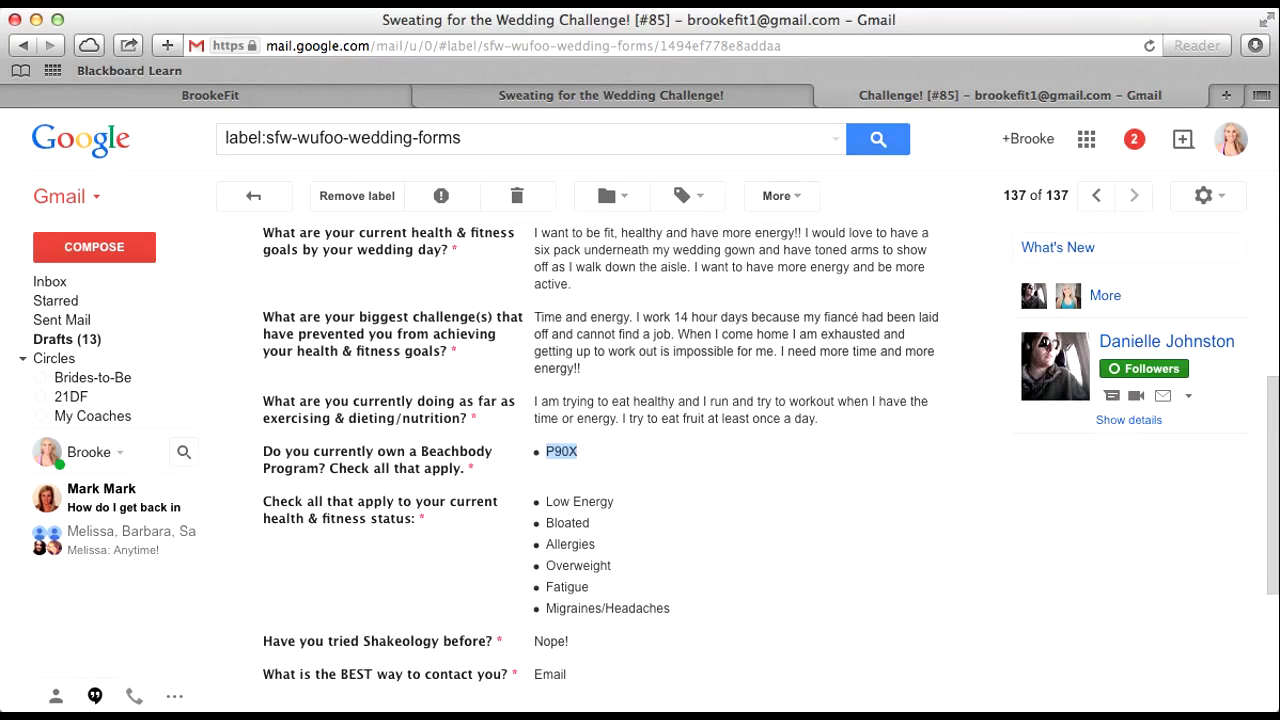
double_click(391, 452)
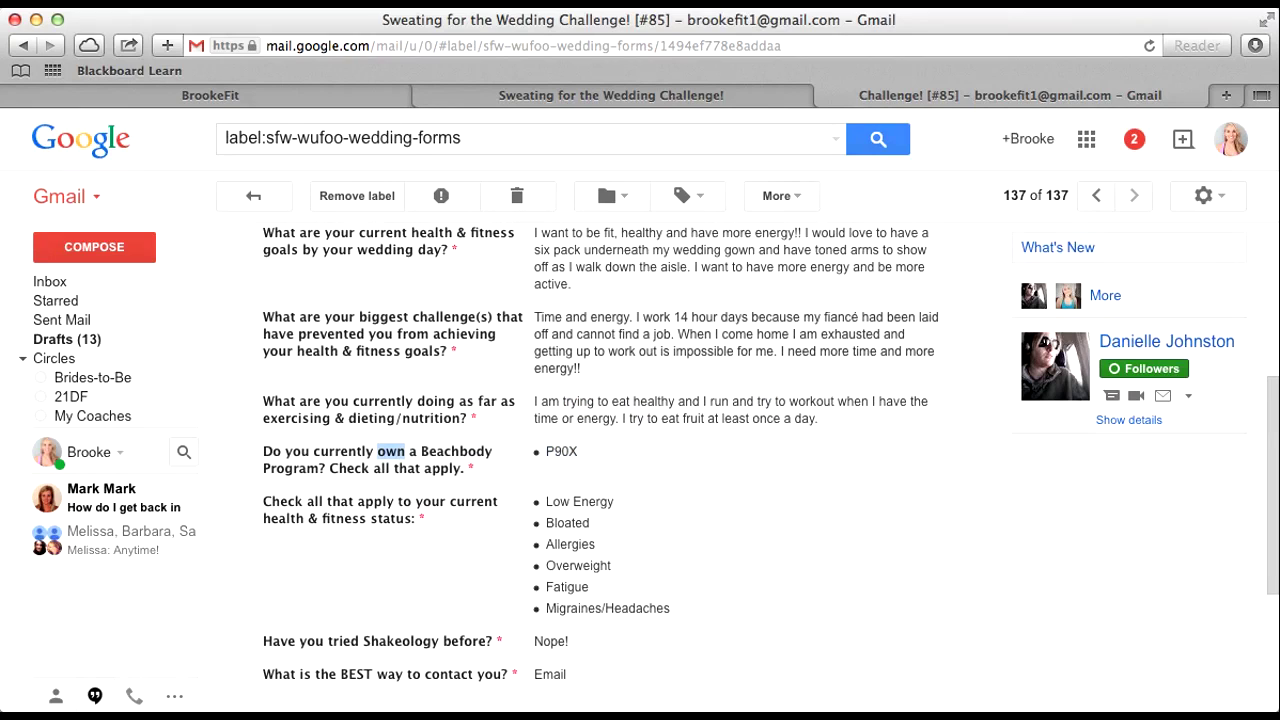
left_click(391, 452)
Step: Highlight the coach, P90X and fitness-status answers, then start a new message
scroll(590, 450, "up", 6)
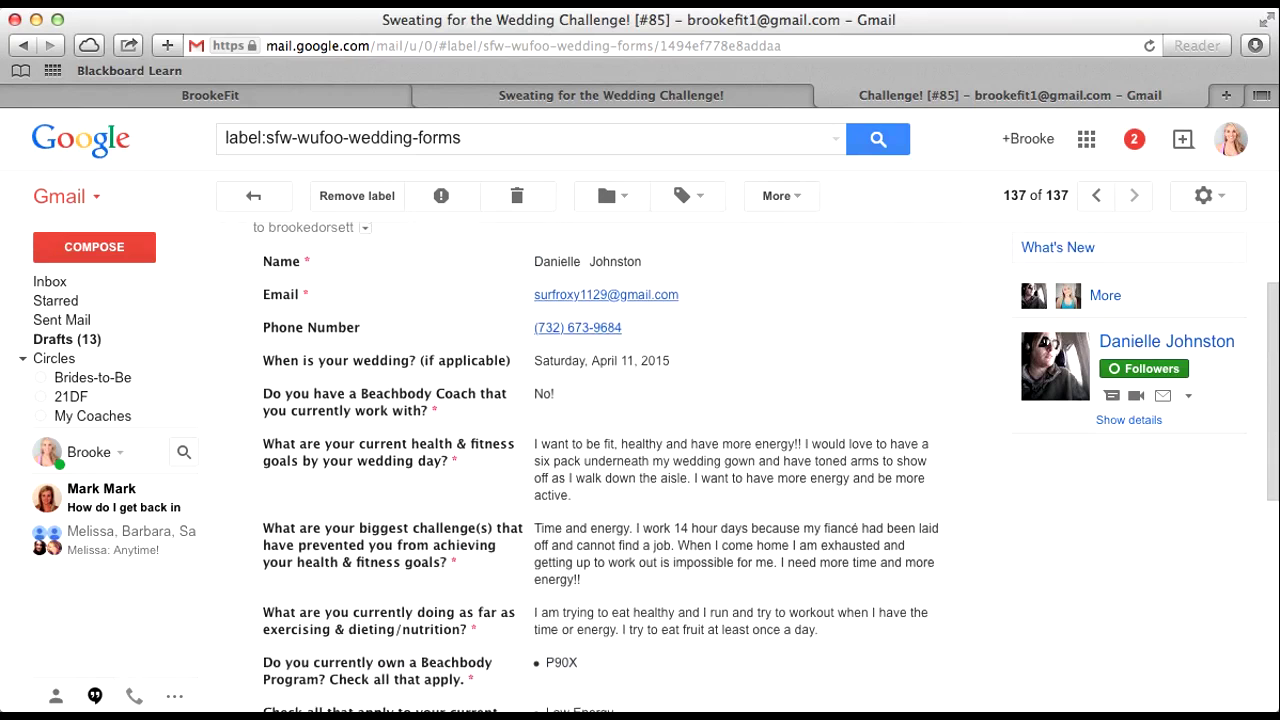
triple_click(548, 488)
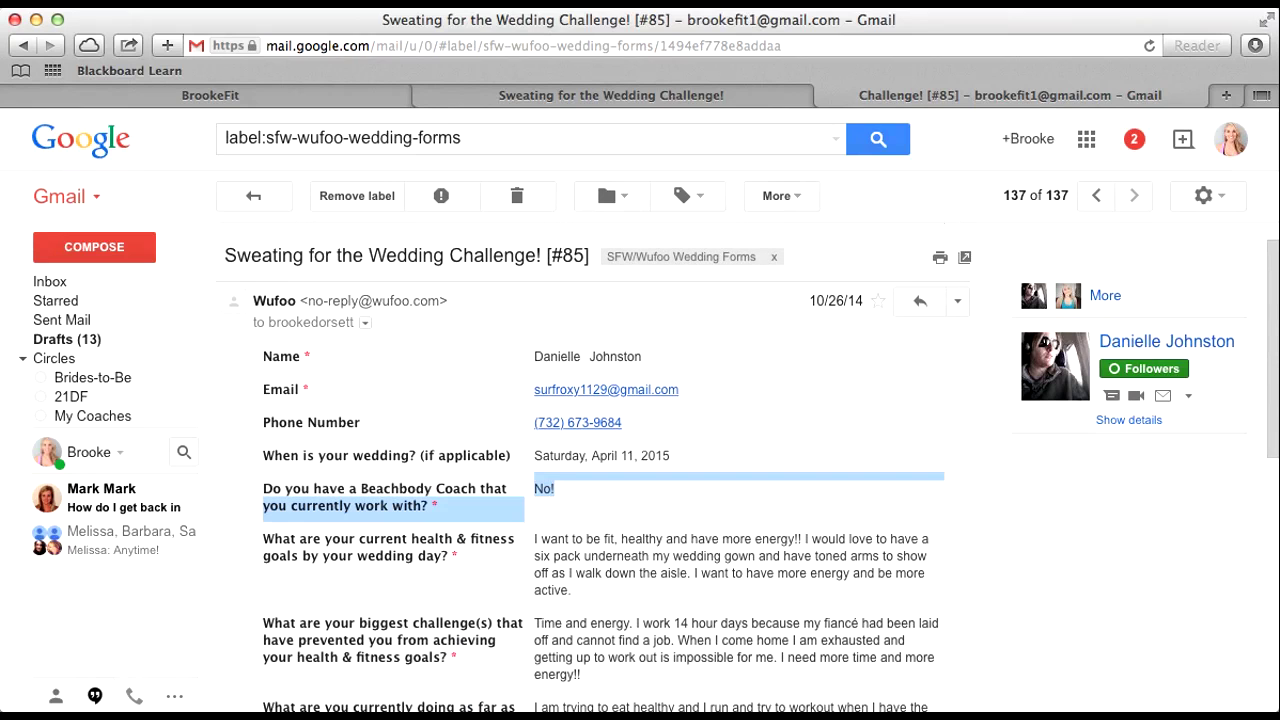
scroll(590, 450, "down", 6)
left_click_drag(579, 437, 545, 437)
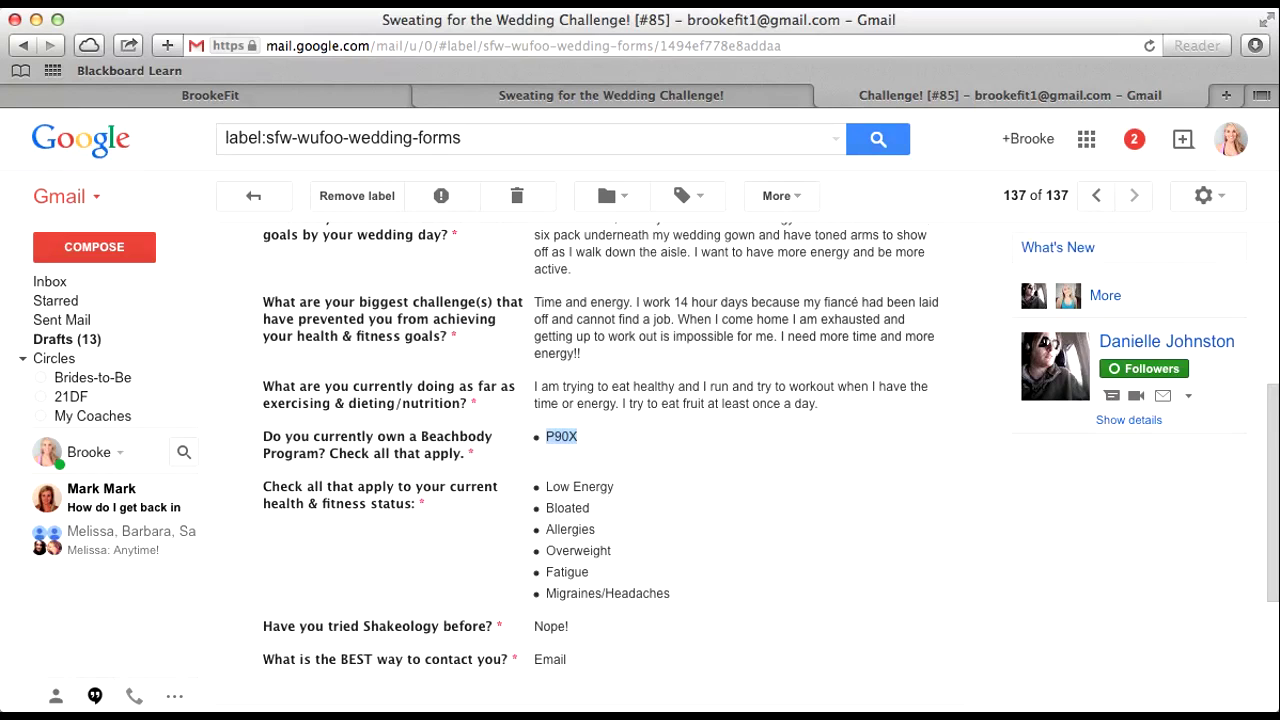
mouse_move(672, 594)
left_mouse_down()
mouse_move(600, 546)
mouse_move(265, 500)
left_mouse_up()
scroll(600, 420, "down", 3)
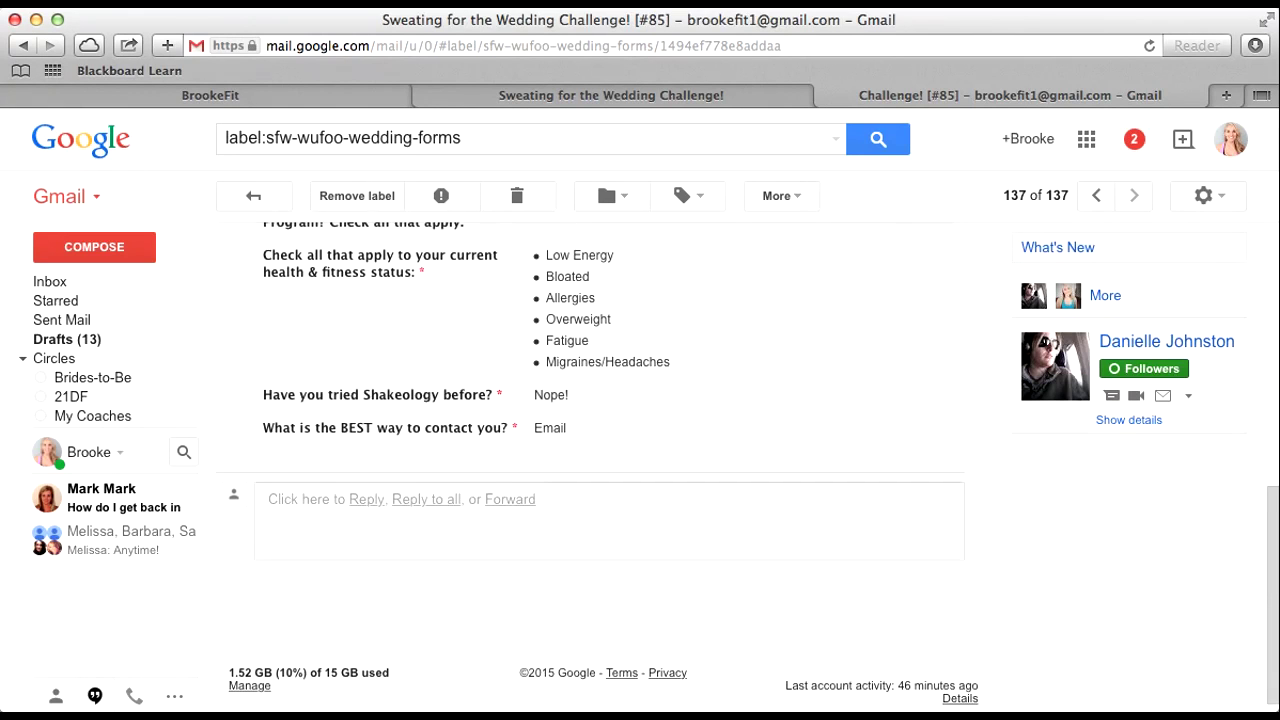
scroll(600, 450, "up", 9)
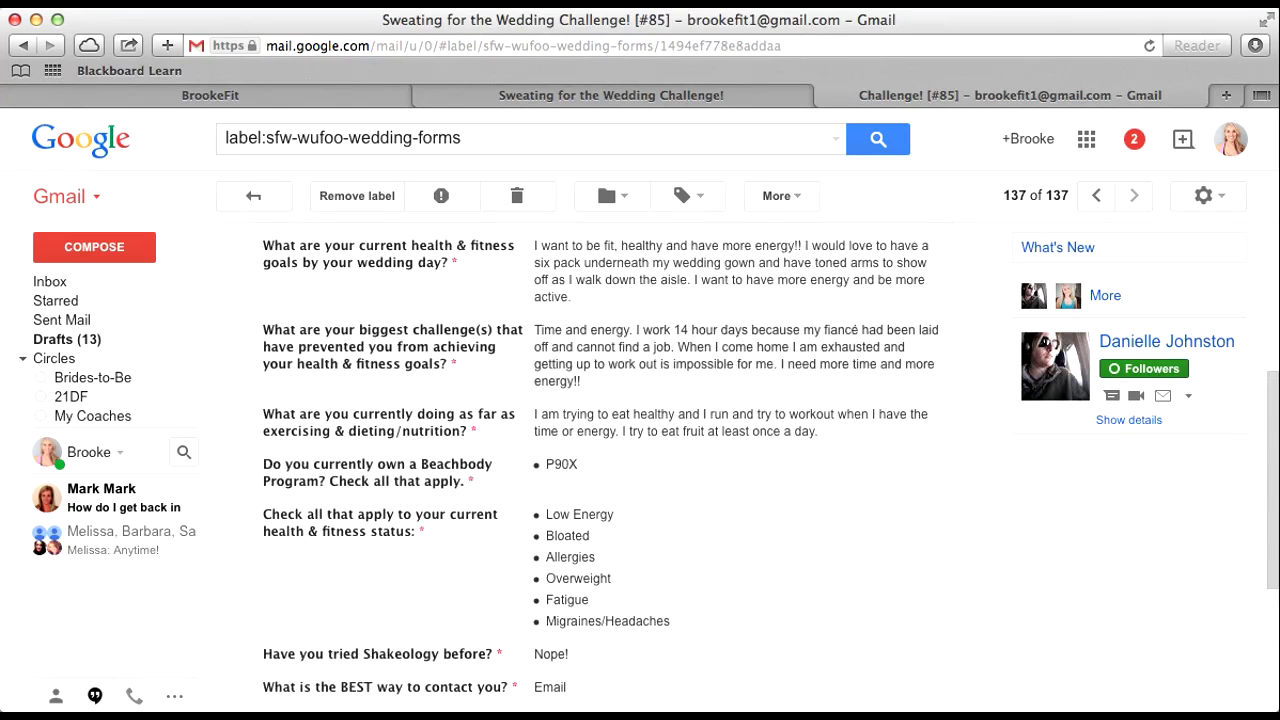
left_click(94, 246)
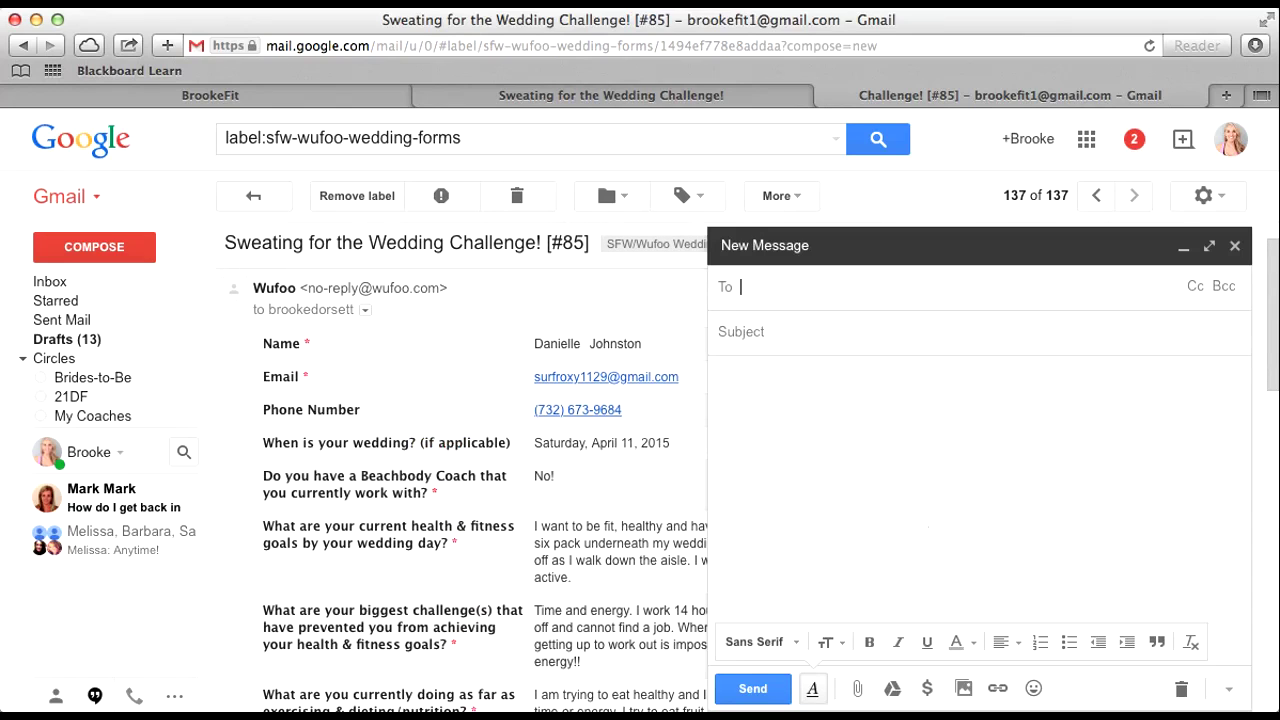
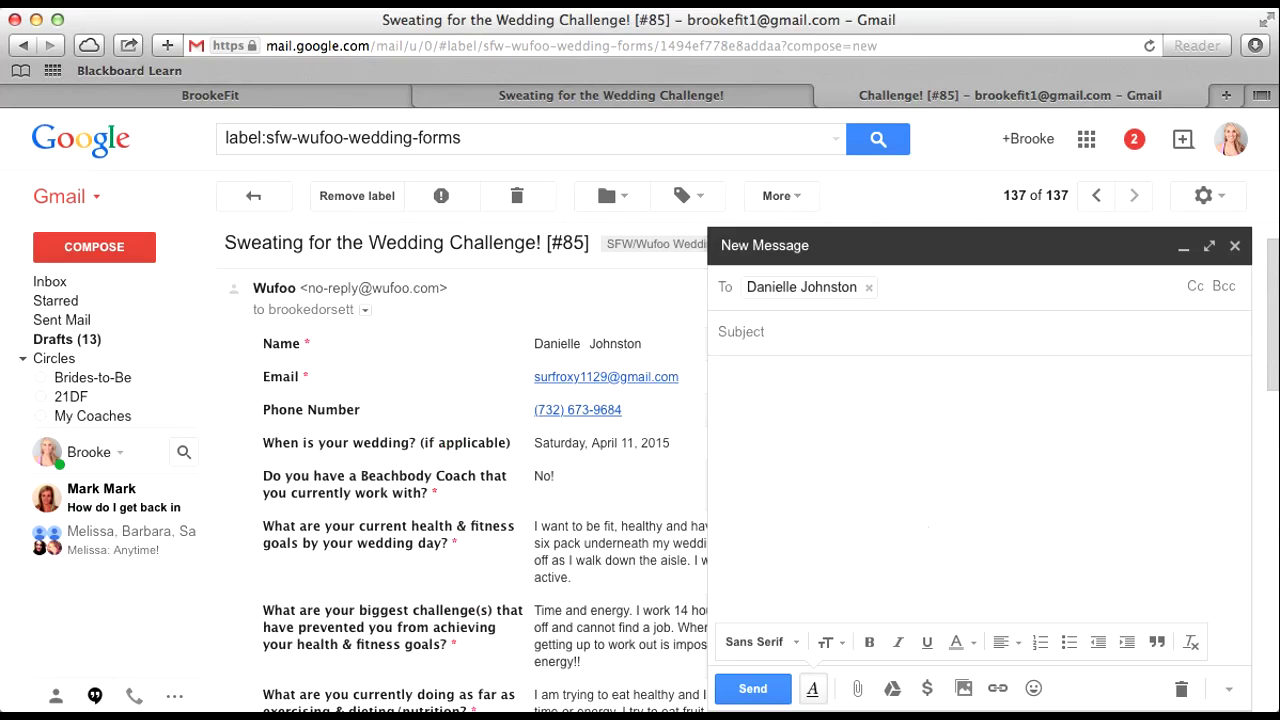
Step: Paste the applicant's e-mail address in as the draft's recipient
scroll(460, 450, "down", 4)
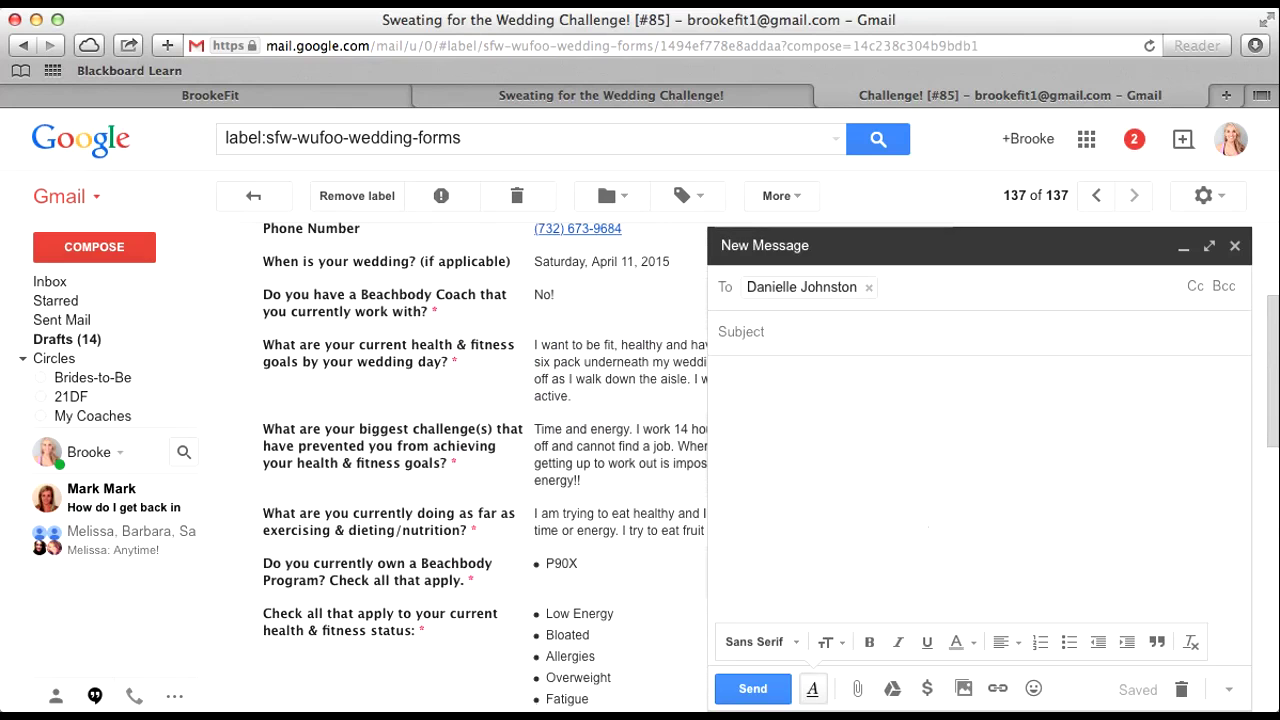
scroll(565, 415, "up", 2)
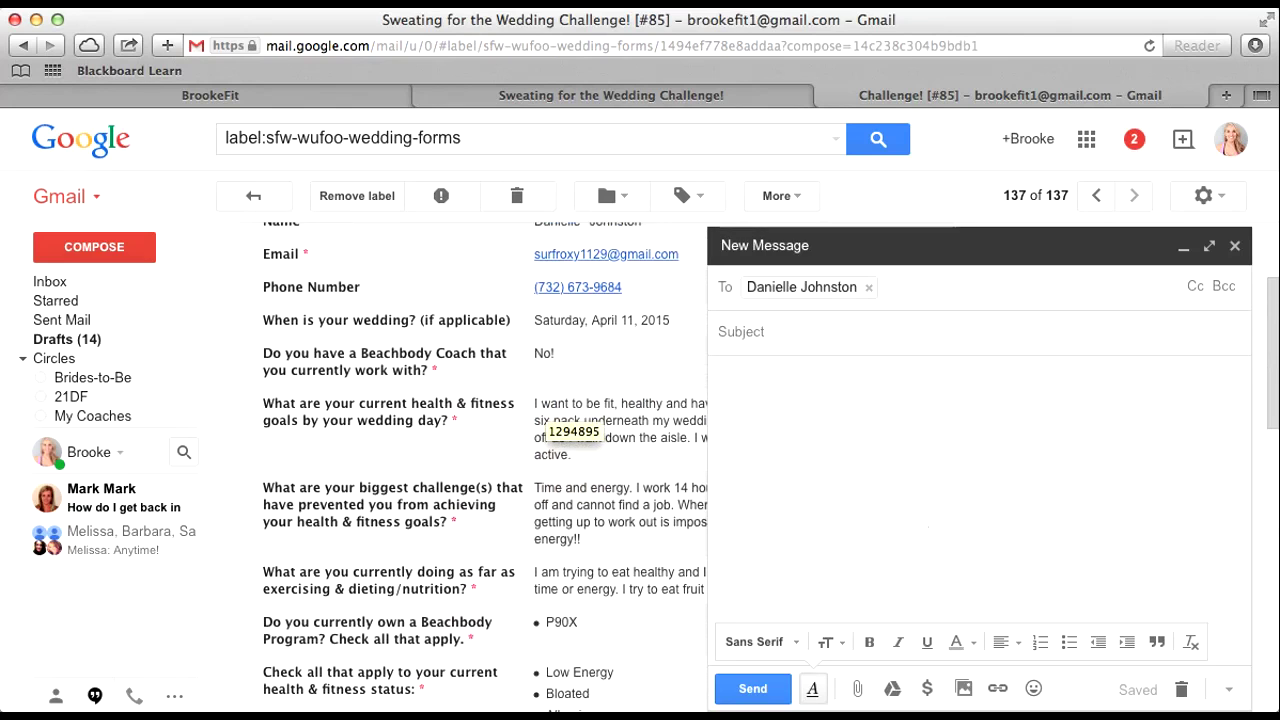
scroll(565, 415, "down", 3)
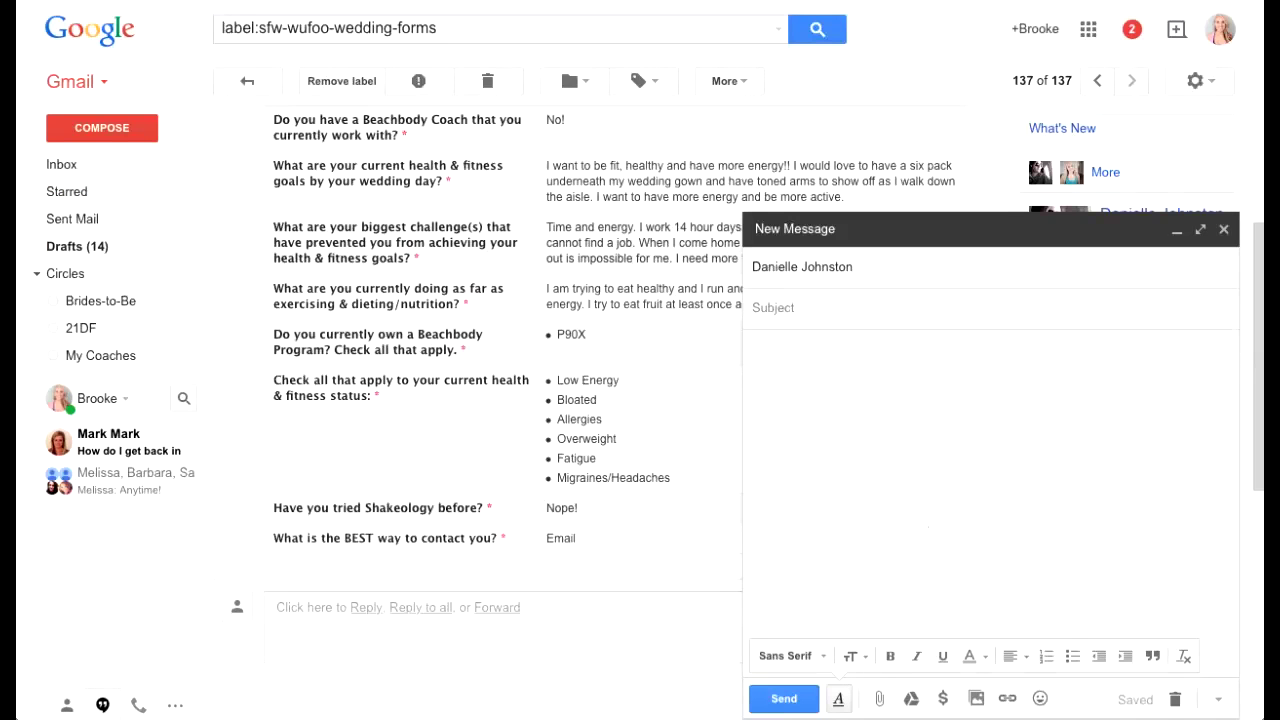
Step: Insert the Script #2/My Story canned response and minimize the draft
left_click(1218, 699)
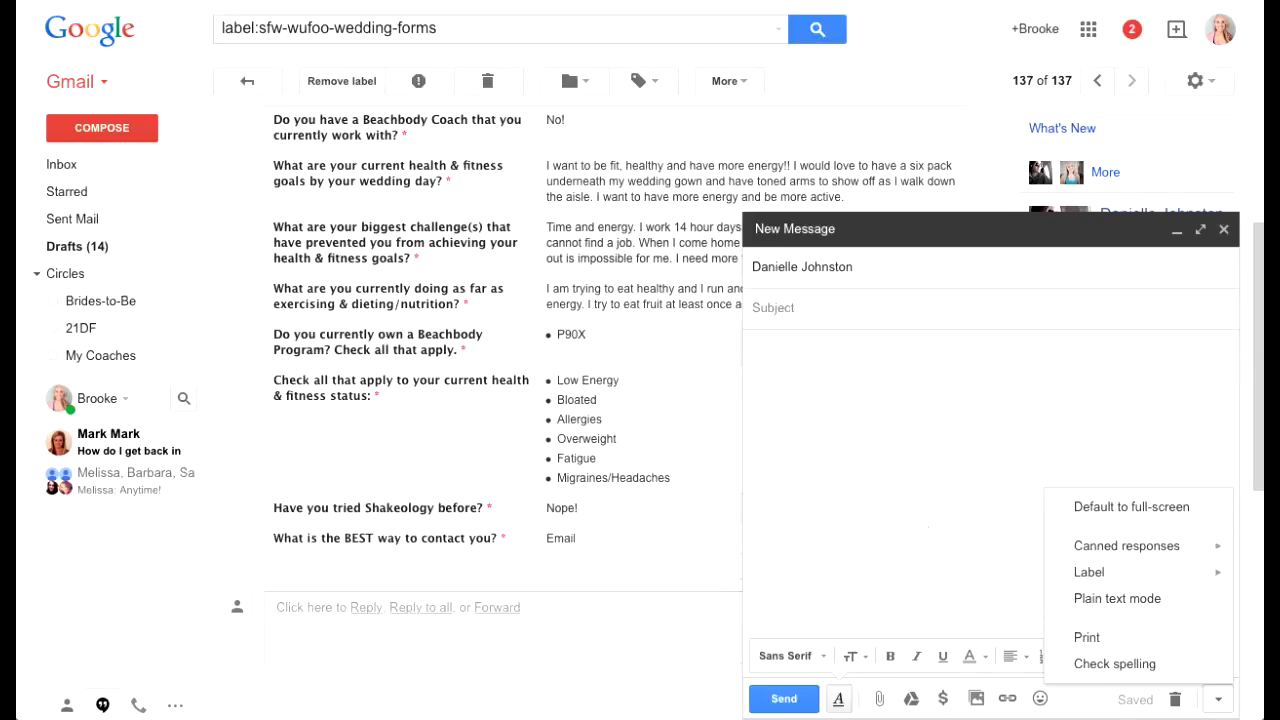
mouse_move(1126, 546)
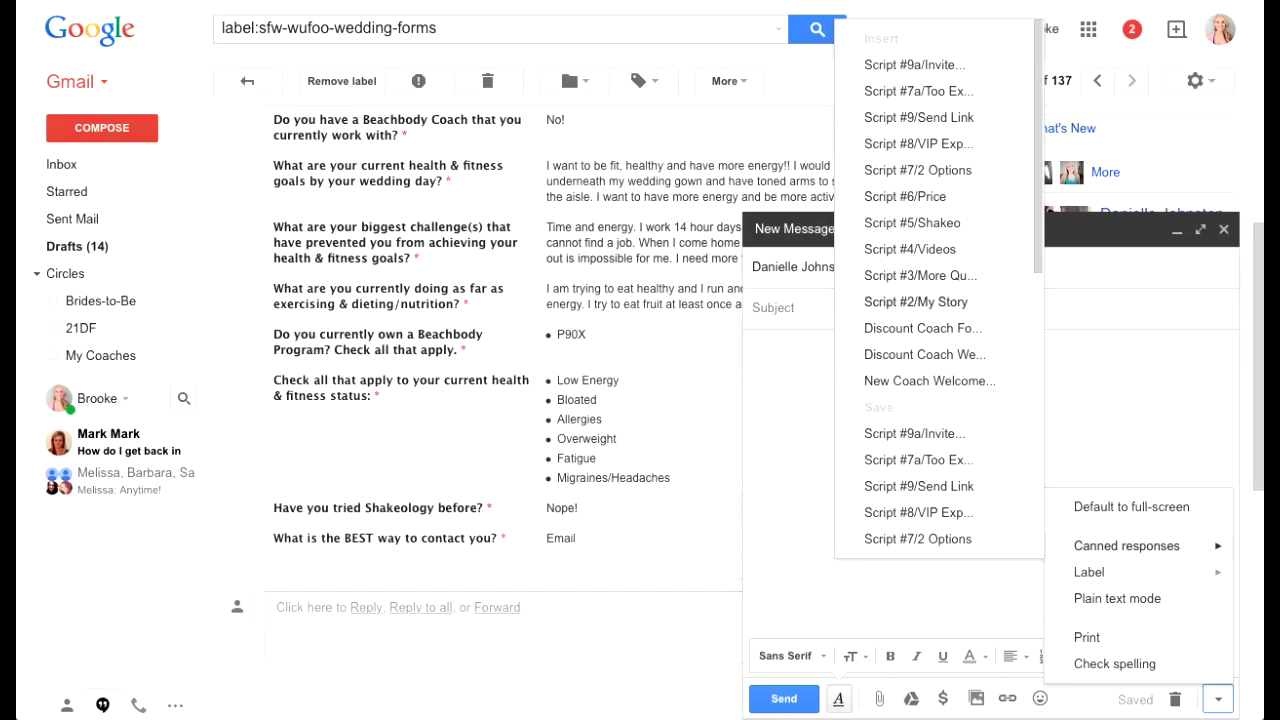
left_click(916, 302)
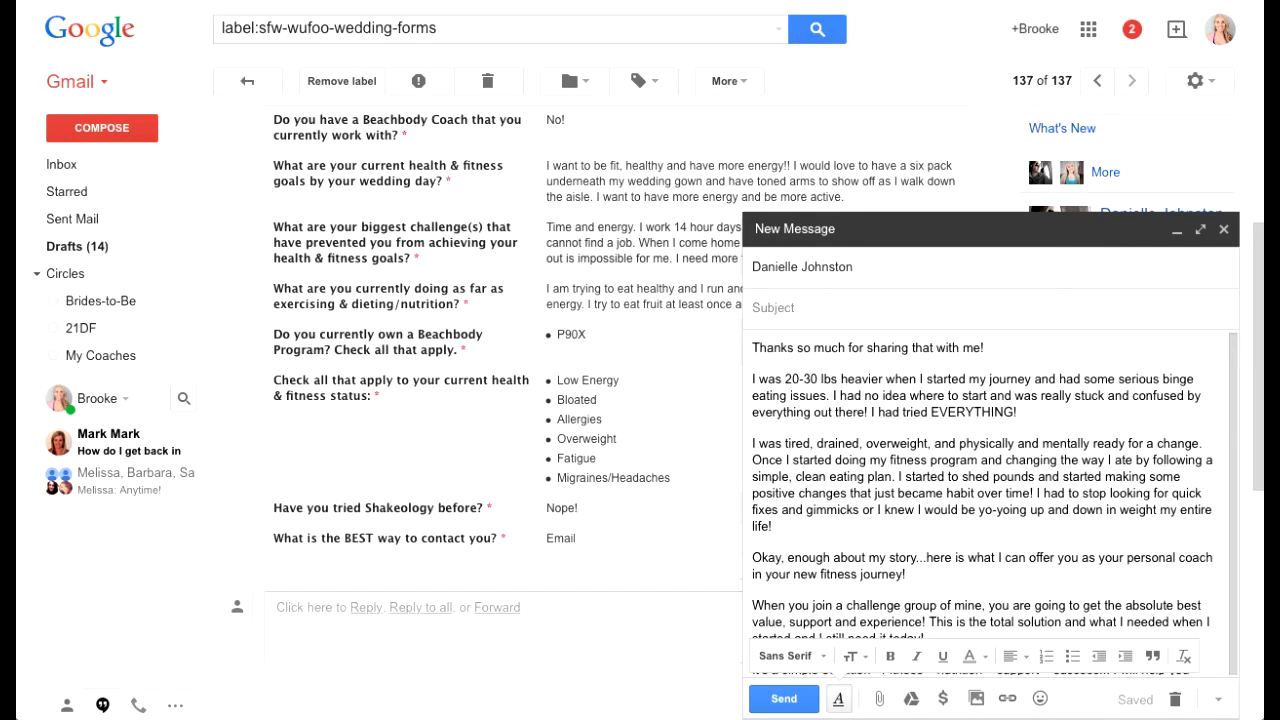
scroll(990, 490, "down", 3)
scroll(990, 490, "up", 3)
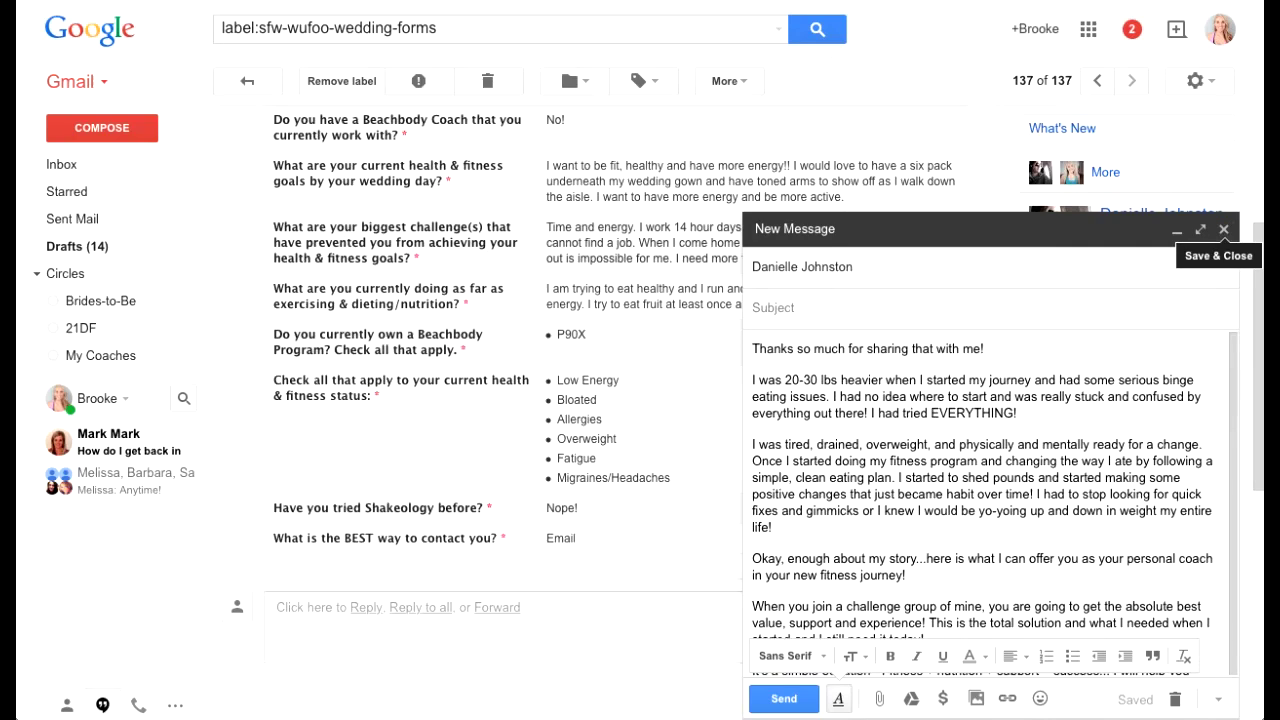
left_click(1176, 229)
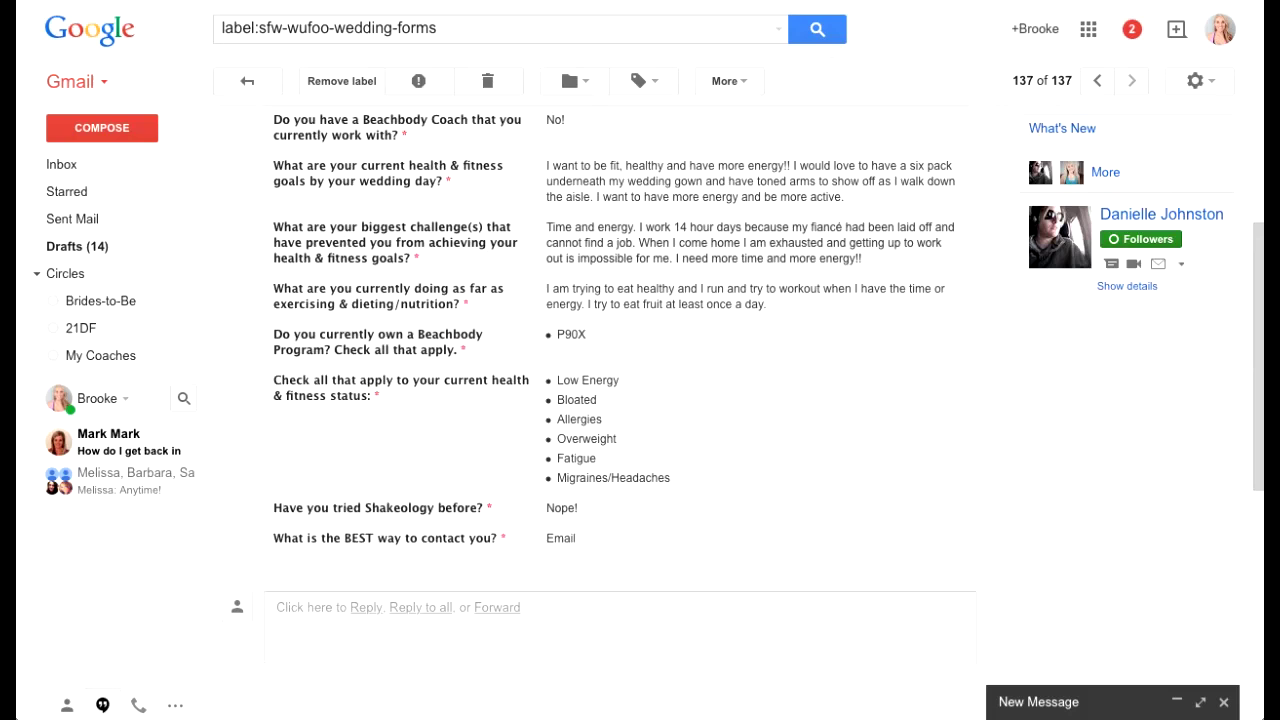
scroll(600, 400, "up", 2)
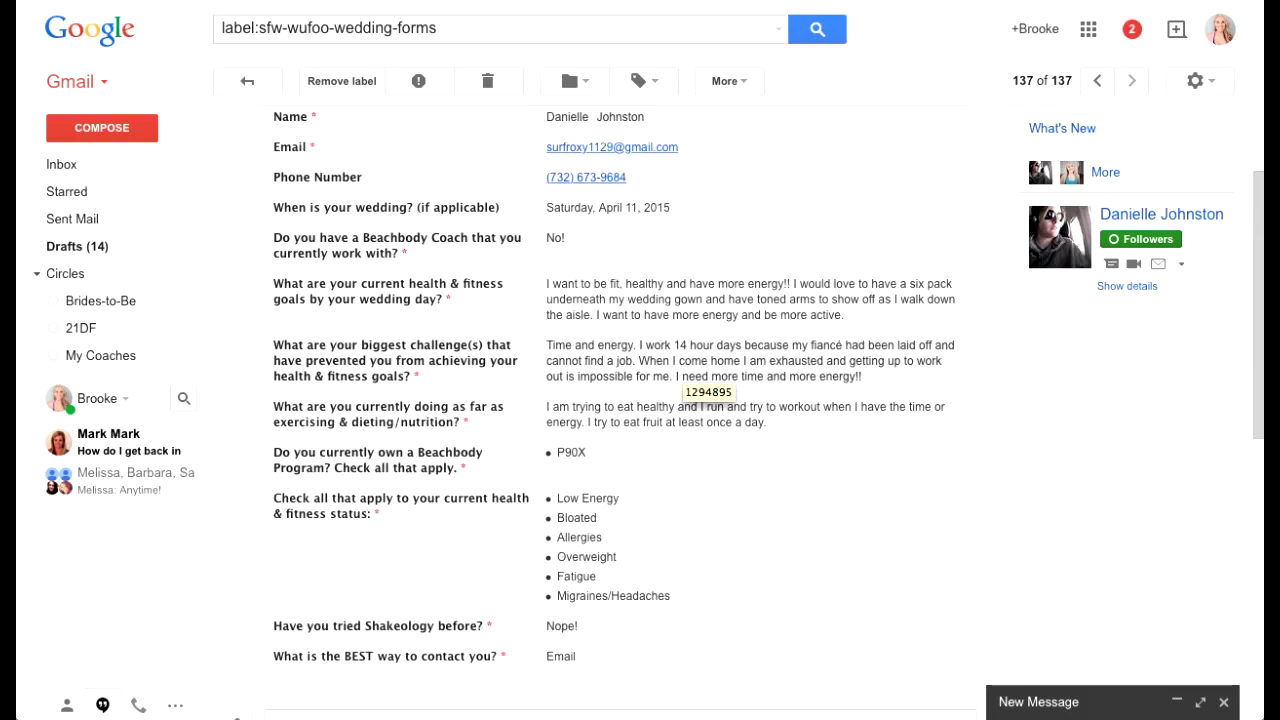
scroll(708, 400, "down", 1)
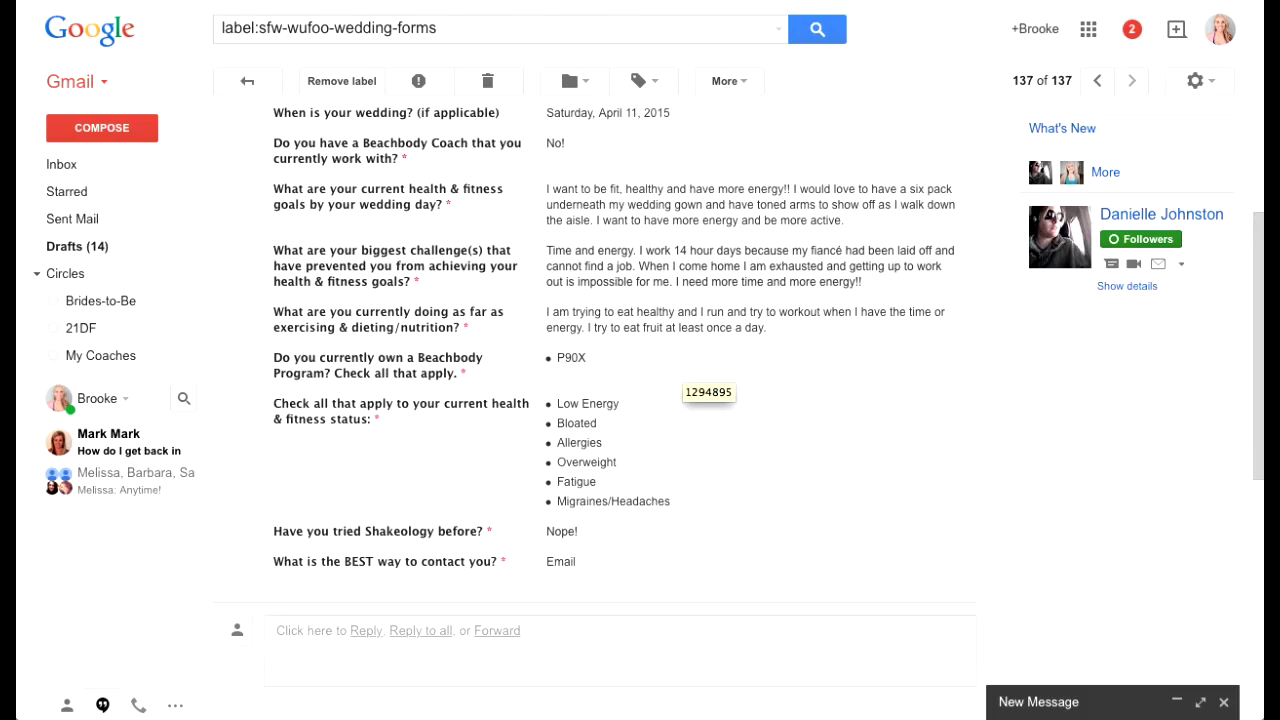
Step: Show the circles list (Brides-to-Be, 21DF, My Coaches) from the applicant's contact card
scroll(595, 385, "up", 1)
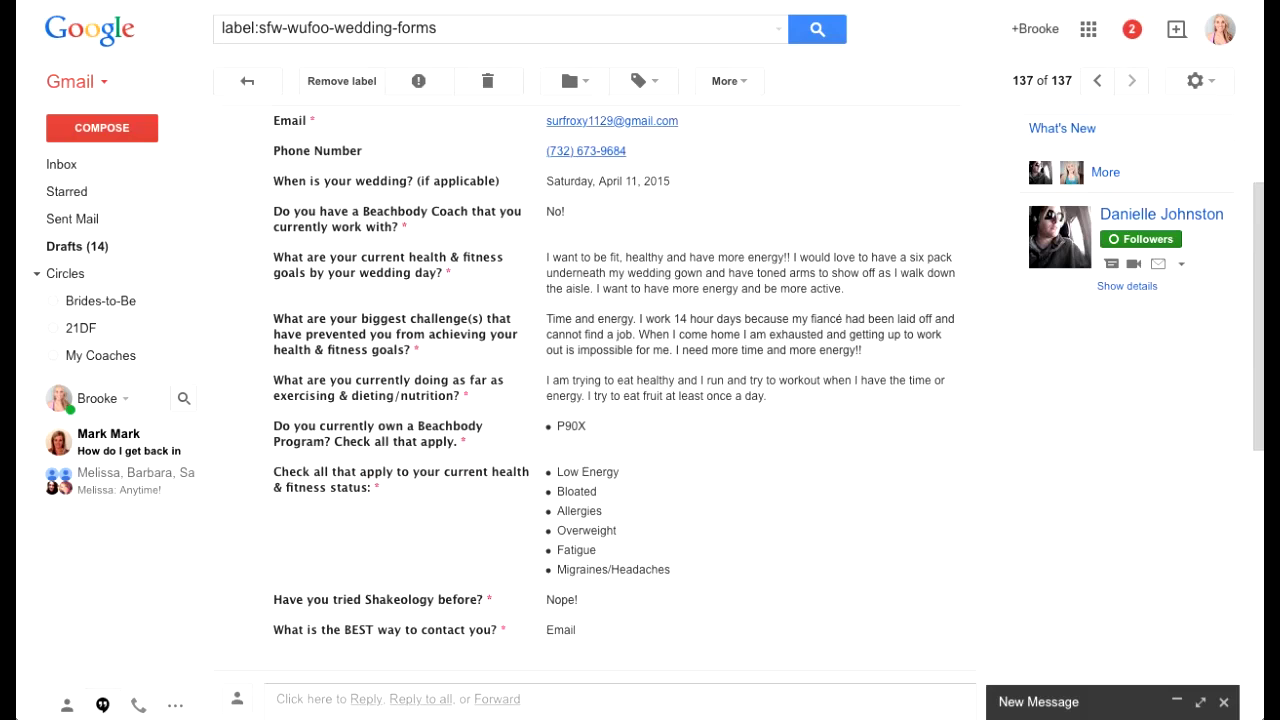
scroll(640, 400, "up", 1)
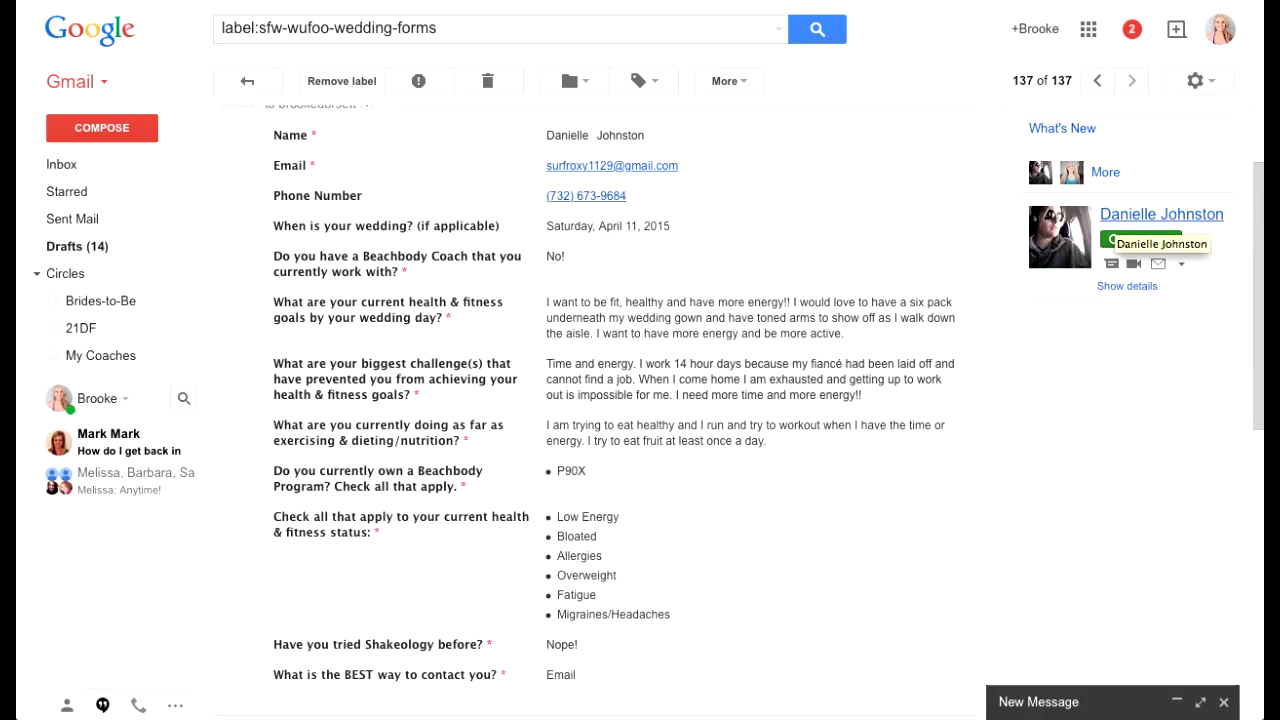
mouse_move(1140, 239)
scroll(1080, 301, "down", 1)
Step: Tick Brides-to-Be for the applicant, raising that circle to 53 members
scroll(1080, 308, "down", 1)
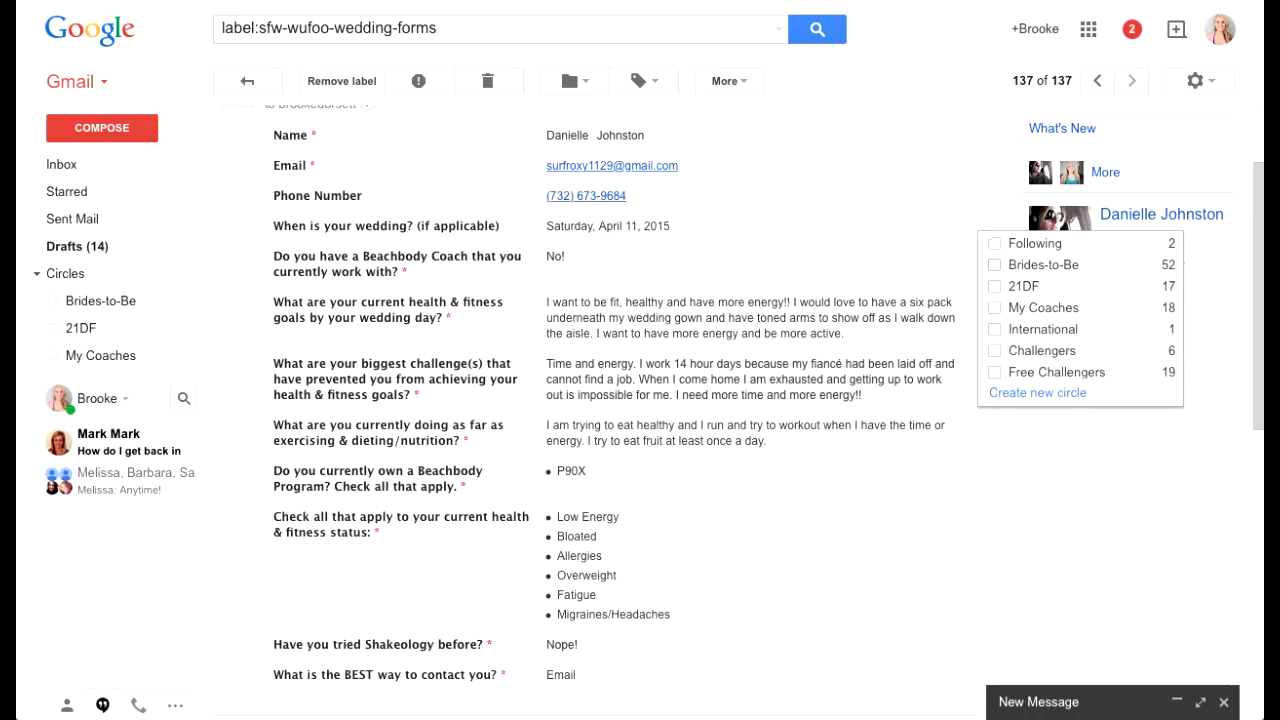
left_click(995, 265)
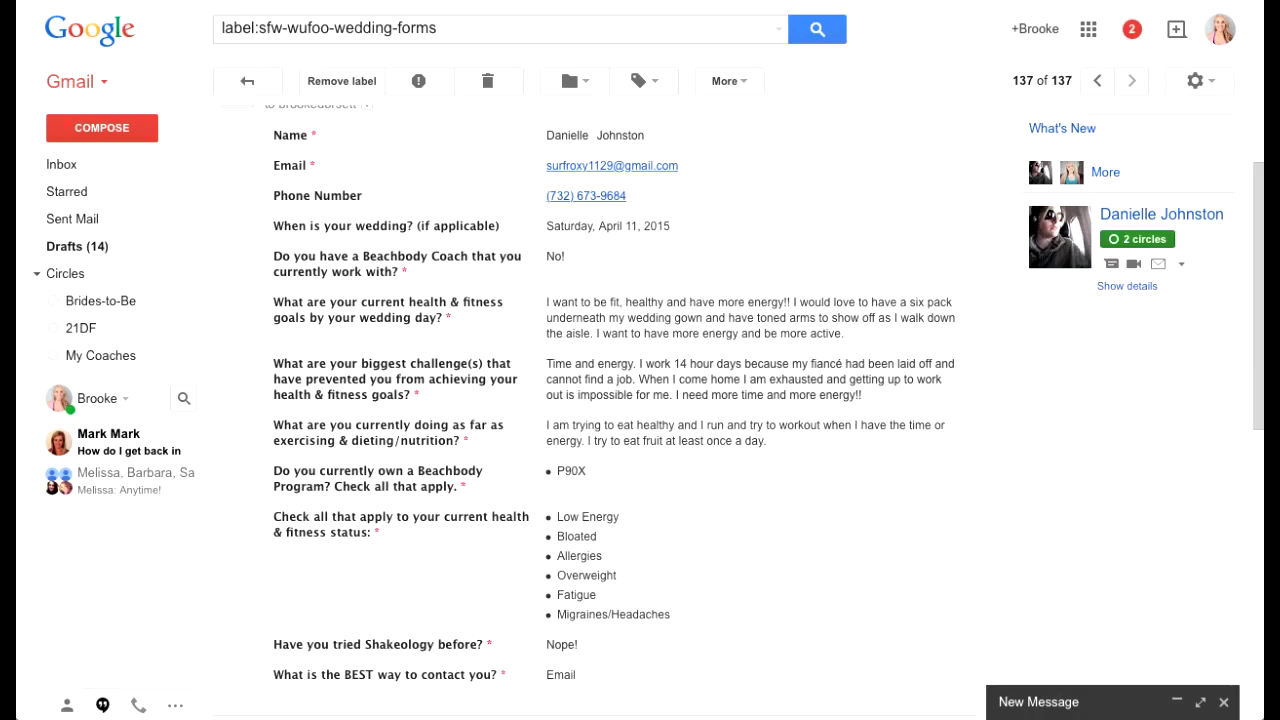
scroll(742, 411, "up", 1)
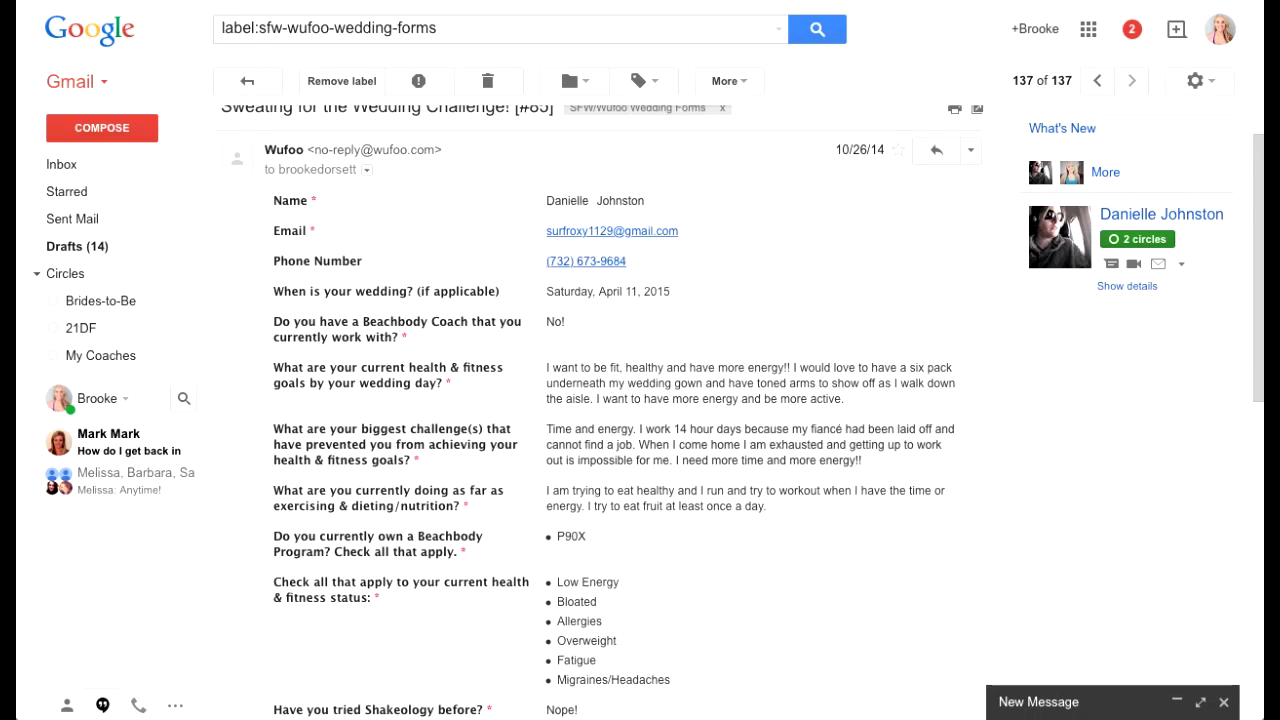
scroll(600, 400, "up", 1)
left_click(416, 28)
Step: Search the mailbox for 'added you back'
key("super+a")
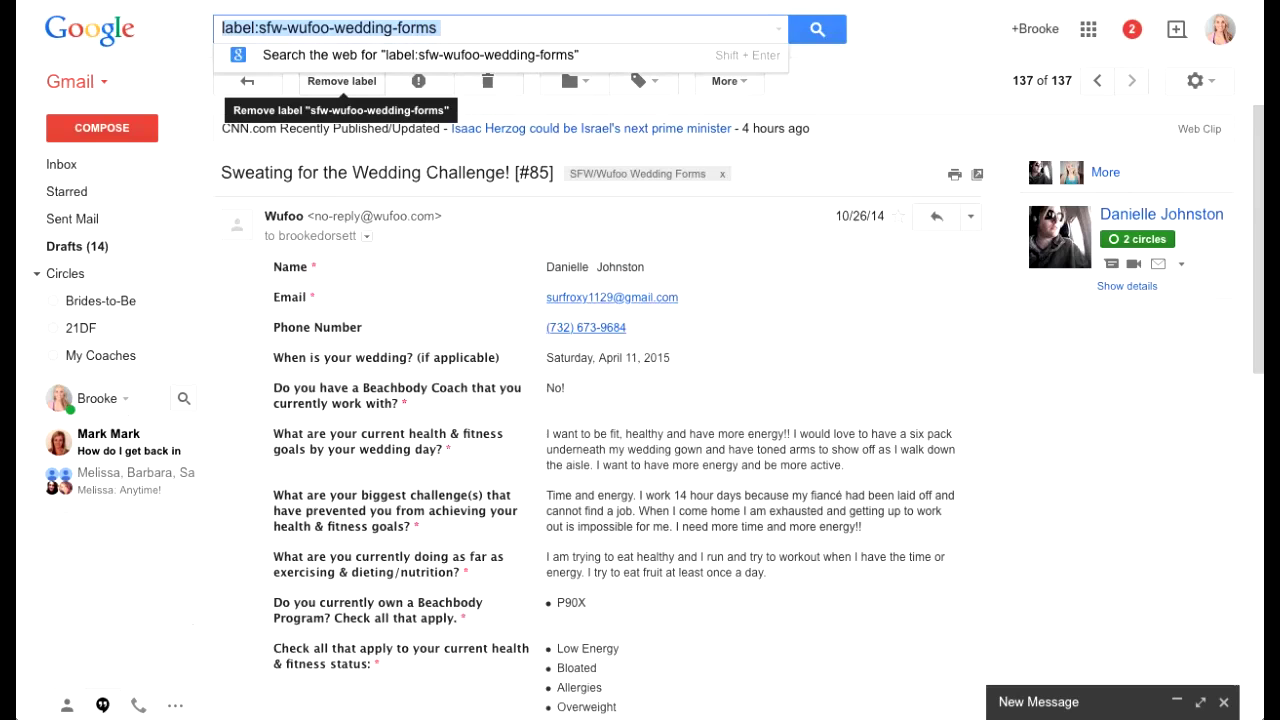
type("ci")
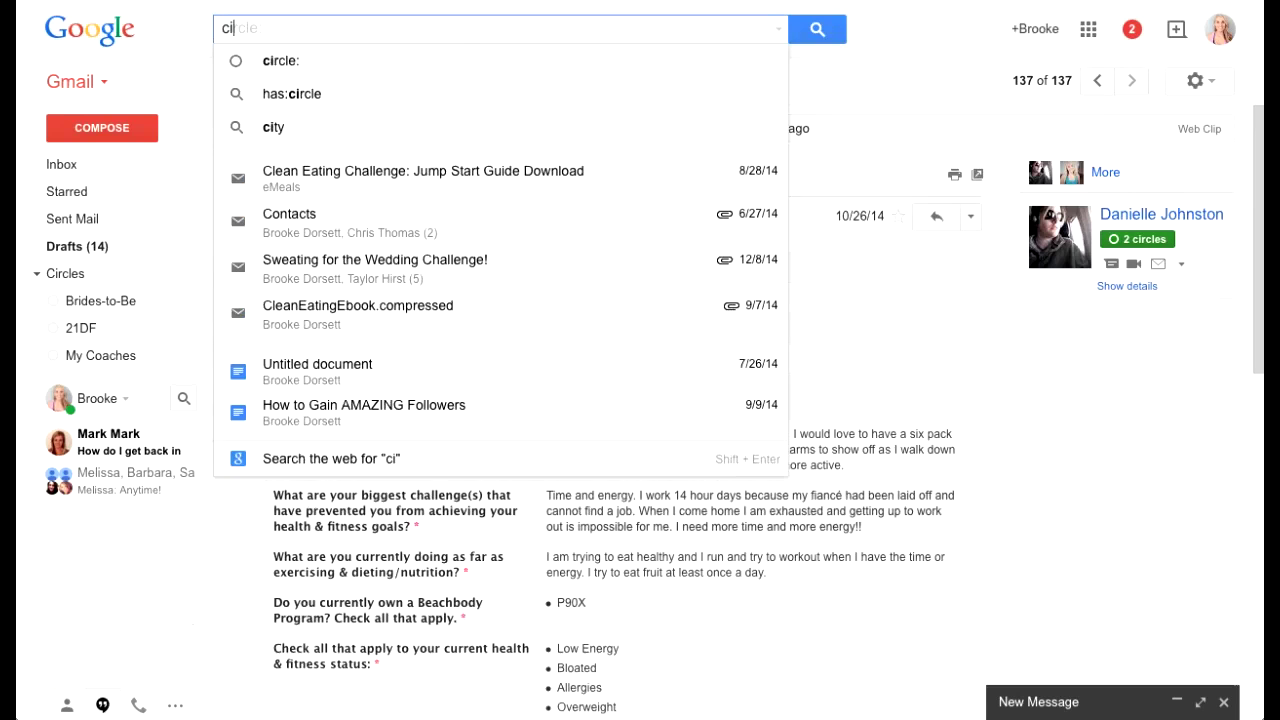
key("BackSpace")
key("BackSpace")
type("added you ba")
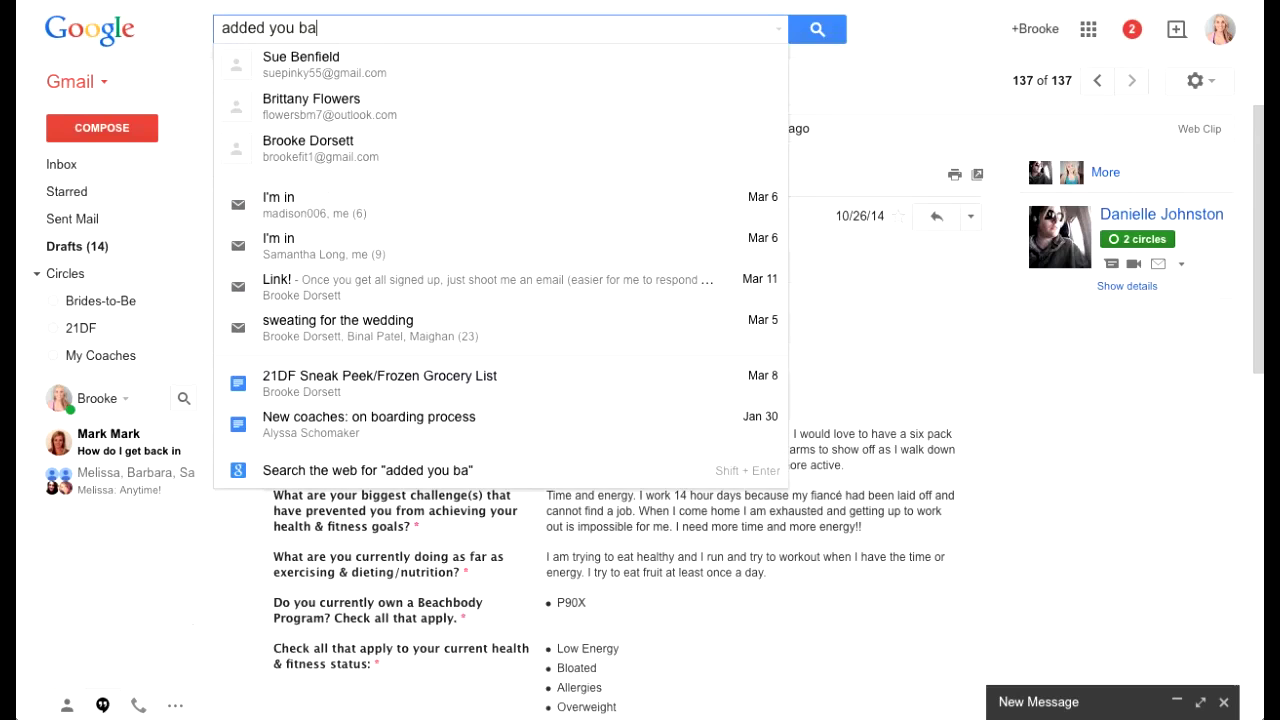
type("ck")
key("Return")
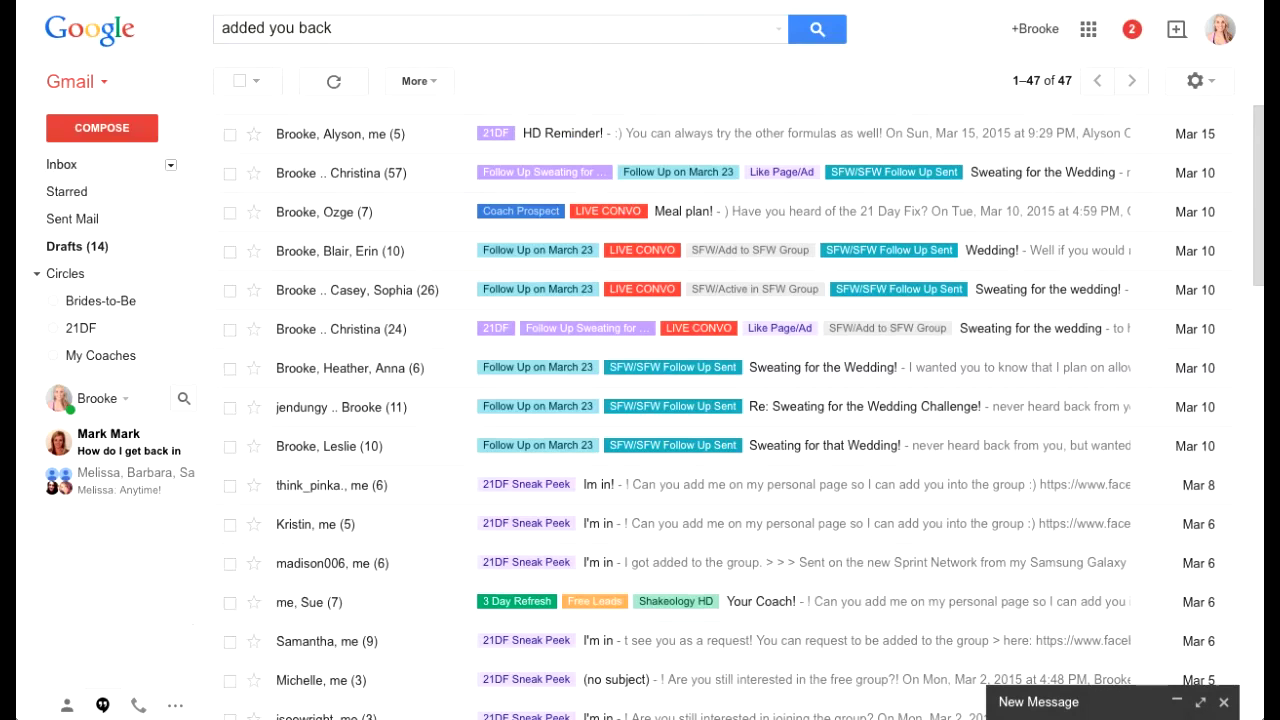
Step: Return to the inbox and check its Social and Promotions categories
left_click(62, 164)
left_click(526, 135)
left_click(787, 135)
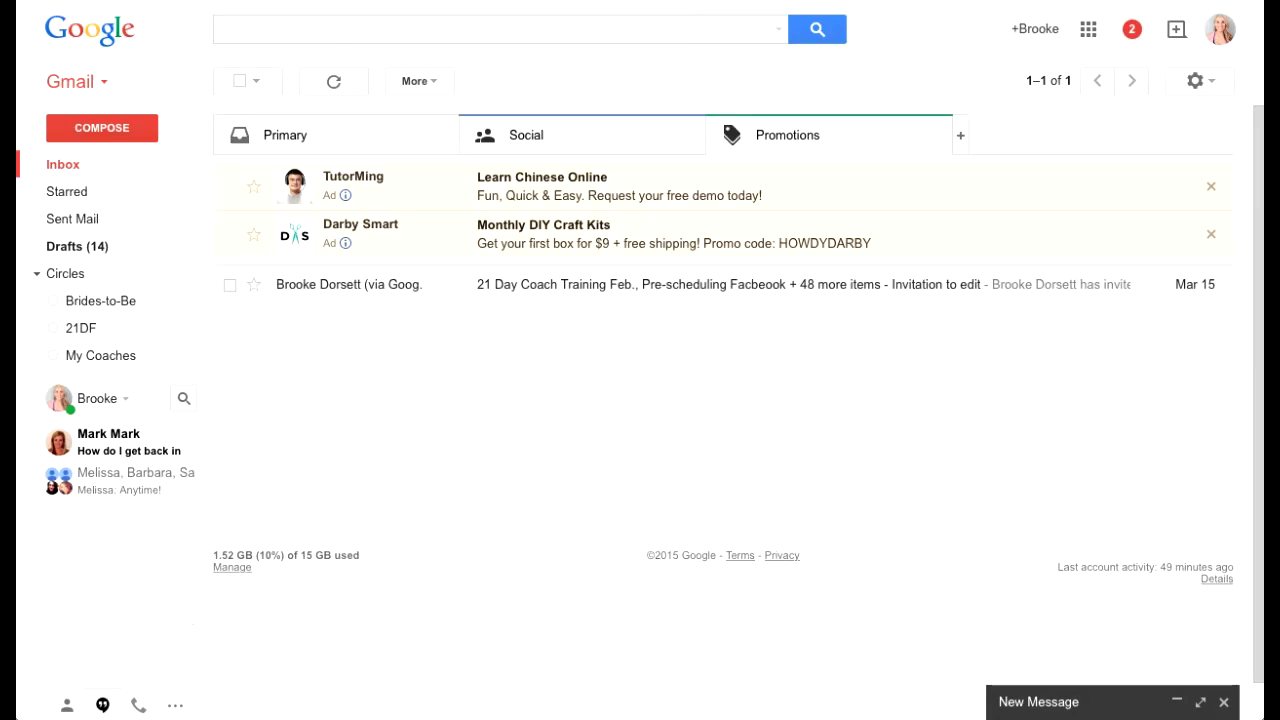
left_click(526, 135)
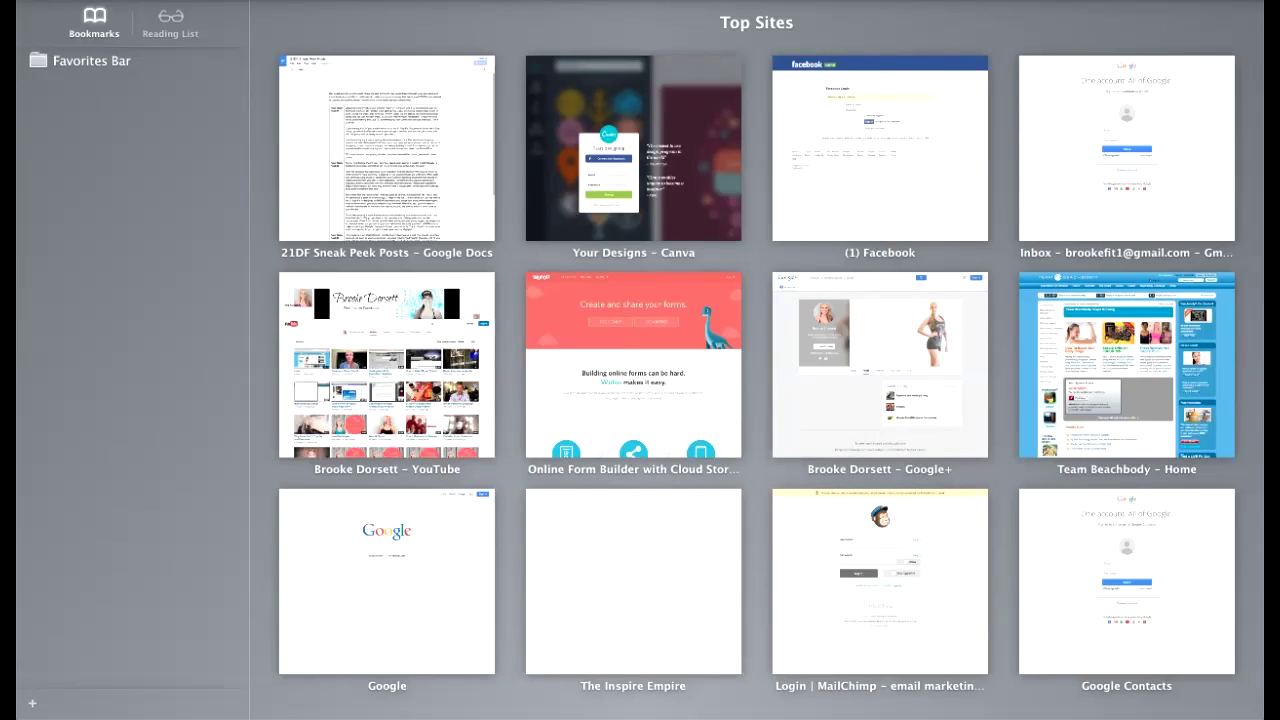
Step: Load wufoo.com in Safari and begin signing up for a free account
type("wifoo.")
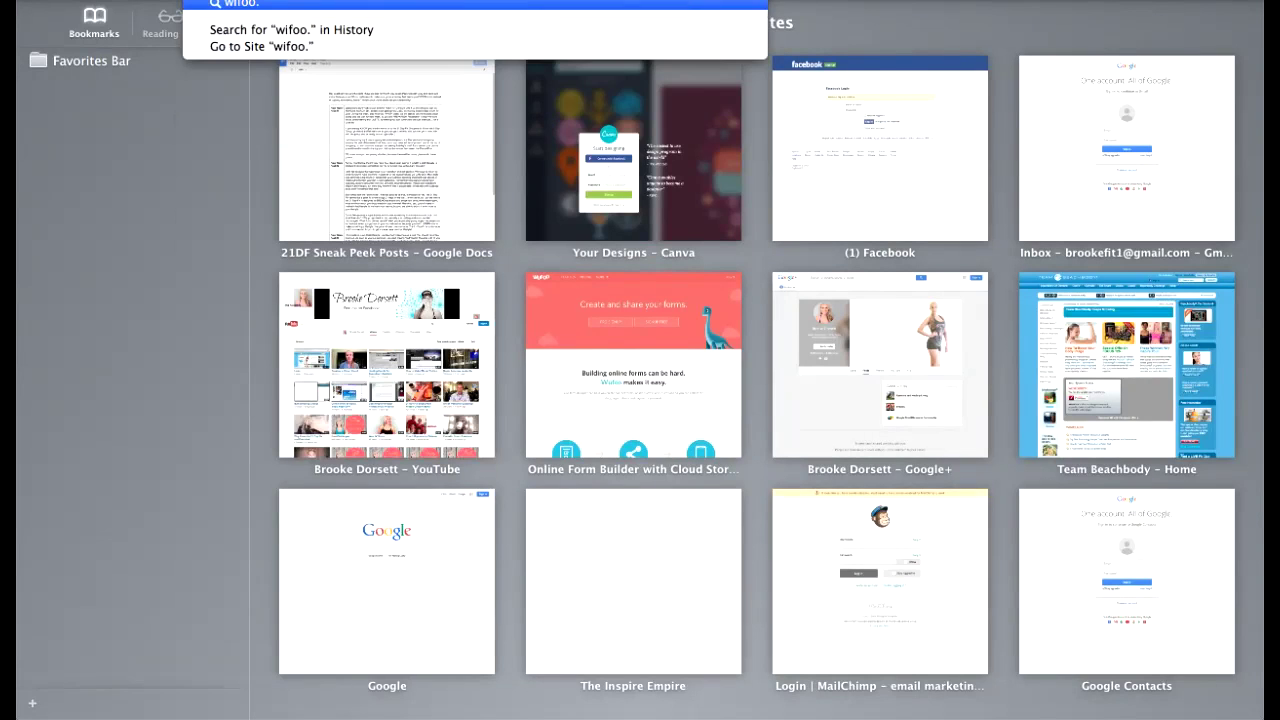
key("BackSpace")
key("BackSpace")
key("BackSpace")
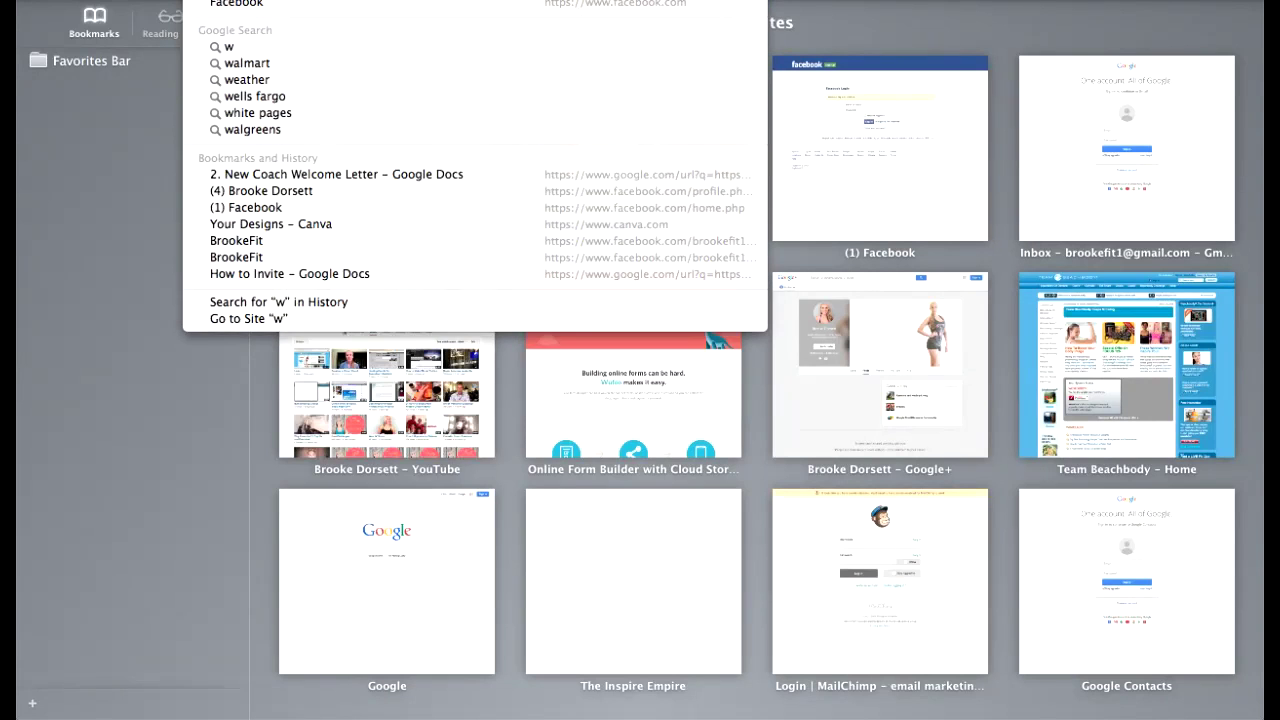
type("ufoo.com")
key("Return")
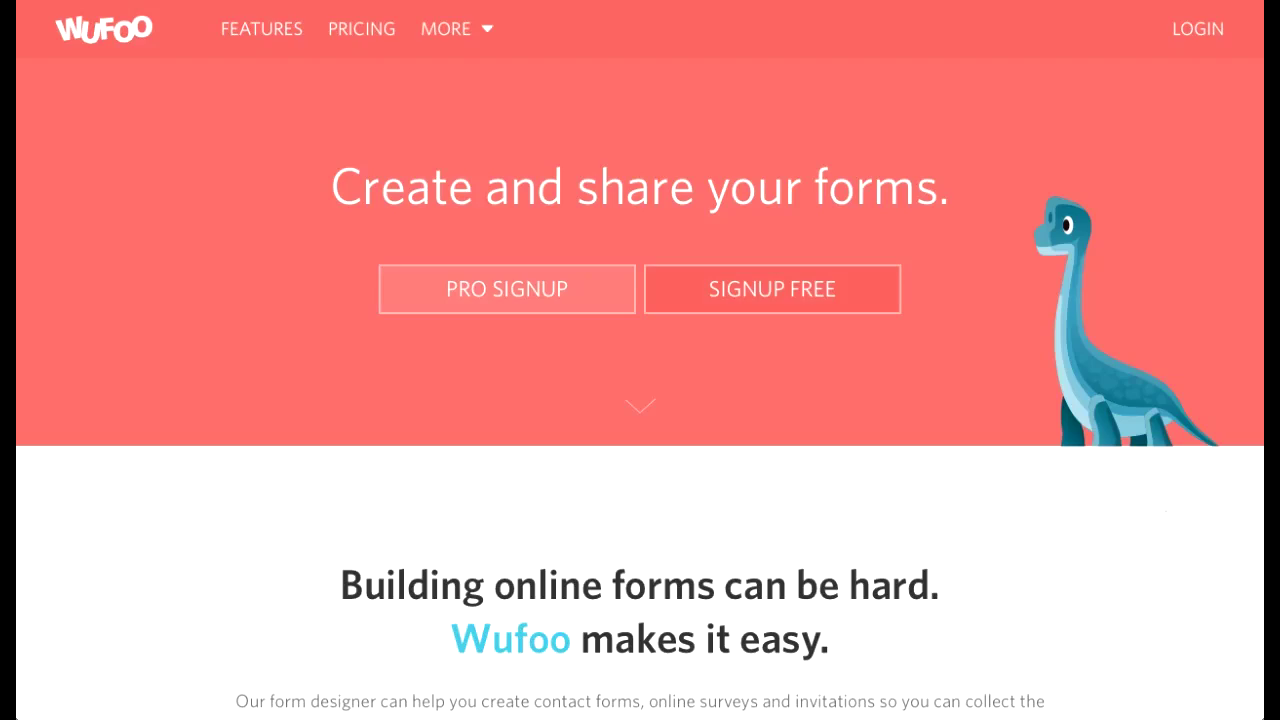
left_click(772, 289)
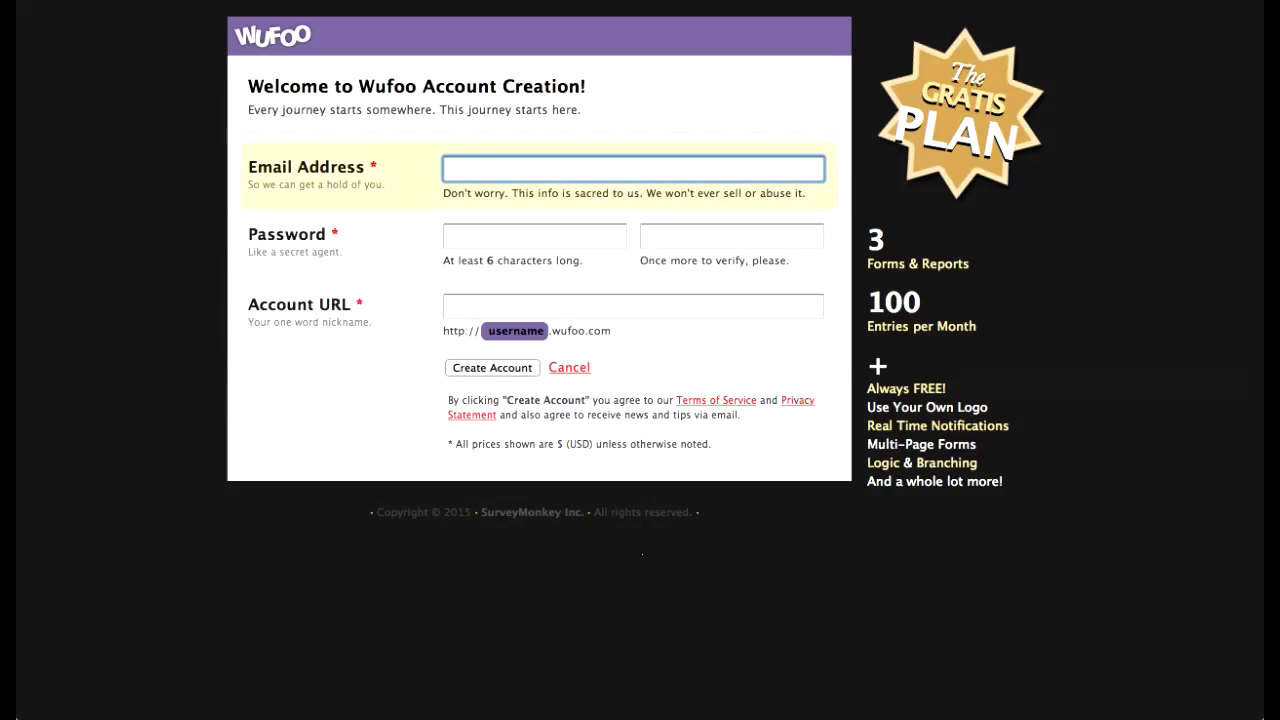
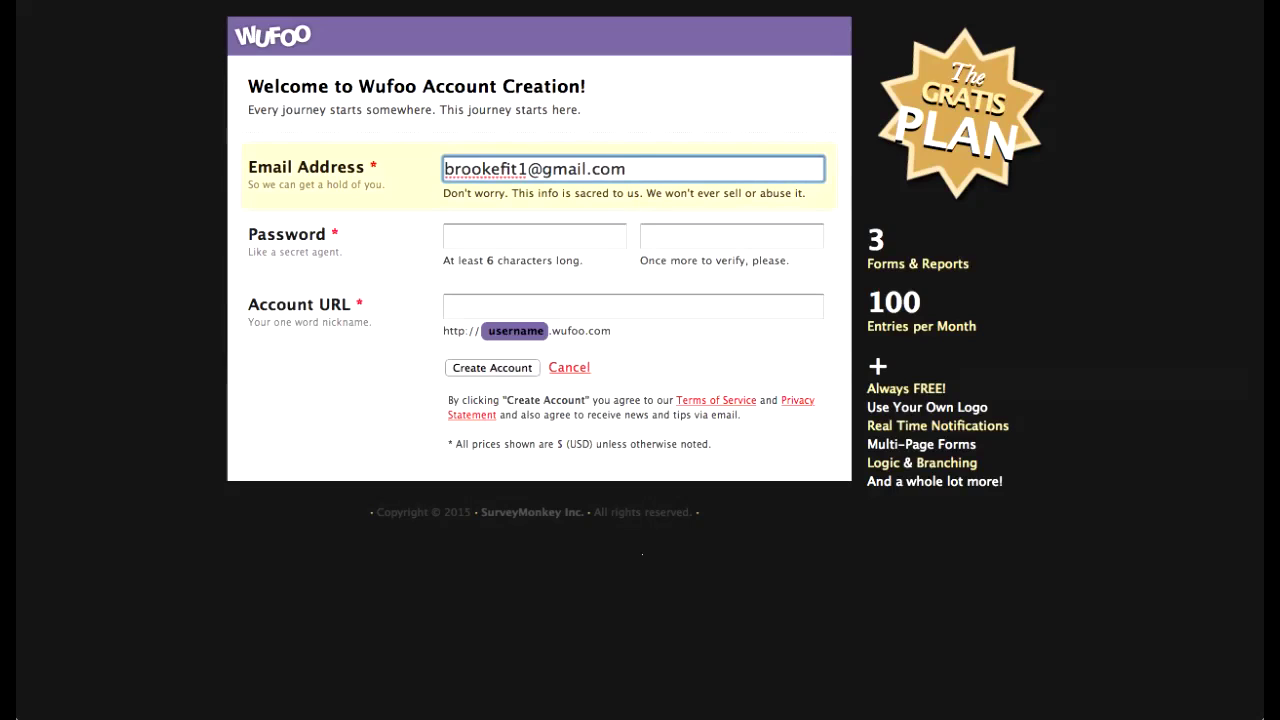
Step: Register with the e-mail, password entered twice and account URL, declining Safari's password save
key("Tab")
type("••••••••")
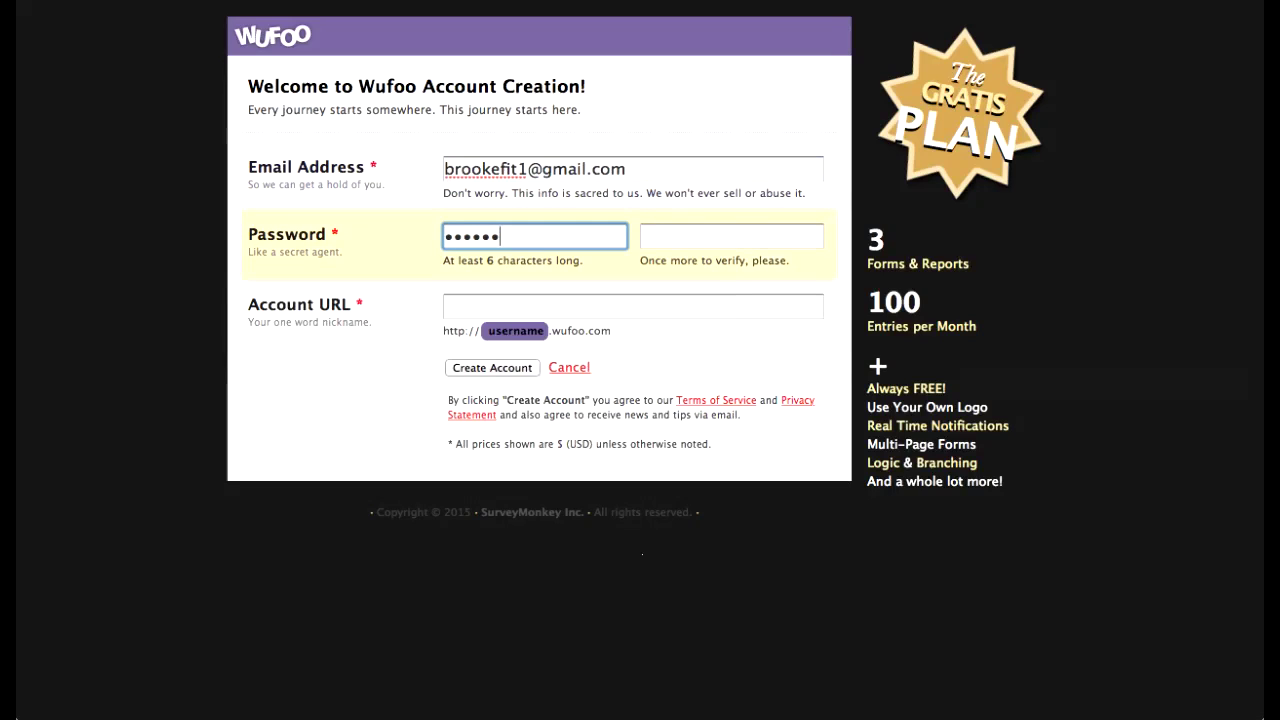
key("Tab")
type("••••••••")
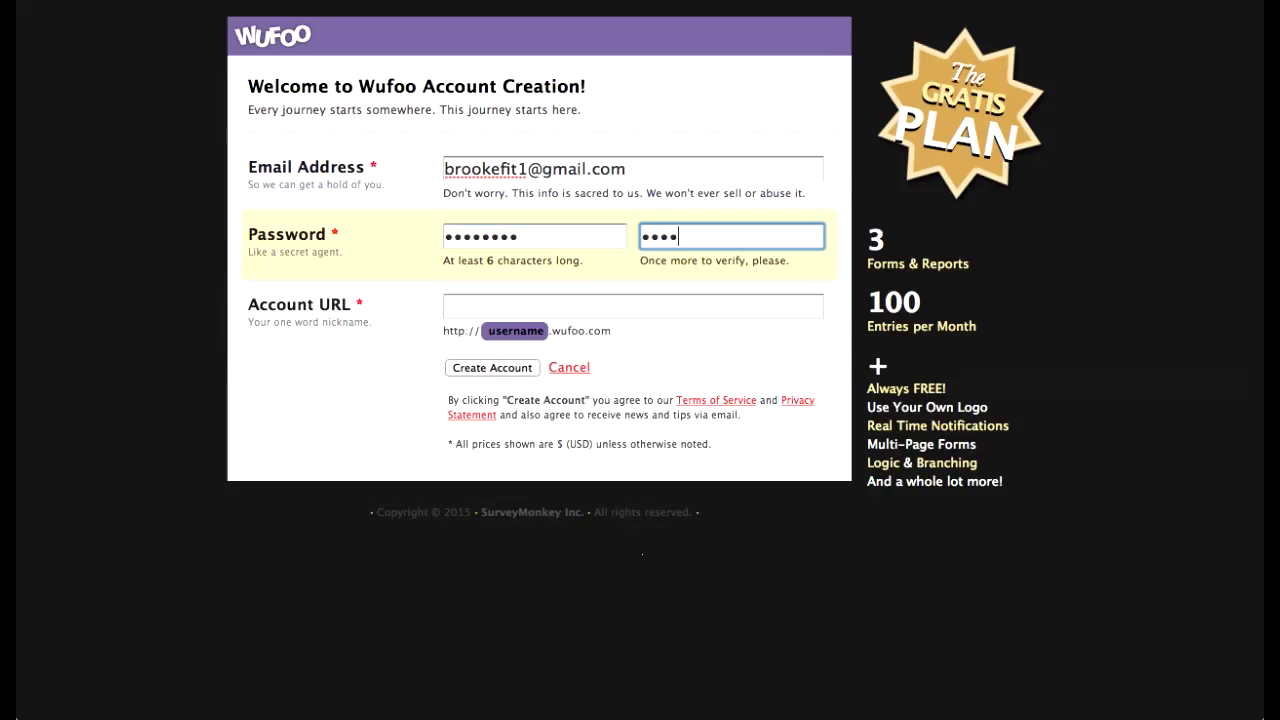
key("Tab")
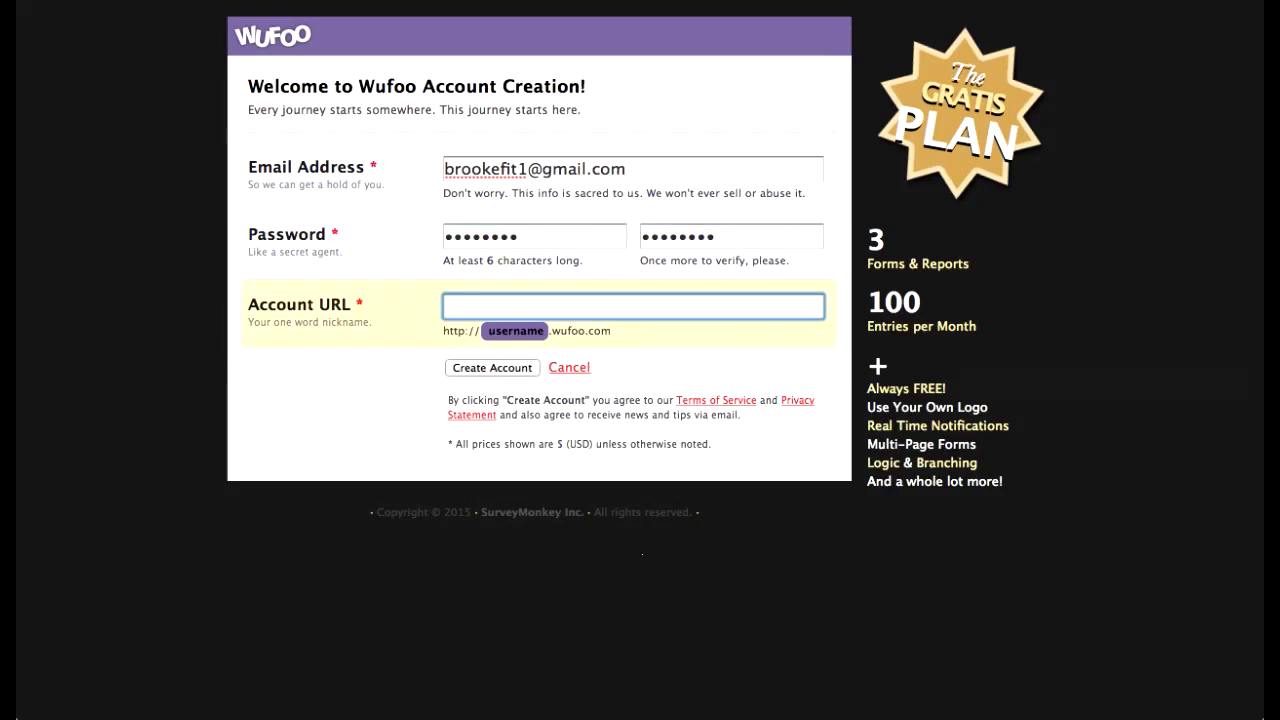
type("brookefit")
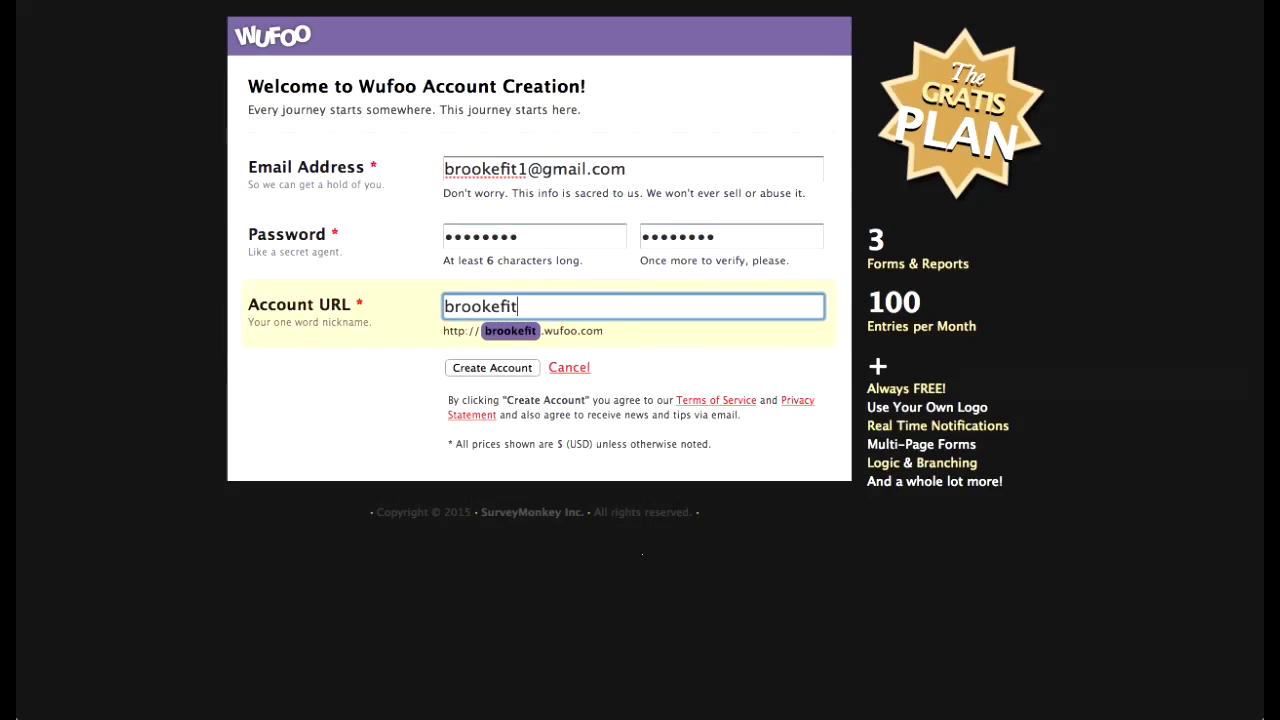
key("Return")
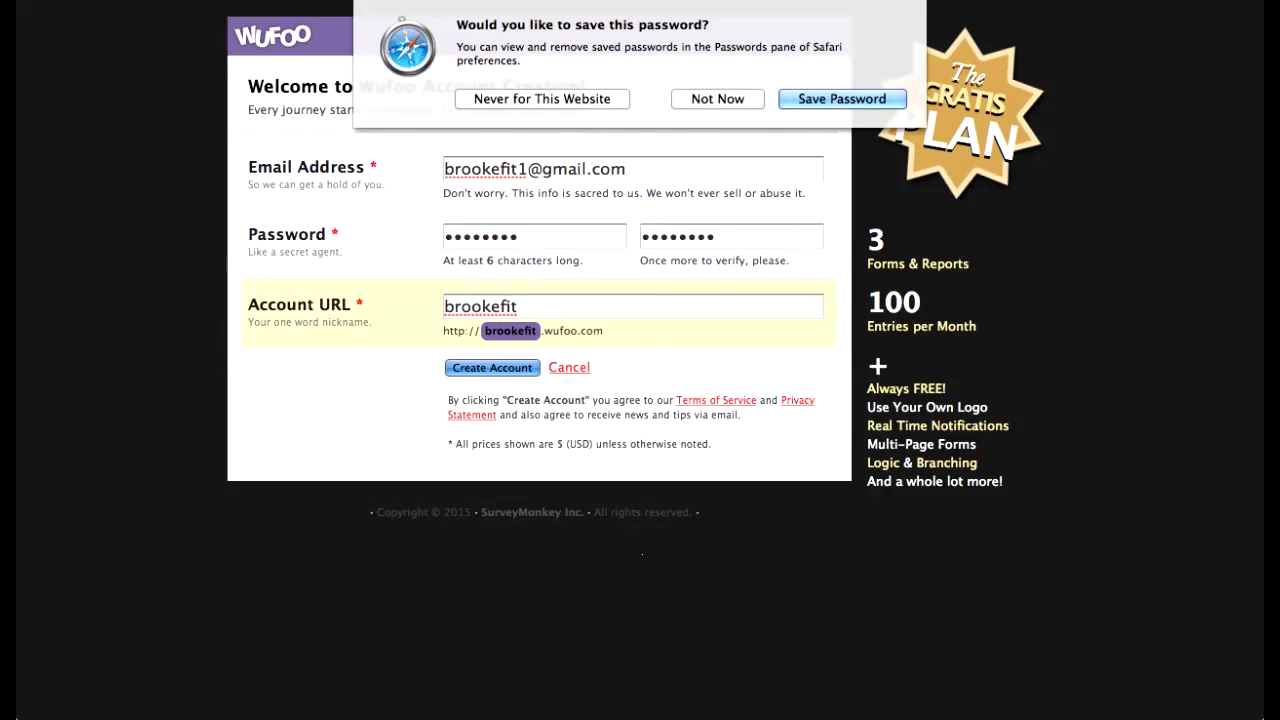
key("Return")
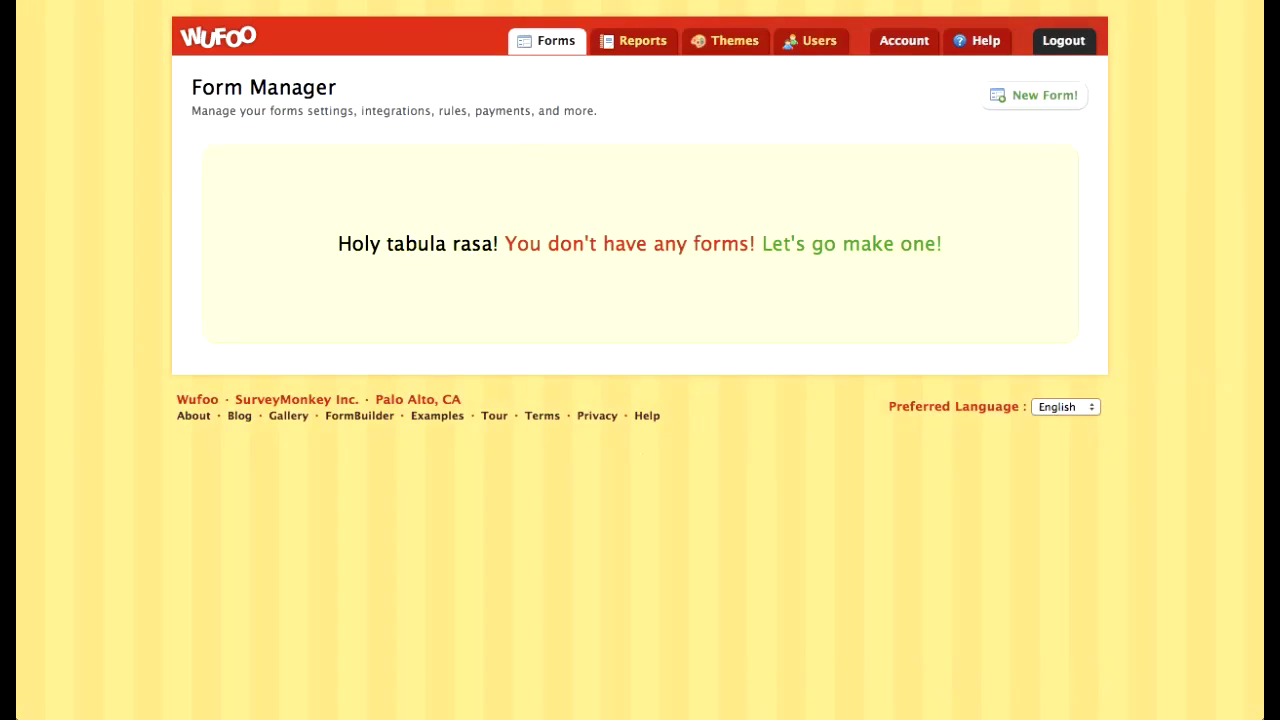
Step: Start a new form with Name, Email, Phone Number and Date fields
left_click(1035, 95)
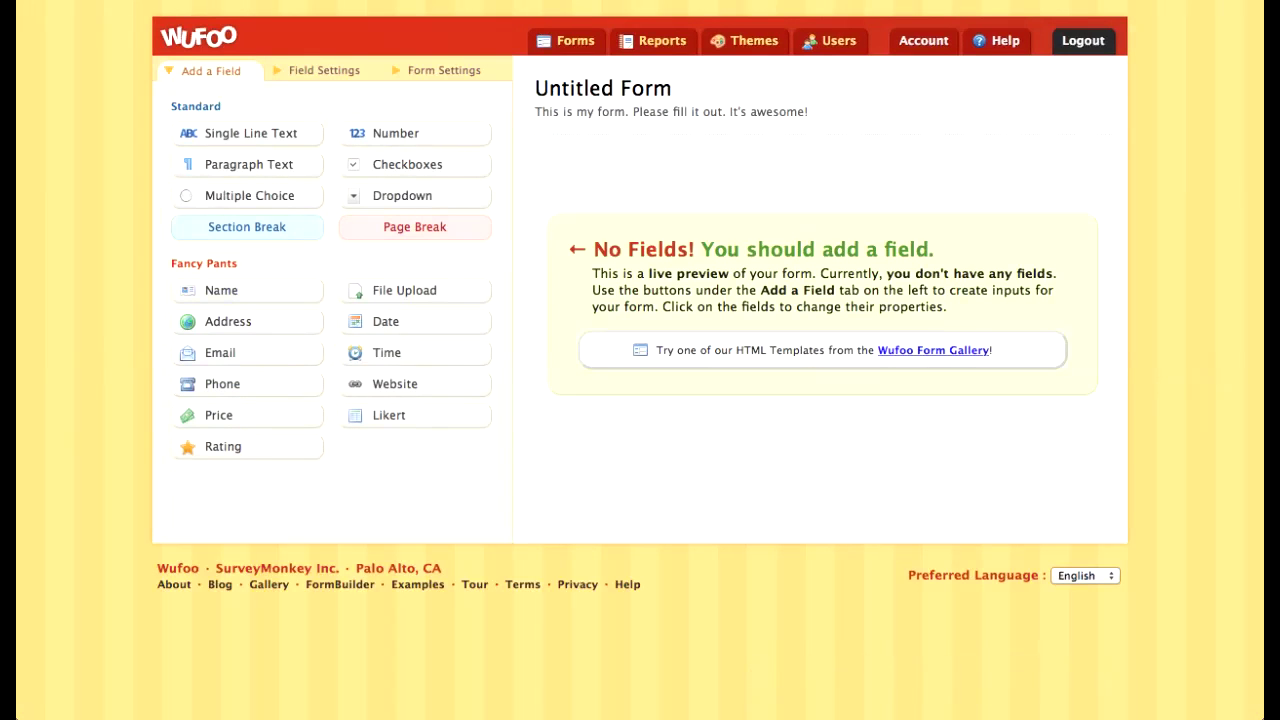
left_click(247, 290)
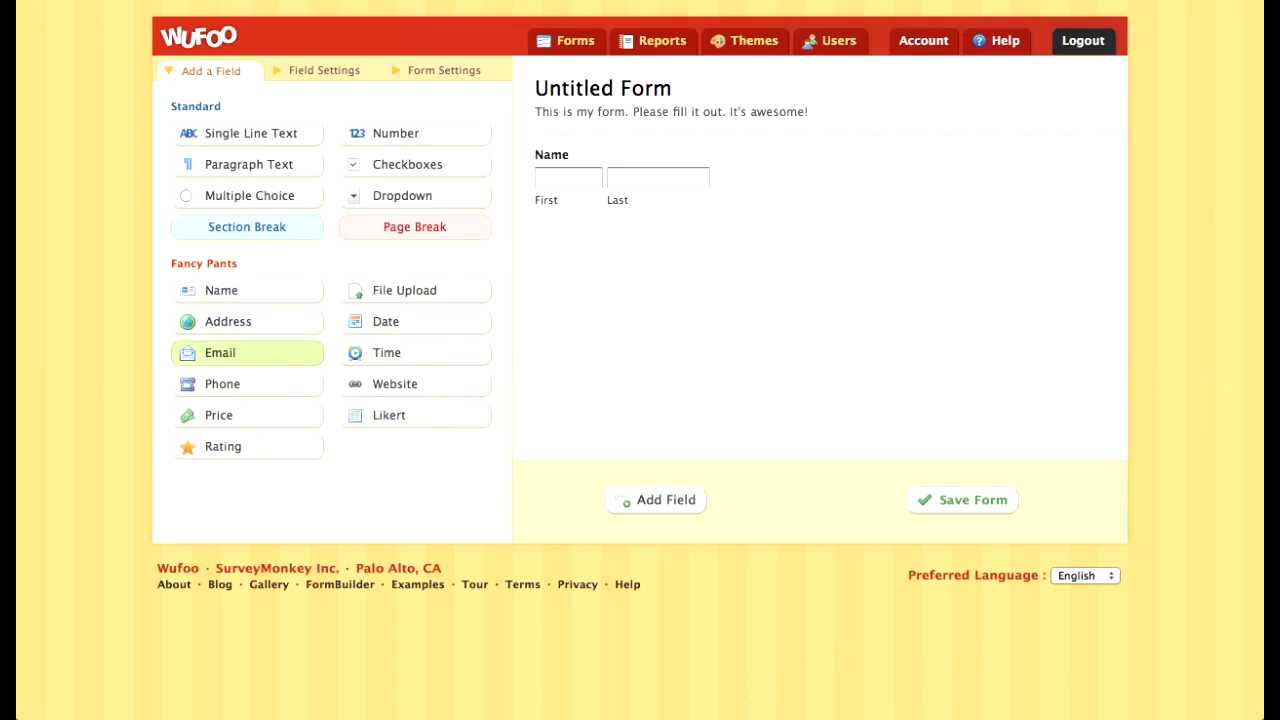
left_click(247, 352)
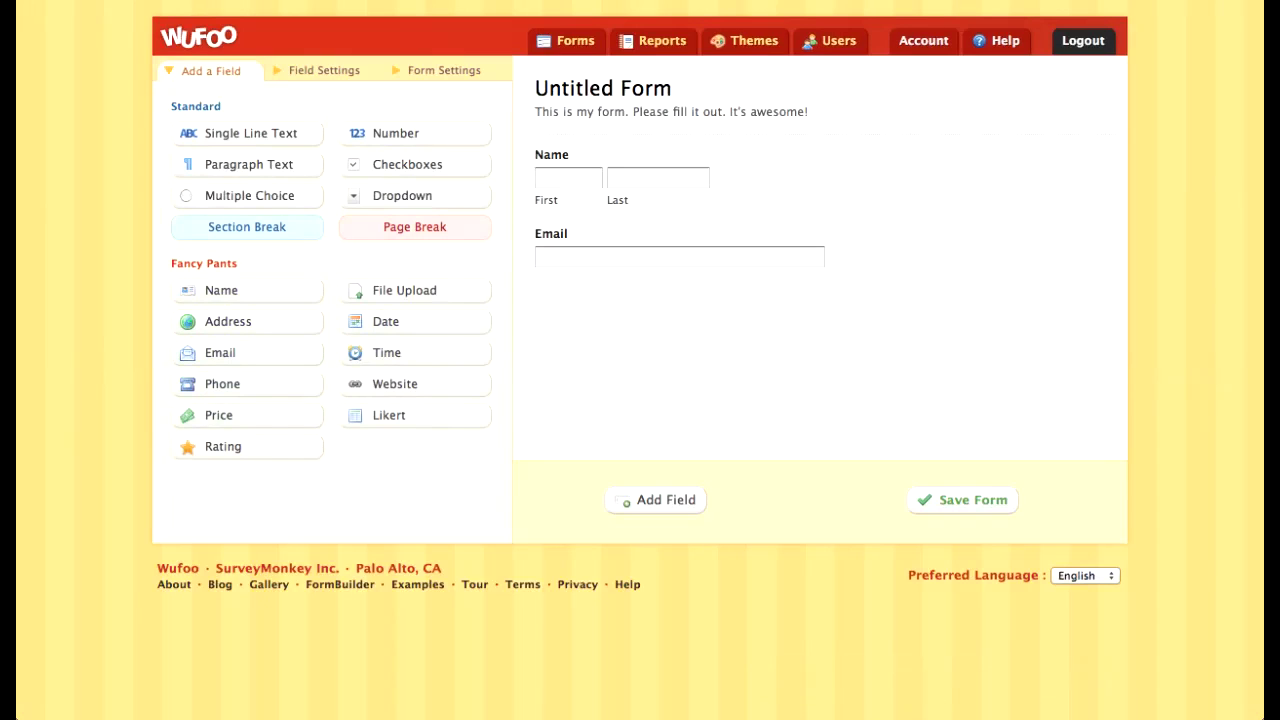
left_click(240, 384)
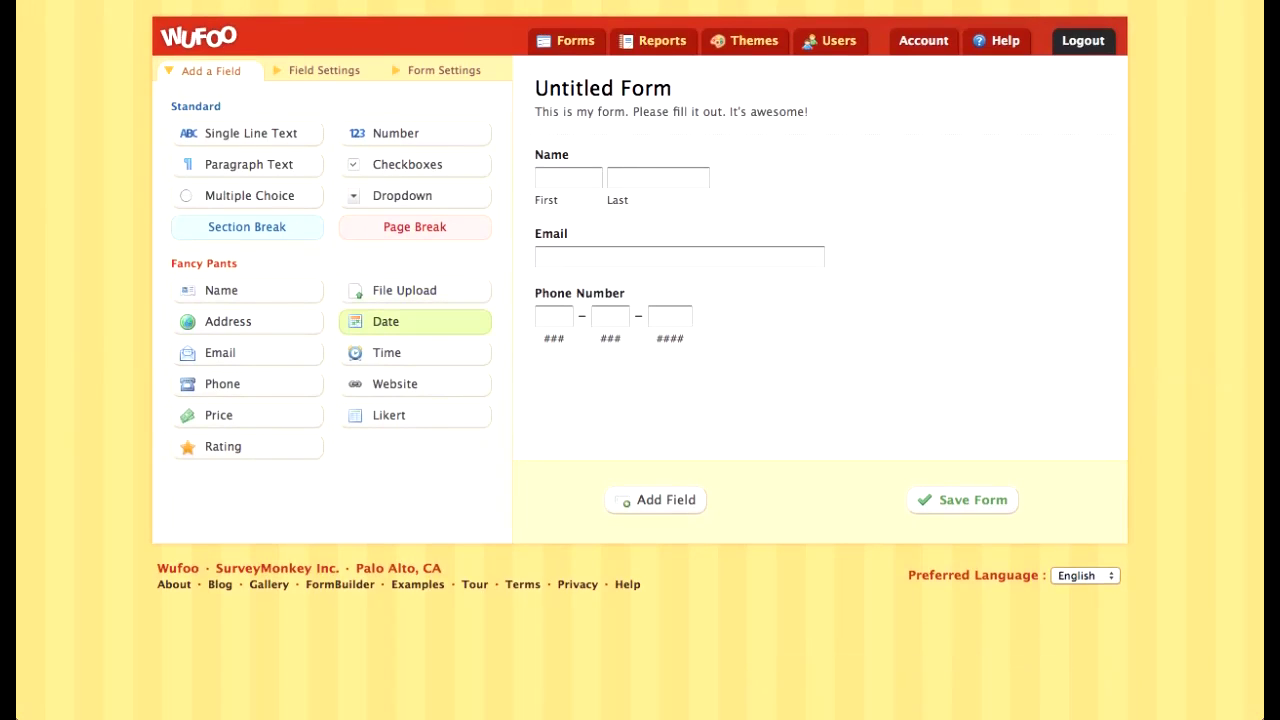
left_click(414, 321)
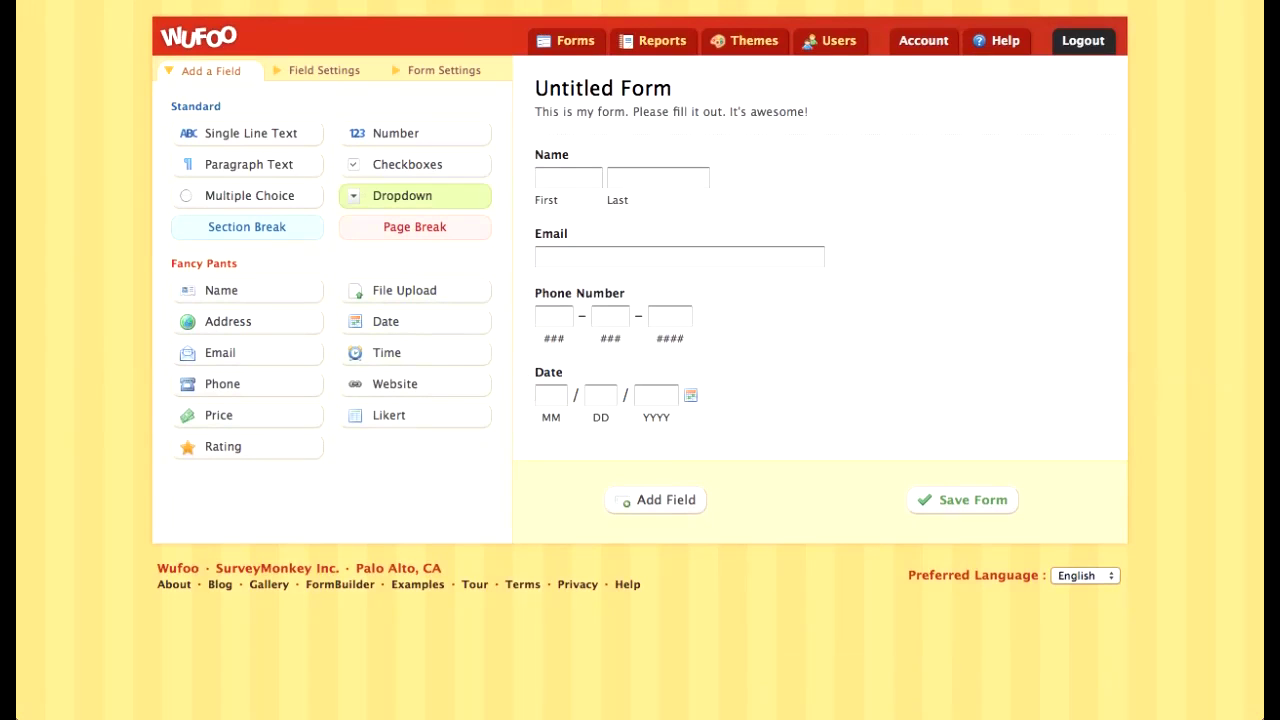
Step: Add three Paragraph Text boxes below the Date field
left_click(248, 164)
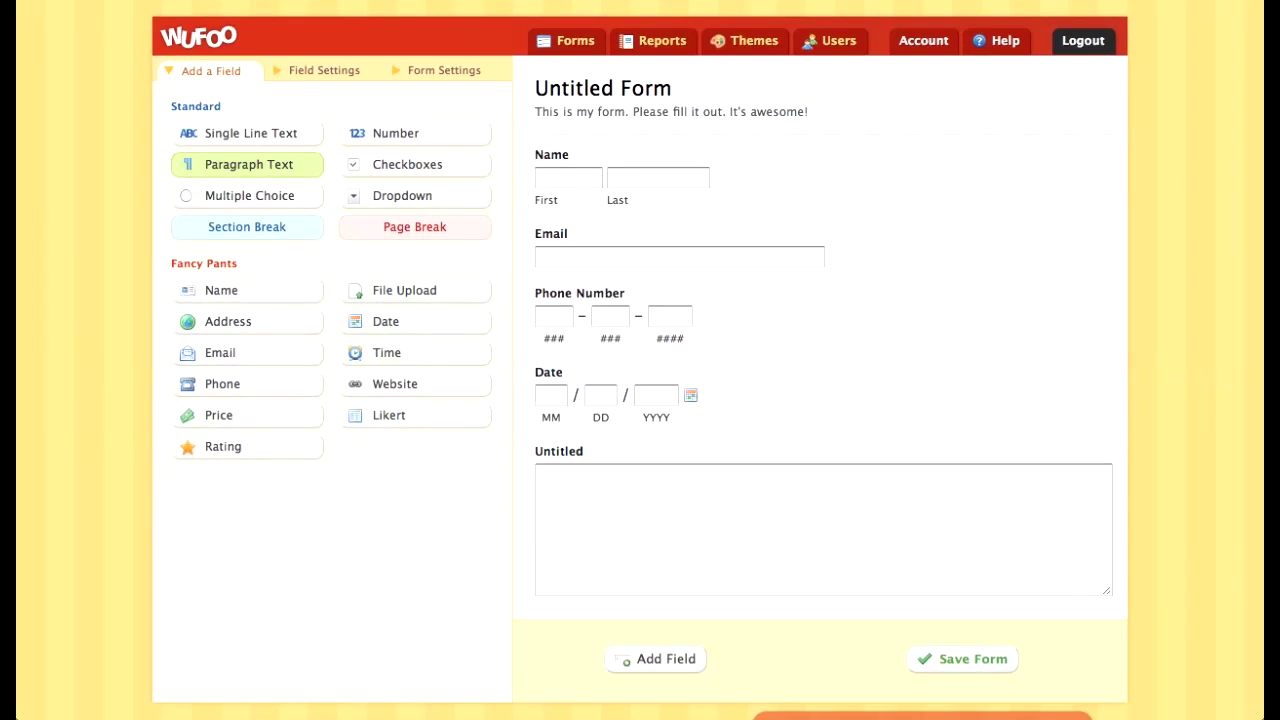
left_click(248, 164)
scroll(248, 230, "down", 1)
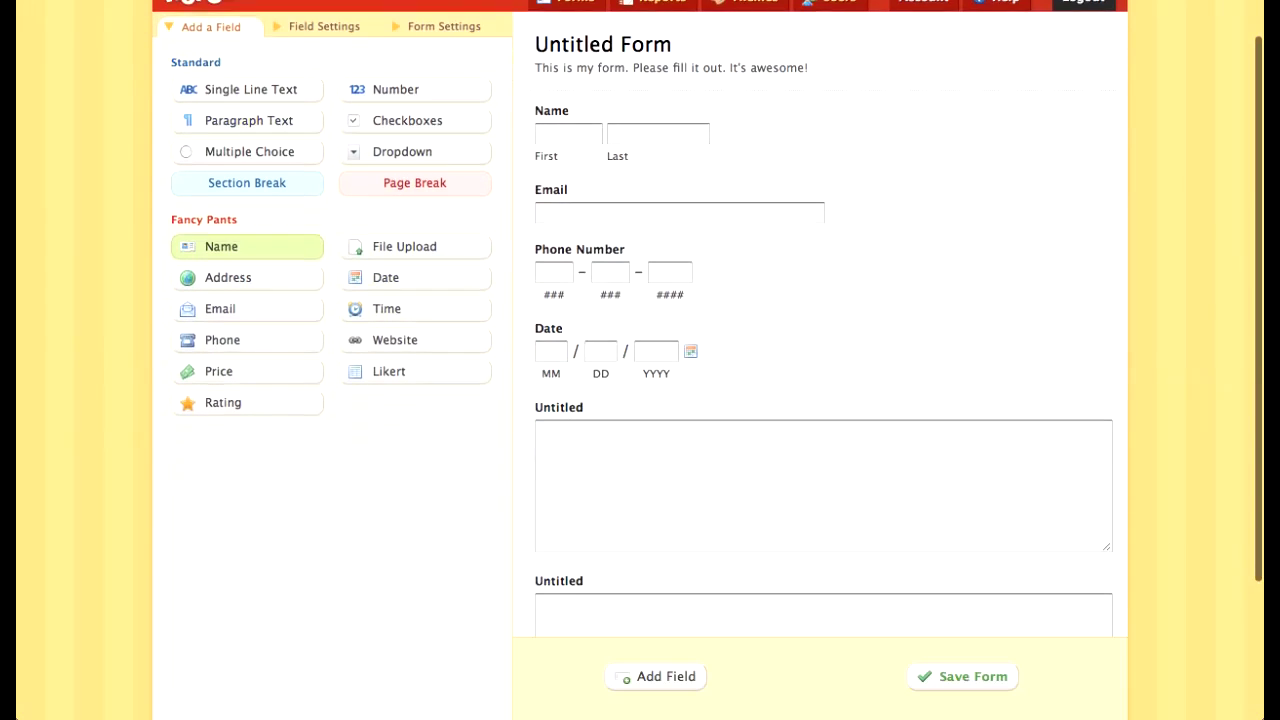
scroll(620, 300, "down", 1)
scroll(248, 225, "down", 1)
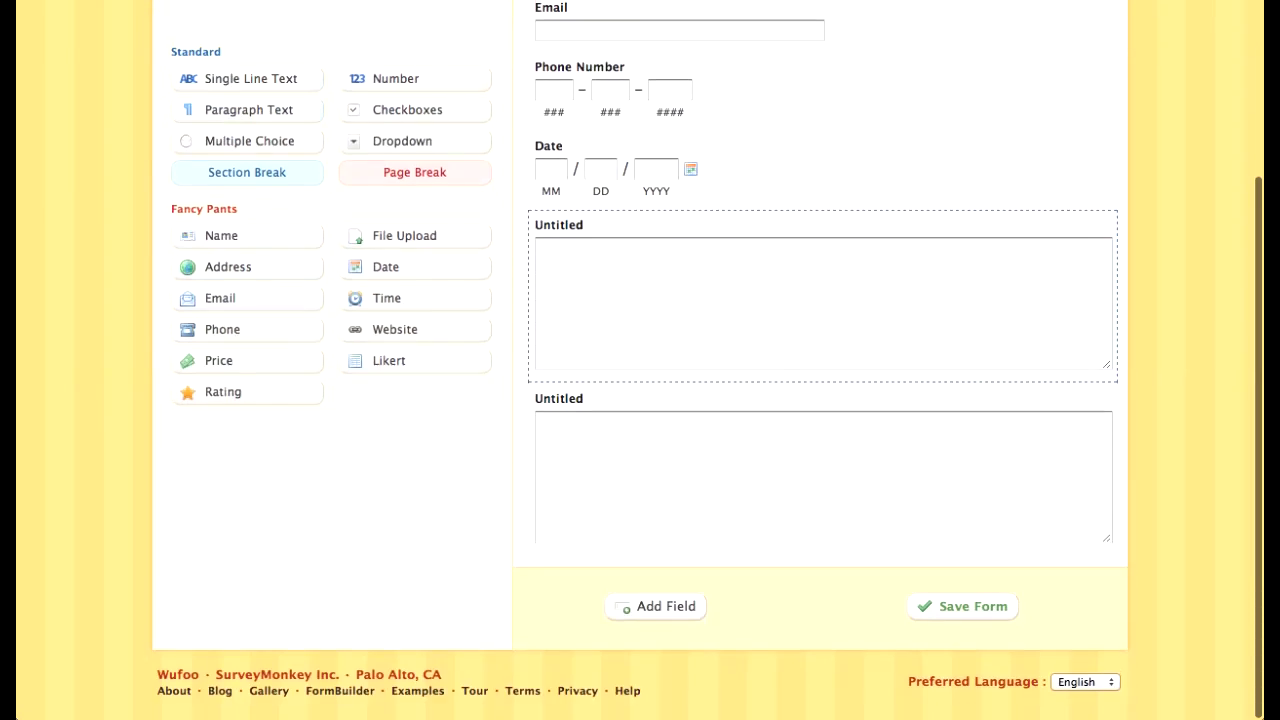
left_click(248, 222)
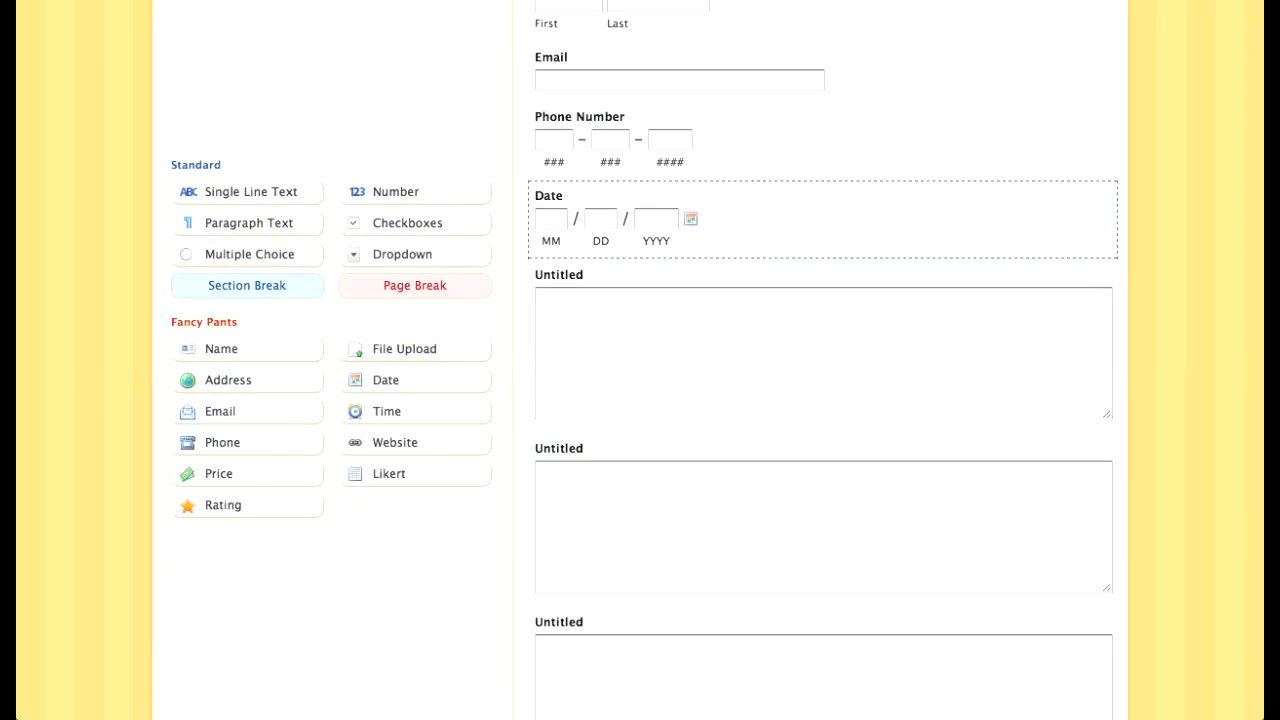
Step: Add a Multiple Choice field to the form
left_click(822, 340)
left_click(822, 220)
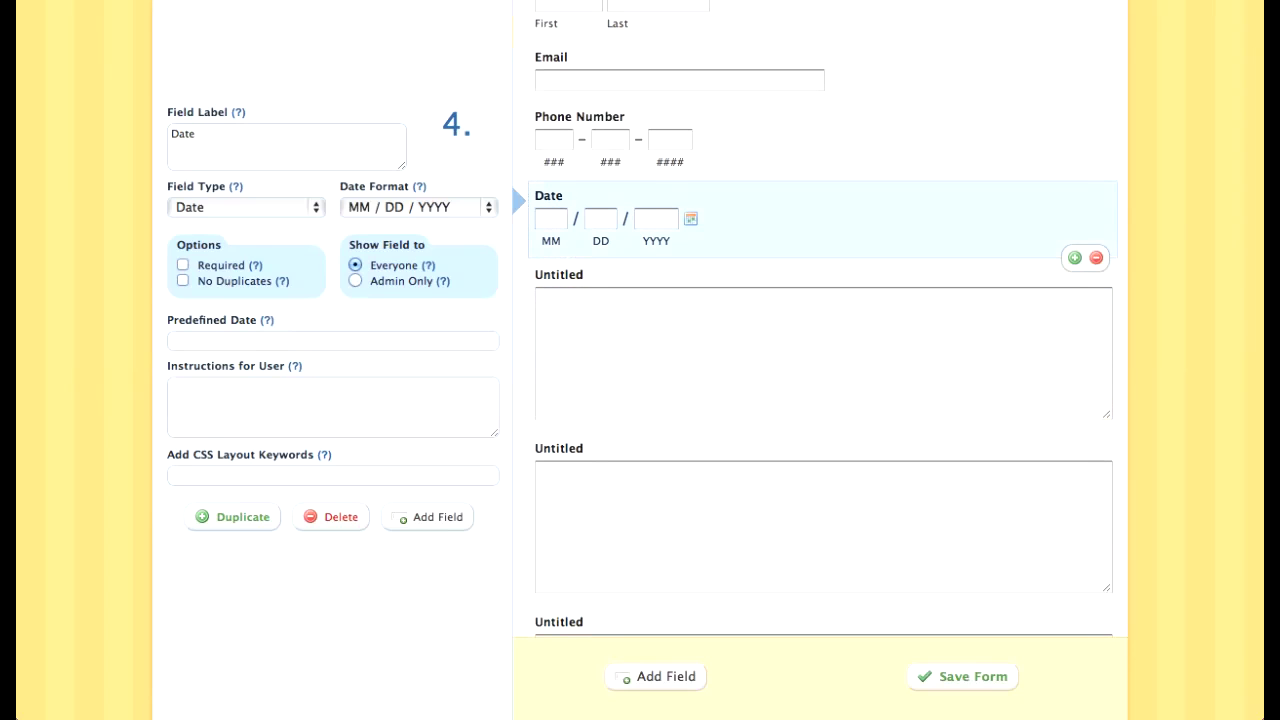
scroll(640, 360, "up", 3)
left_click(205, 70)
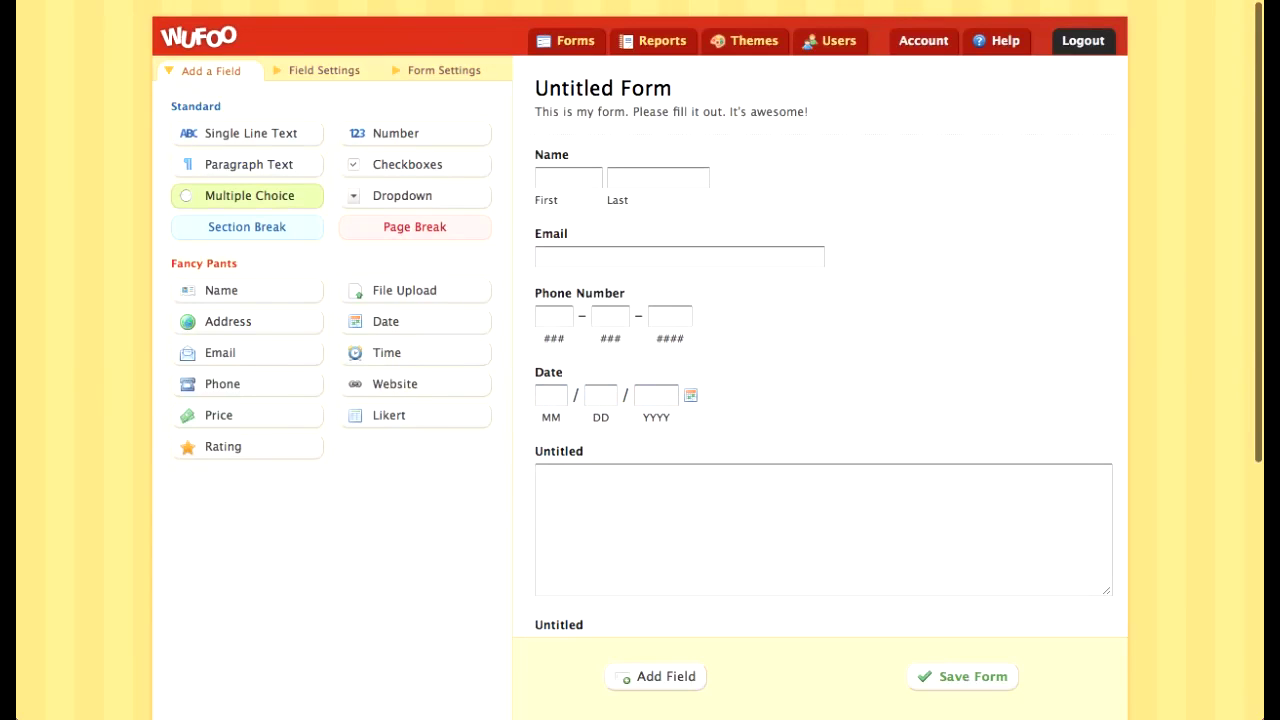
left_click(249, 195)
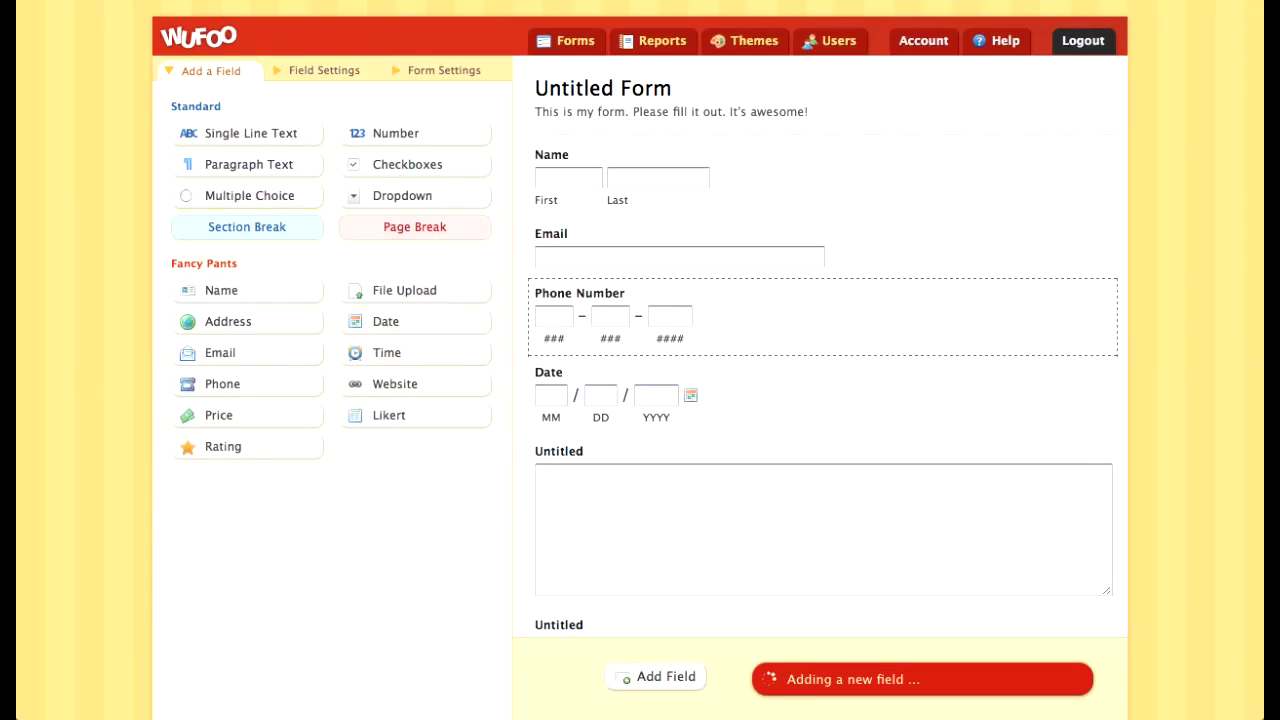
Step: Add a Checkboxes field after the last paragraph field
left_click_drag(700, 500, 700, 353)
scroll(700, 322, "up", 4)
scroll(700, 350, "down", 8)
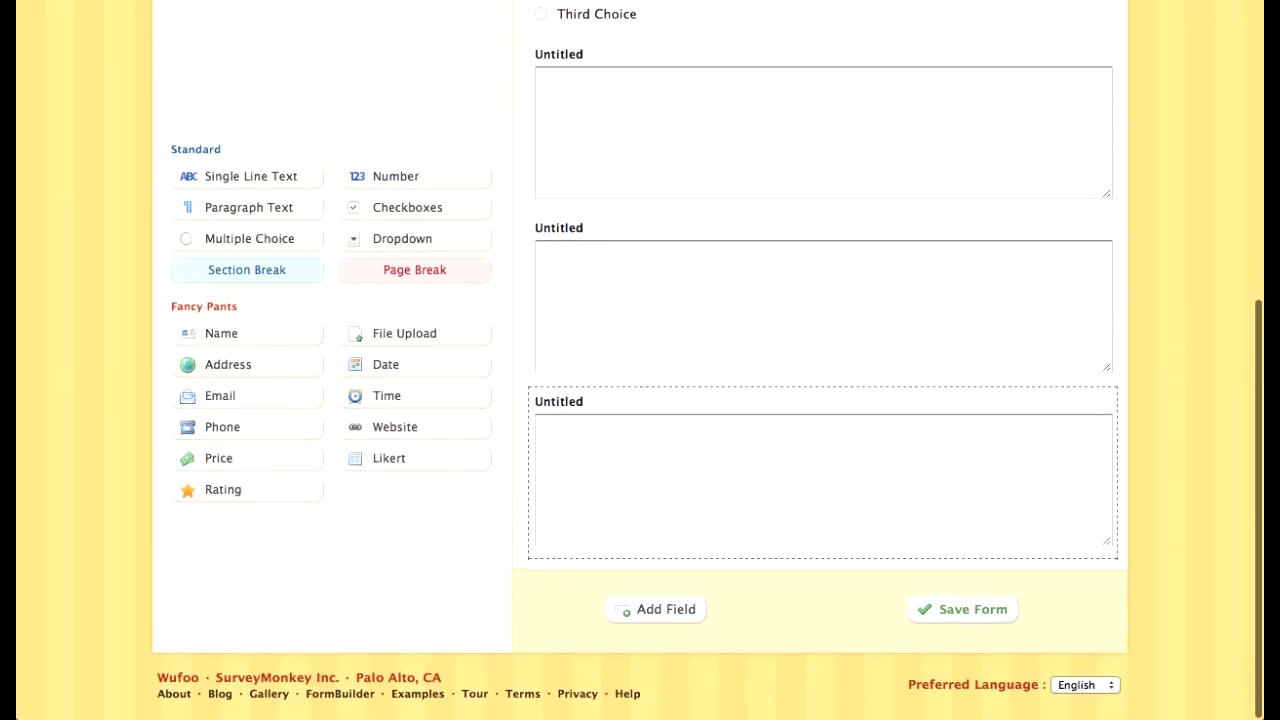
left_click(720, 475)
scroll(720, 475, "up", 10)
left_click(210, 70)
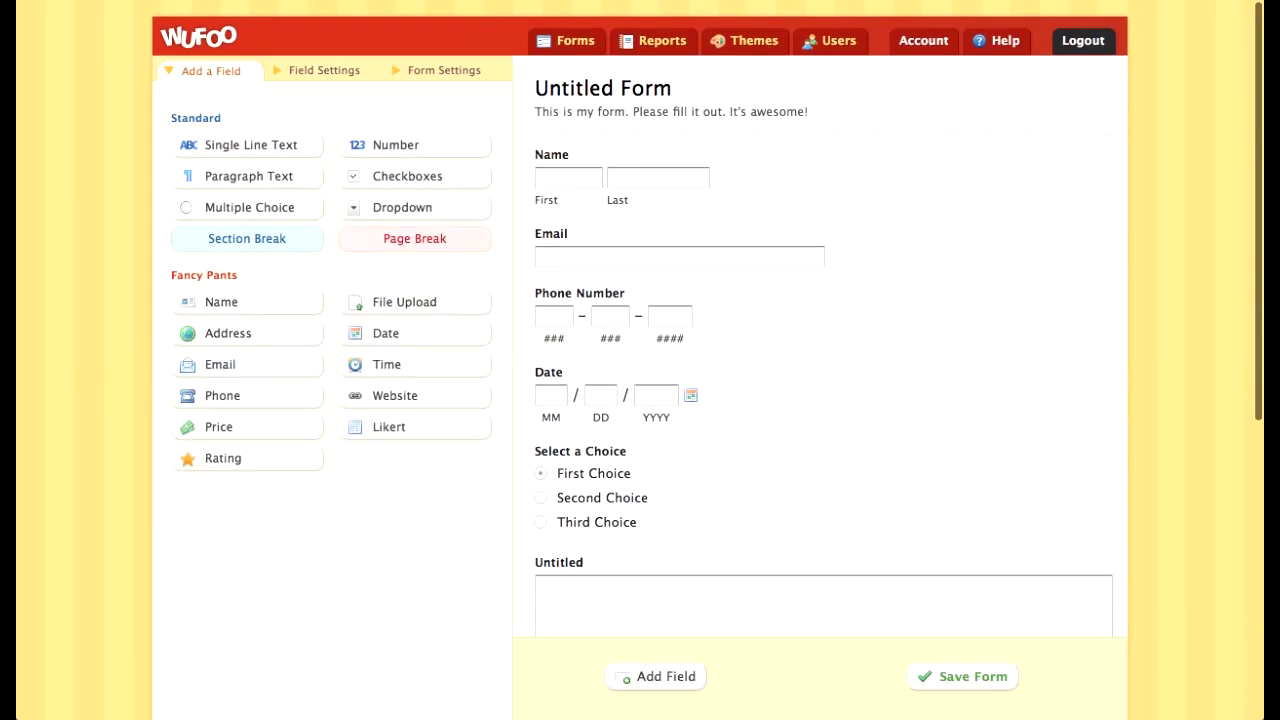
left_click(415, 164)
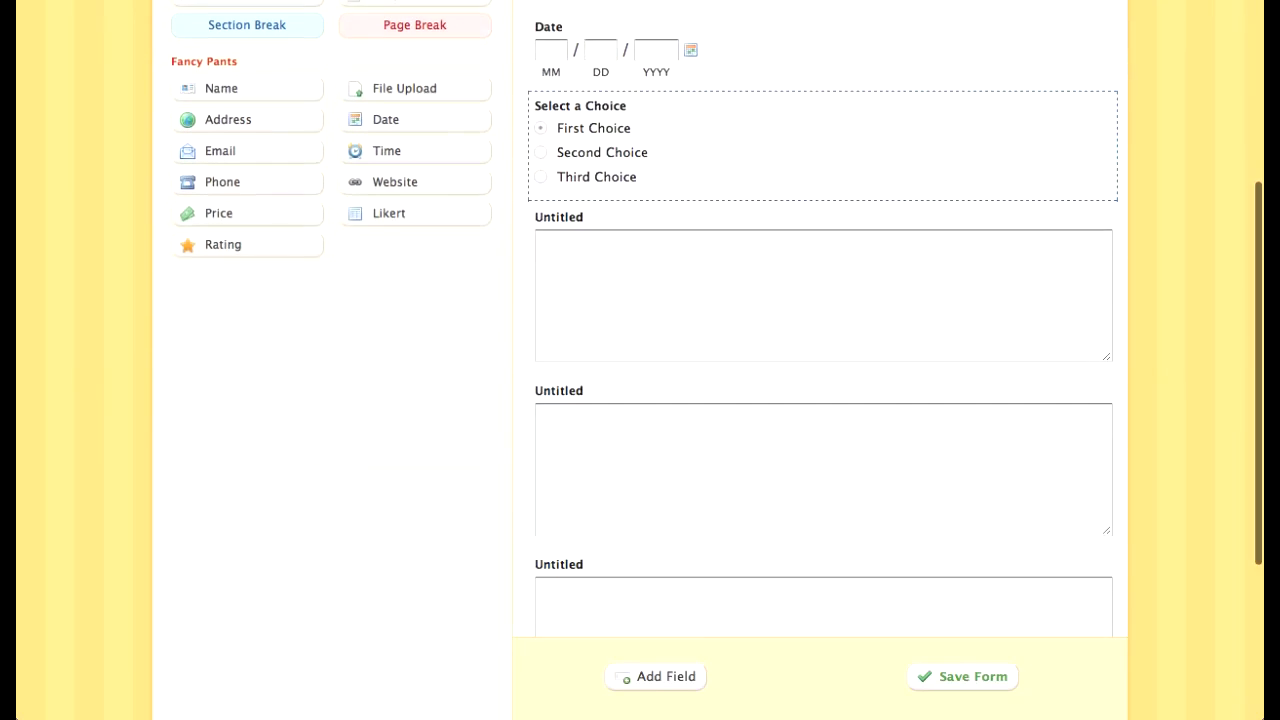
Step: Make the Name field required and stop duplicate entries in the Email field
scroll(716, 500, "up", 7)
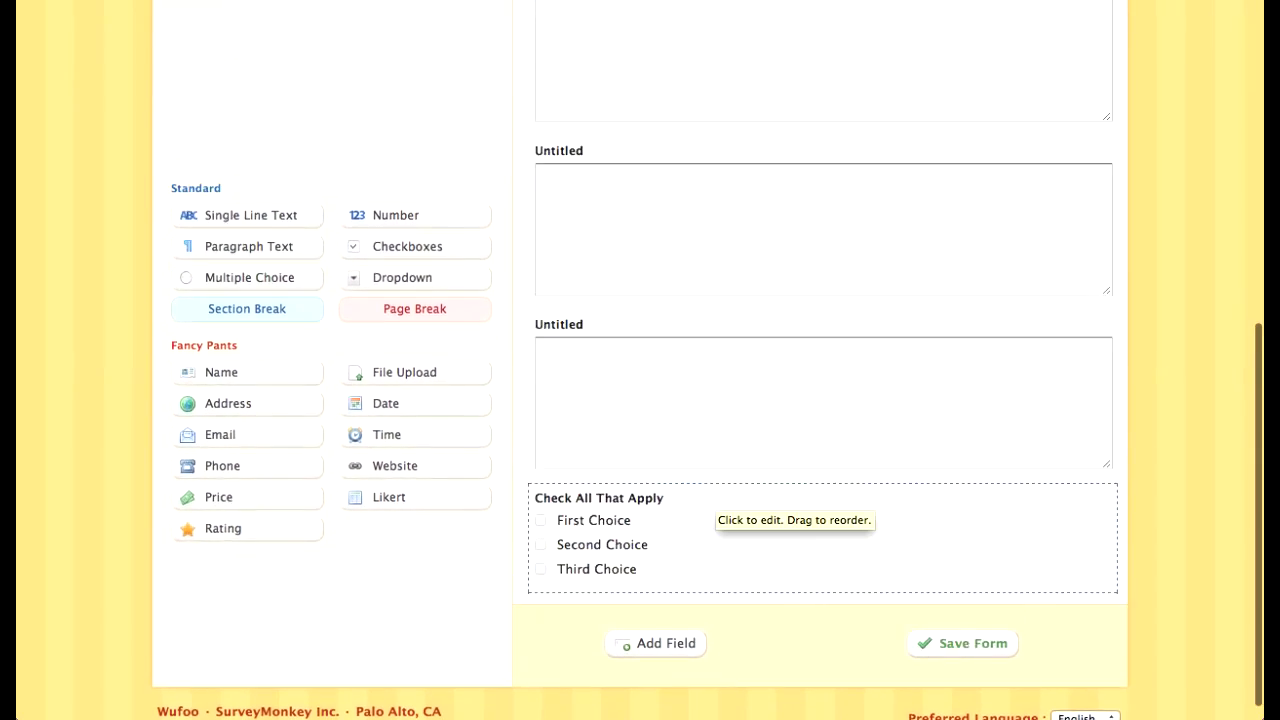
left_click(820, 178)
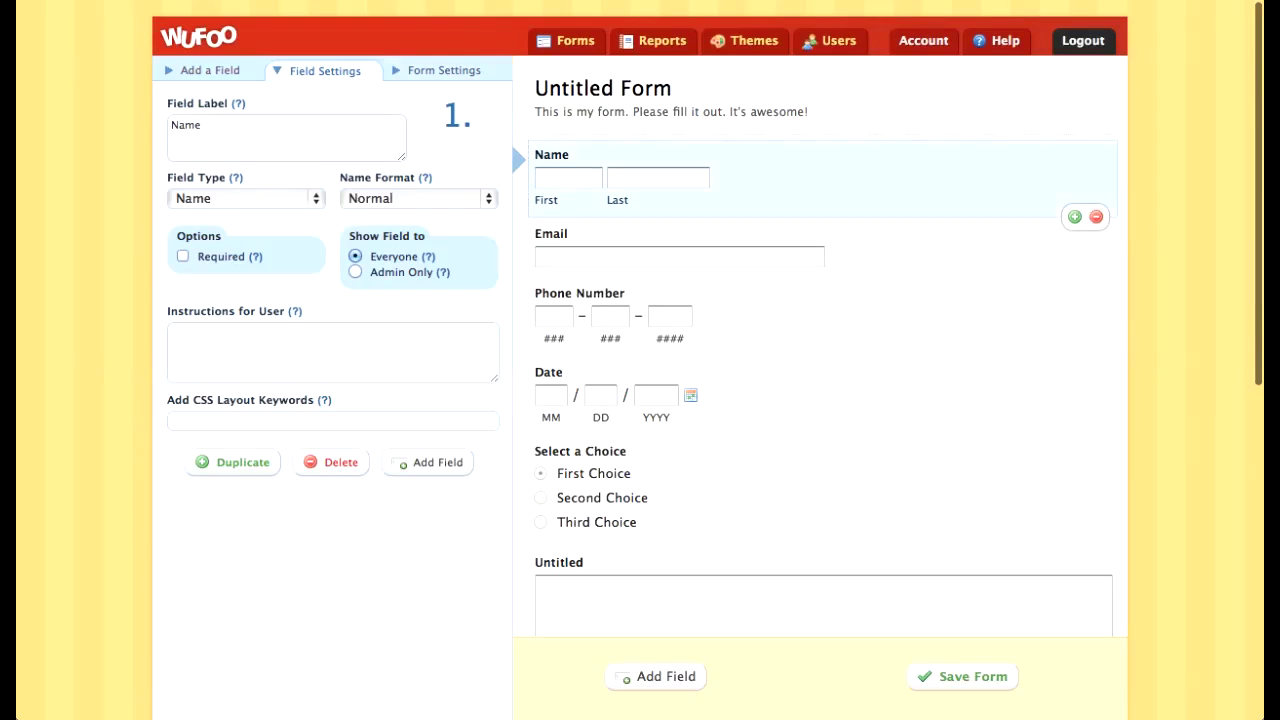
left_click(183, 256)
left_click(680, 248)
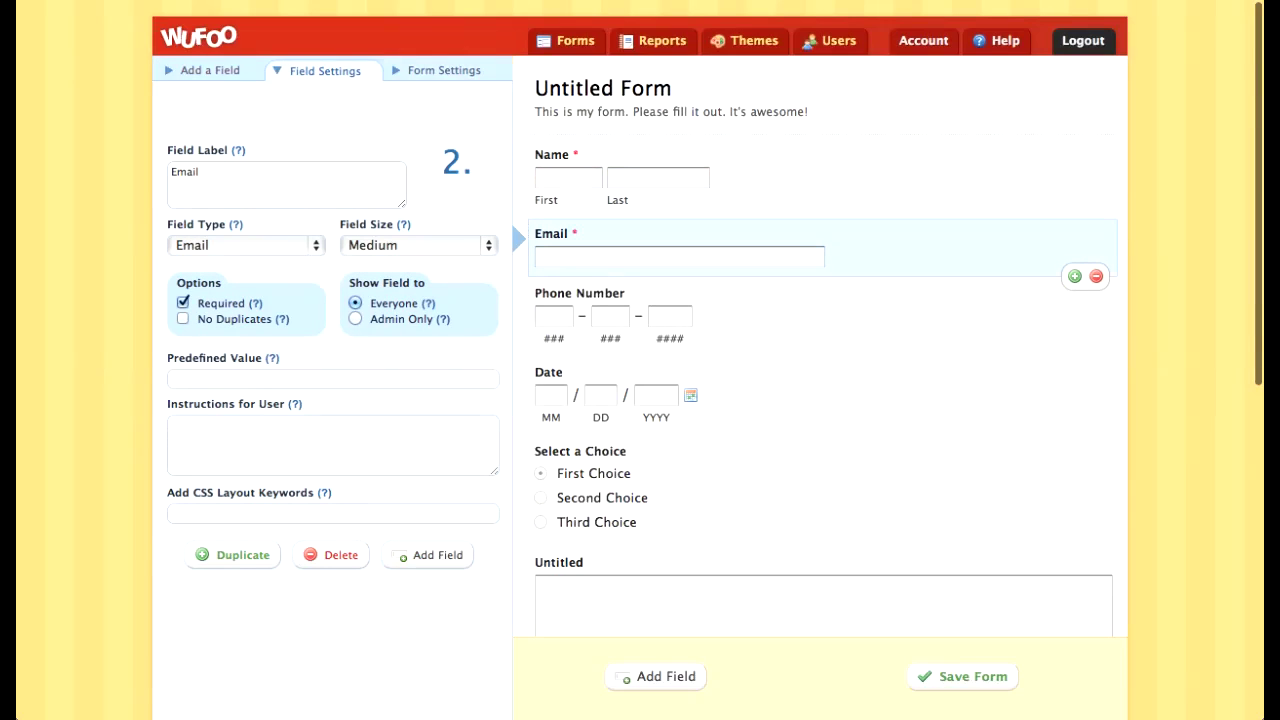
left_click(183, 318)
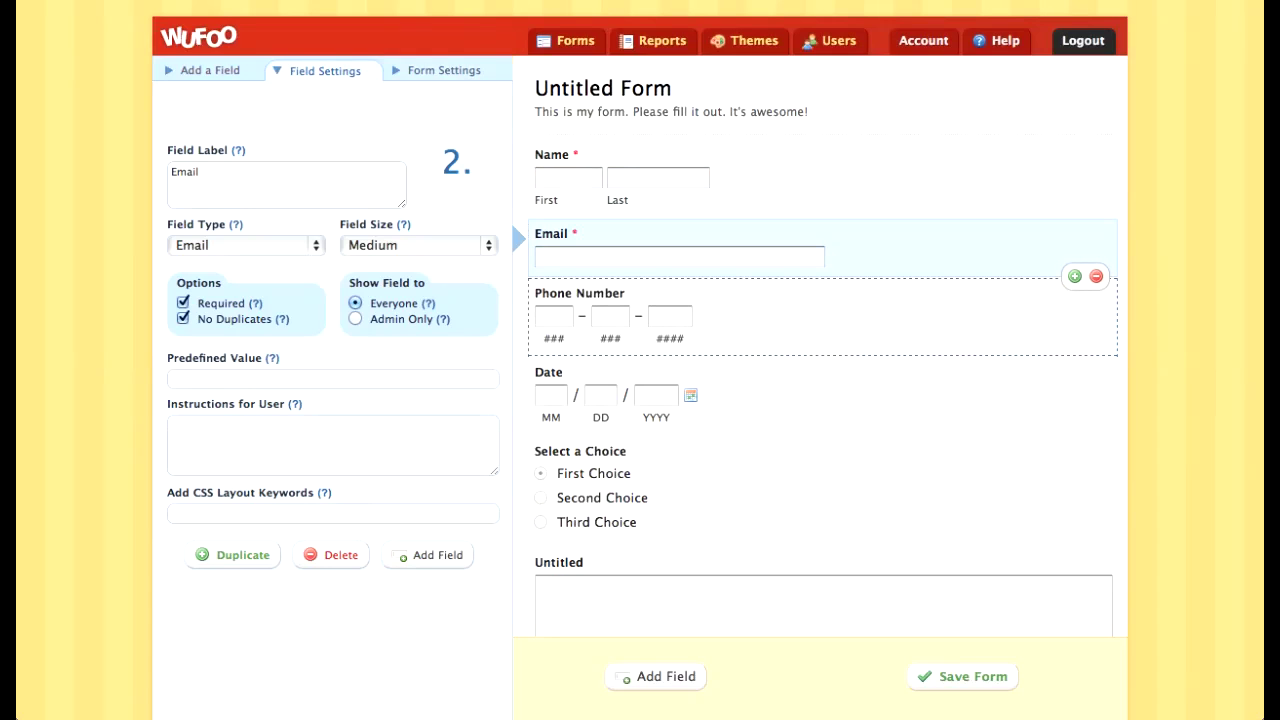
Step: Relabel the Date field 'Wedding Date, if applicable:'
left_click(757, 303)
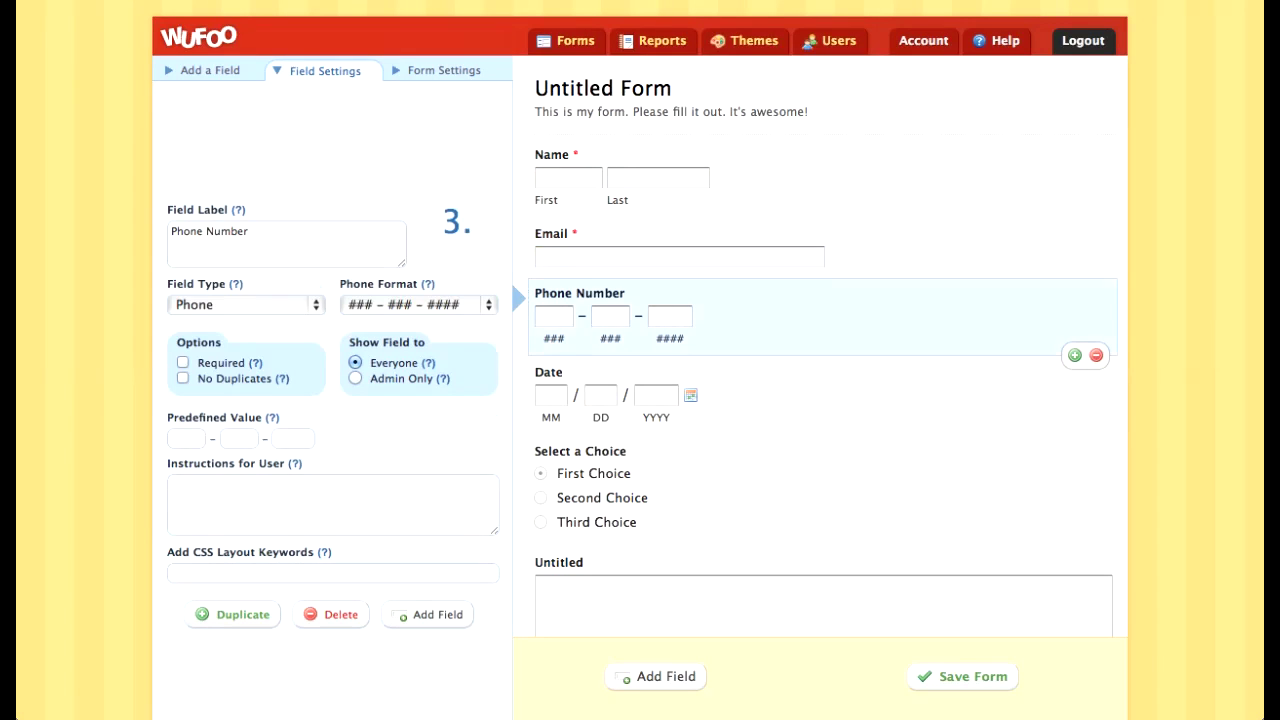
left_click(757, 388)
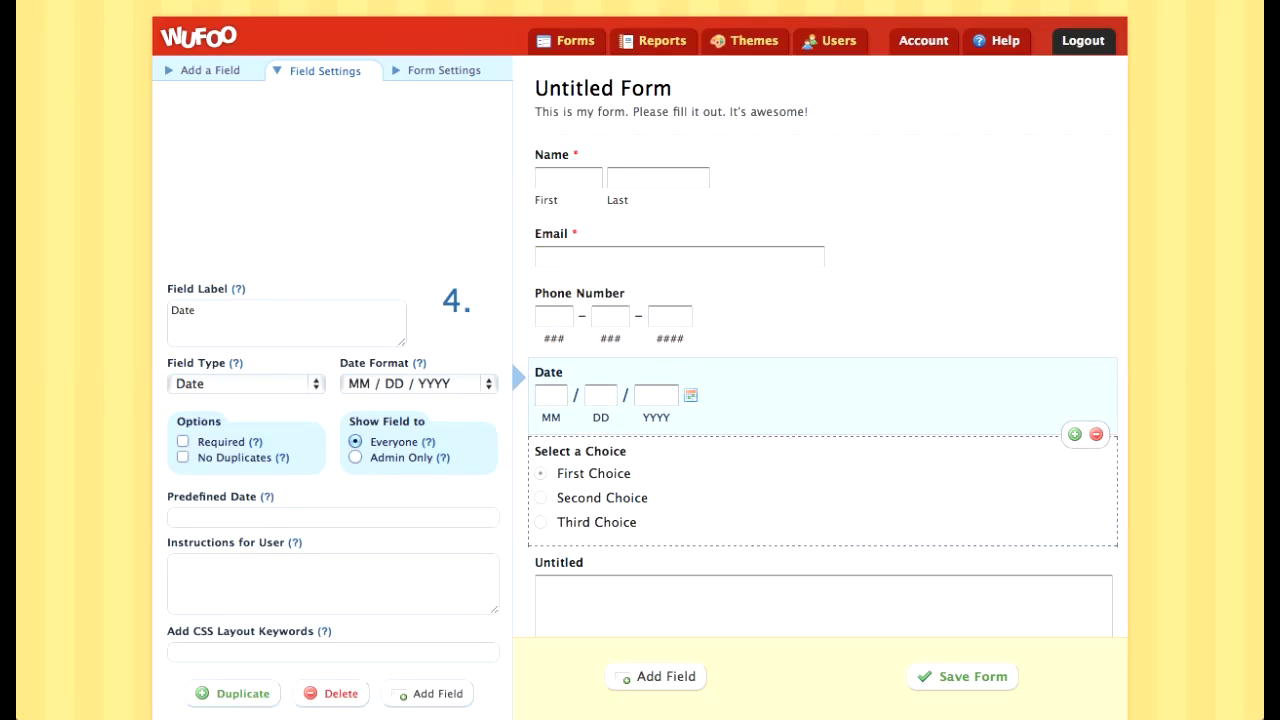
double_click(183, 311)
type("Wedding Date")
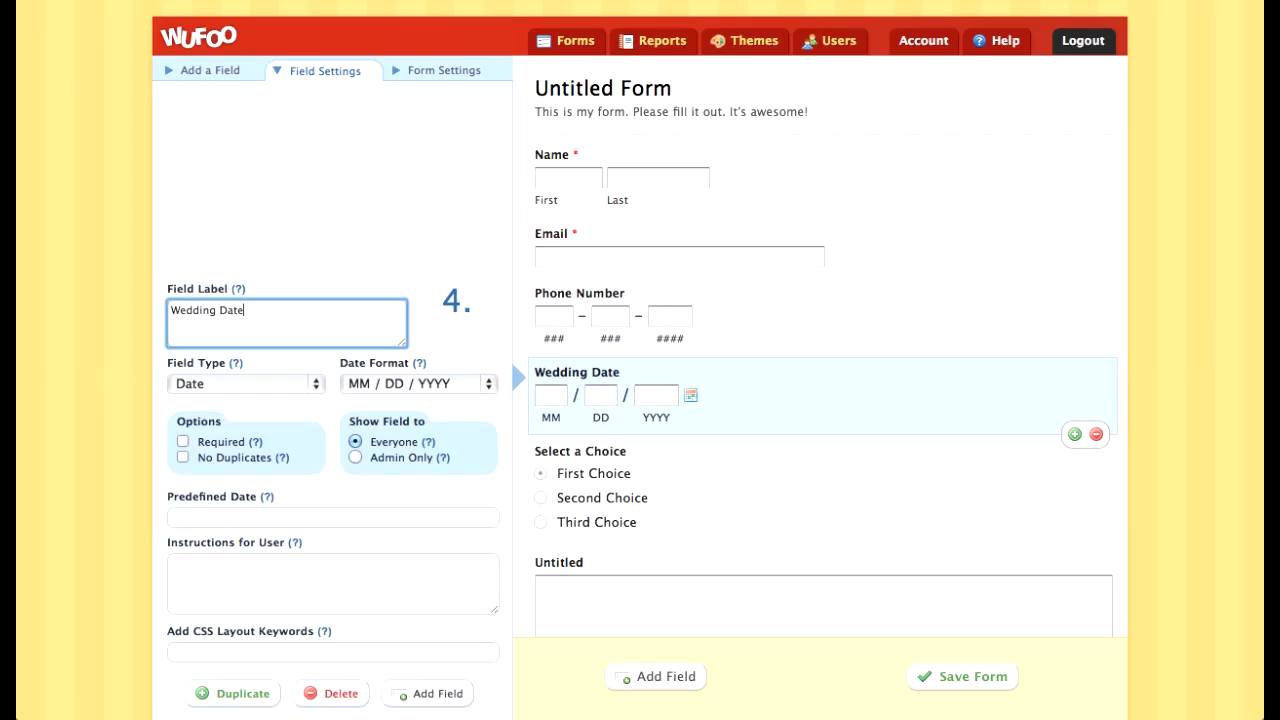
type(", if applicable:")
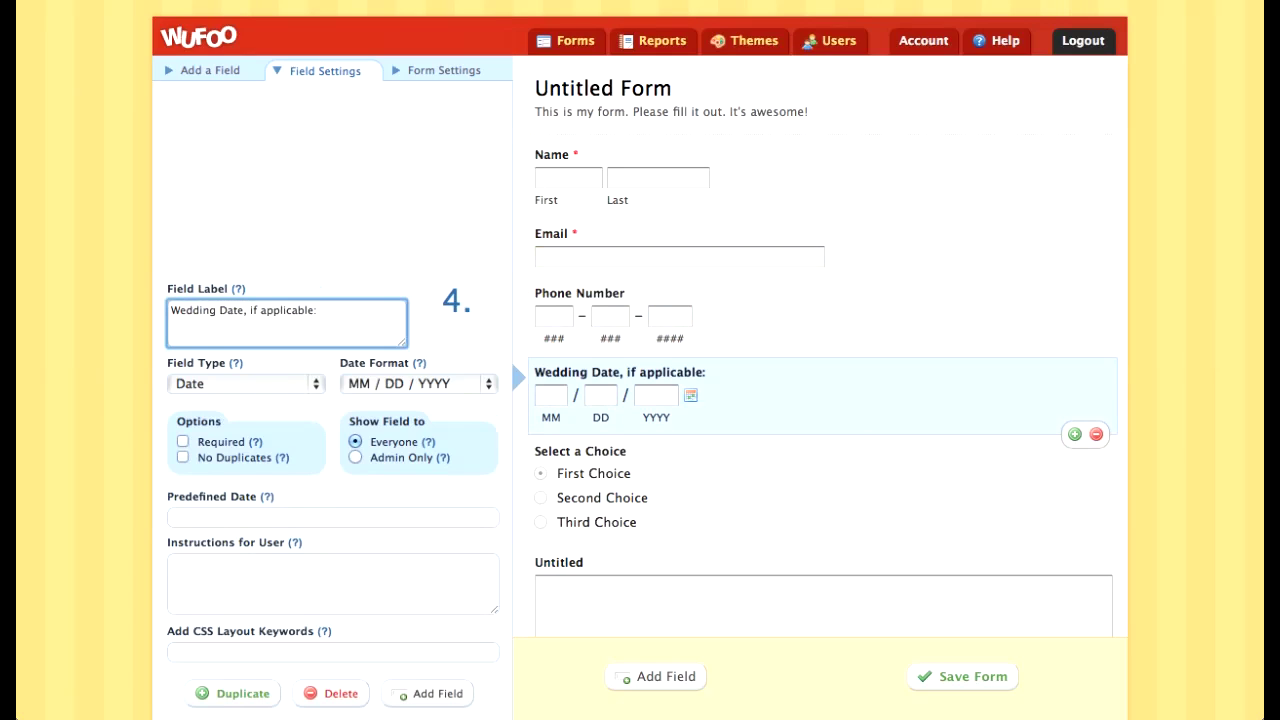
Step: Replace the placeholder form name and description with the challenge title and 'Please fill out…' text
left_click(602, 98)
left_click_drag(246, 108, 168, 108)
type("Sweating F")
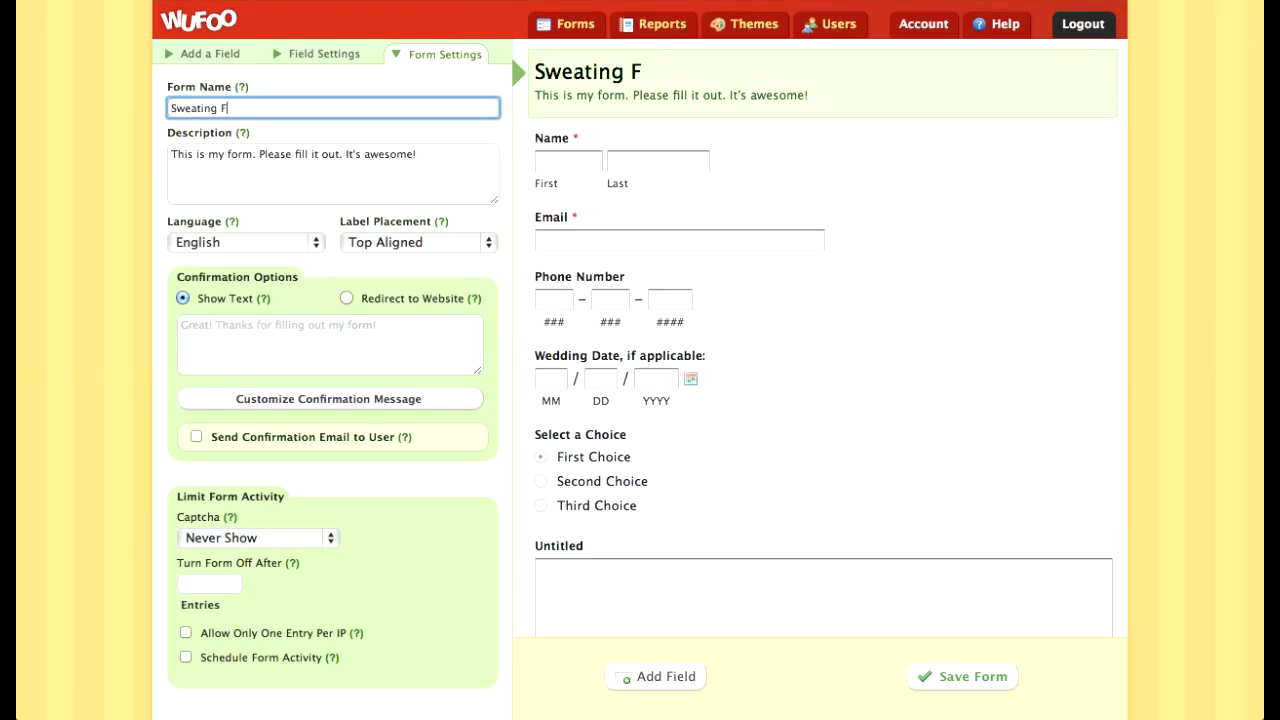
key("BackSpace")
type("for the Wedding Challenge")
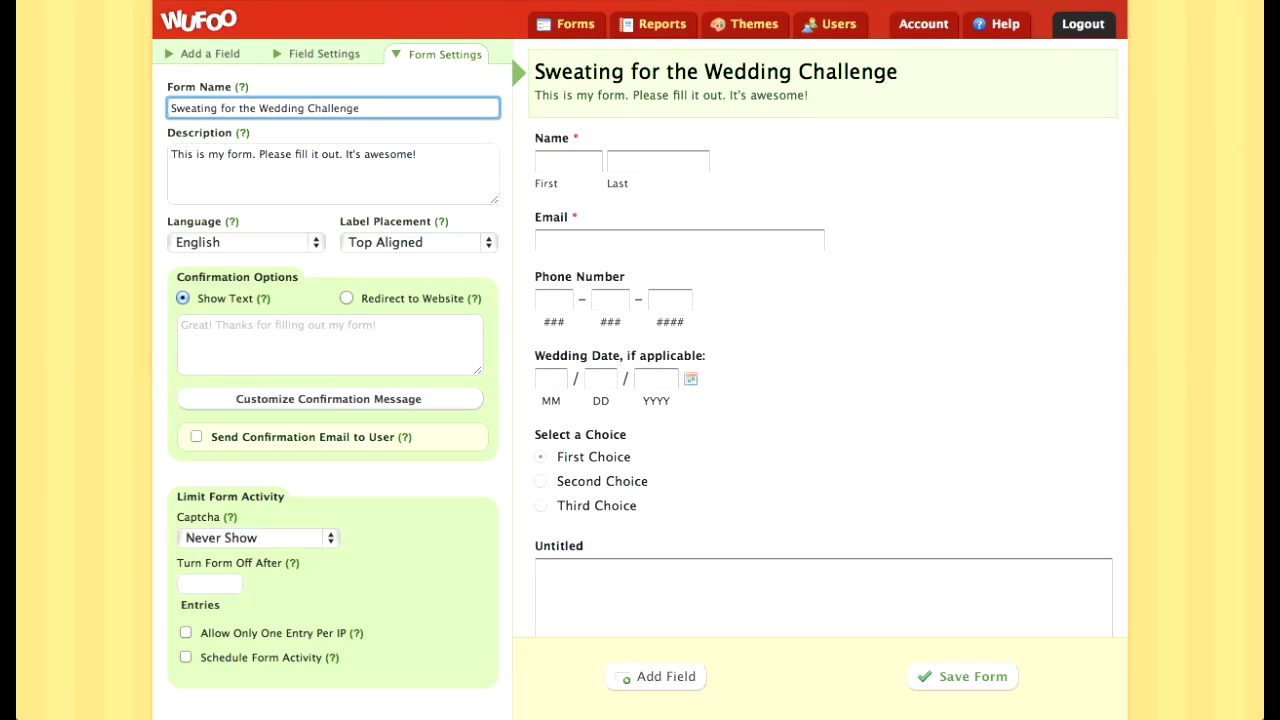
key("Tab")
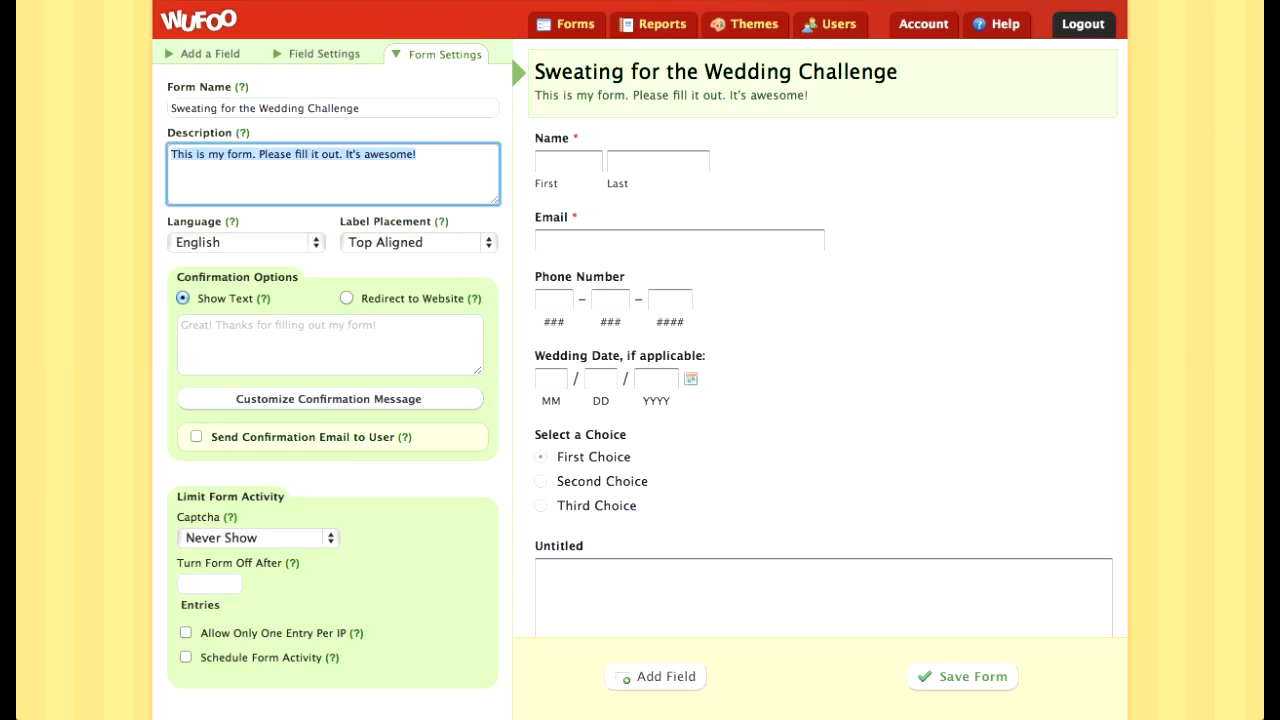
type("Please fill")
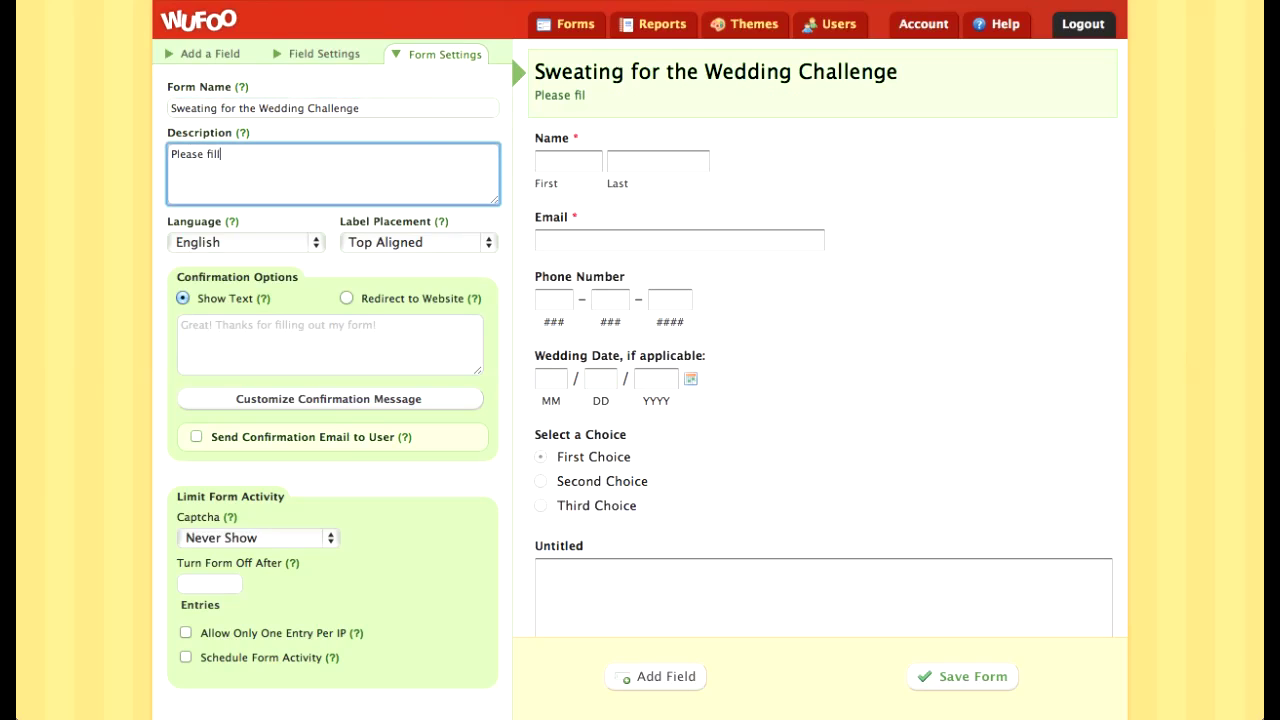
type(" out this form to be ")
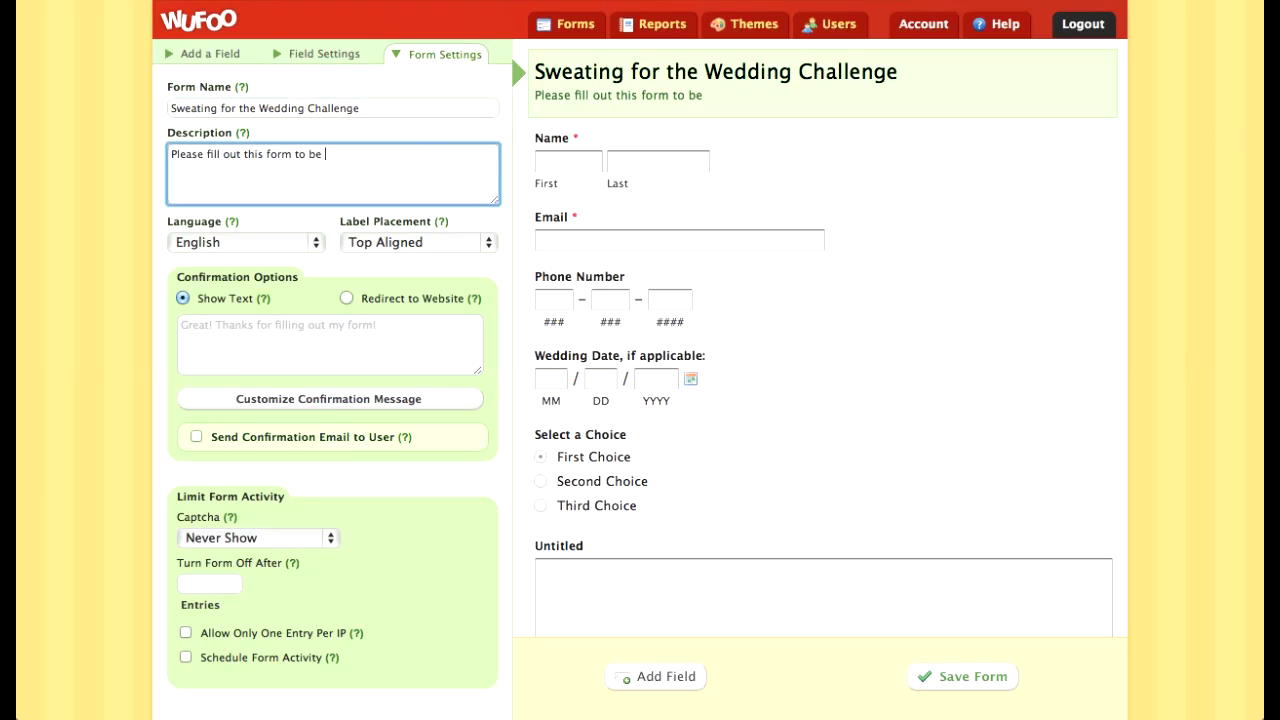
type("considered for the group!")
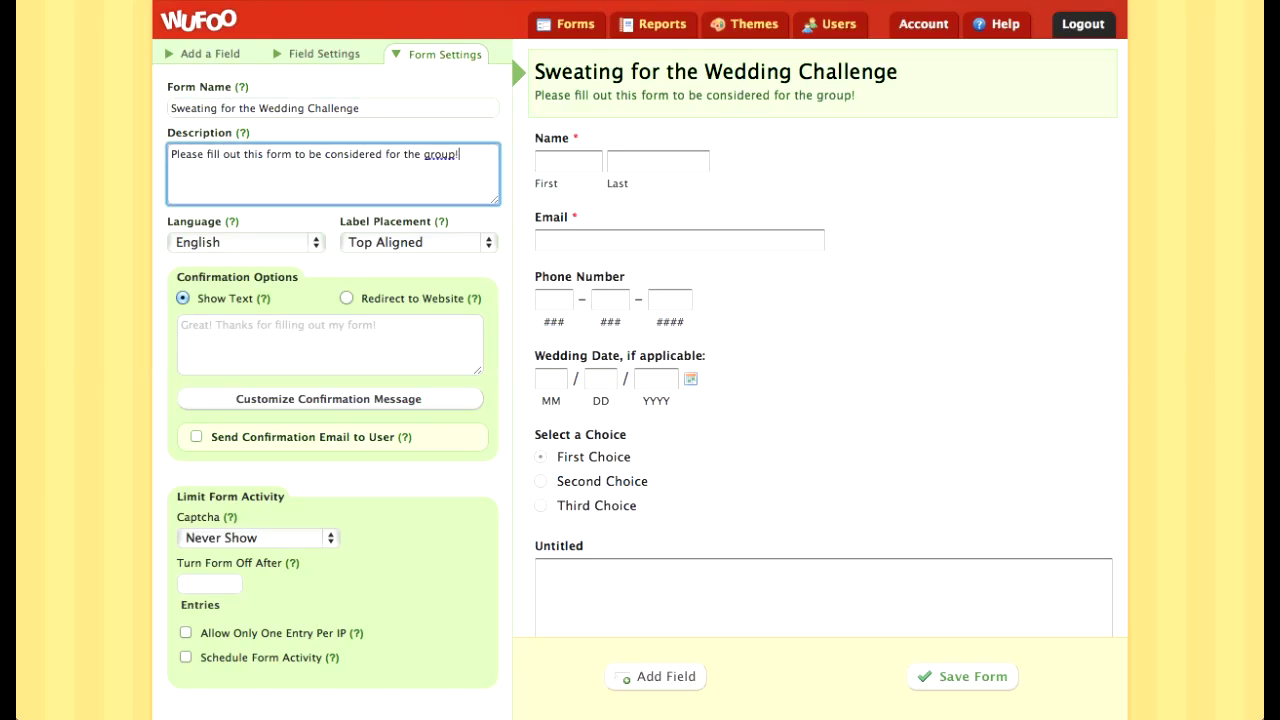
scroll(640, 360, "down", 2)
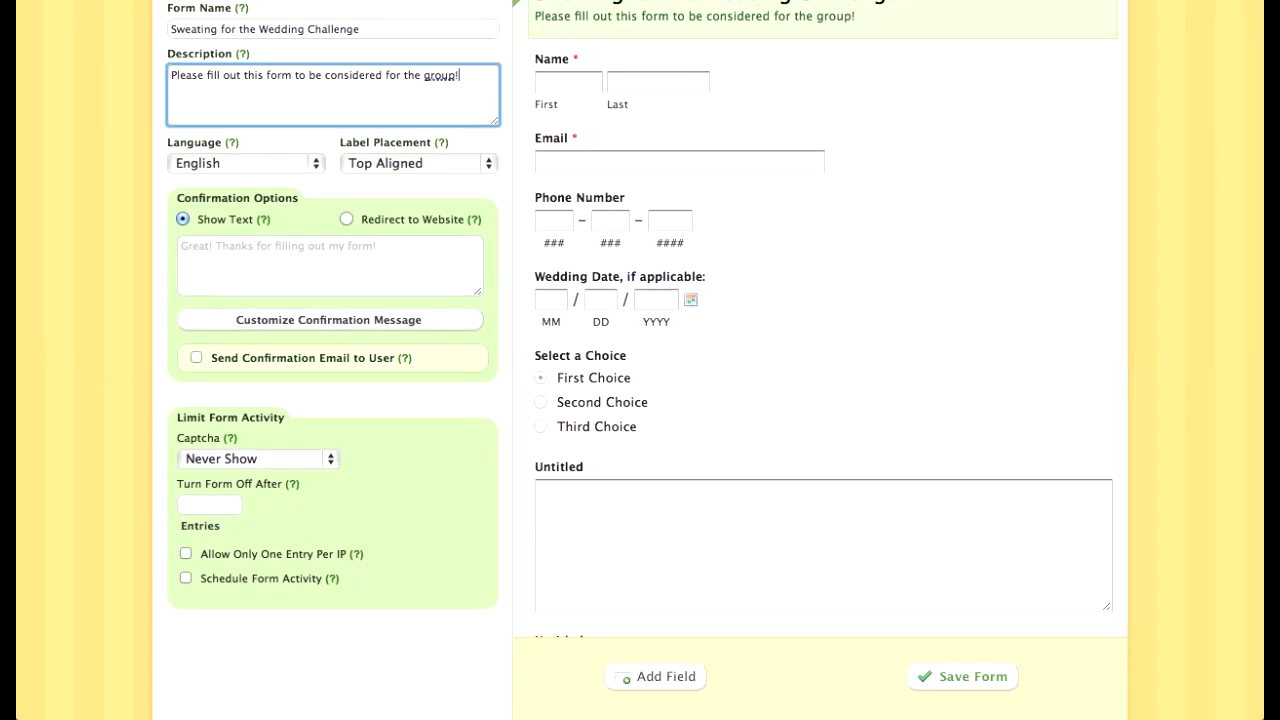
Step: Scroll the reference form down to the Beachbody Program checklist, then select the Select a Choice field
left_click_drag(383, 75, 325, 75)
scroll(822, 395, "down", 3)
left_click(822, 395)
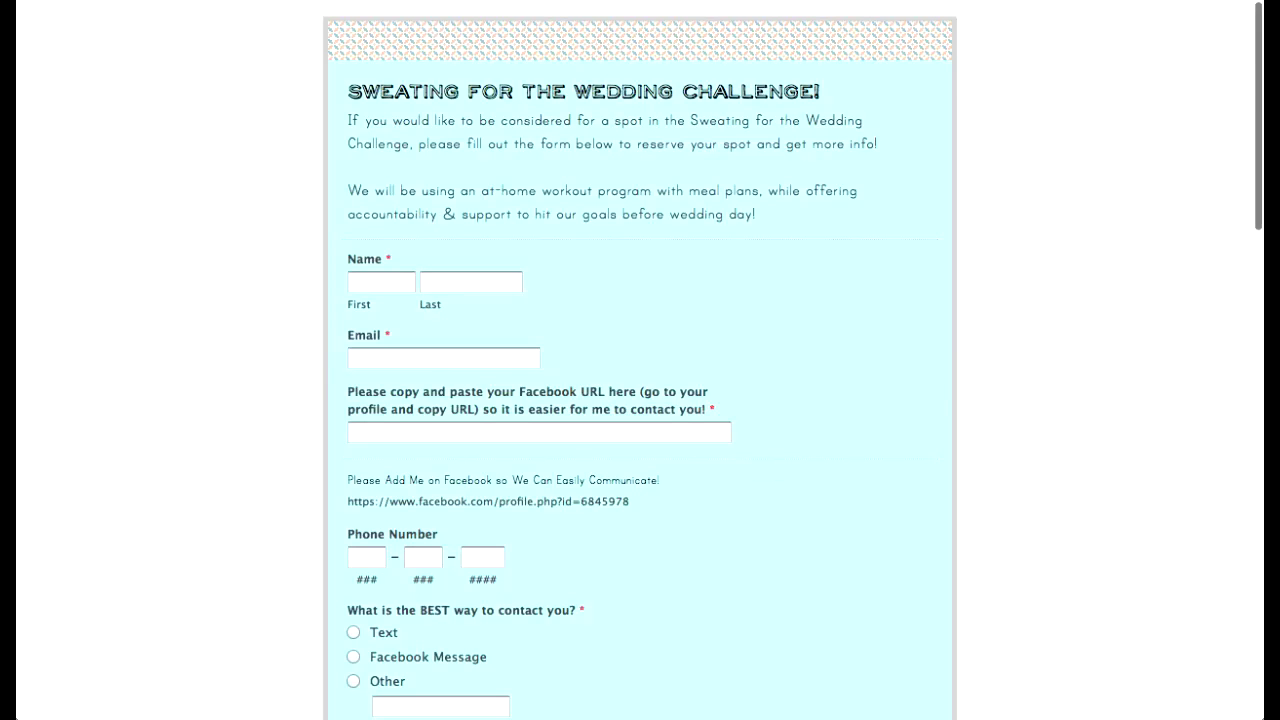
scroll(640, 360, "down", 3)
scroll(640, 360, "down", 3)
scroll(640, 360, "up", 2)
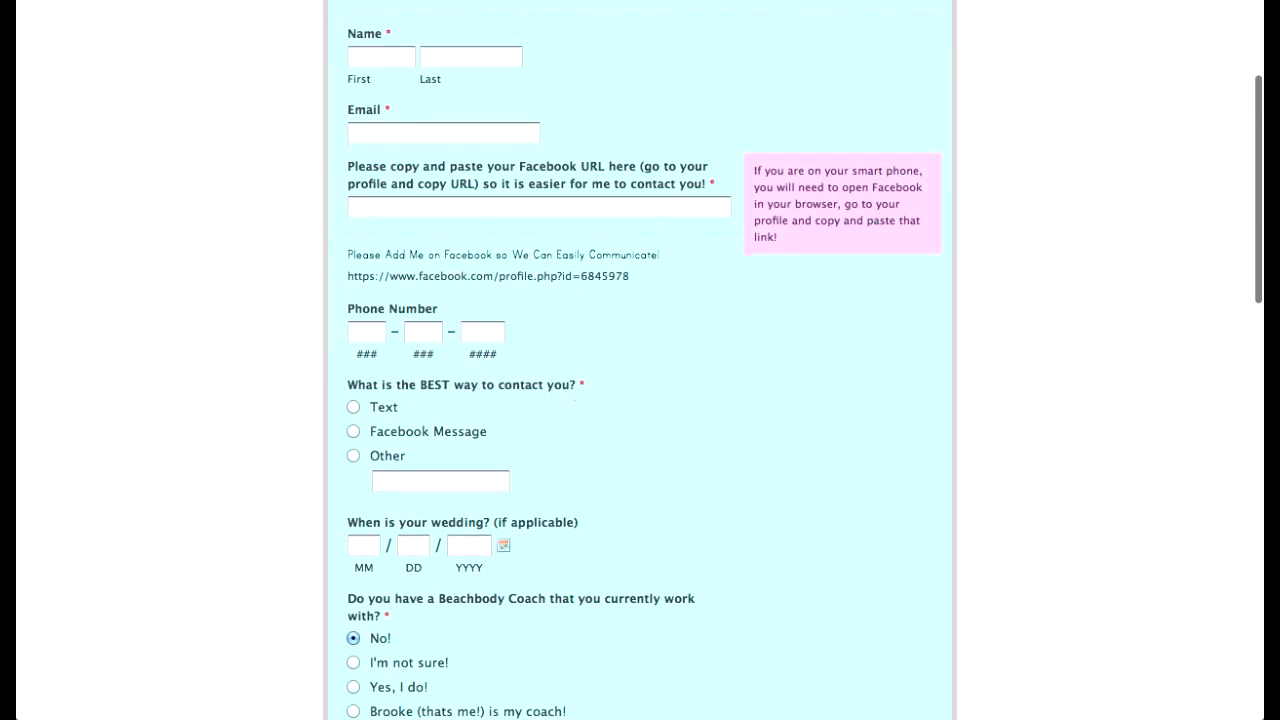
scroll(640, 360, "down", 4)
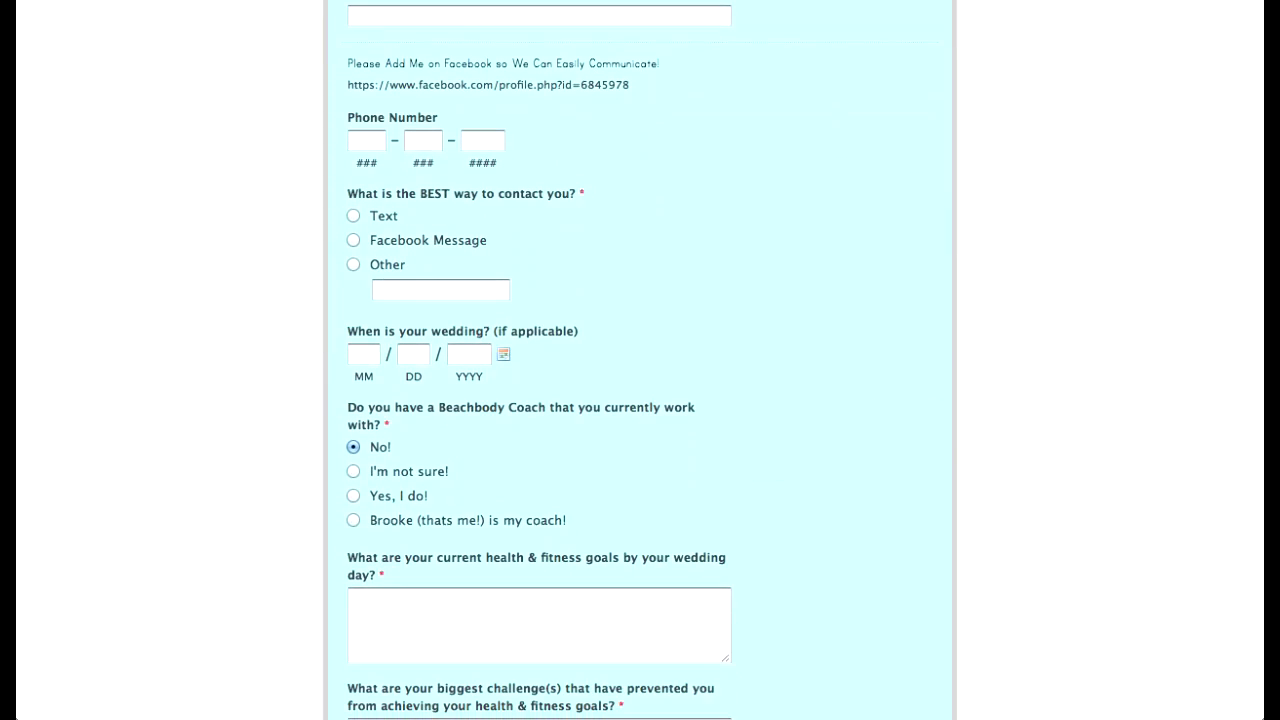
scroll(640, 360, "down", 5)
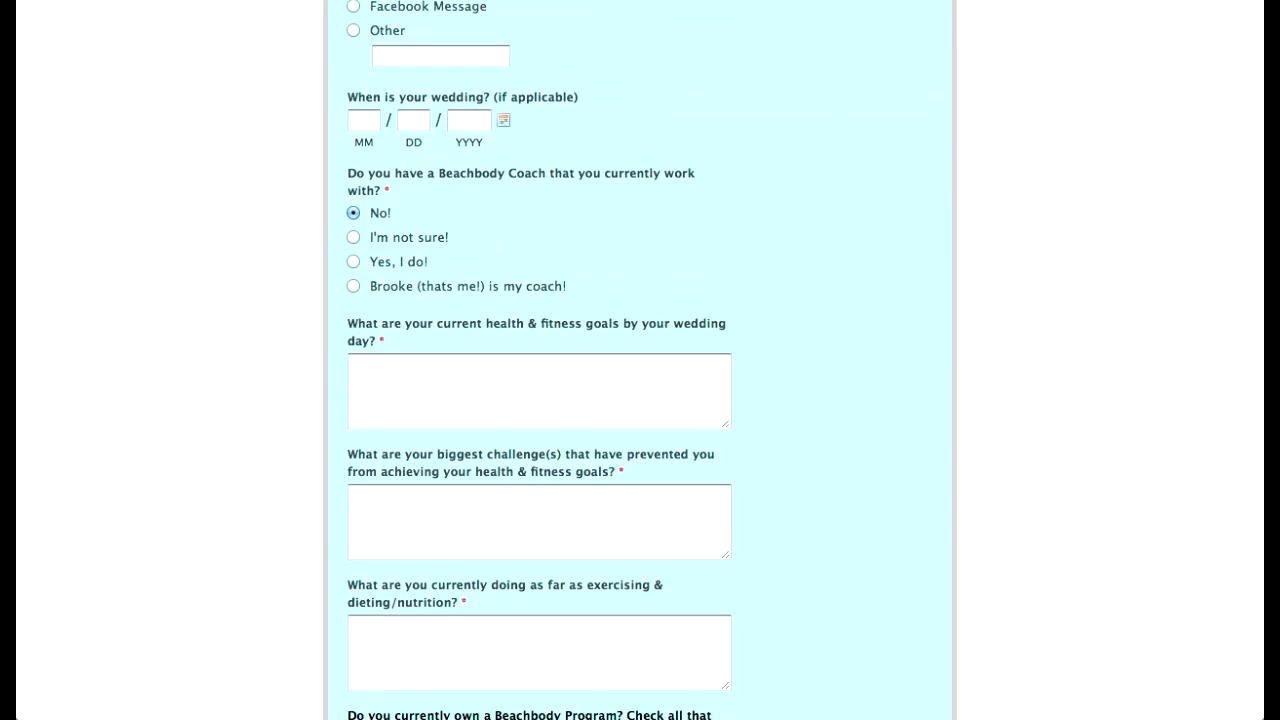
scroll(640, 360, "down", 3)
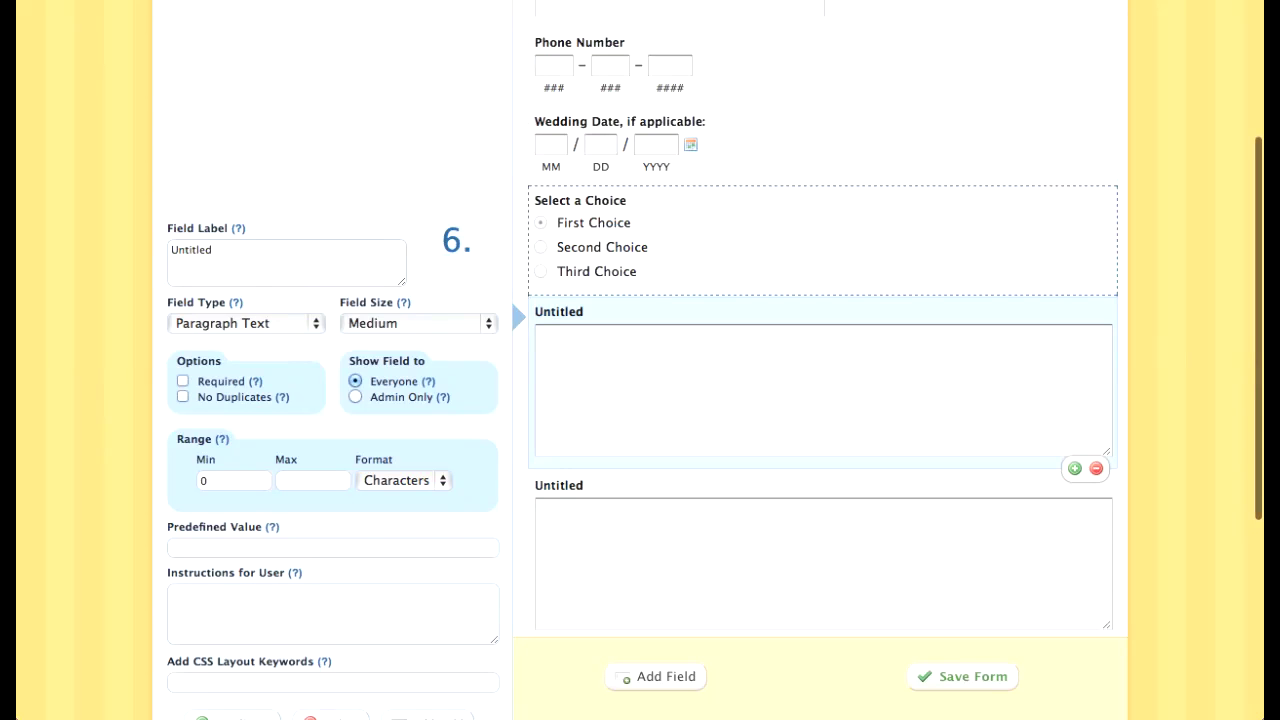
left_click(640, 240)
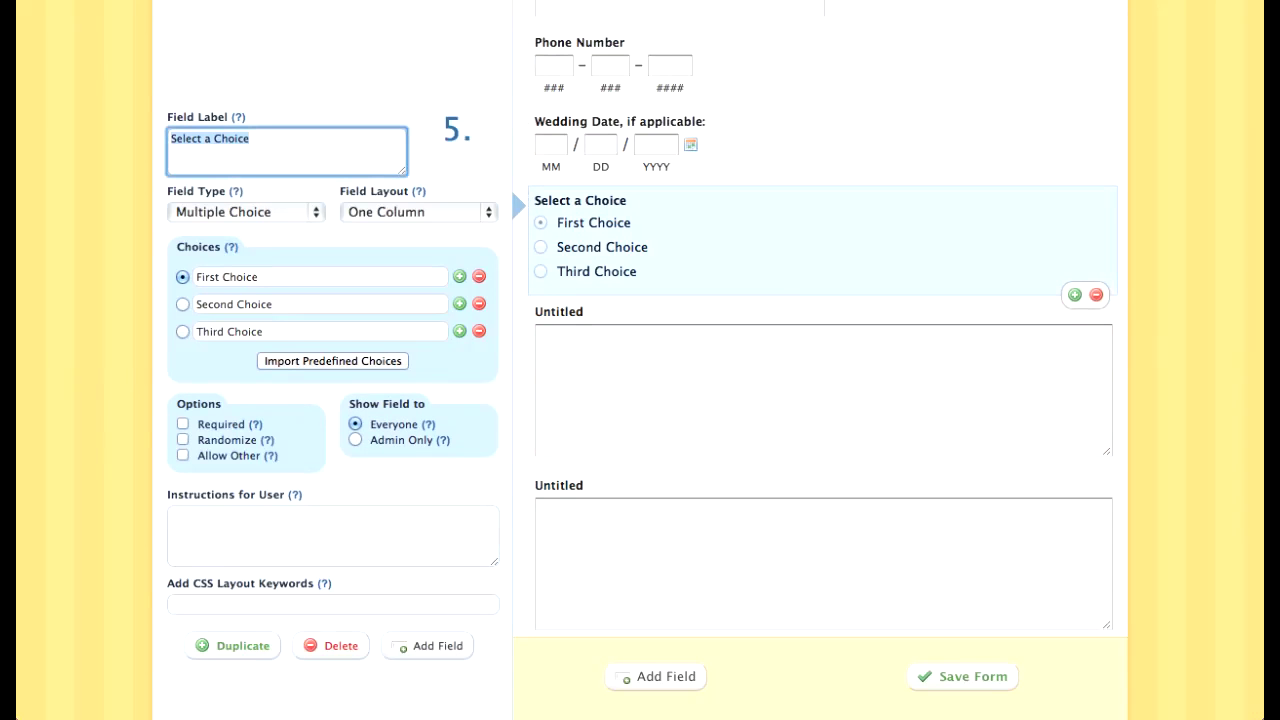
Step: Paste the Beachbody Coach question as the multiple-choice field's label
type("D")
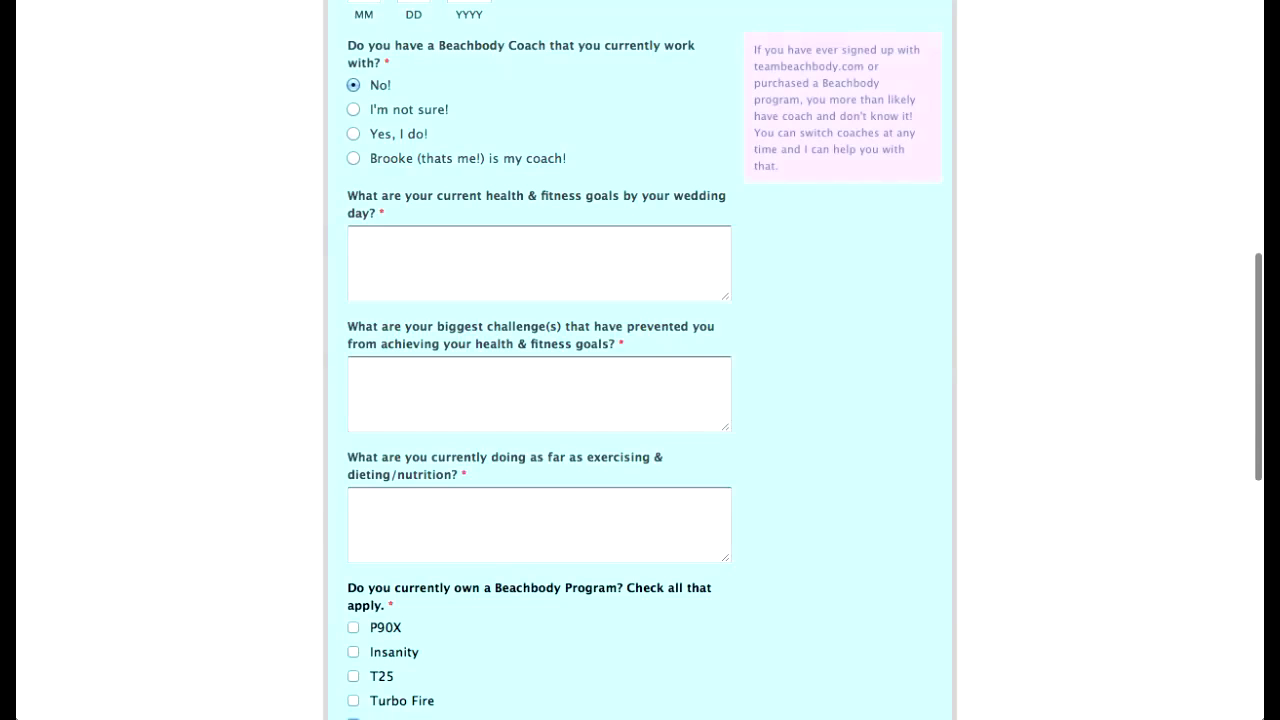
left_click_drag(381, 63, 348, 46)
key("super+c")
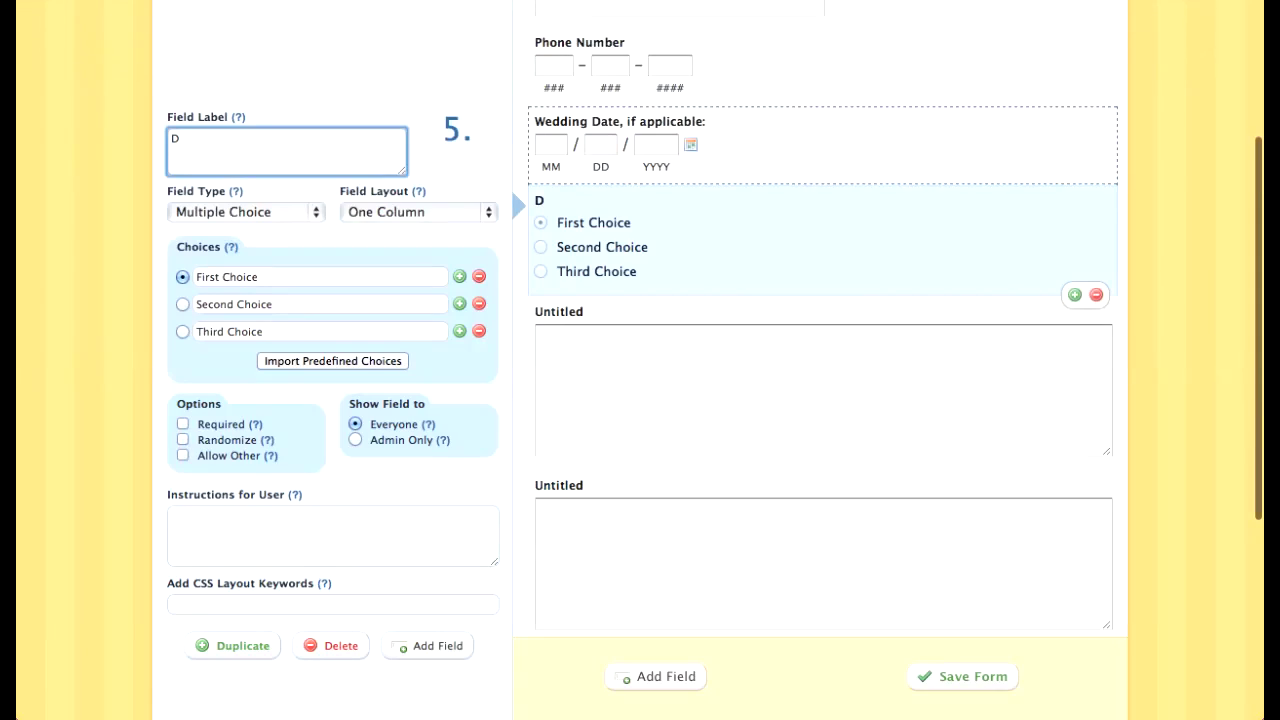
key("BackSpace")
key("super+v")
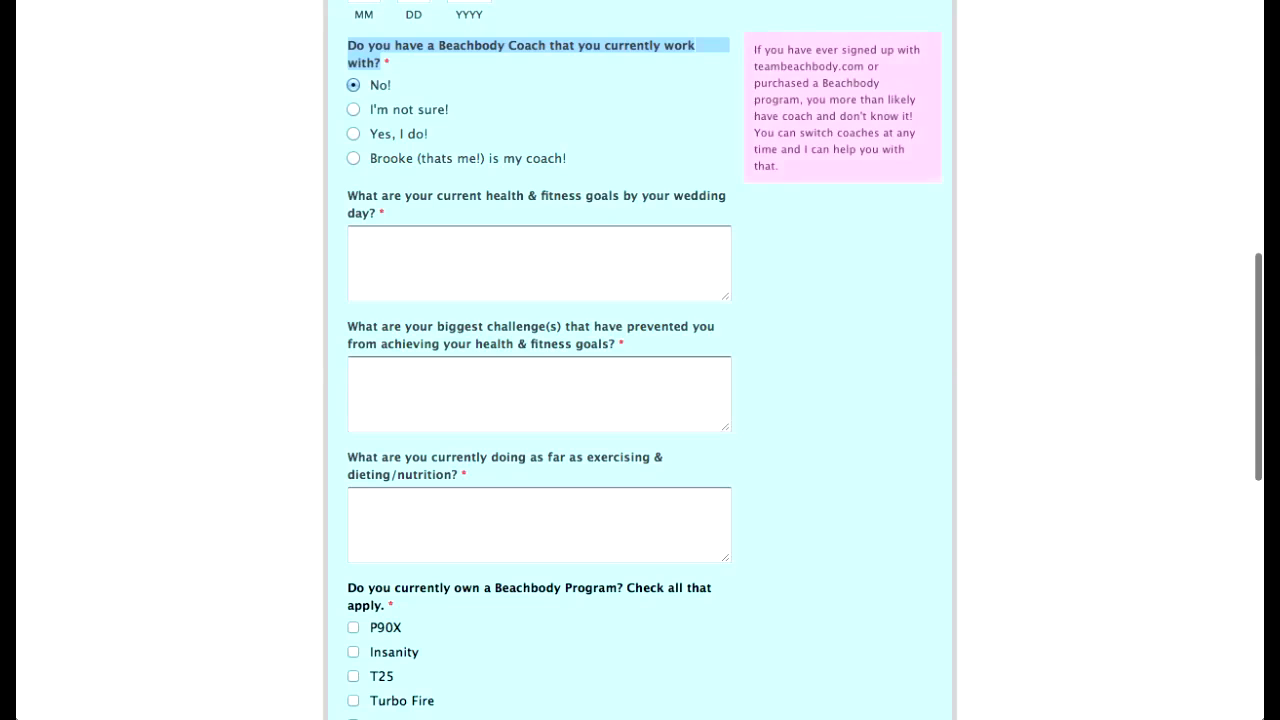
scroll(640, 360, "down", 1)
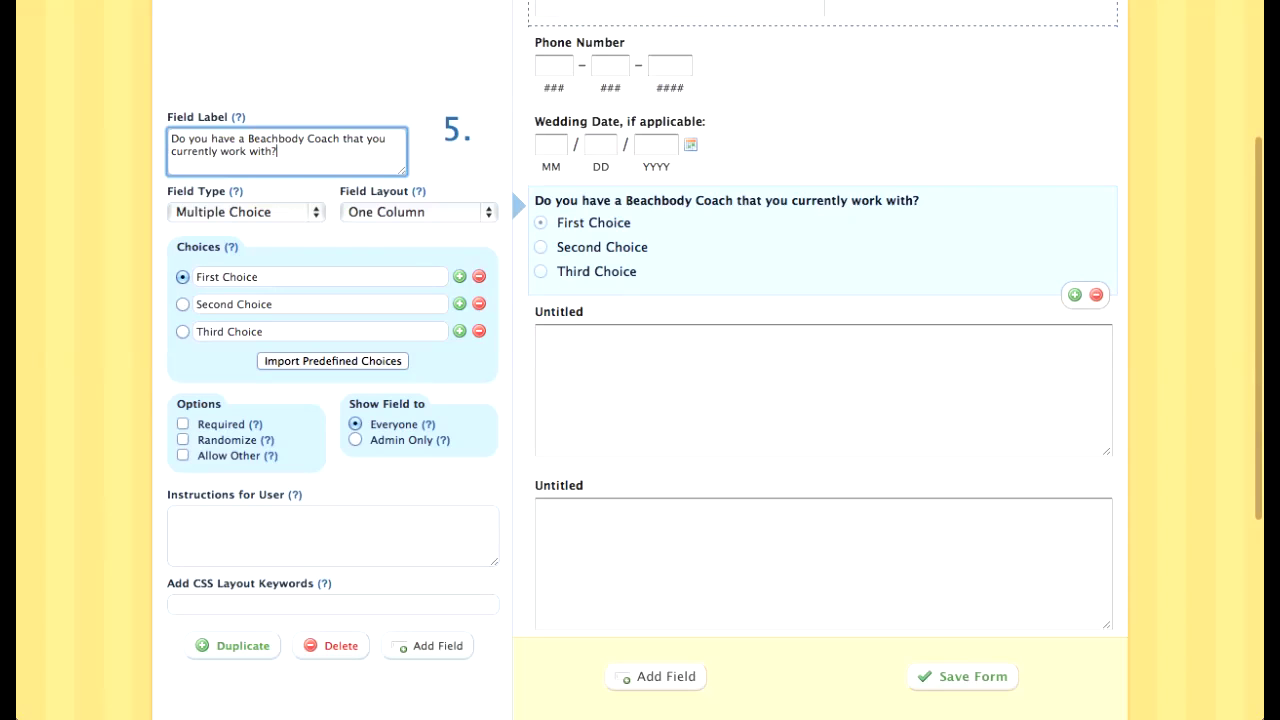
Step: Set the choices to No!, Yep!, I have no idea! and a fourth naming the form owner as coach
key("Tab")
type("No!")
key("Tab")
type("Yep!")
key("Tab")
triple_click(245, 332)
type("I have no idea!")
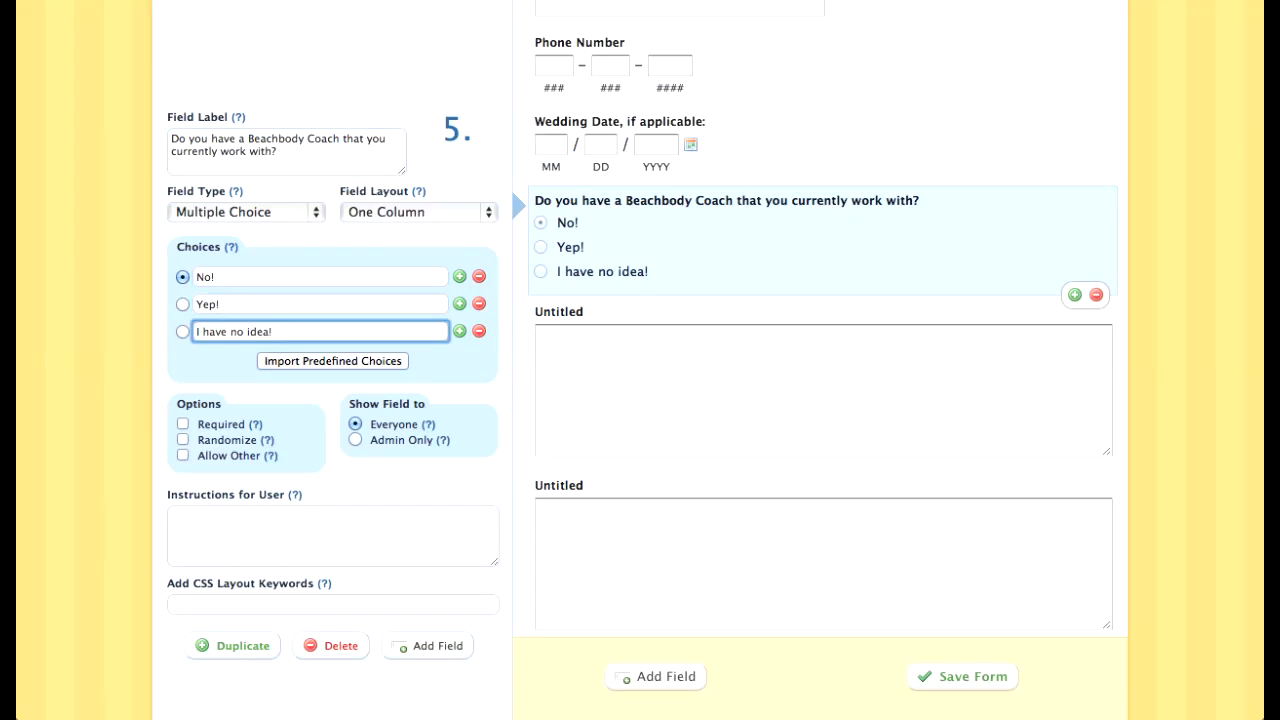
key("Return")
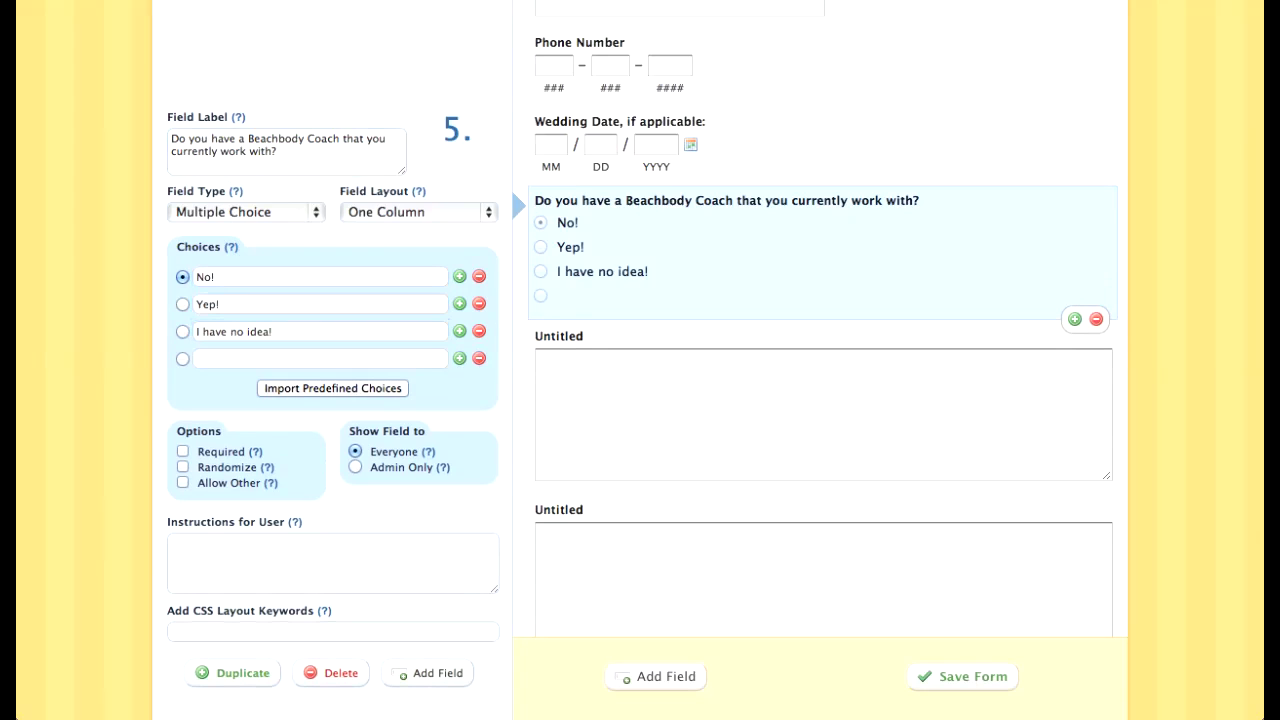
type("Brooke ")
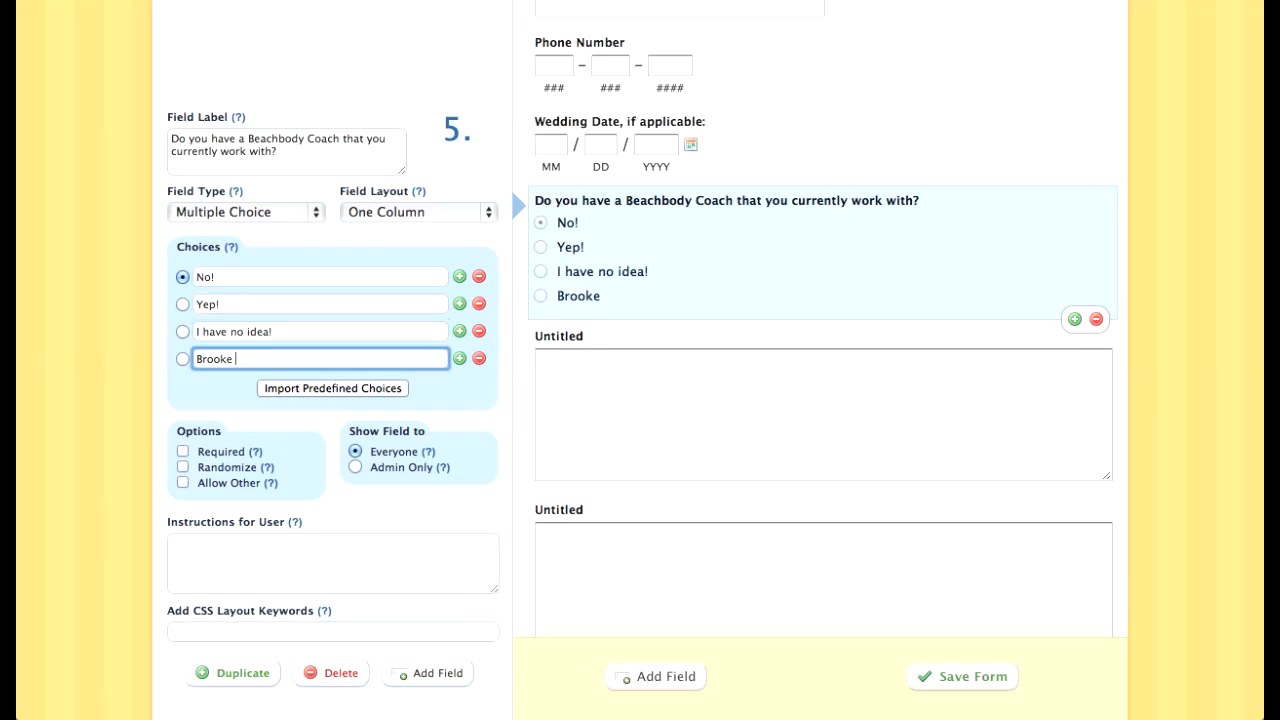
type("(that's me!) is my coach!")
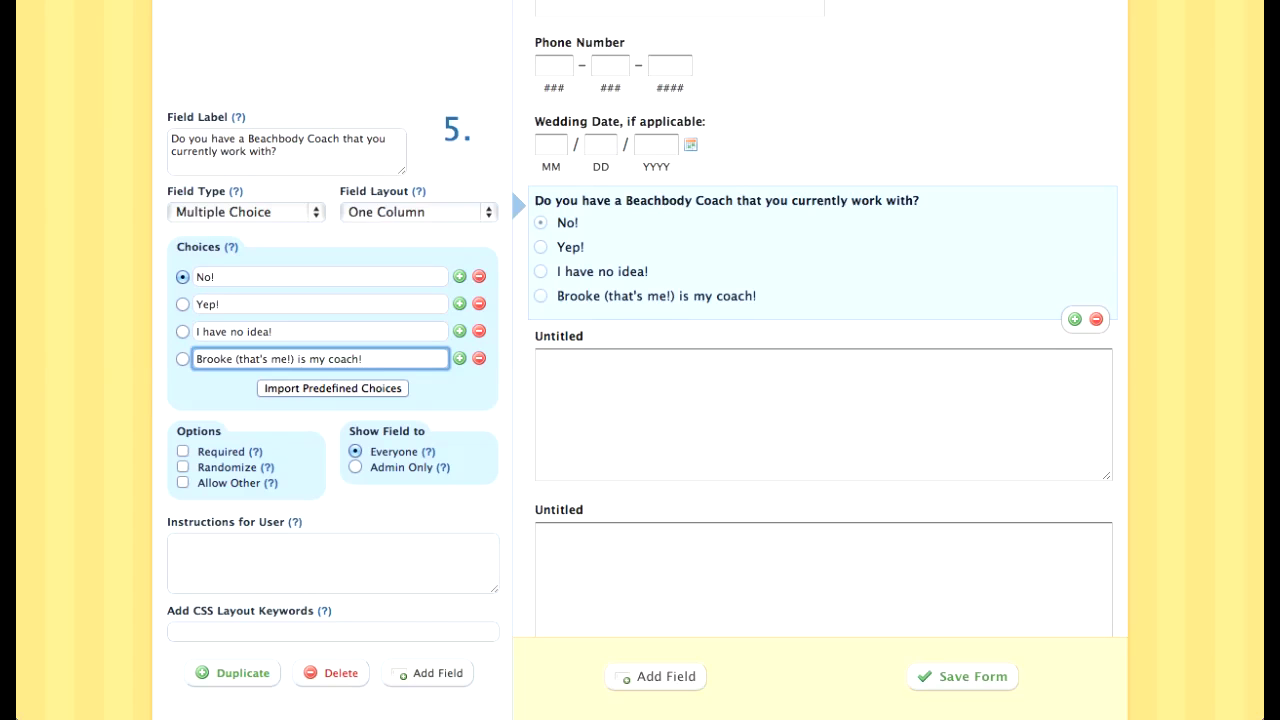
Step: Select the next paragraph field and copy the fitness goals question from the reference form
left_click(822, 407)
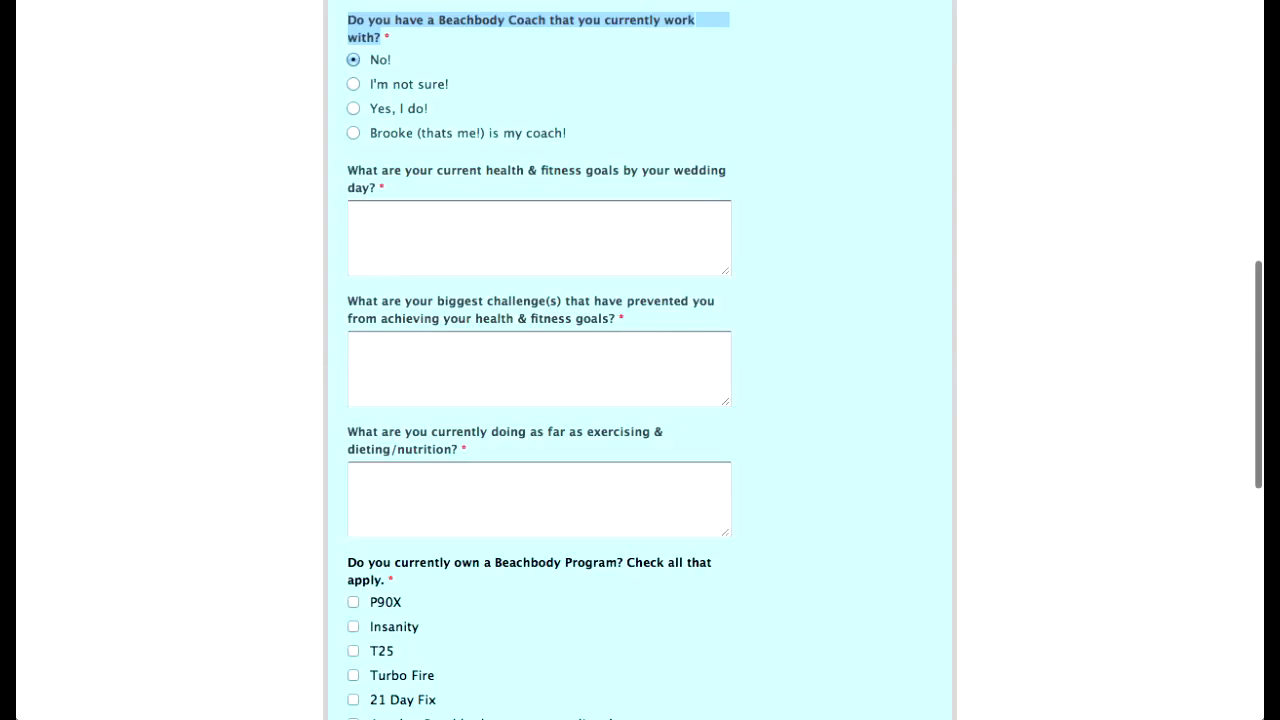
left_click(400, 220)
left_click_drag(376, 188, 349, 171)
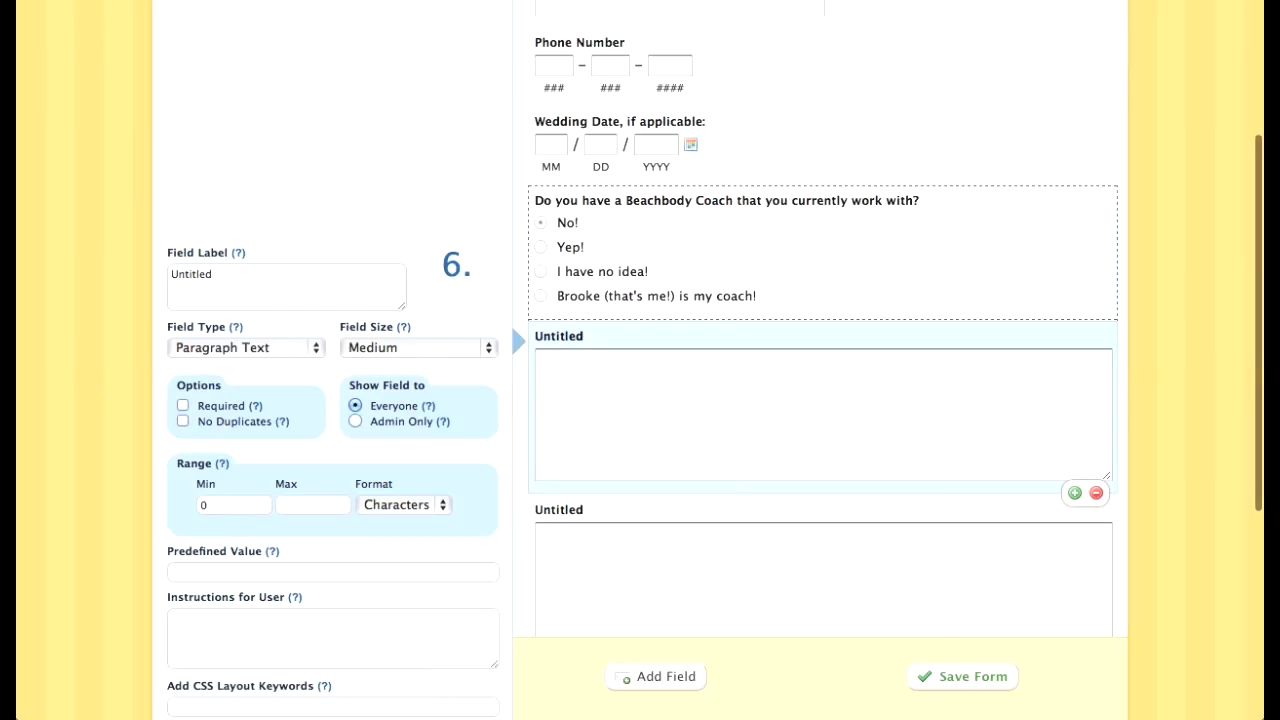
Step: Label the first paragraph field 'What are your current health and fitness goals?'
left_click(213, 274)
key("super+a")
key("super+v")
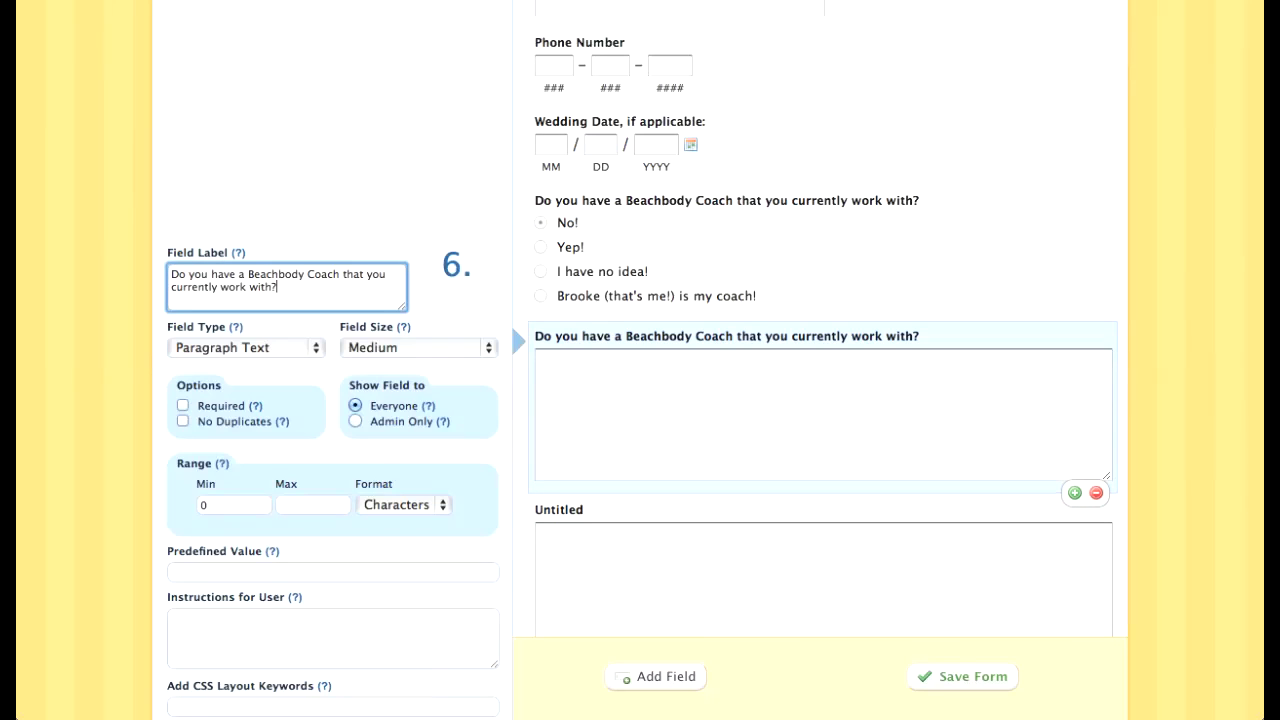
key("super+shift+Left")
key("BackSpace")
key("BackSpace")
key("BackSpace")
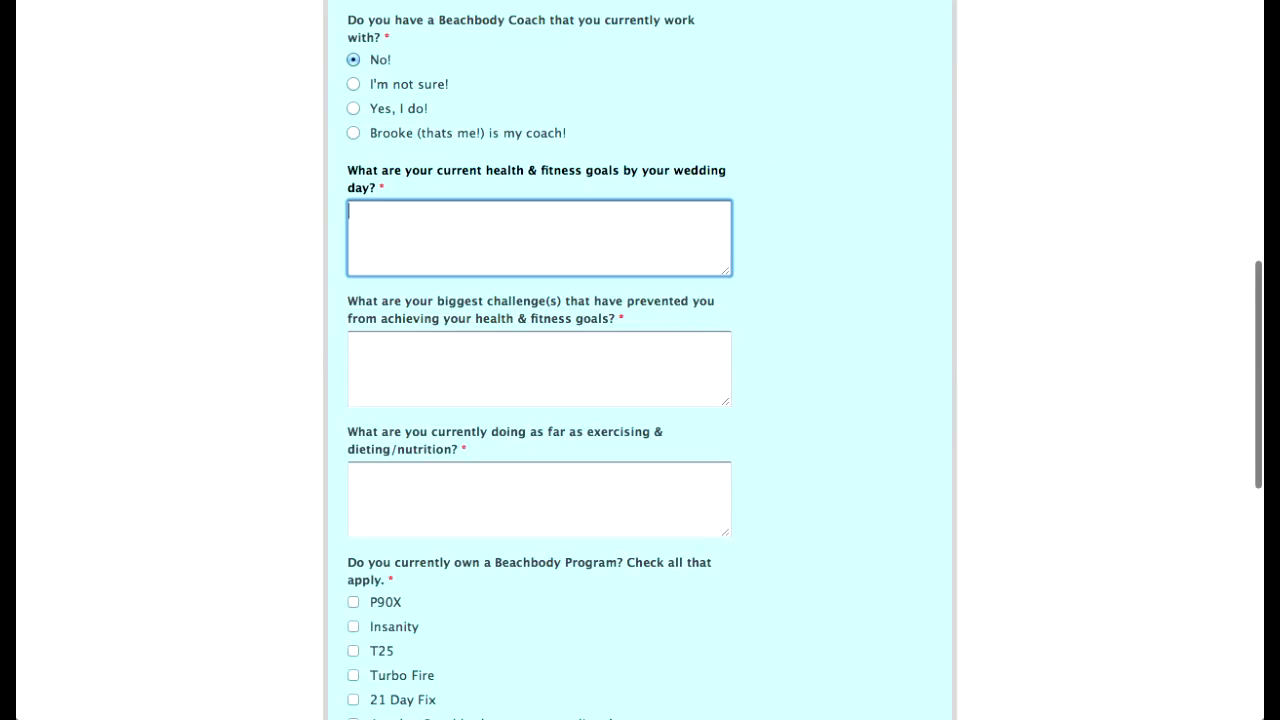
mouse_move(376, 188)
left_mouse_down()
mouse_move(368, 171)
mouse_move(348, 171)
mouse_move(376, 188)
left_mouse_up()
left_click(350, 171)
left_click(374, 188)
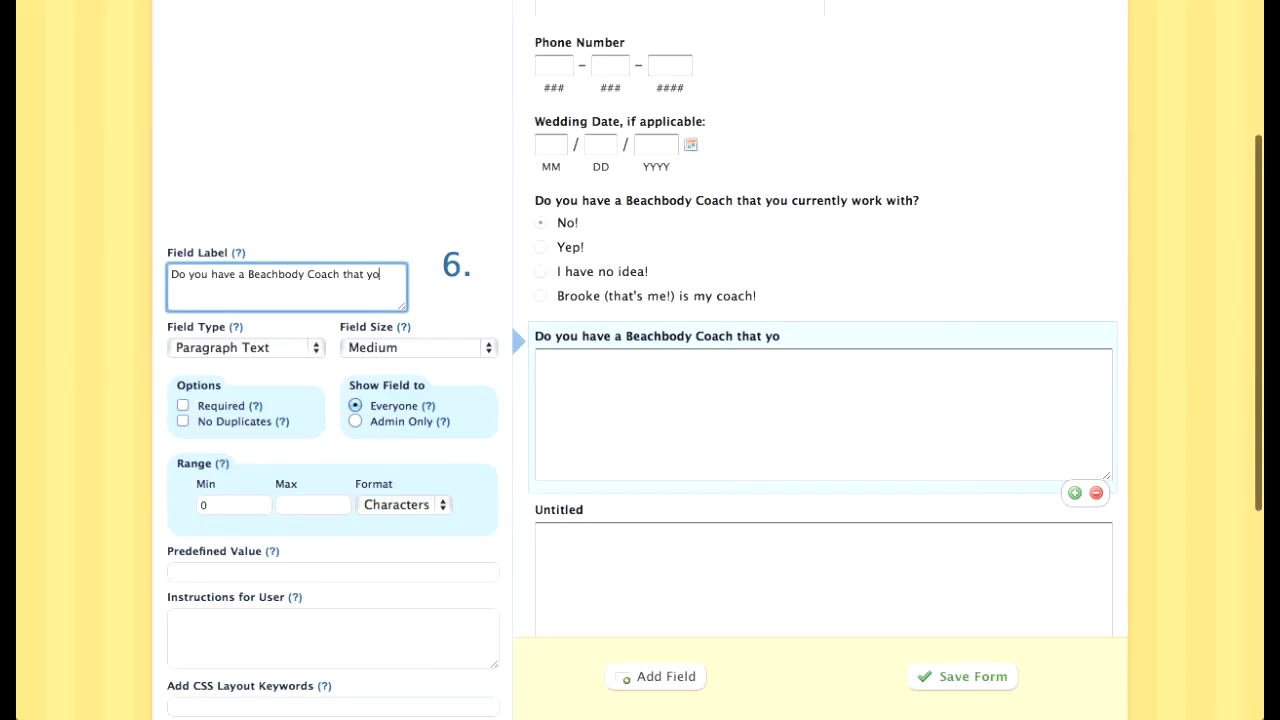
key("super+a")
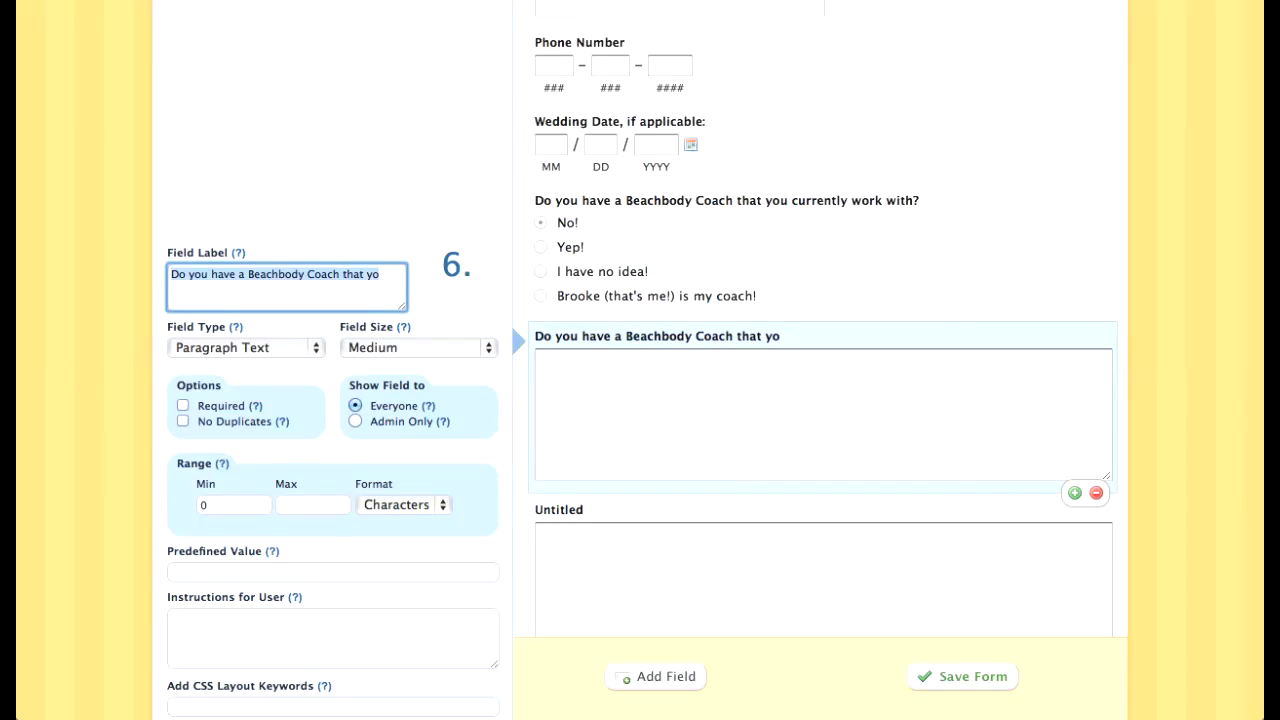
type("What is")
key("BackSpace")
key("BackSpace")
type("are your current health and fitness goals?")
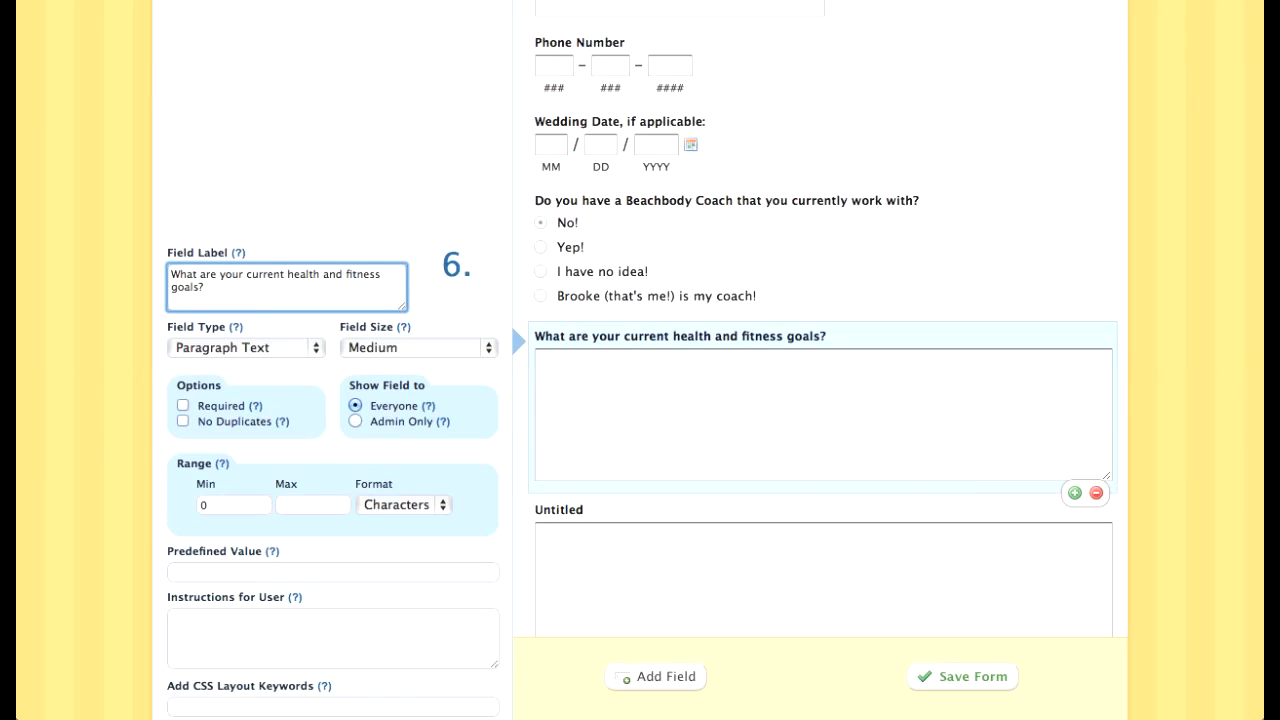
Step: Label the next paragraph field with the question about challenges that blocked these goals in the past
left_click(560, 510)
key("super+a")
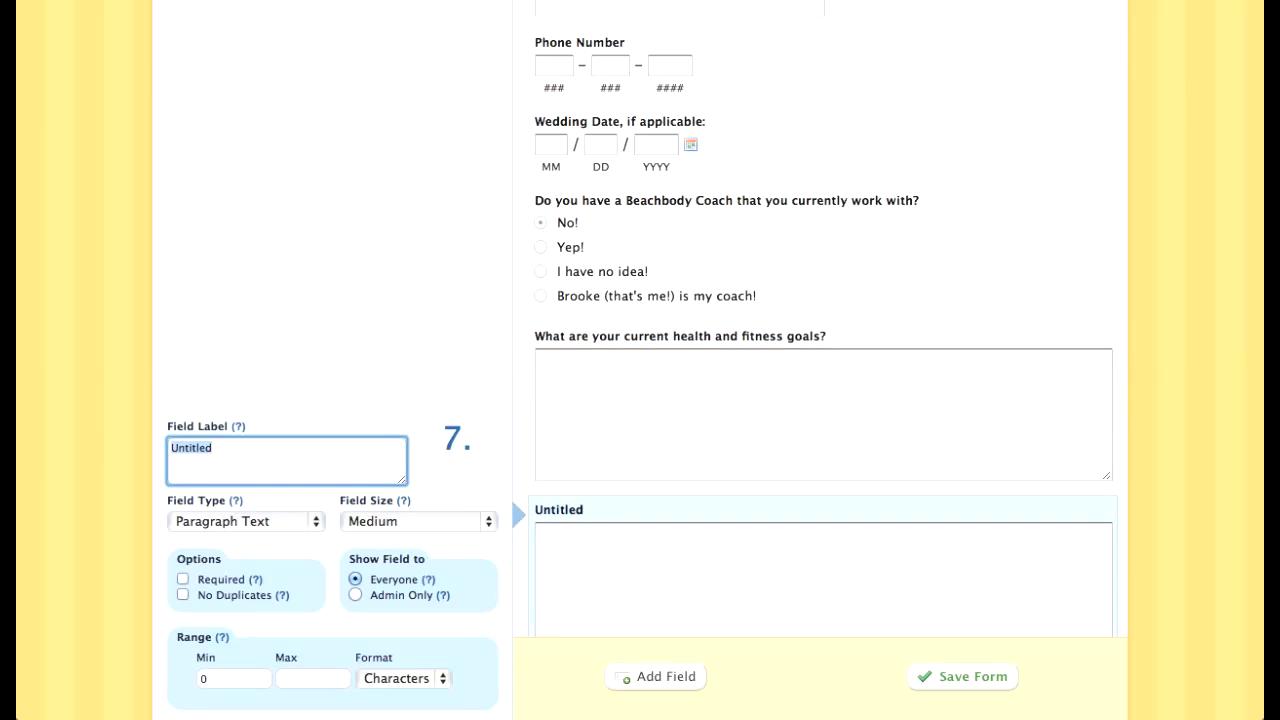
type("What chalen")
key("BackSpace")
key("BackSpace")
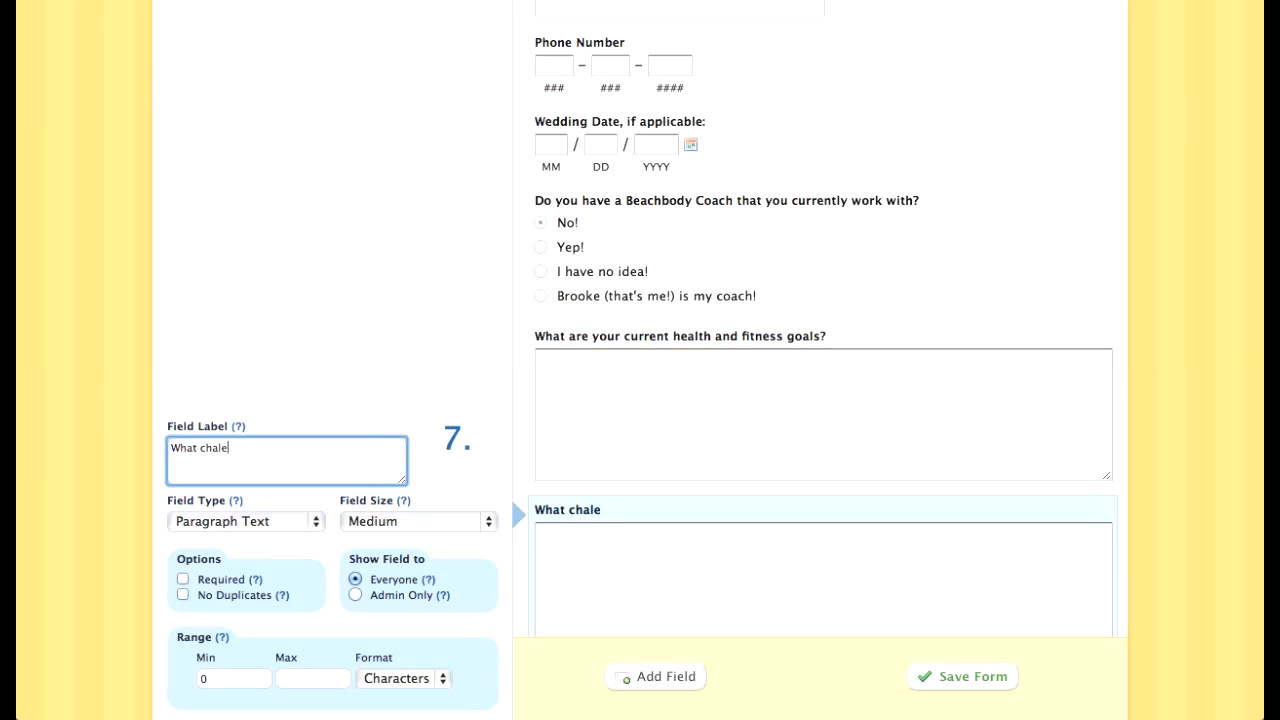
type("lenges have prevente")
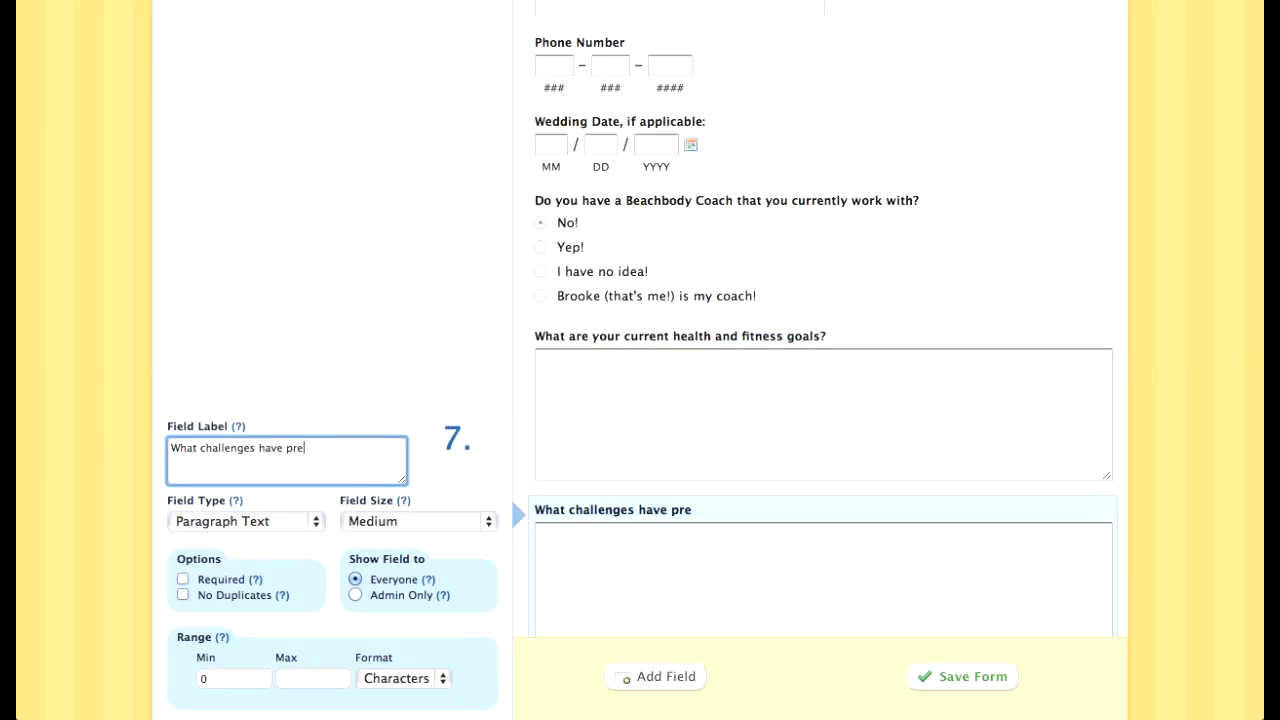
type("d you form reach")
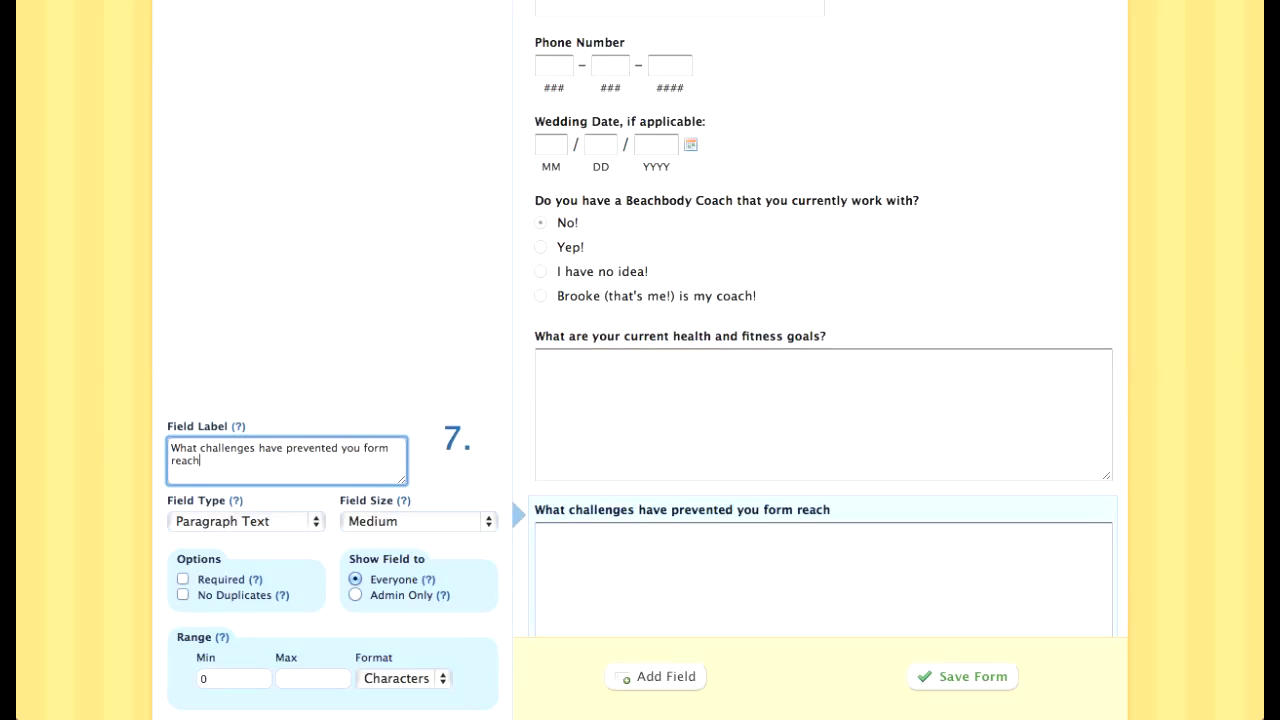
type("ing these goal")
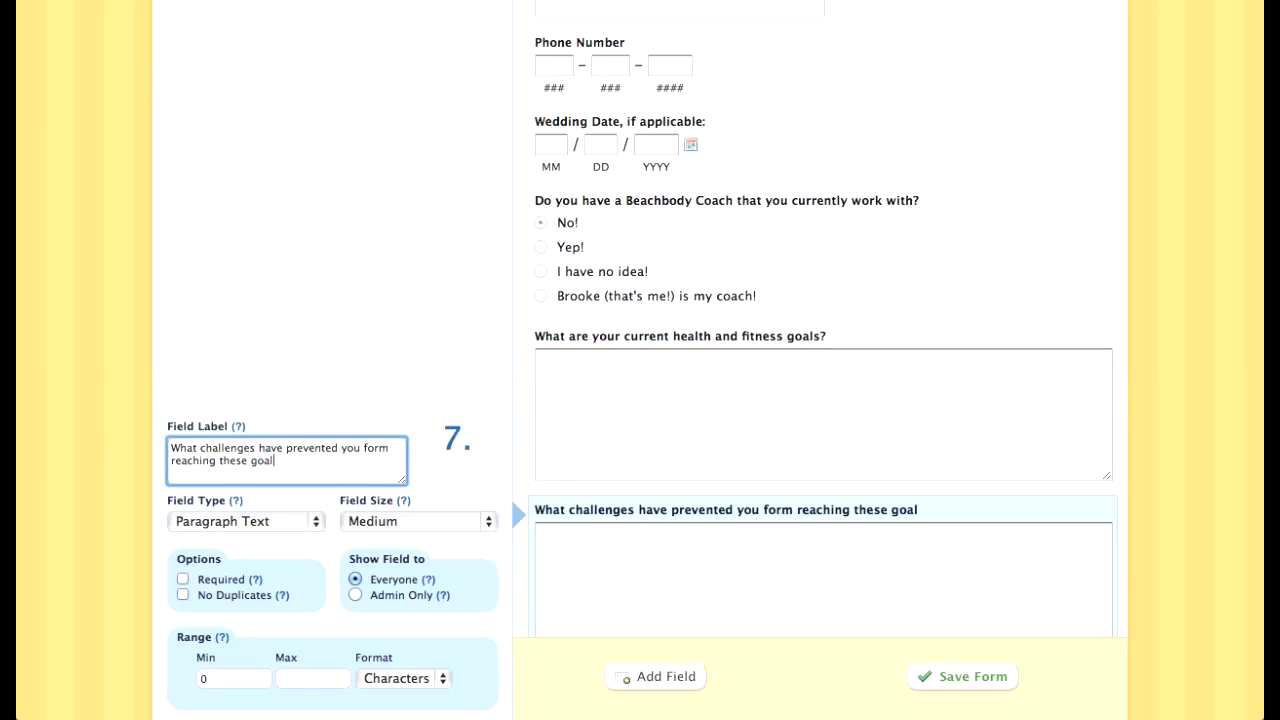
type("s in the past?")
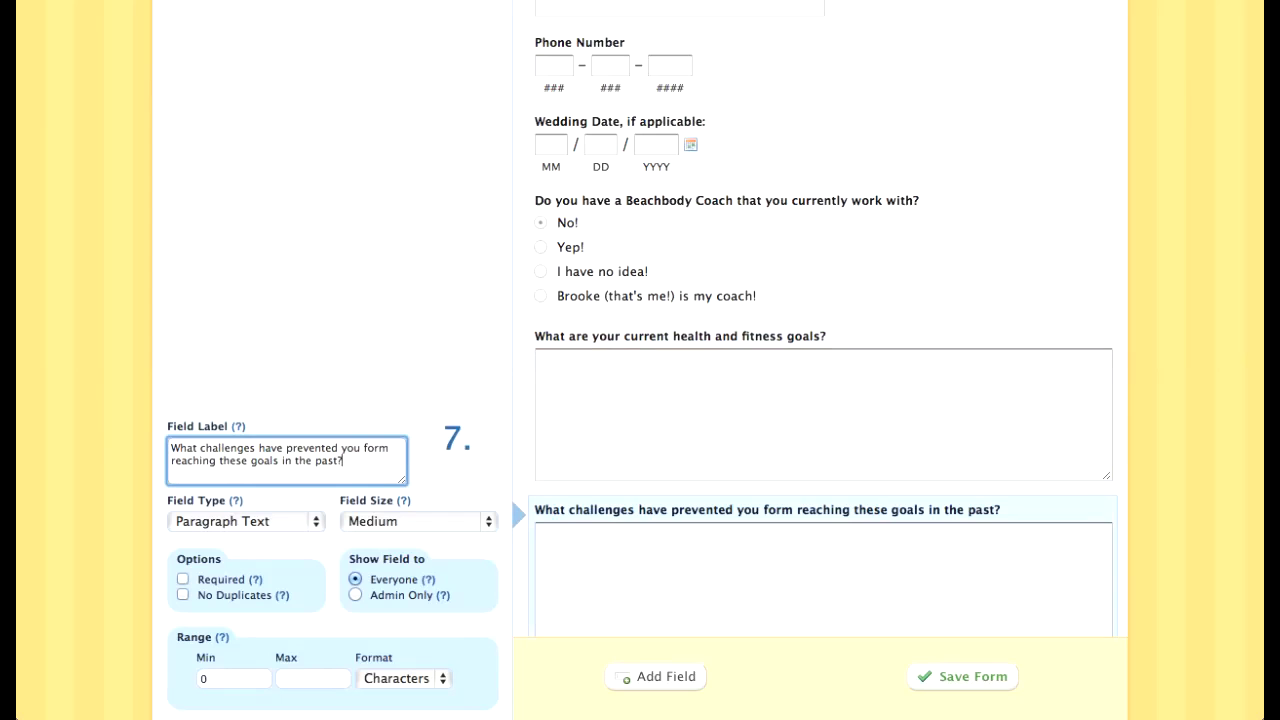
Step: Extend the challenges question with 'or present? Be specific, the more you tell me, the more I can help!'
scroll(822, 545, "down", 3)
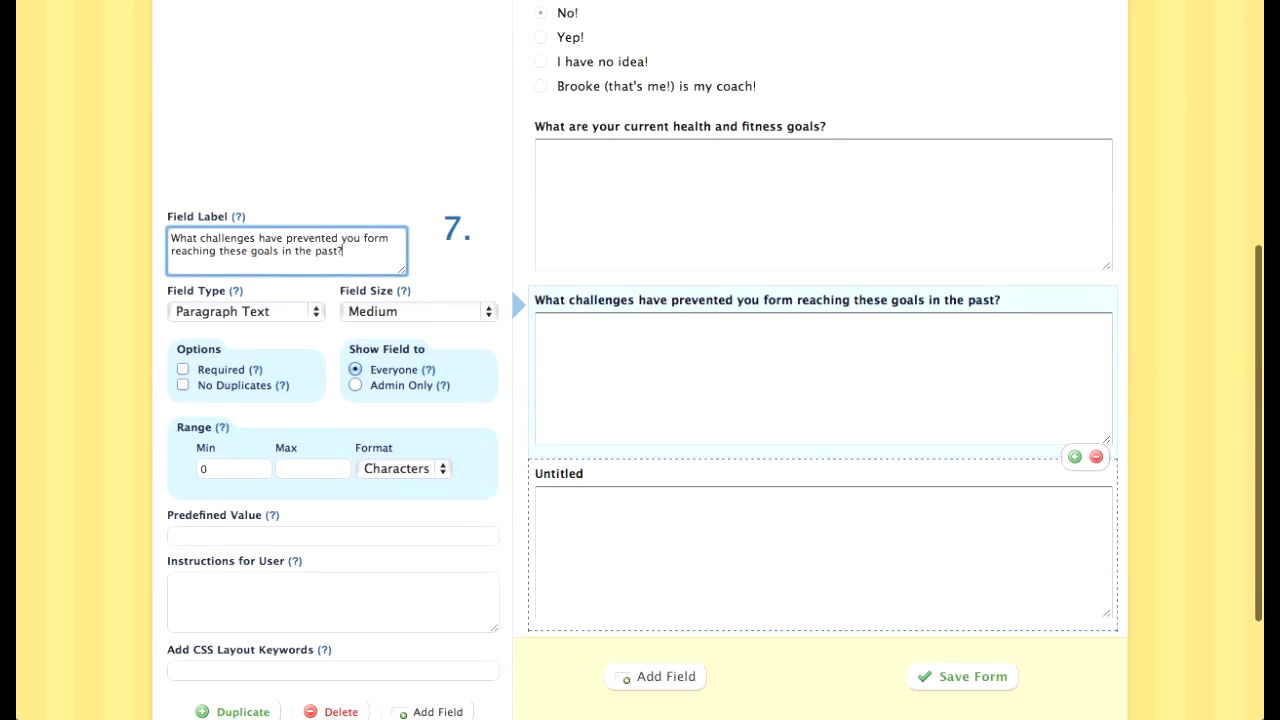
left_click(822, 545)
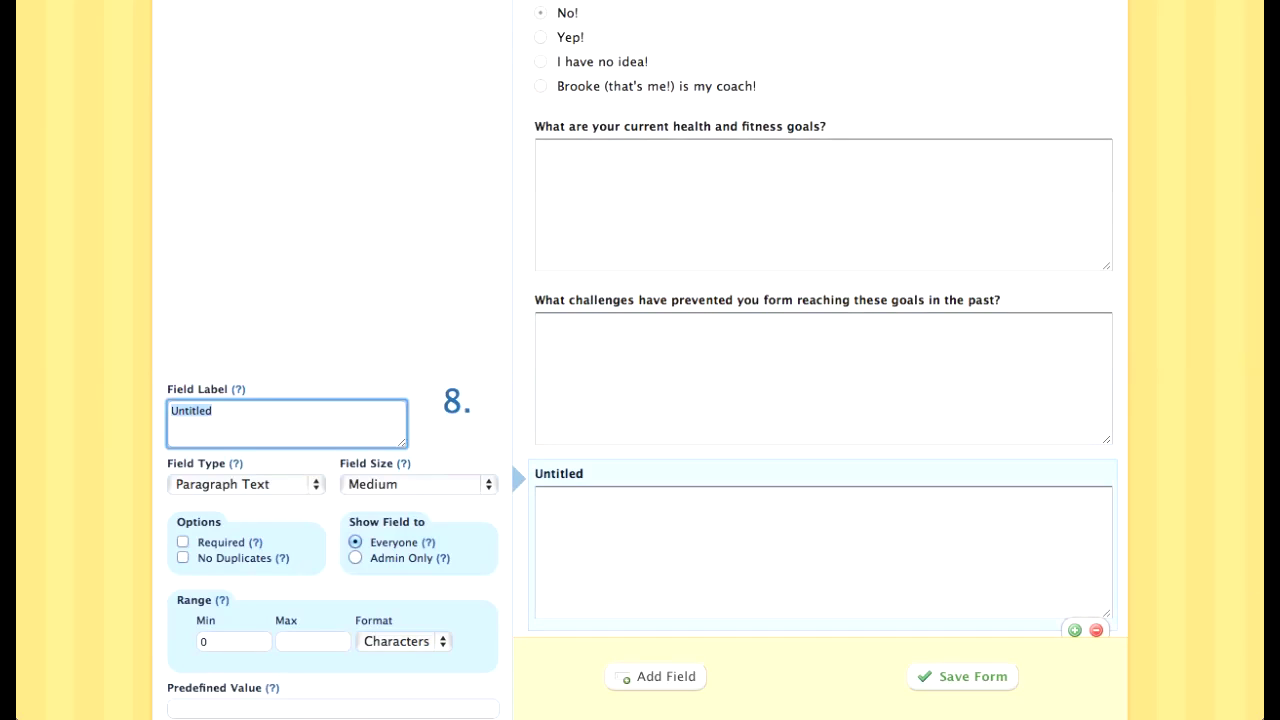
left_click(822, 372)
key("Left")
key("Left")
type("or rpesent")
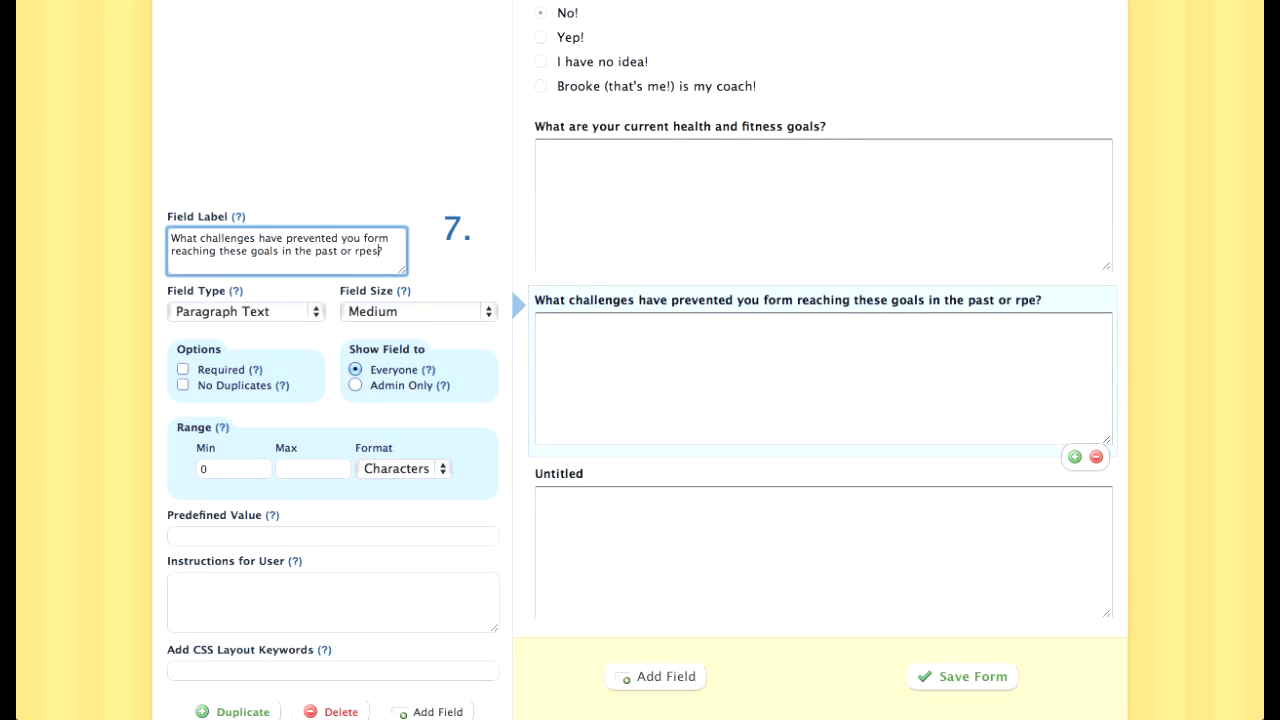
key("BackSpace")
key("BackSpace")
key("BackSpace")
key("BackSpace")
key("BackSpace")
key("BackSpace")
key("BackSpace")
type("prestn")
key("BackSpace")
key("BackSpace")
type("ent? Be specfic.")
key("BackSpace")
type(", the more you tell")
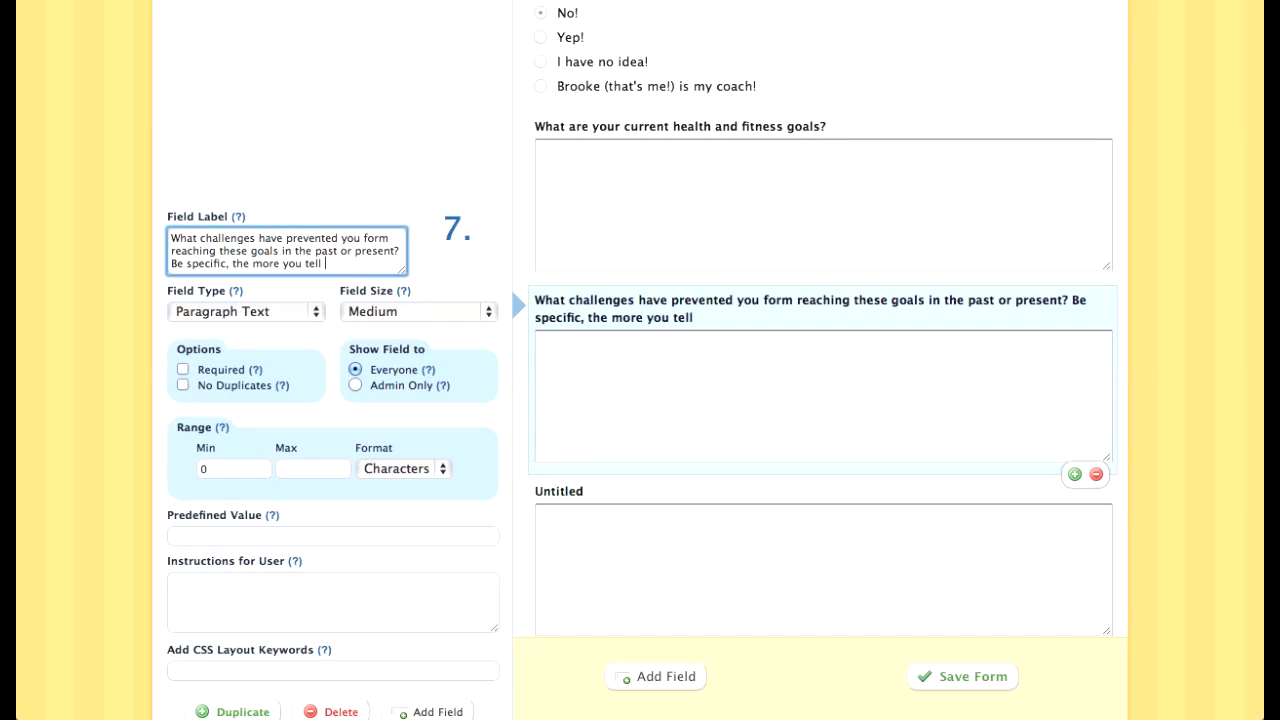
key("BackSpace")
key("BackSpace")
key("BackSpace")
type("tell me, the more I can")
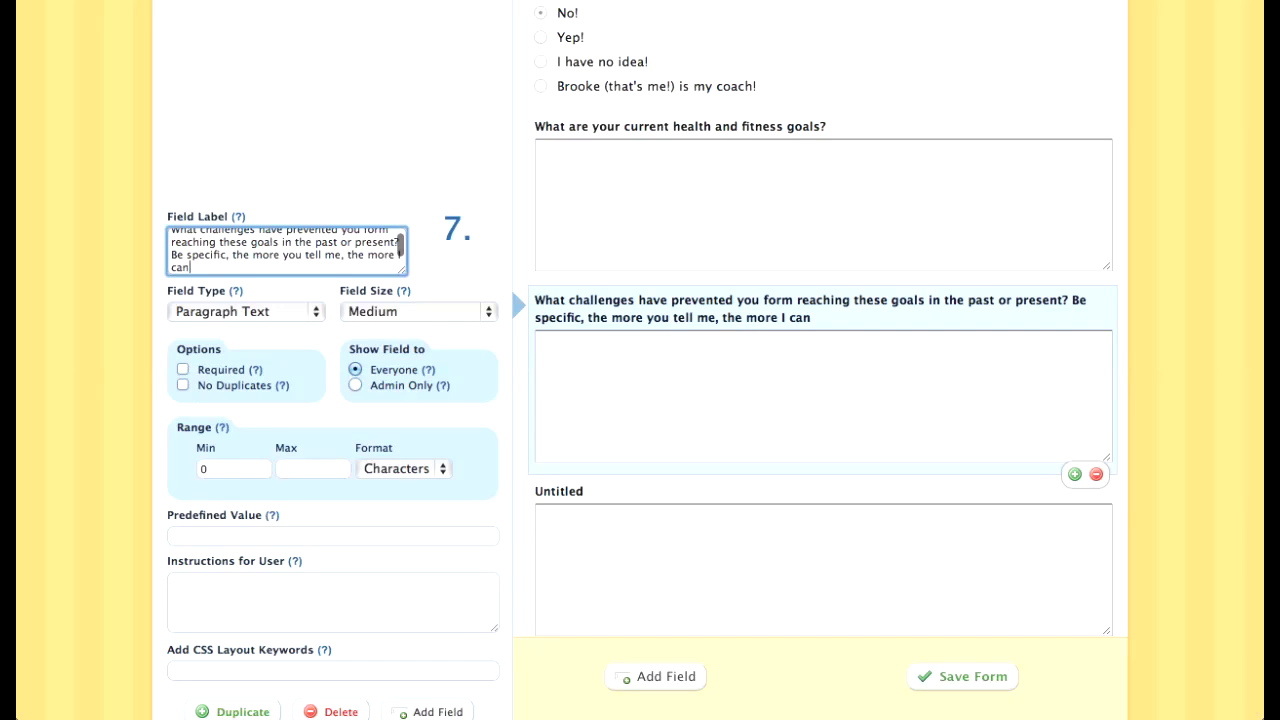
type(" help!")
Step: Move the 'Be specific…' sentence from the challenges question onto the fitness goals question
left_click_drag(219, 268, 171, 256)
key("super+c")
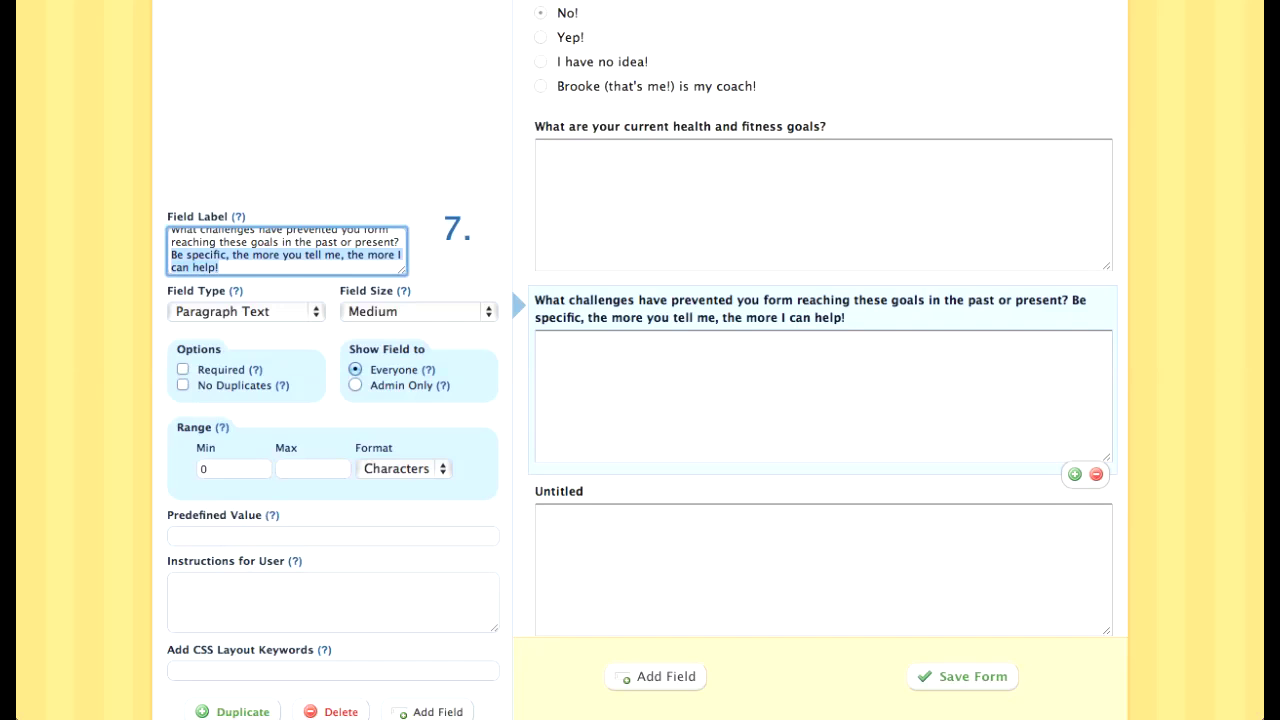
key("BackSpace")
left_click(820, 200)
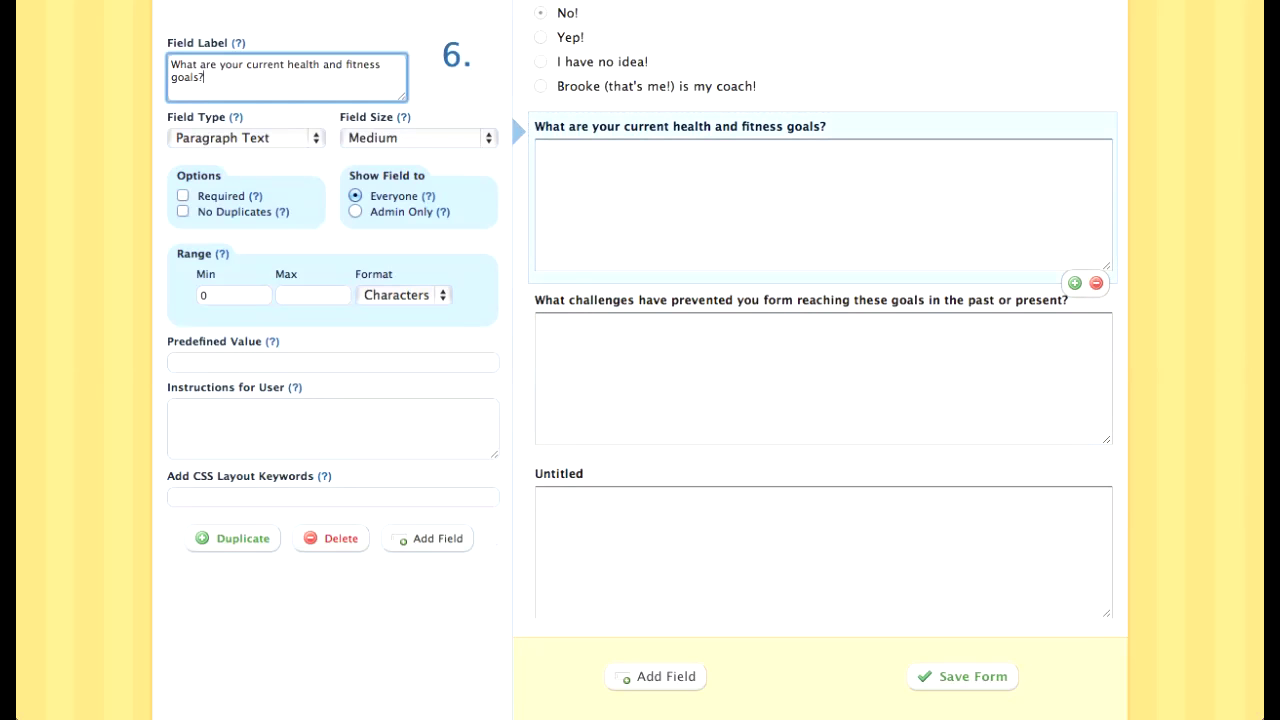
key("super+v")
Step: Append 'Also, share any other important info I might need to know!' to the challenges question
left_click(820, 395)
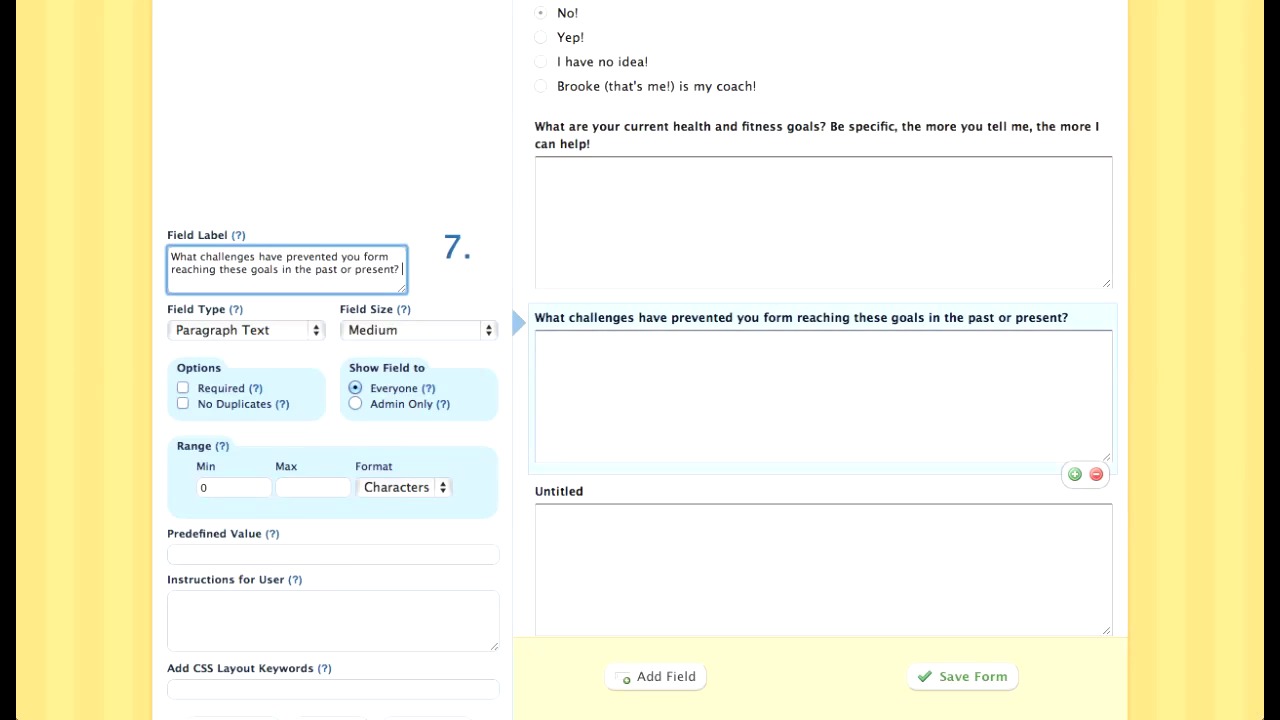
type("Also, shjare")
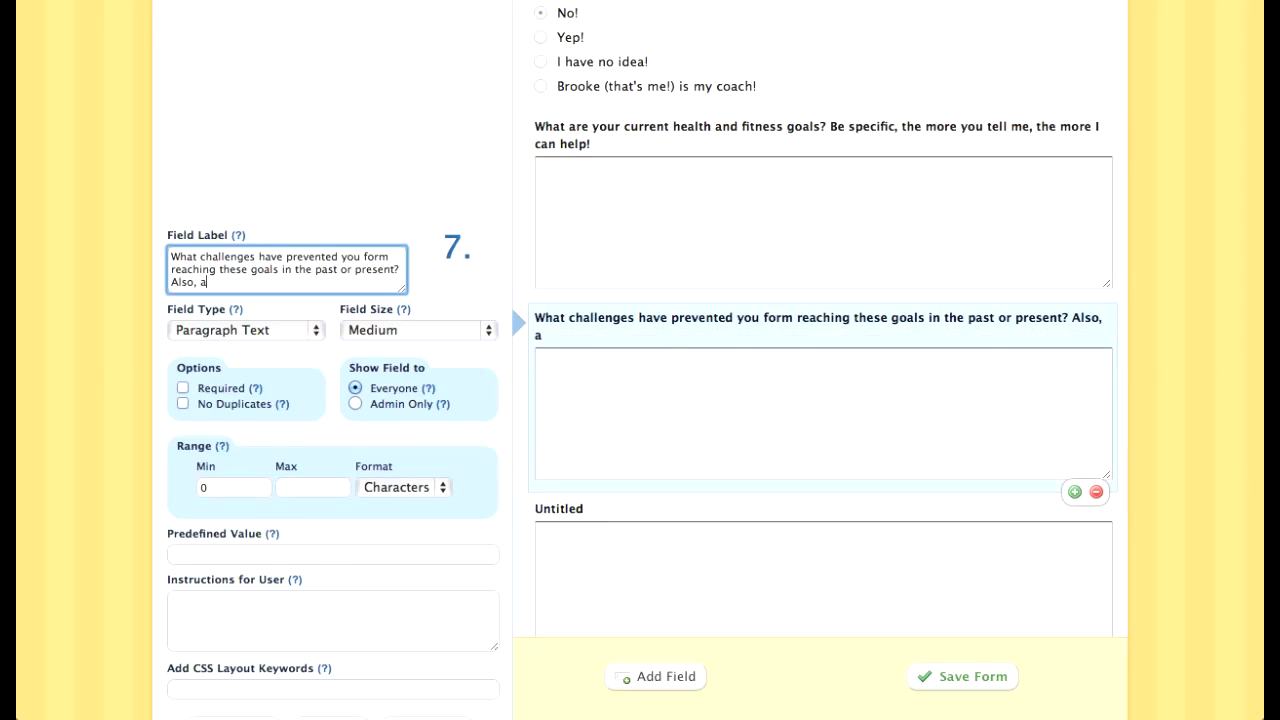
key("BackSpace")
key("BackSpace")
key("BackSpace")
key("BackSpace")
type("are any other important ino")
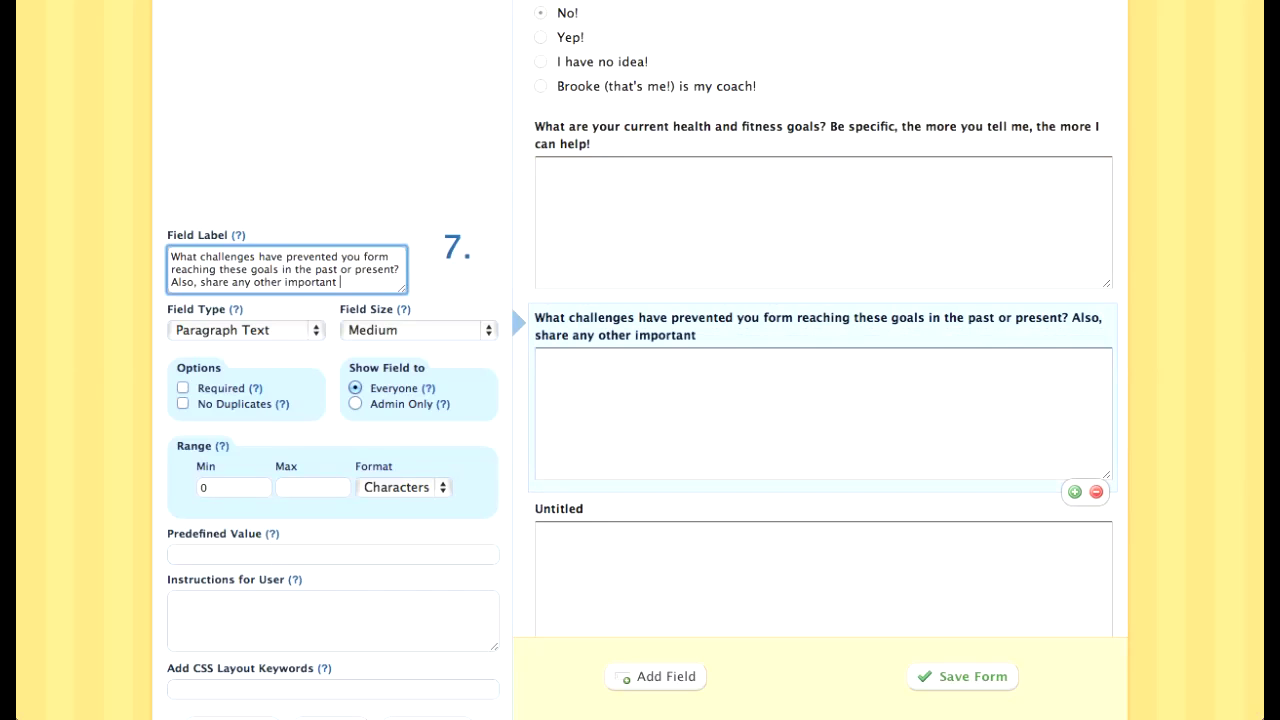
key("BackSpace")
type("g")
key("BackSpace")
type("fo I ni")
key("BackSpace")
type("mi")
key("BackSpace")
key("BackSpace")
key("BackSpace")
type("might need")
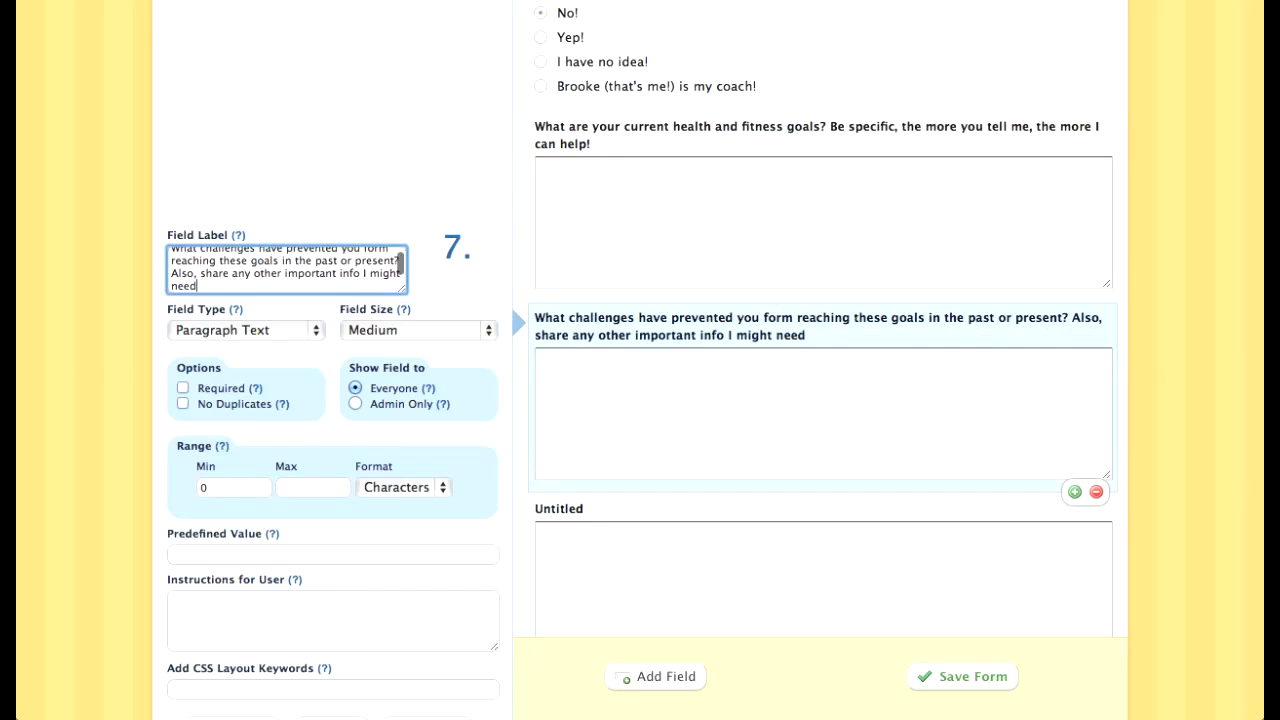
type(" to know!")
scroll(640, 360, "down", 1)
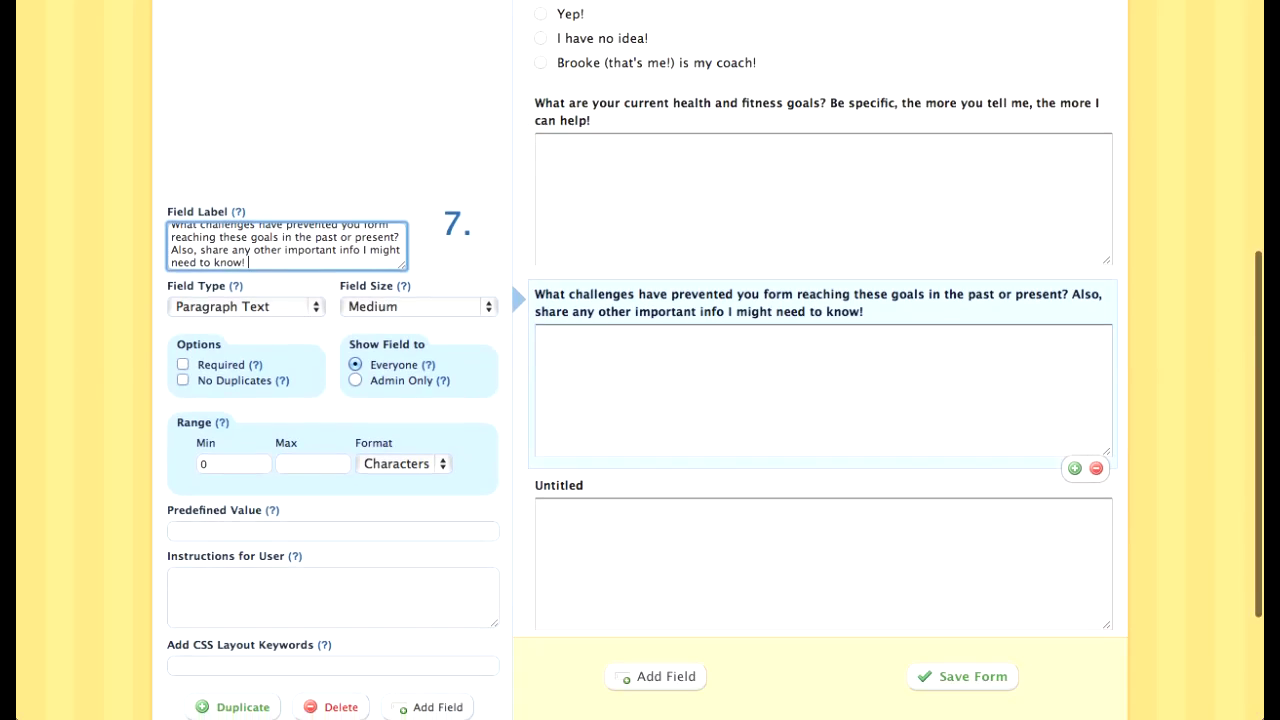
left_click(822, 553)
scroll(822, 553, "down", 2)
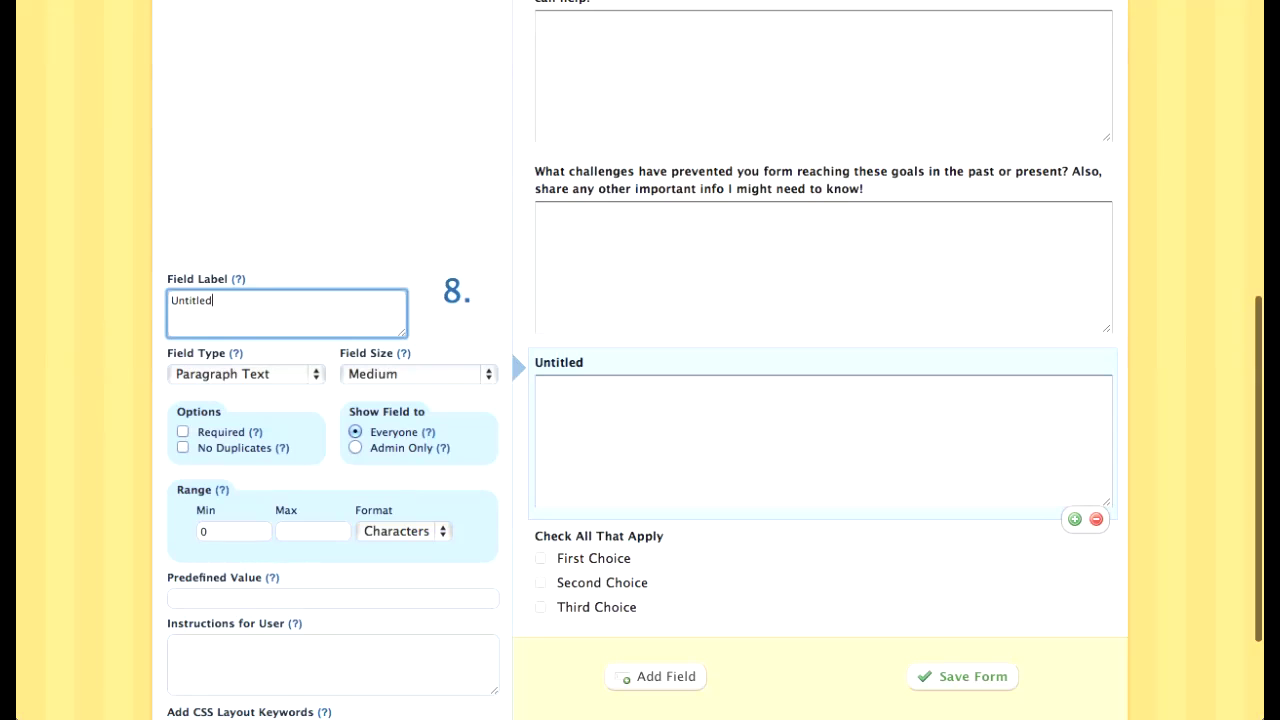
Step: Replace the third paragraph field's Untitled label with the current health, fitness and exercise question
key("ctrl+a")
type("What are you curre")
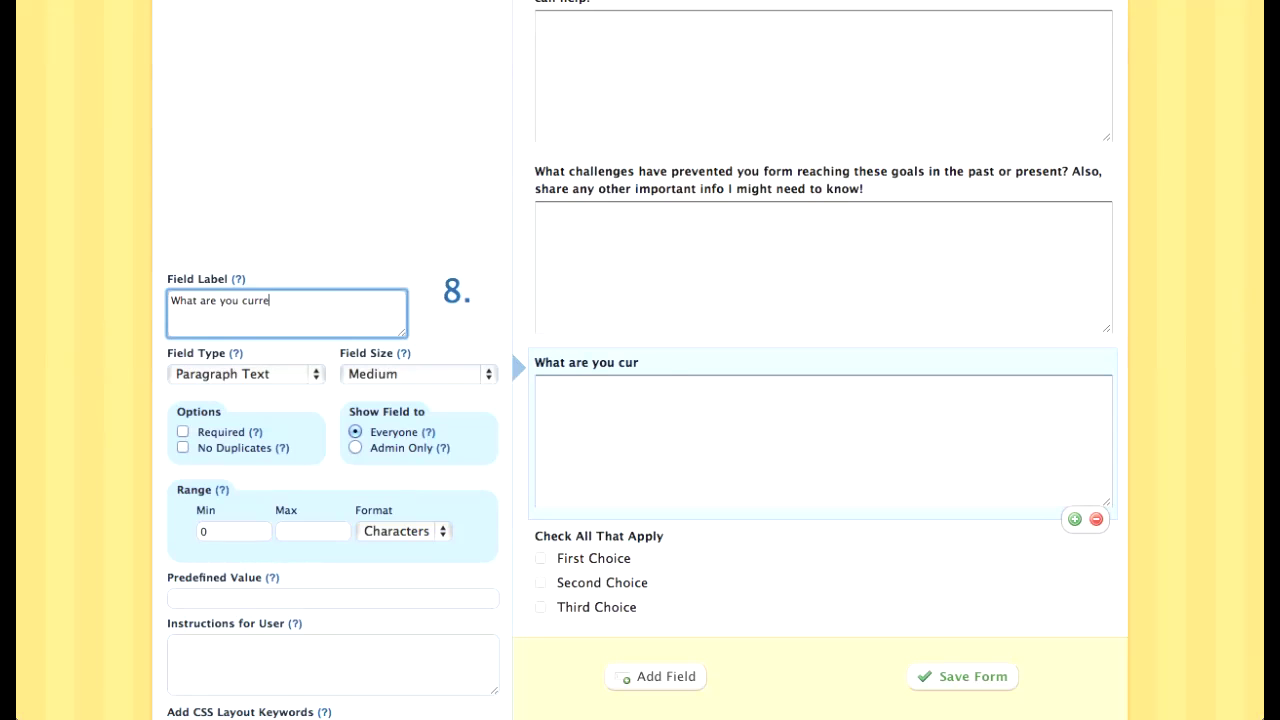
type("ntly doing as far as")
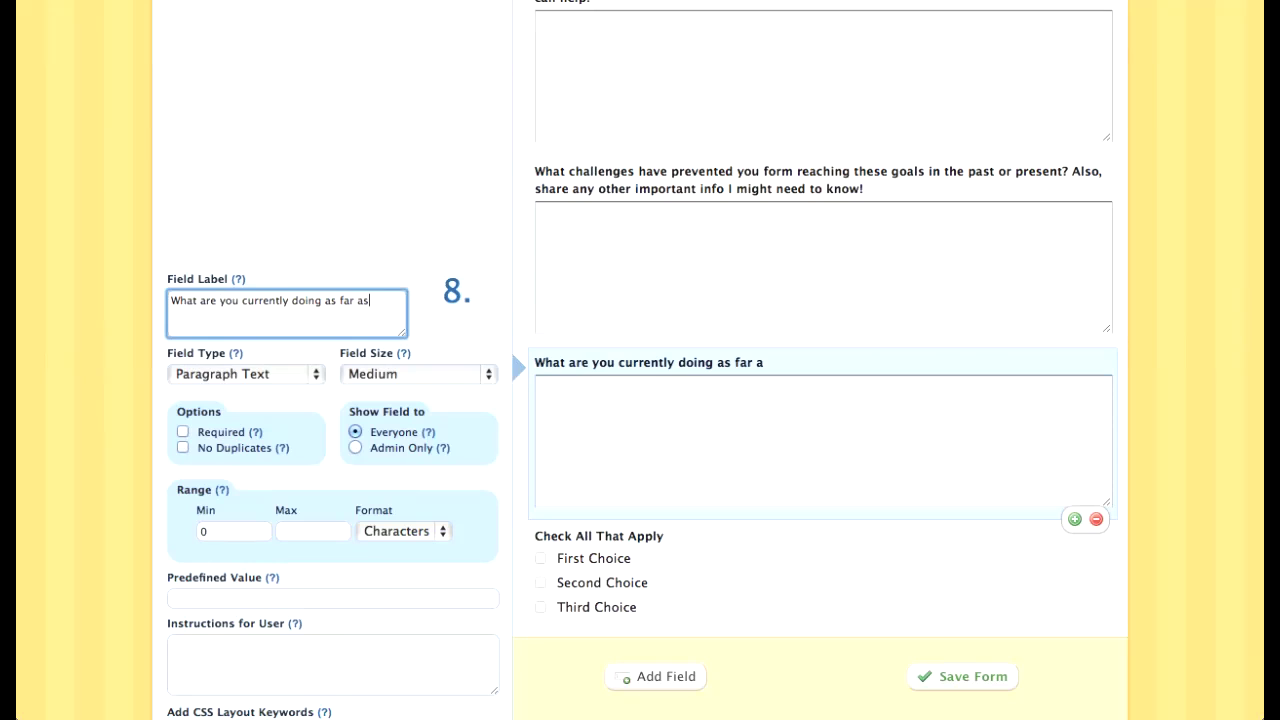
type(" health and fitness")
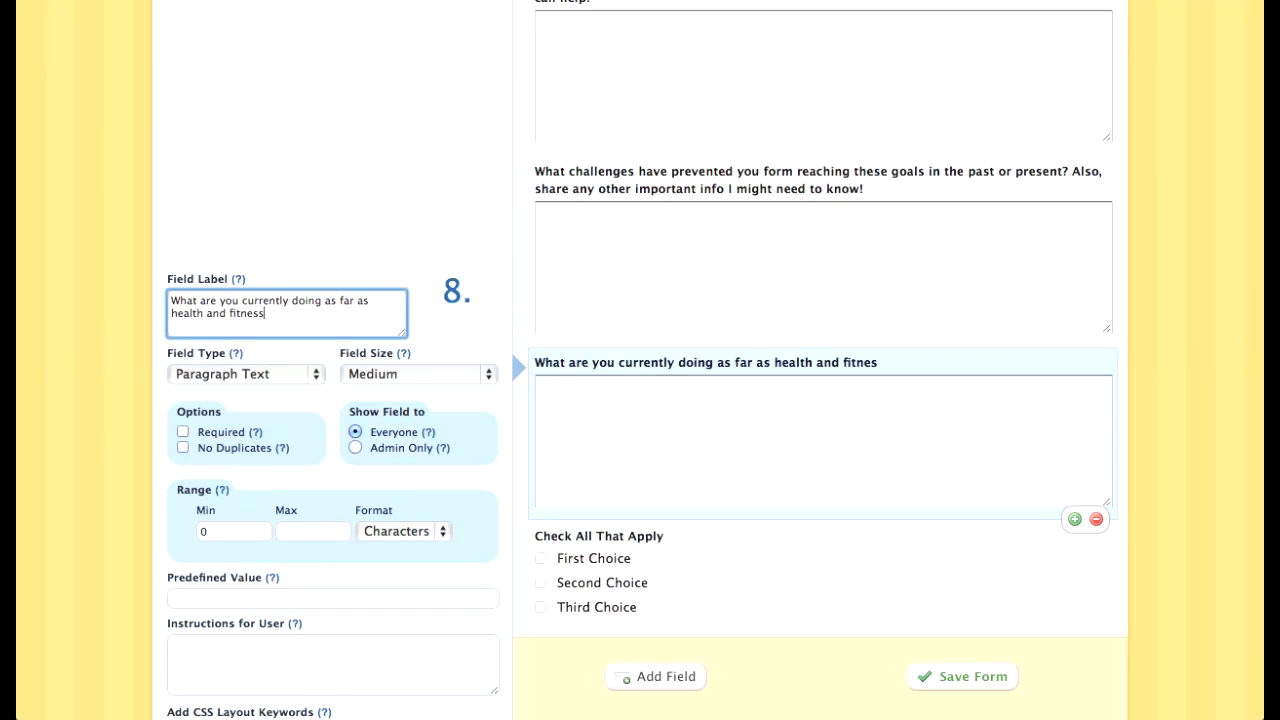
type(" and/or exercise?")
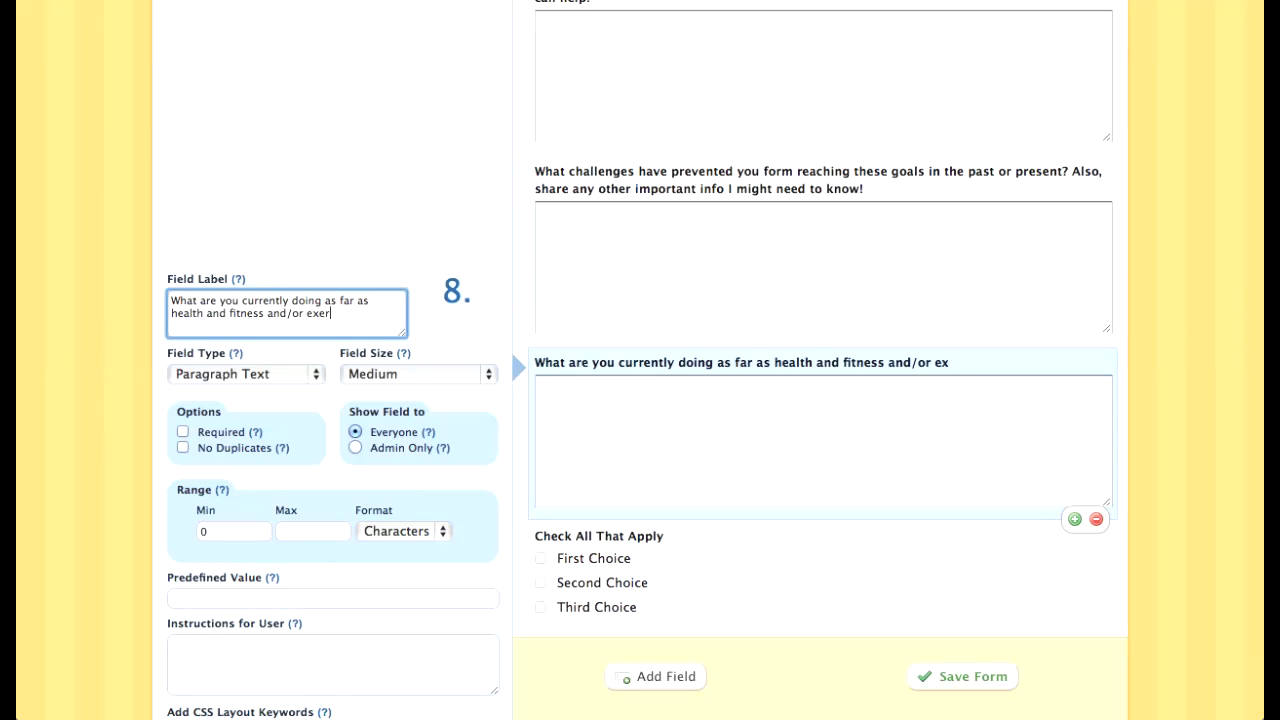
scroll(720, 410, "down", 3)
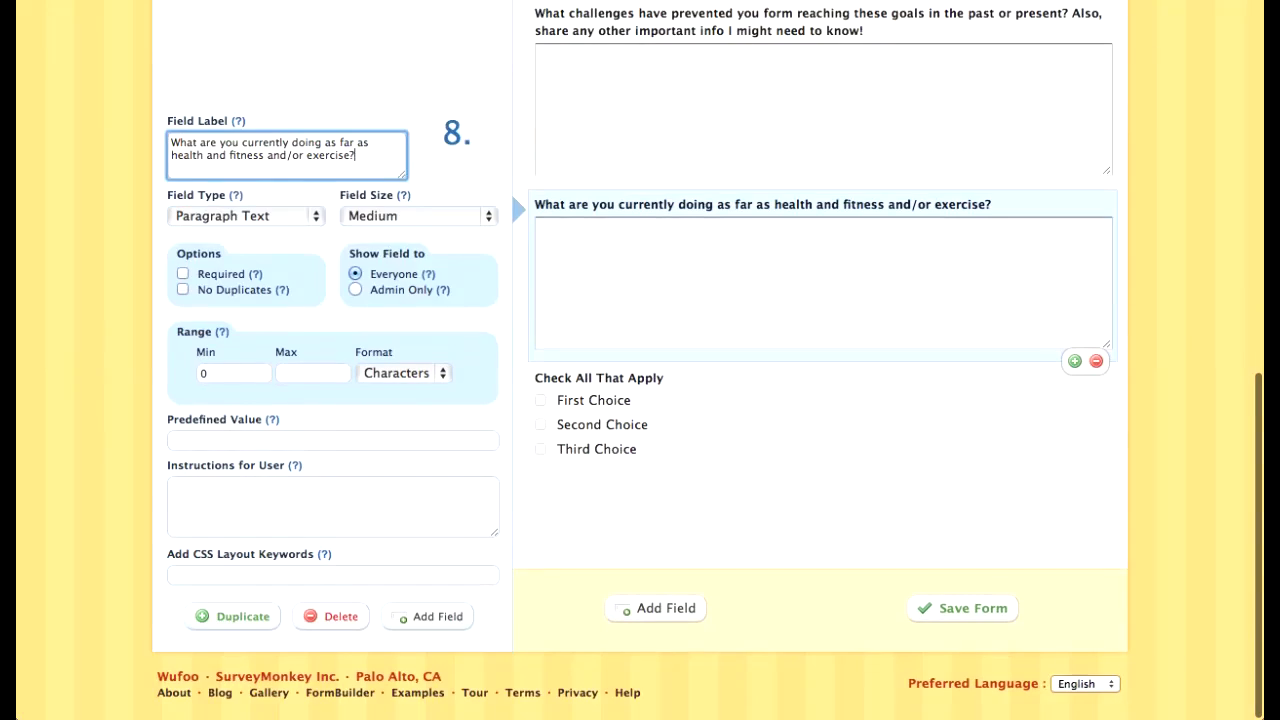
left_click(720, 410)
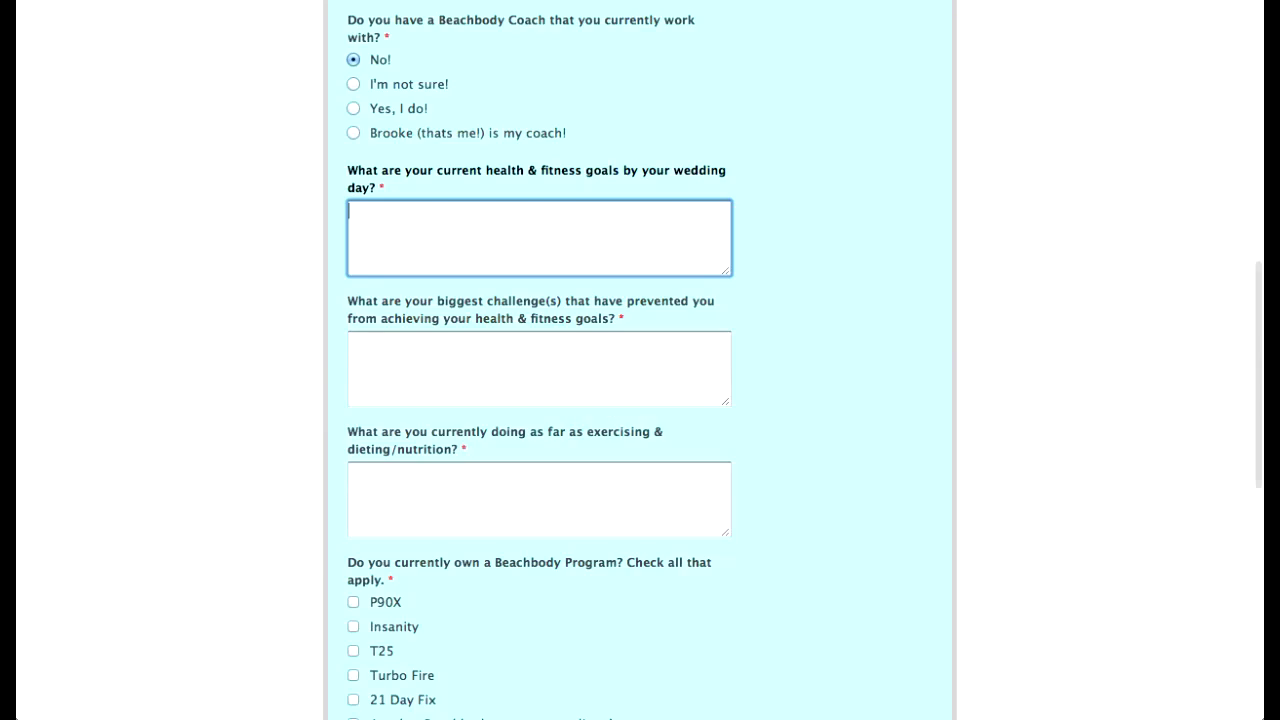
Step: Enter p90X as the first choice and label the field 'Do you own any of these programs?'
scroll(540, 360, "down", 5)
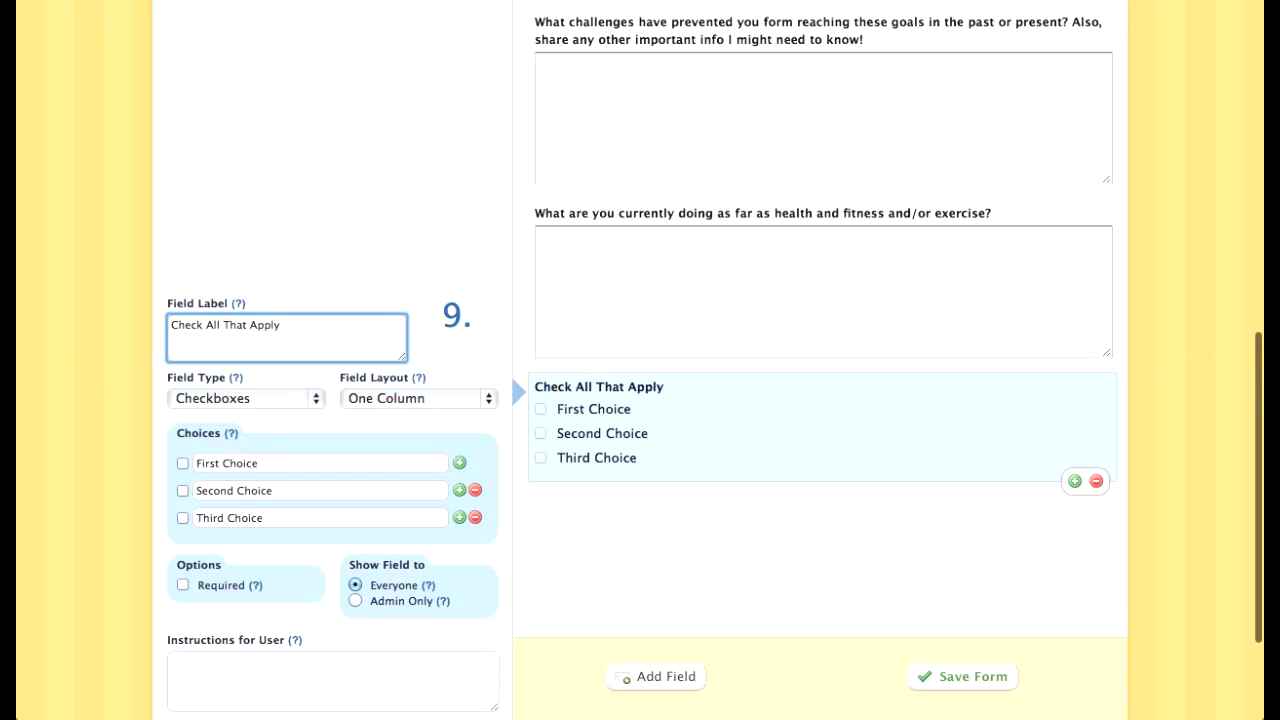
key("Tab")
type("p90X")
key("shift+Tab")
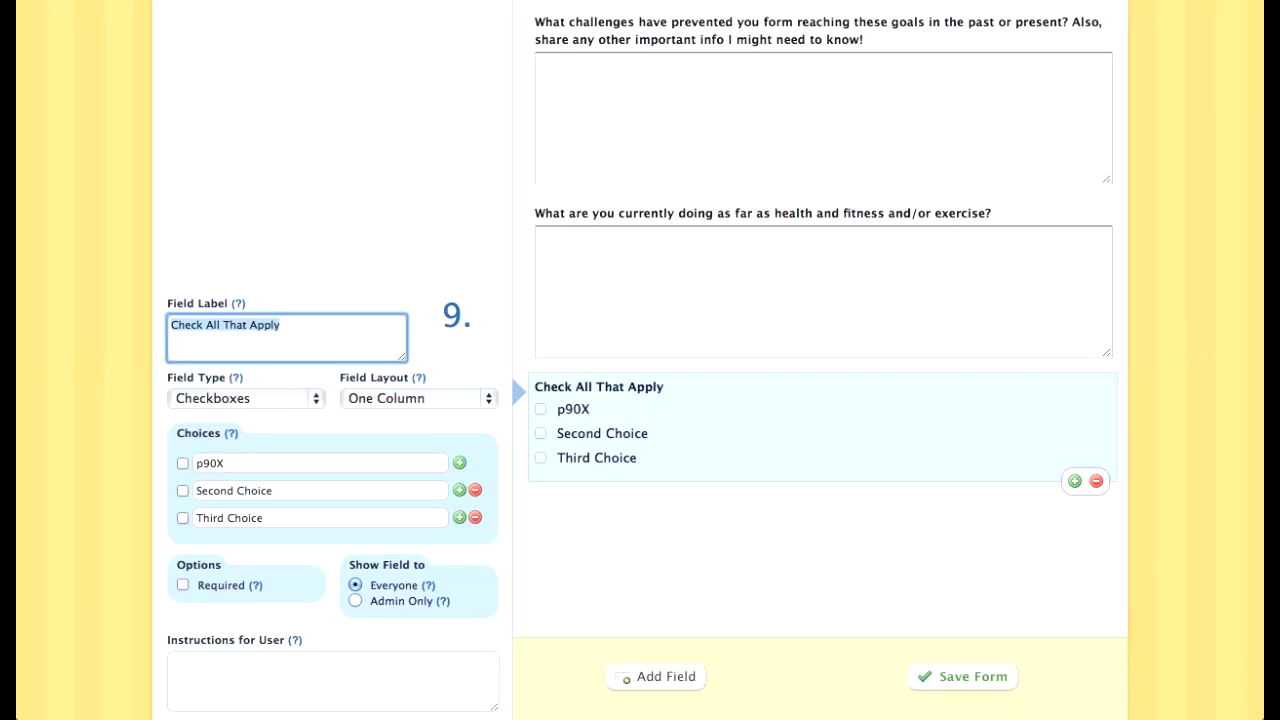
type("Do you own any of these programs?")
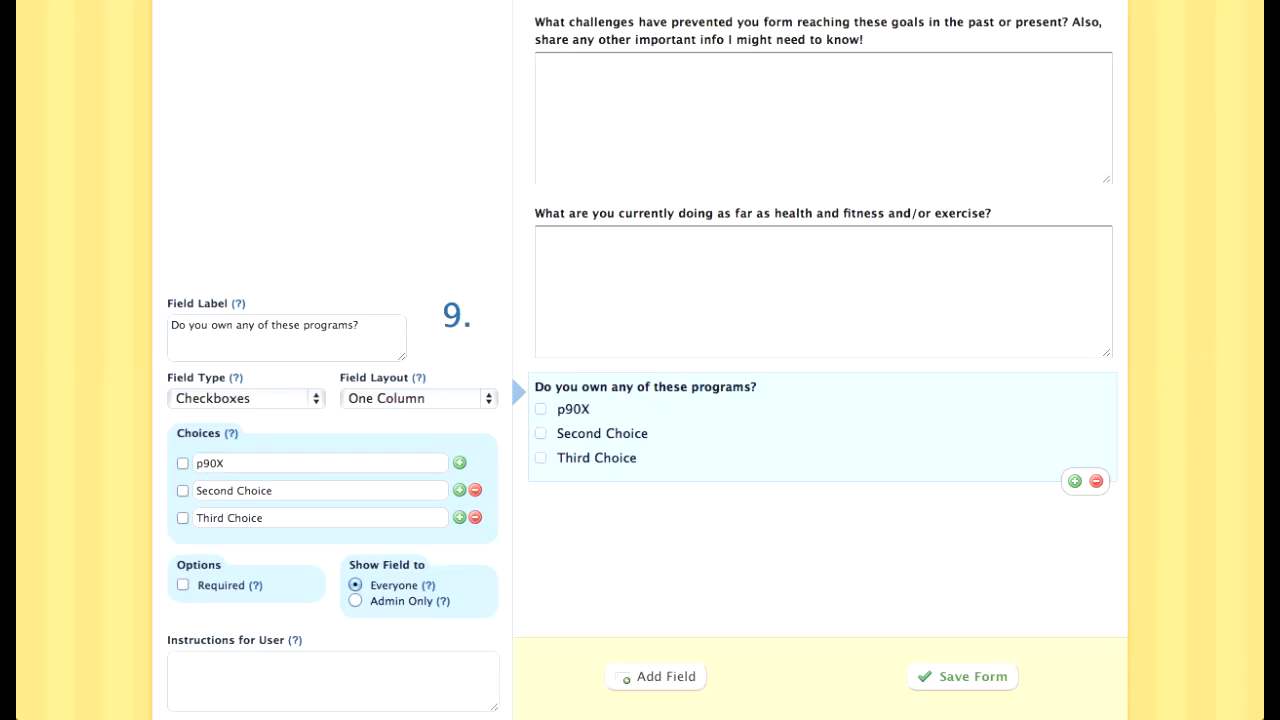
Step: Replace the second and third choices with 21 Day Fix and Insanity
double_click(255, 491)
triple_click(255, 491)
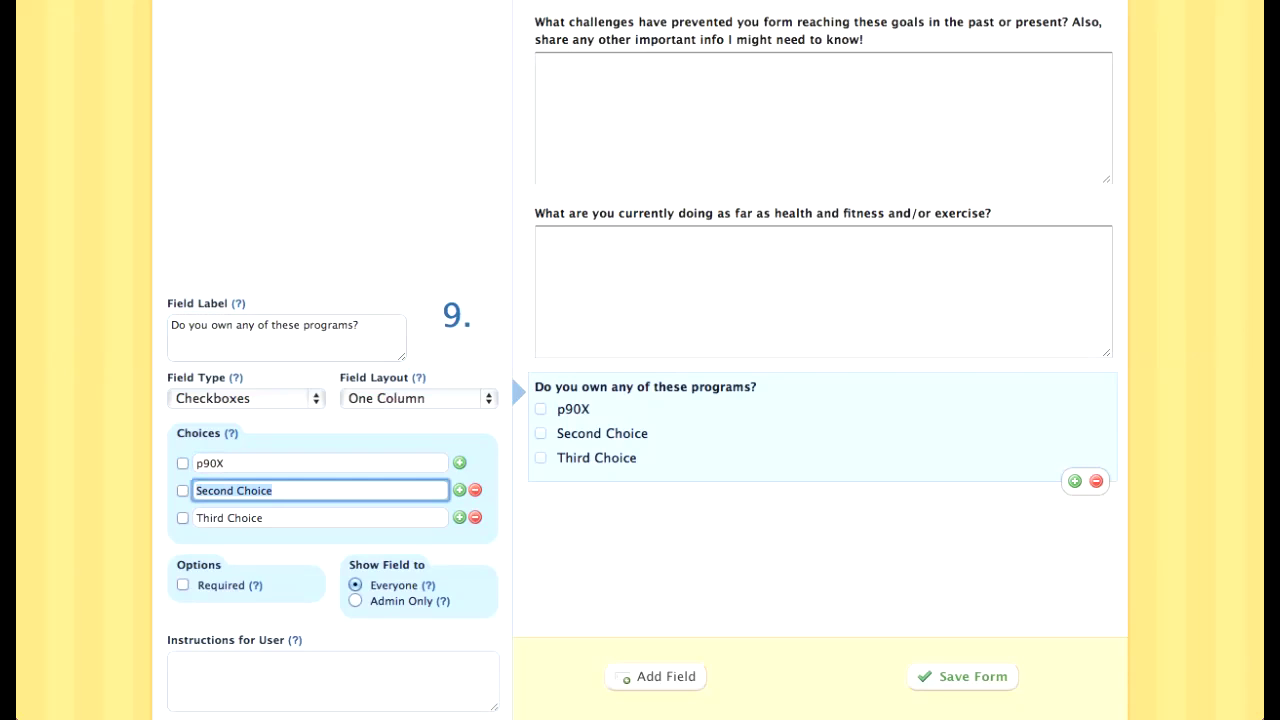
type("21 Day Fix")
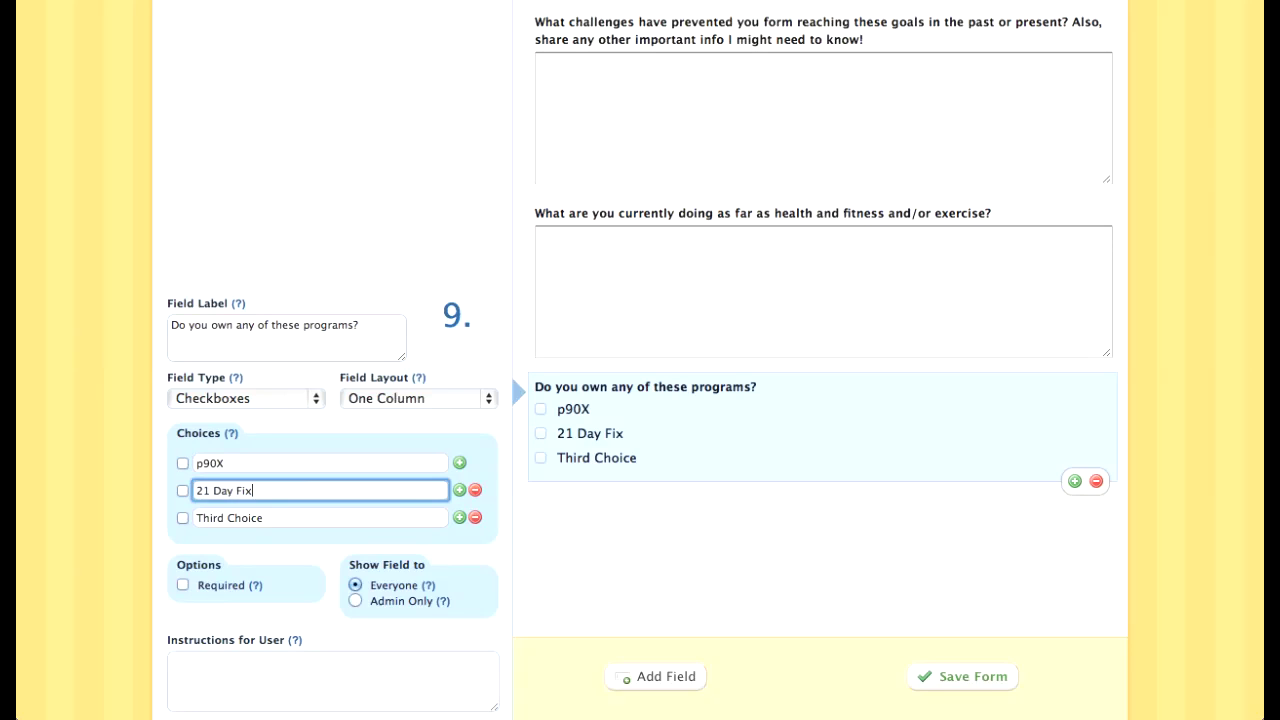
double_click(253, 518)
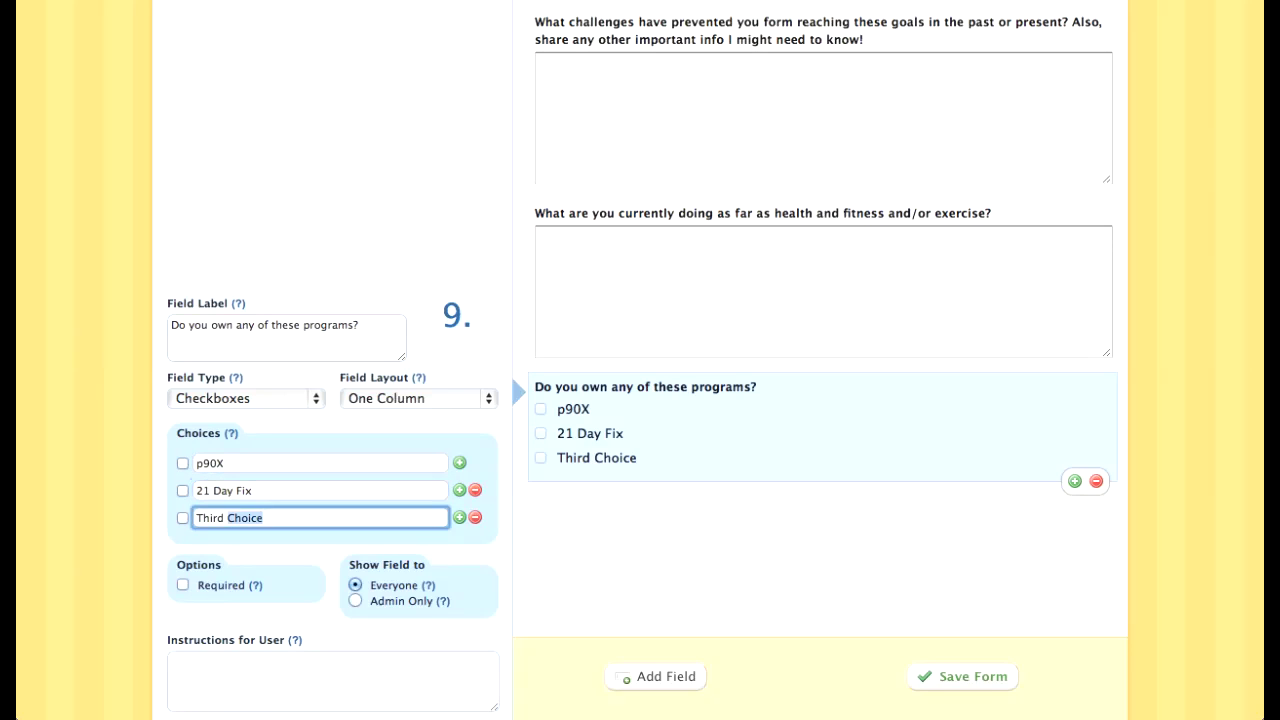
triple_click(253, 518)
type("Insanity")
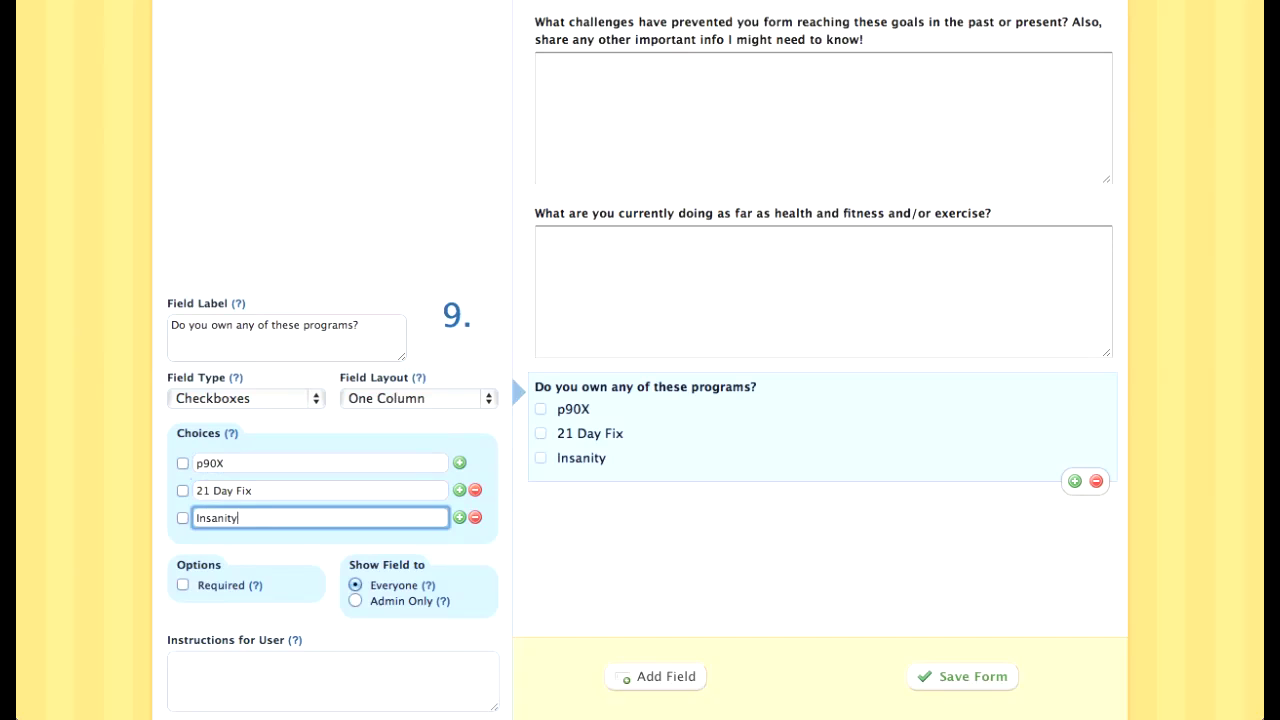
Step: Add TurboFire as a fourth checkbox choice
key("Return")
left_click(290, 545)
type("T")
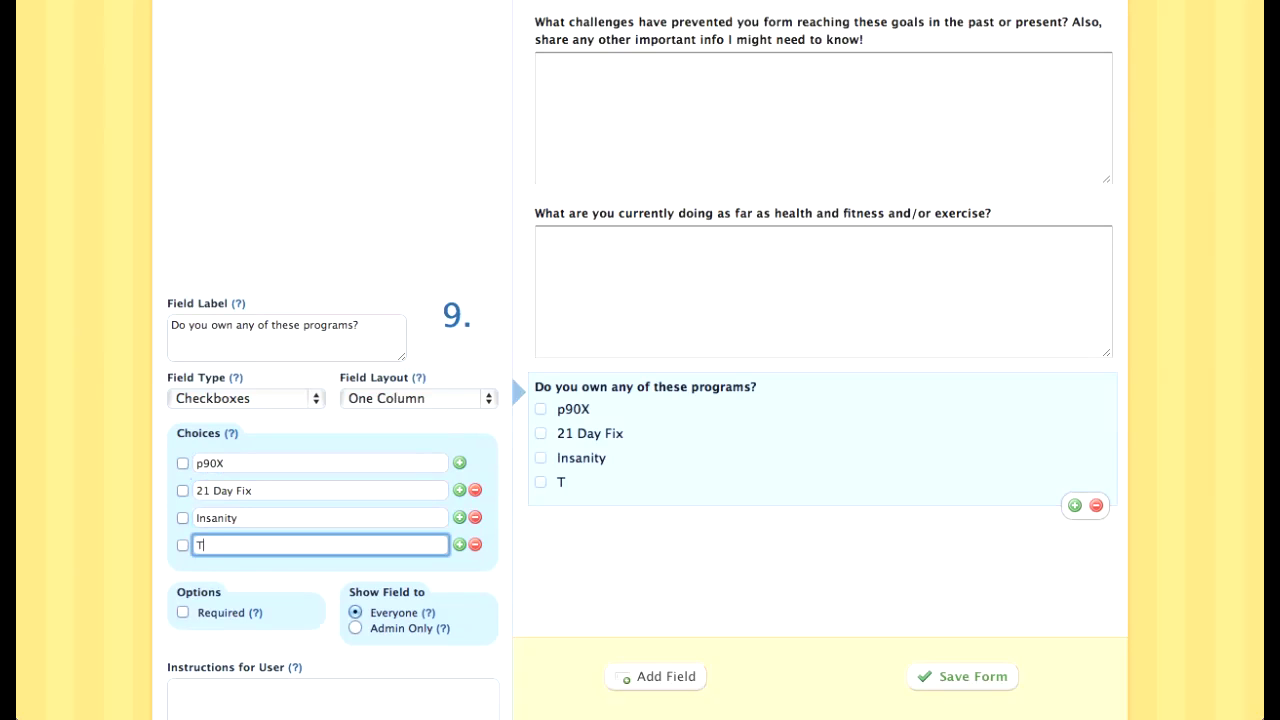
type("urboFire")
key("Tab")
Step: Add a fifth choice, type PiYo, then clear it again
left_click(460, 545)
left_click(320, 572)
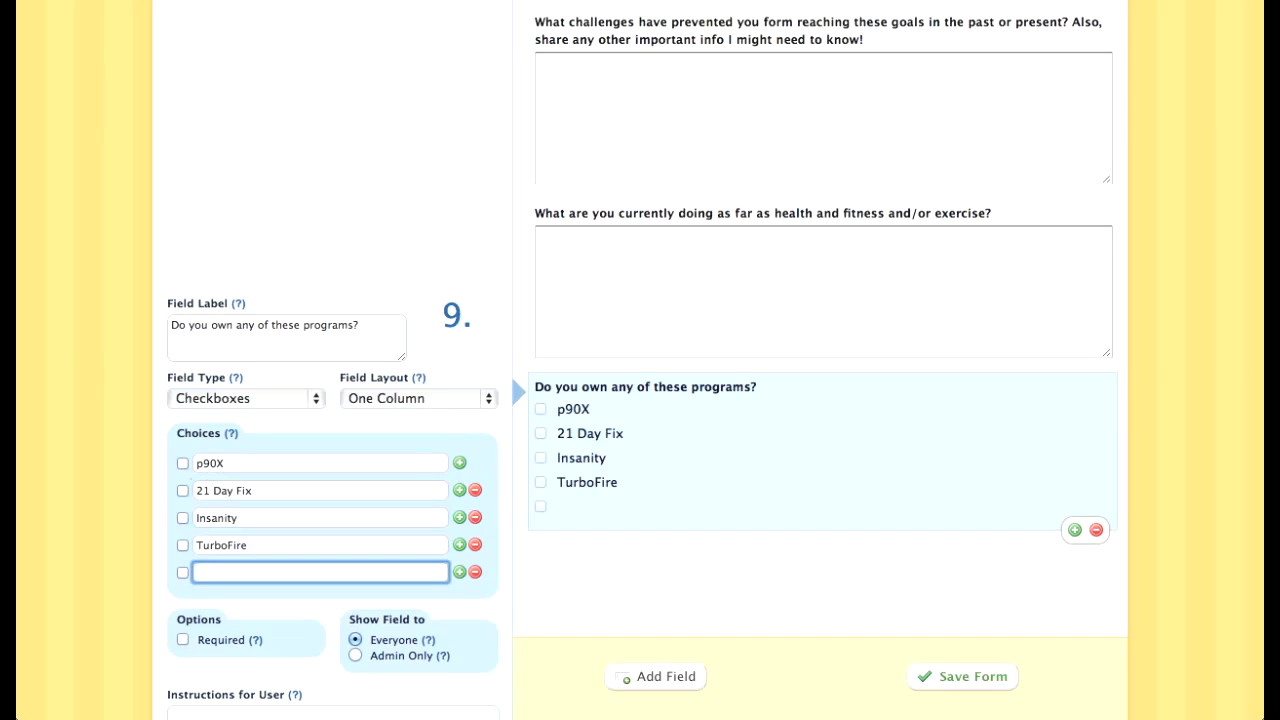
type("Piy")
key("BackSpace")
type("Yo")
key("super+a")
key("BackSpace")
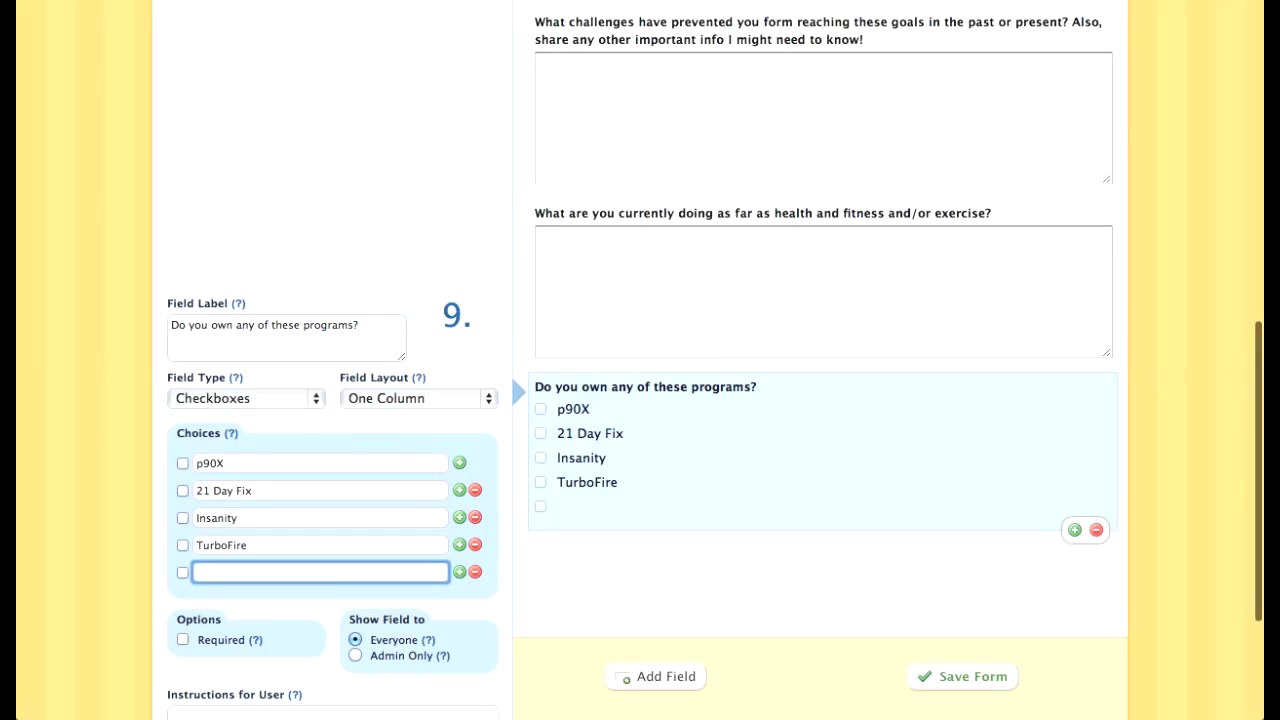
Step: Add choices T25, 'Another Beachbody program not listed' and 'No, I do not own any Beachbody programs'
type("T25")
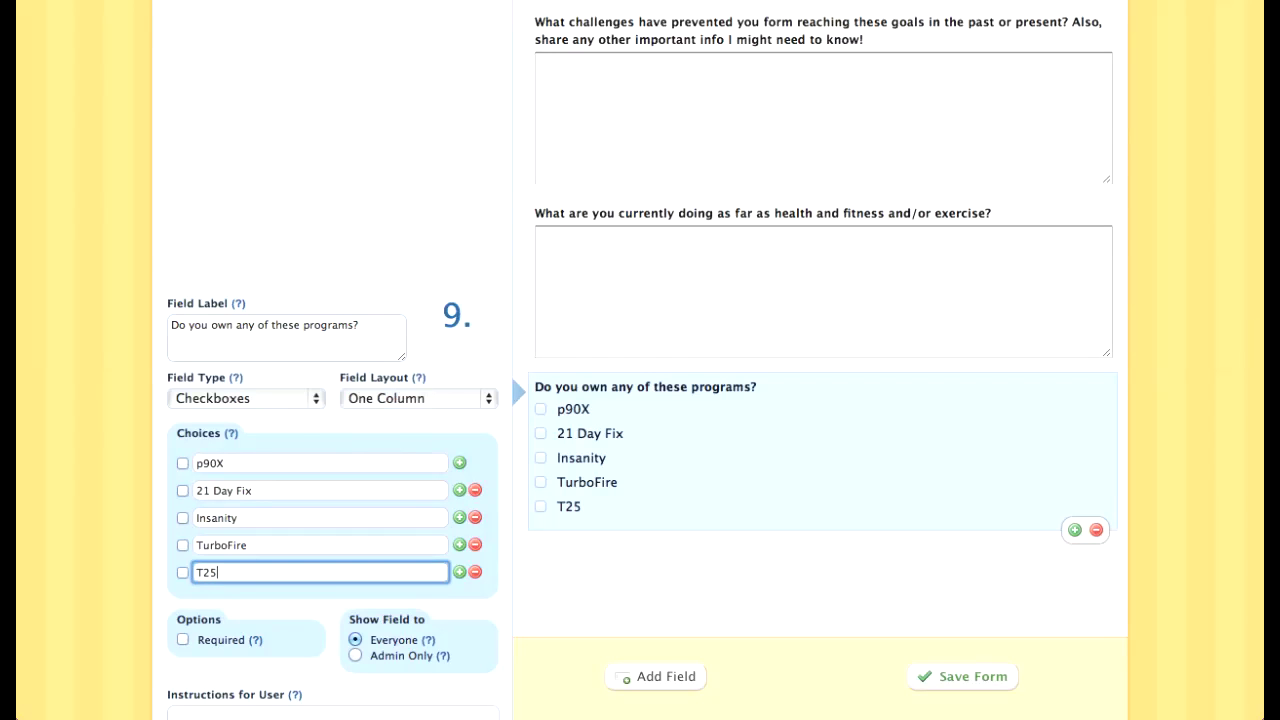
key("Return")
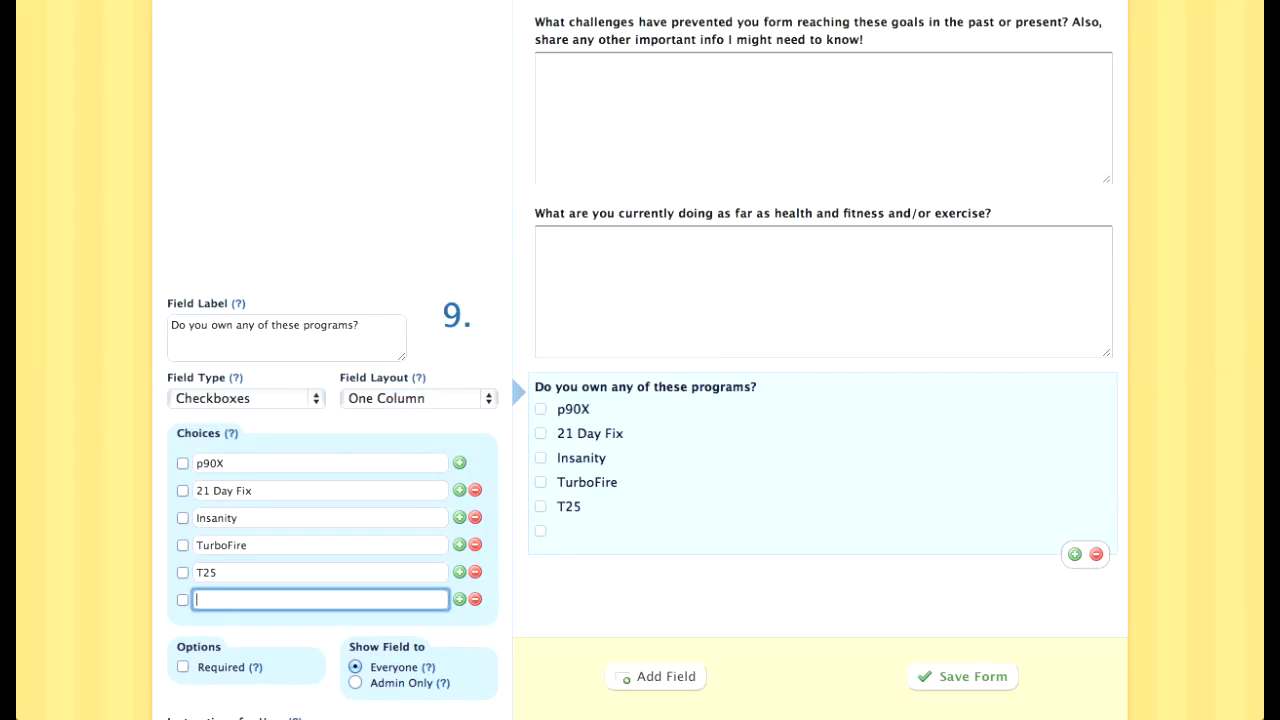
type("Another Beachbody ")
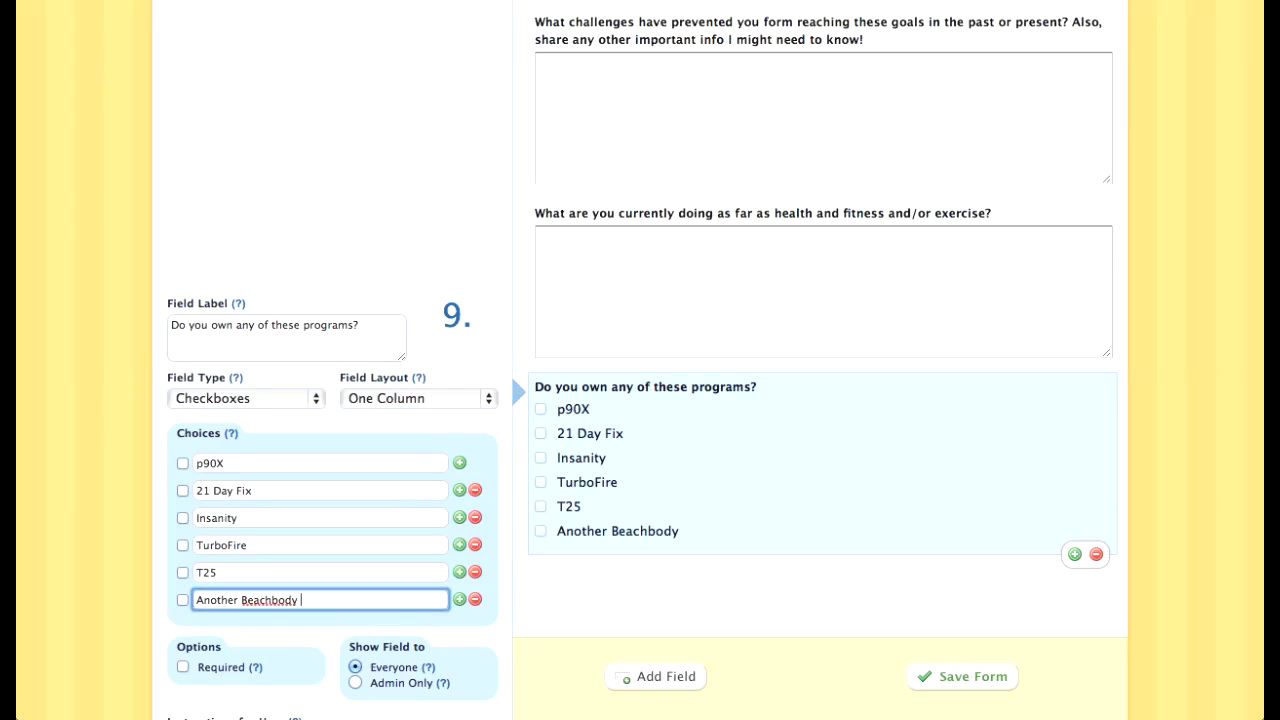
type("program not listed")
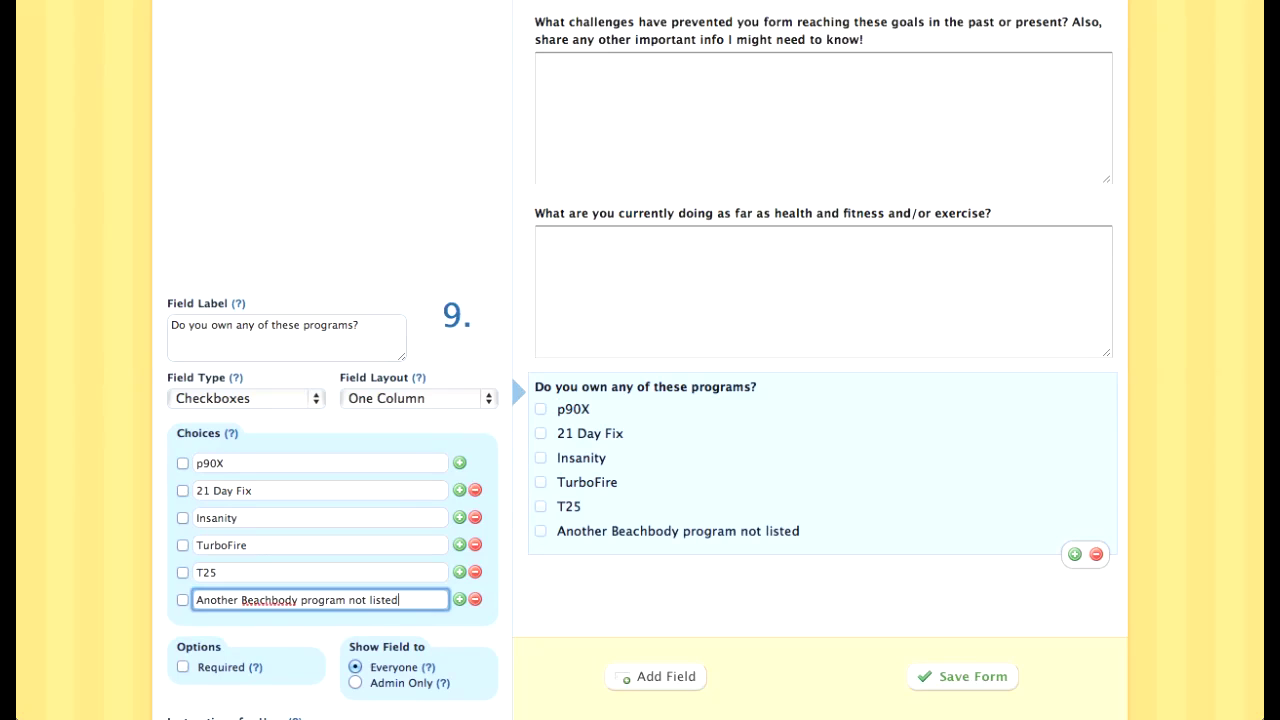
key("Return")
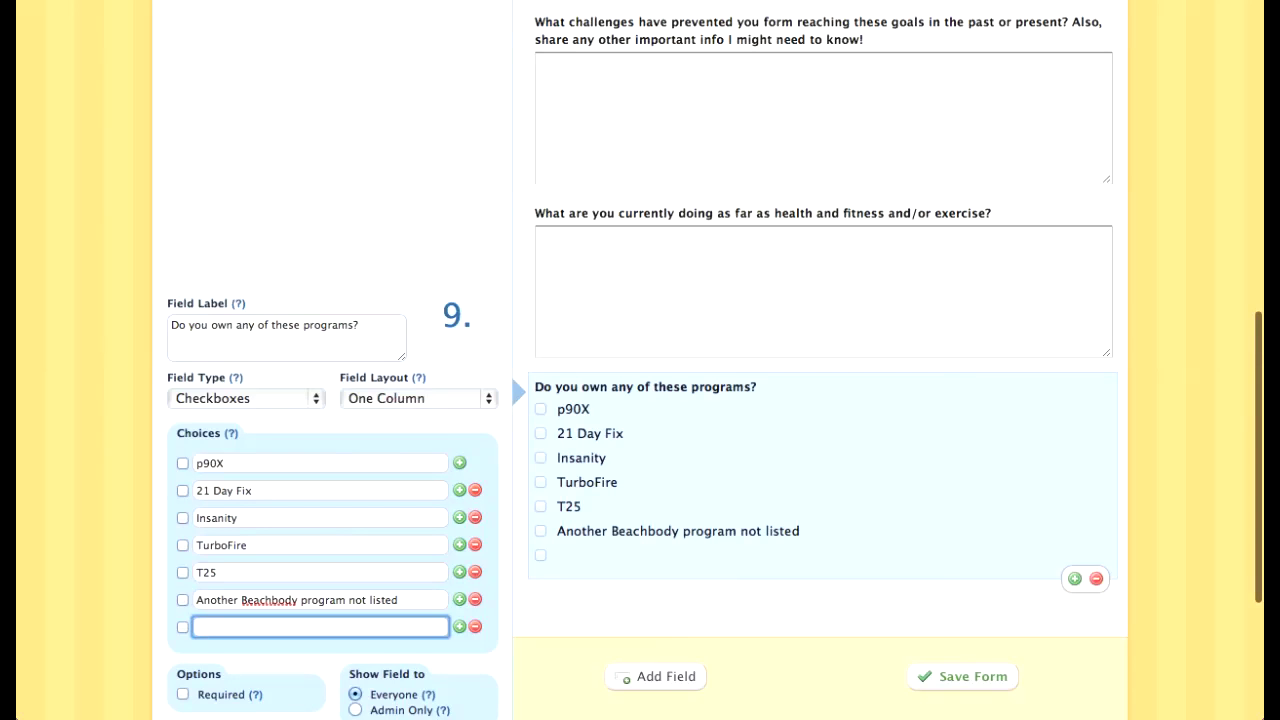
type("No, I do not o")
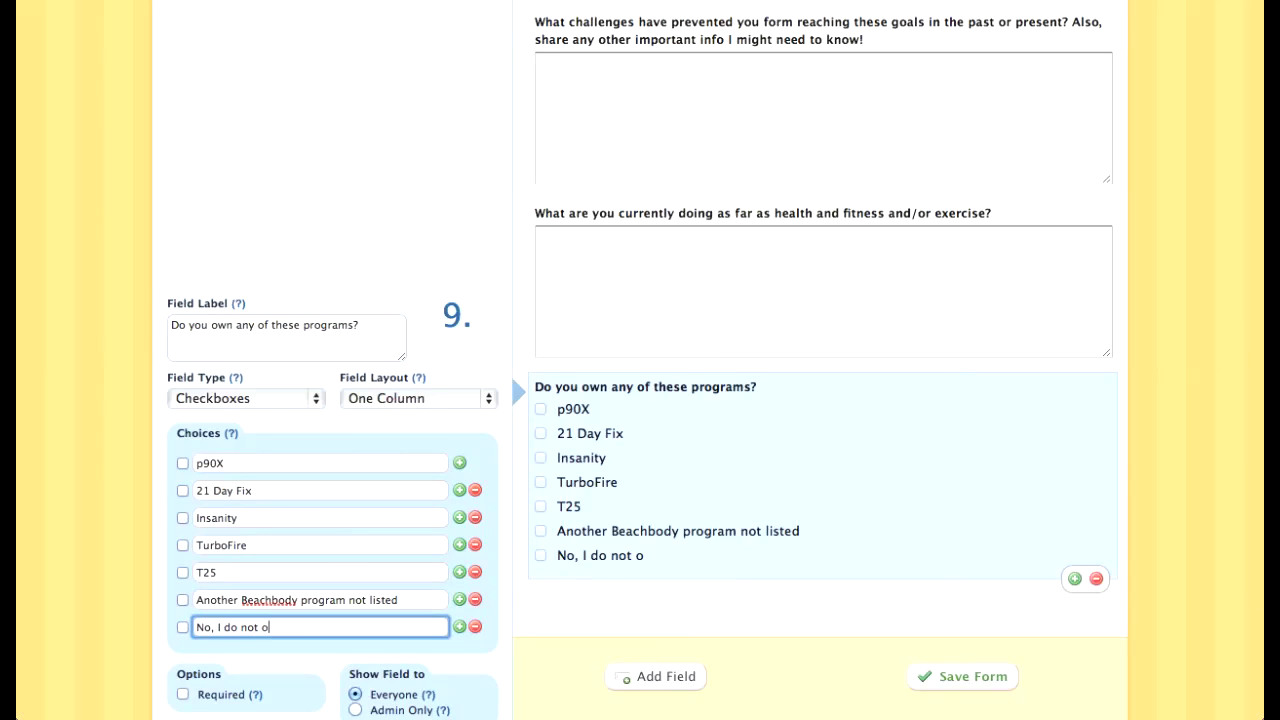
type("wn any Beachb")
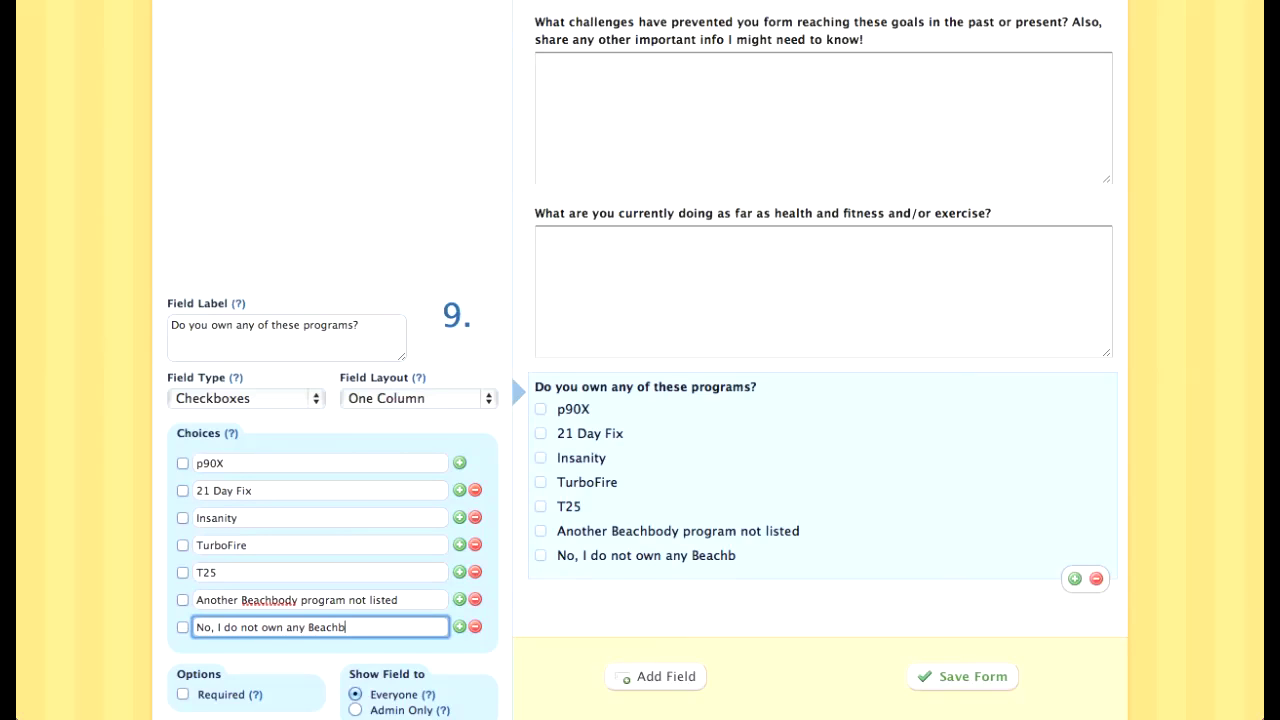
type("ody programs")
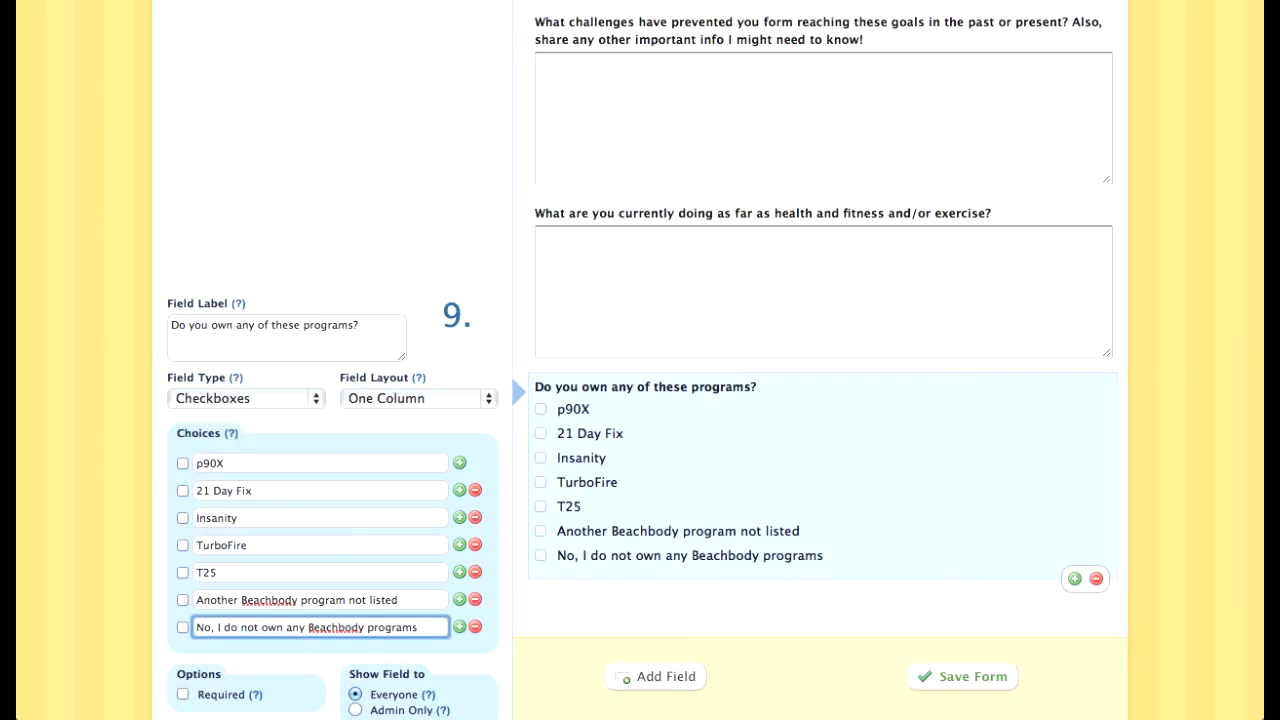
Step: Append 'Check all that apply' to the question label and mark the question required
scroll(640, 400, "down", 3)
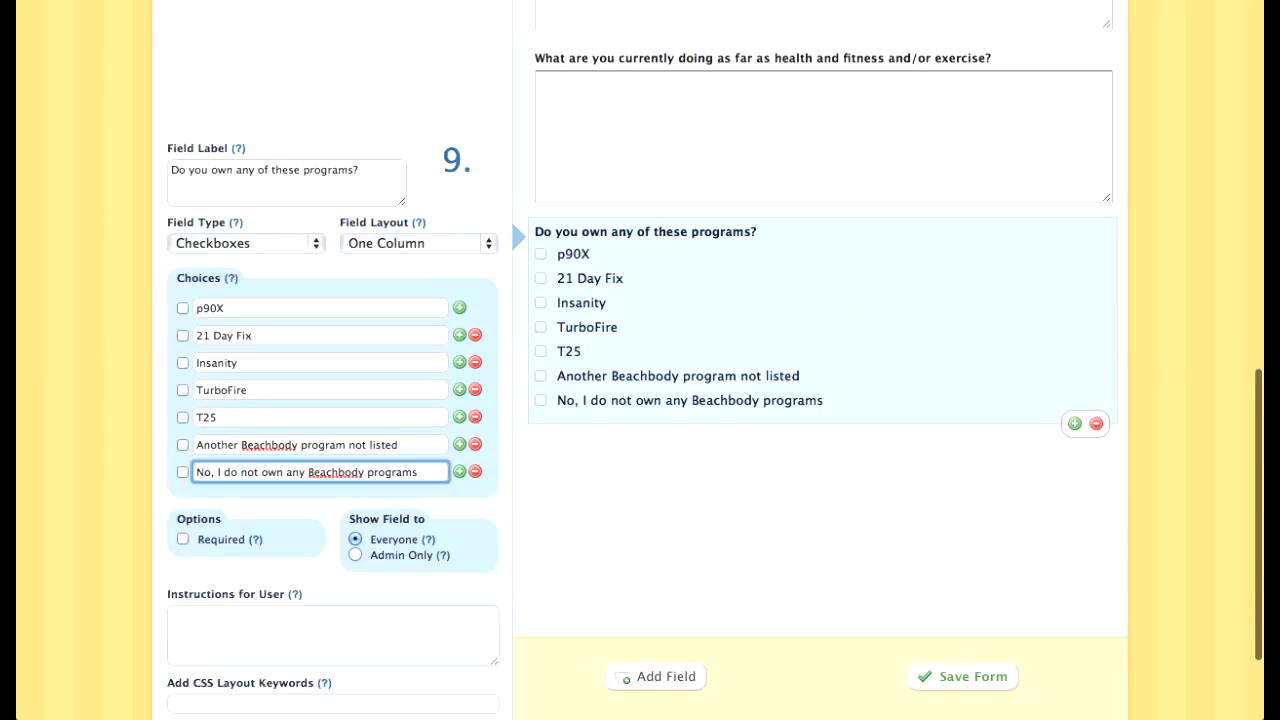
left_click(359, 128)
type("Che")
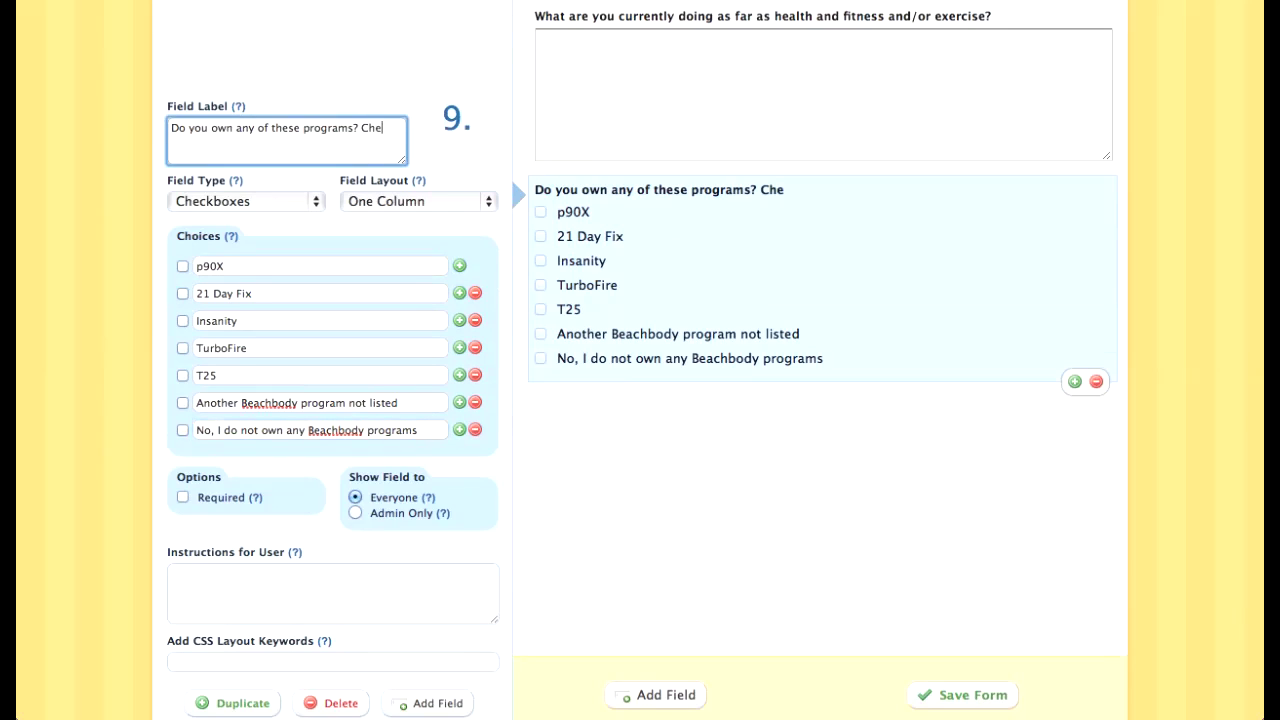
type("ck all that apply!")
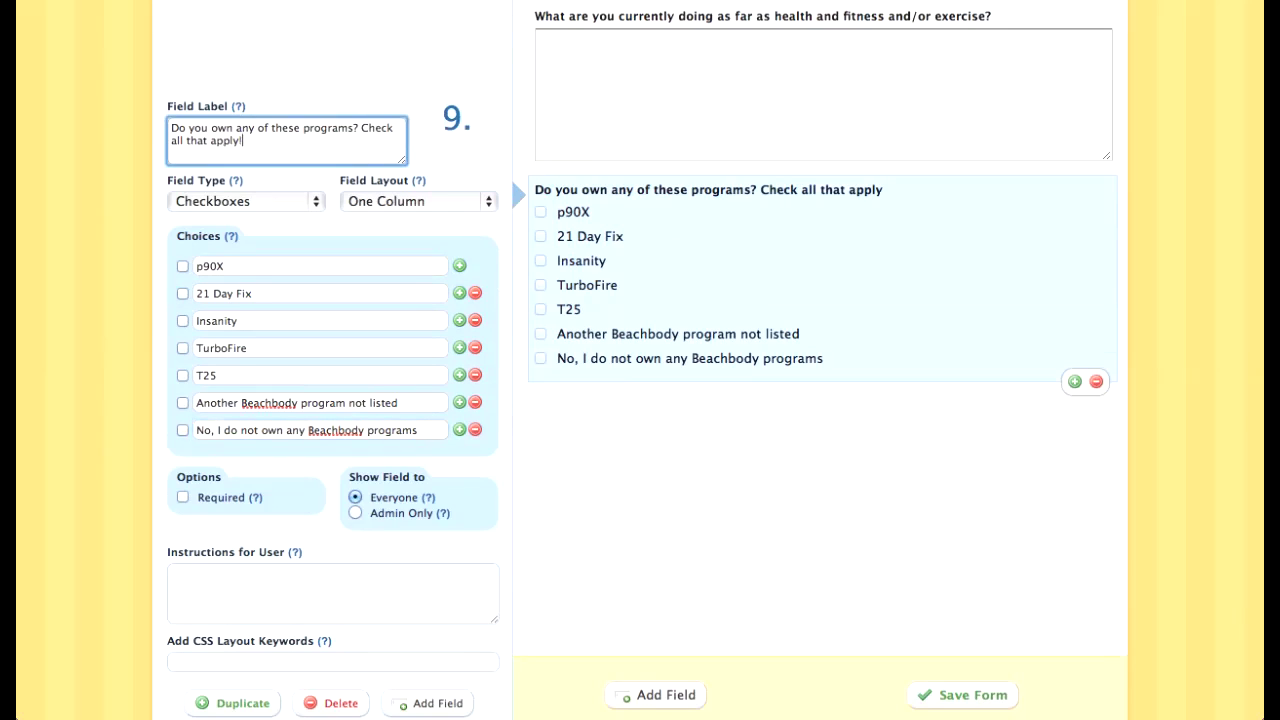
left_click(655, 695)
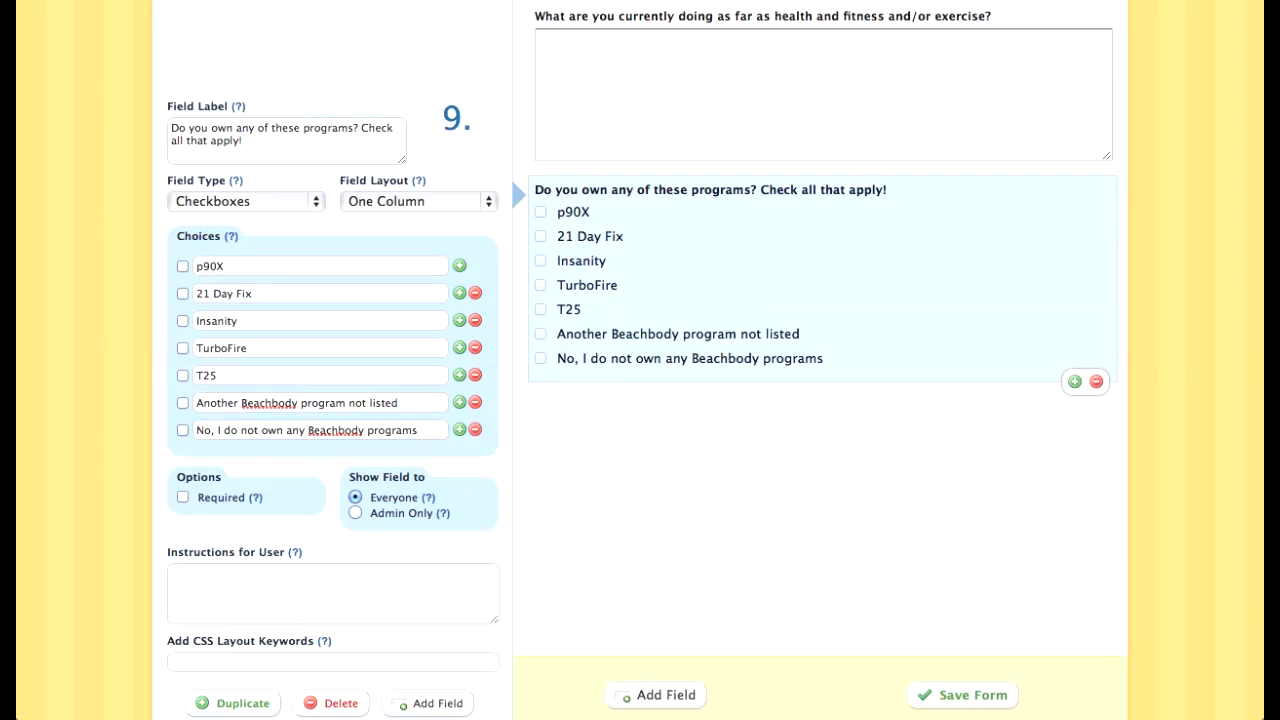
left_click(182, 497)
left_click(760, 100)
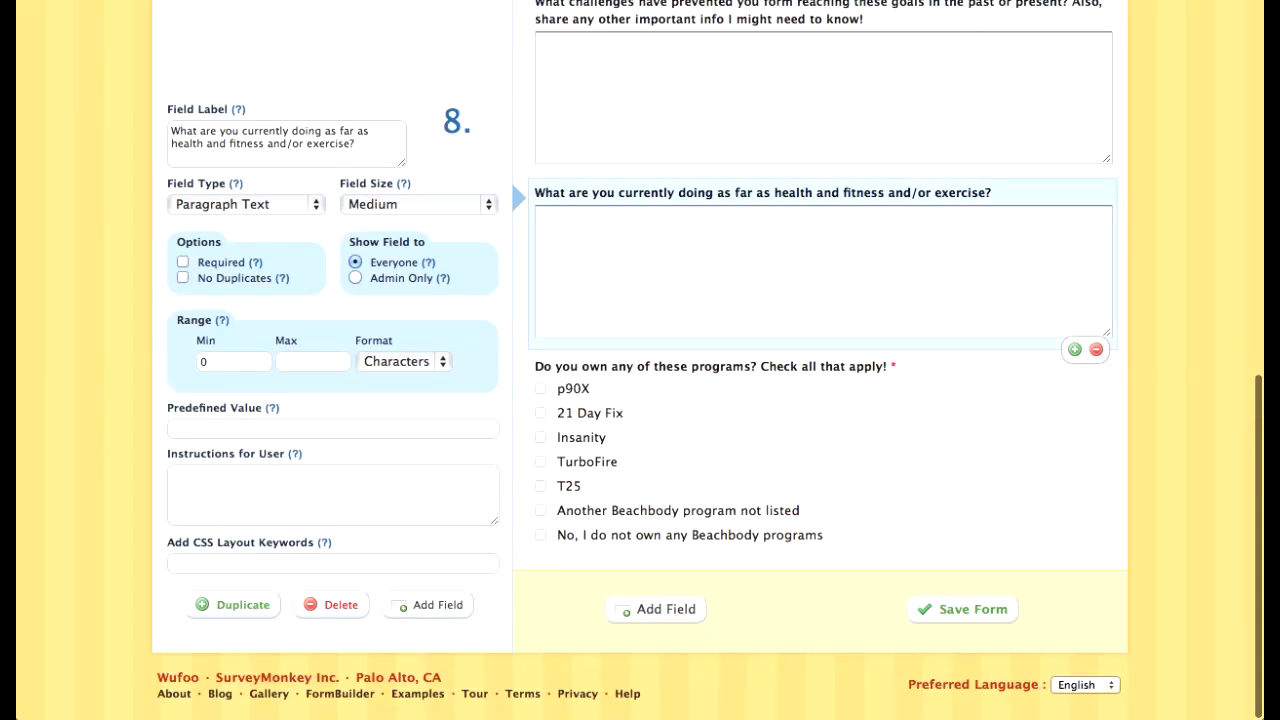
Step: Make the current exercise question required with a Small answer box
left_click(183, 262)
scroll(640, 360, "up", 2)
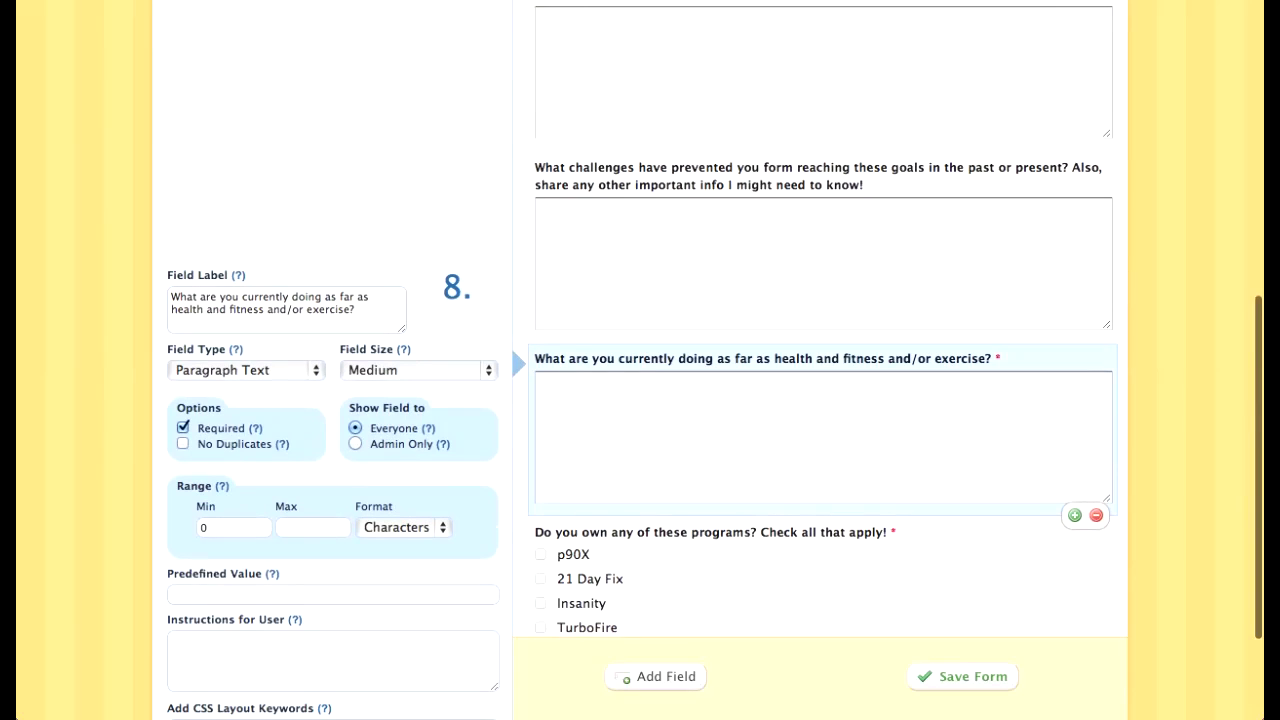
left_click(419, 370)
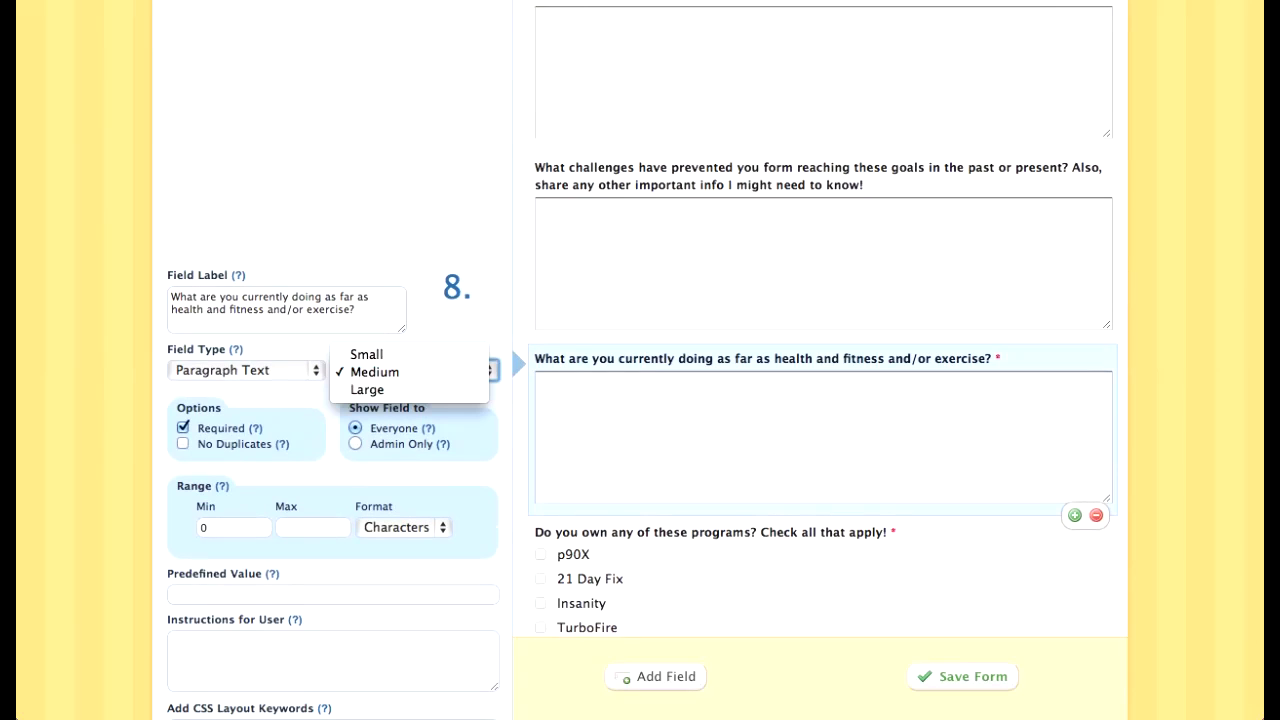
left_click(366, 354)
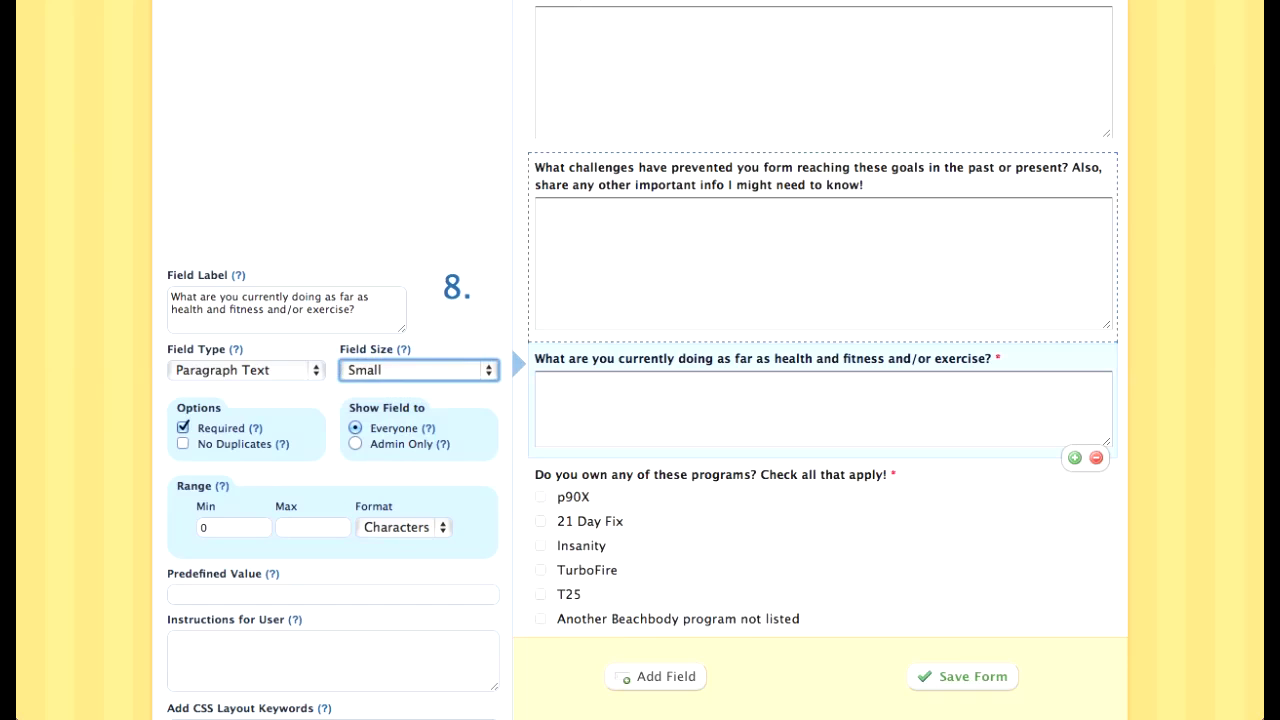
Step: Mark the health and fitness goals and challenges questions as required
left_click(700, 255)
scroll(700, 245, "up", 3)
left_click(700, 235)
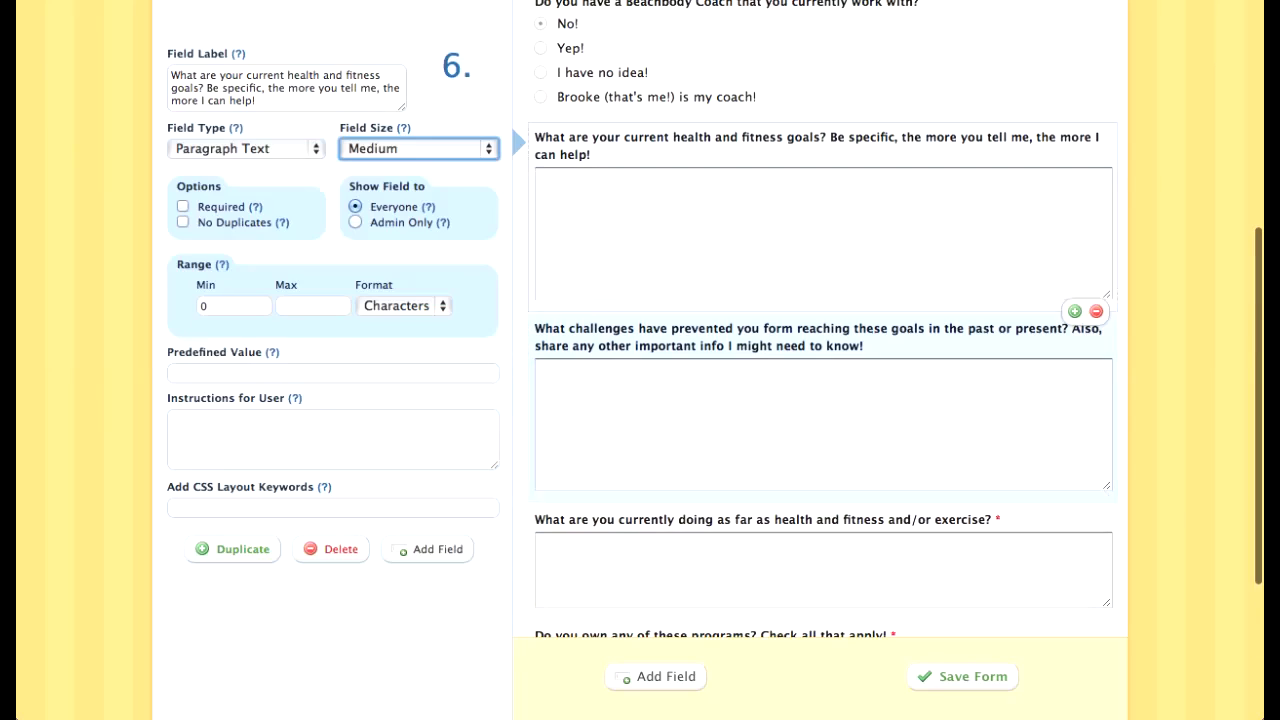
scroll(820, 320, "up", 1)
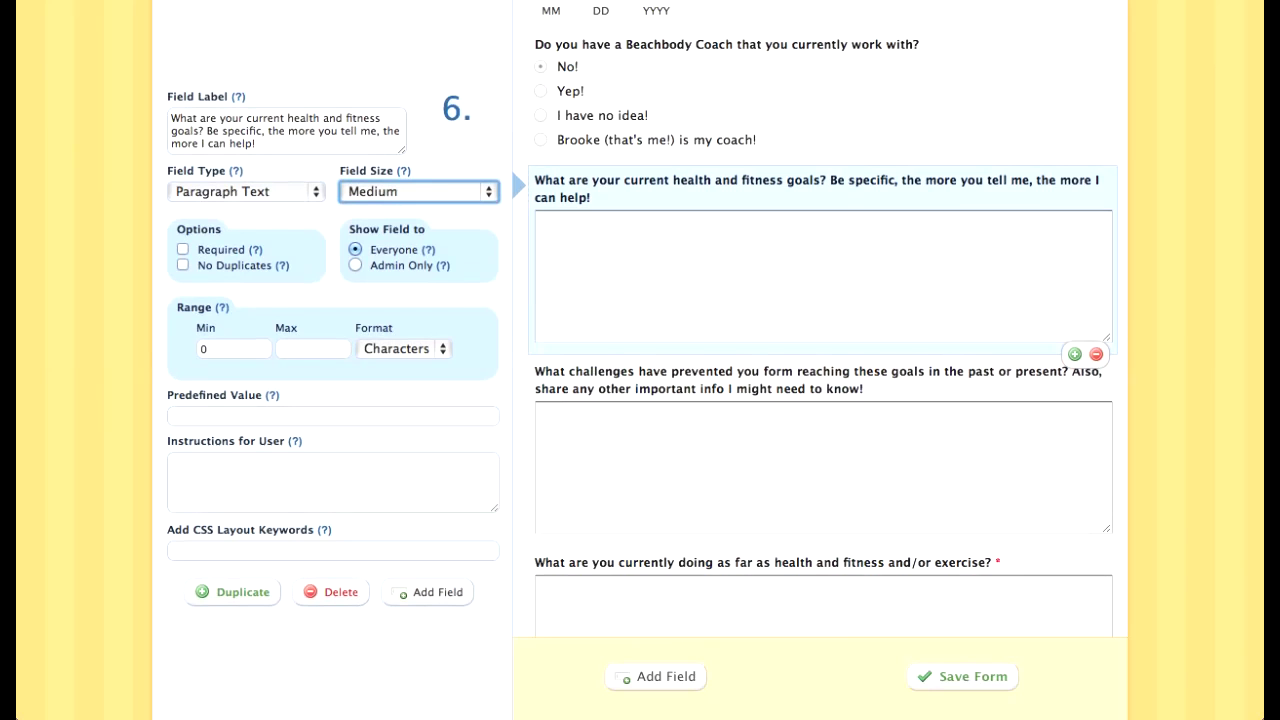
scroll(558, 282, "down", 1)
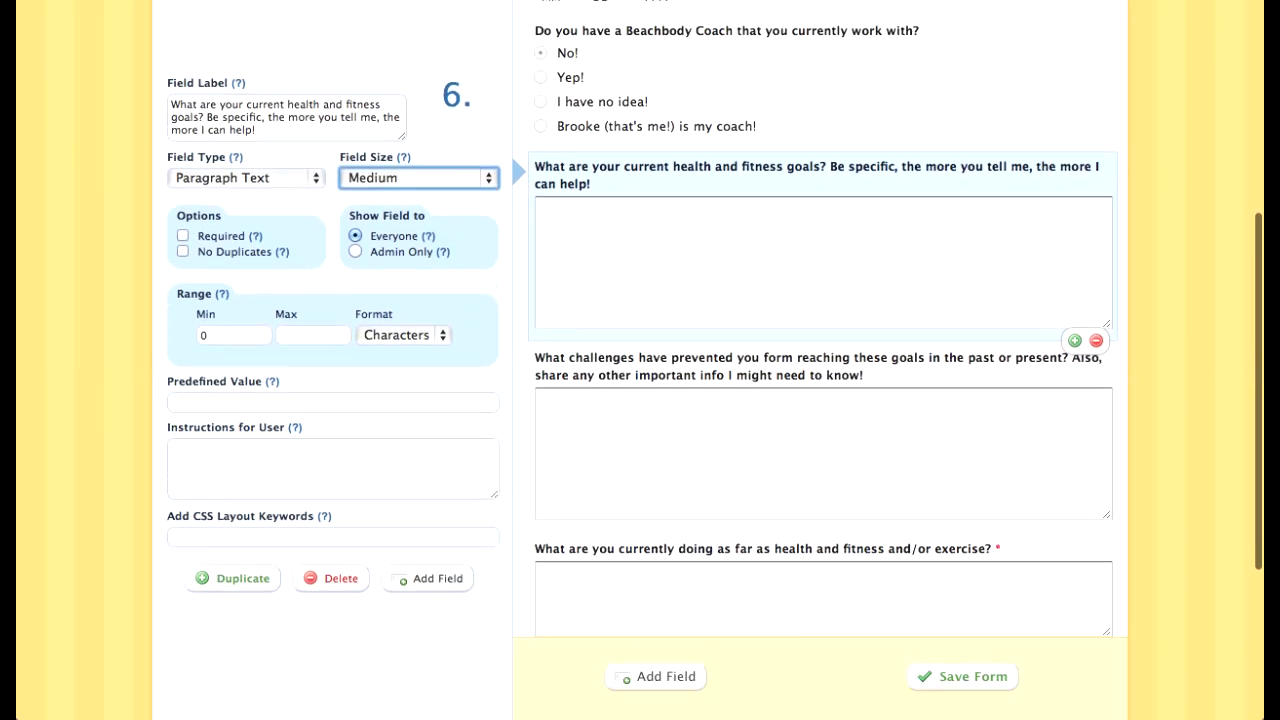
scroll(558, 282, "up", 3)
scroll(558, 282, "down", 7)
scroll(558, 300, "up", 4)
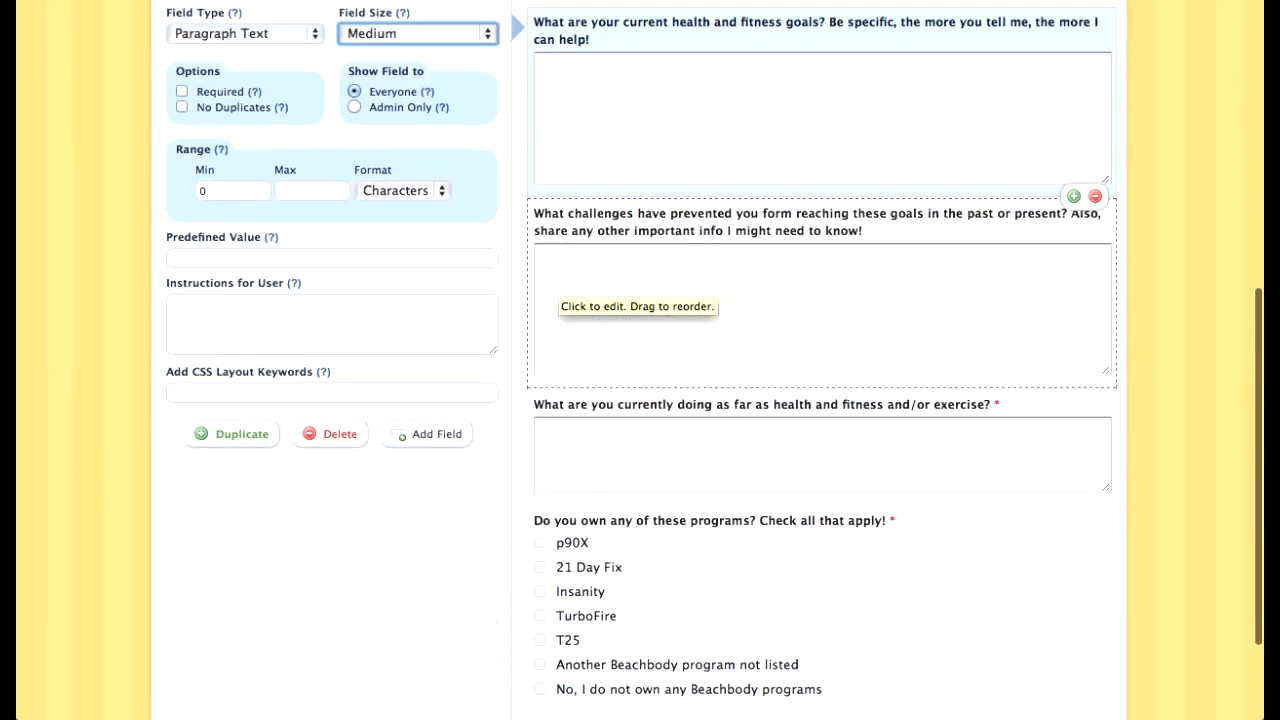
left_click(183, 193)
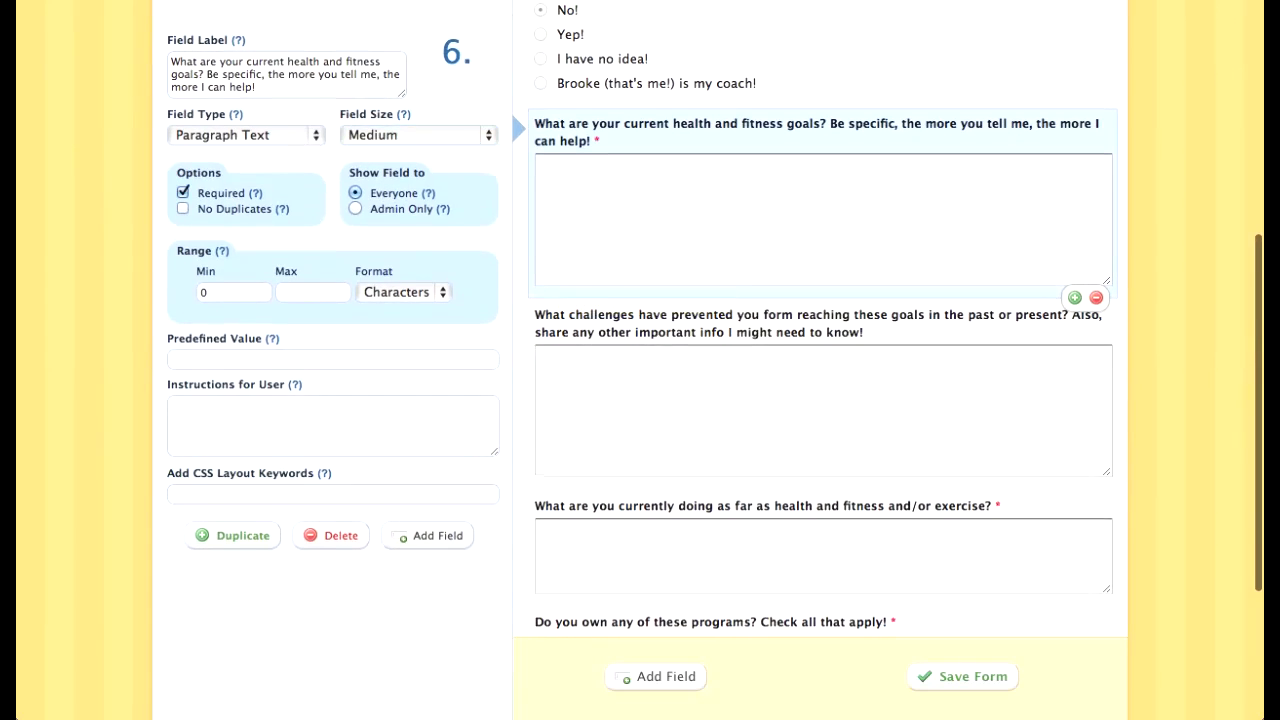
left_click(600, 395)
left_click(183, 383)
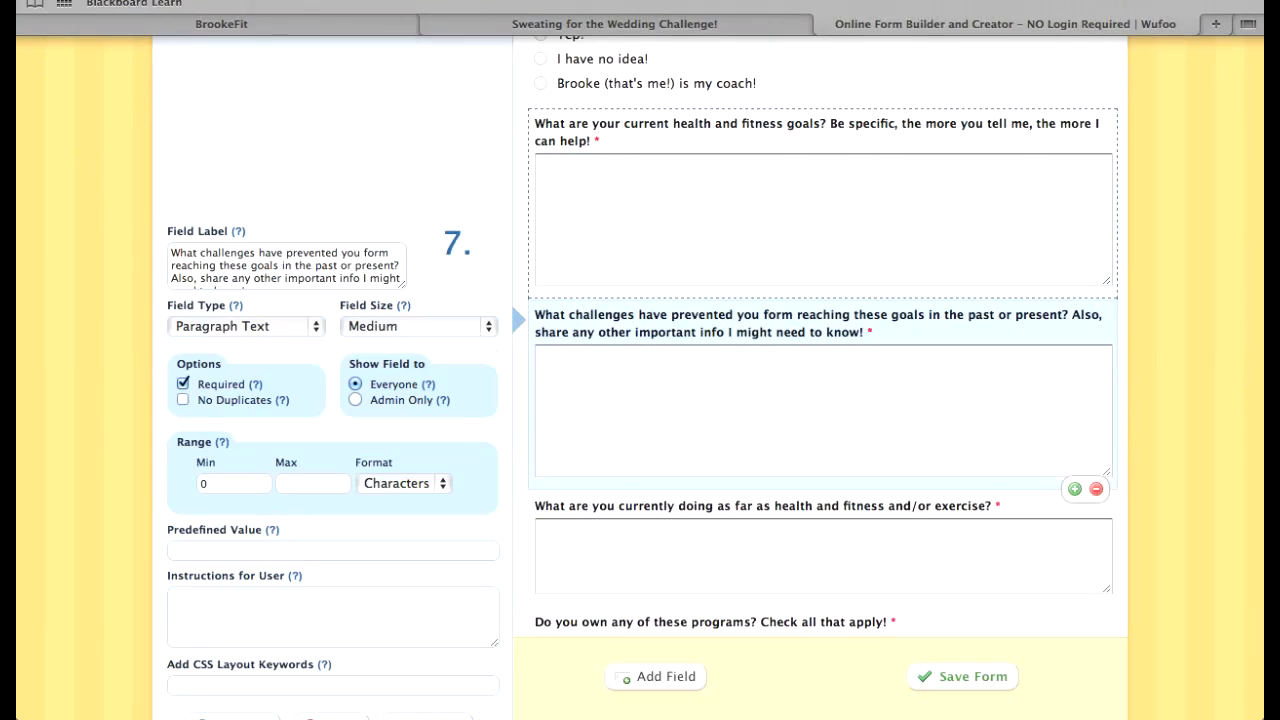
Step: Mark the Beachbody Coach question as required
scroll(640, 360, "down", 5)
scroll(640, 360, "up", 10)
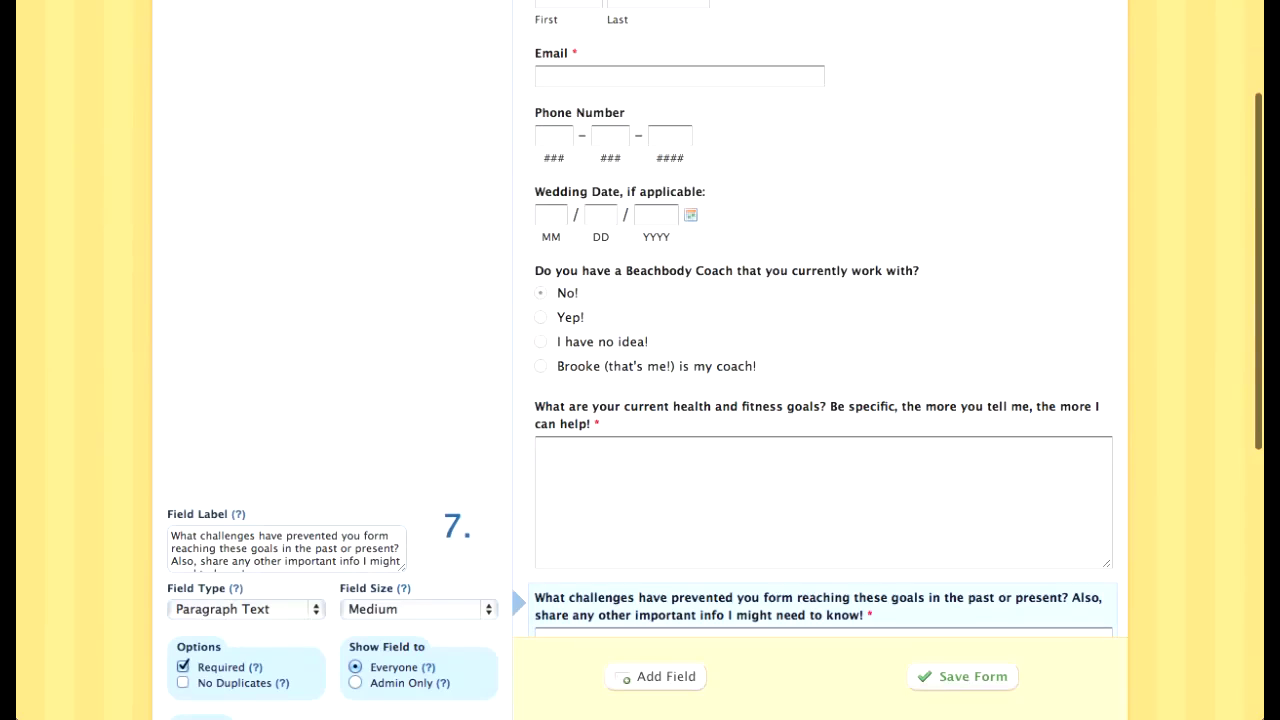
left_click(690, 330)
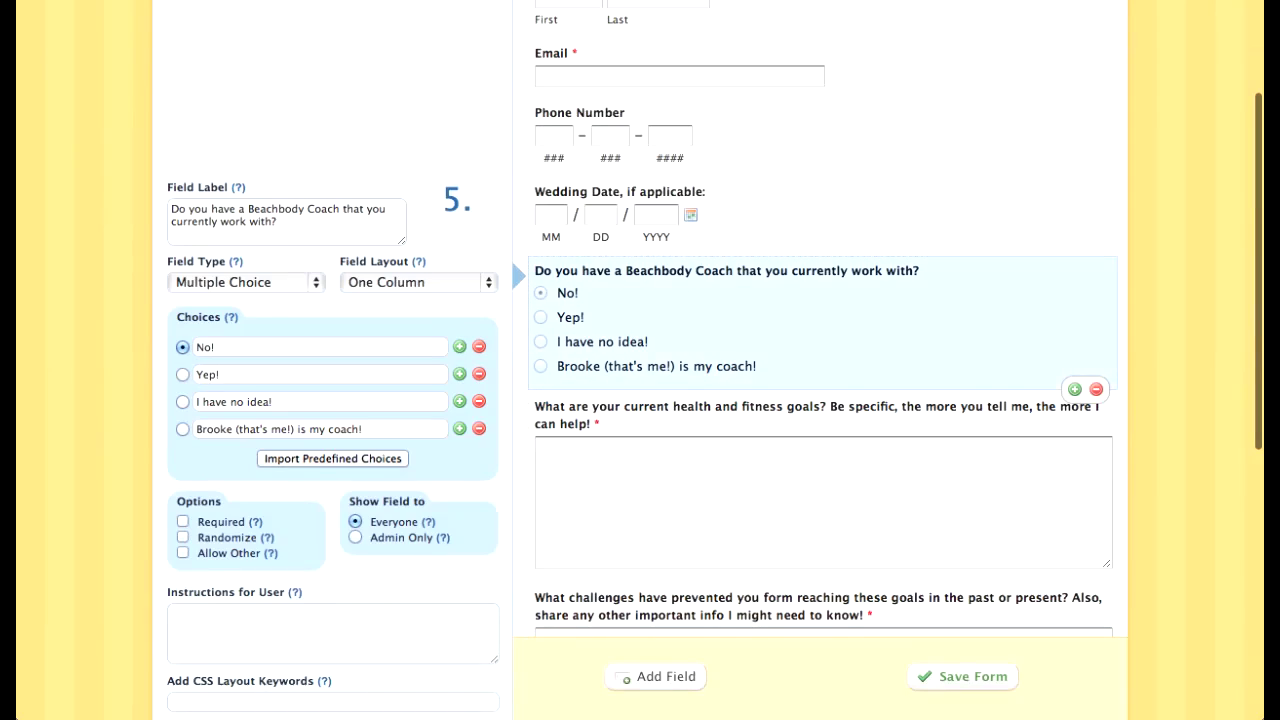
left_click(183, 521)
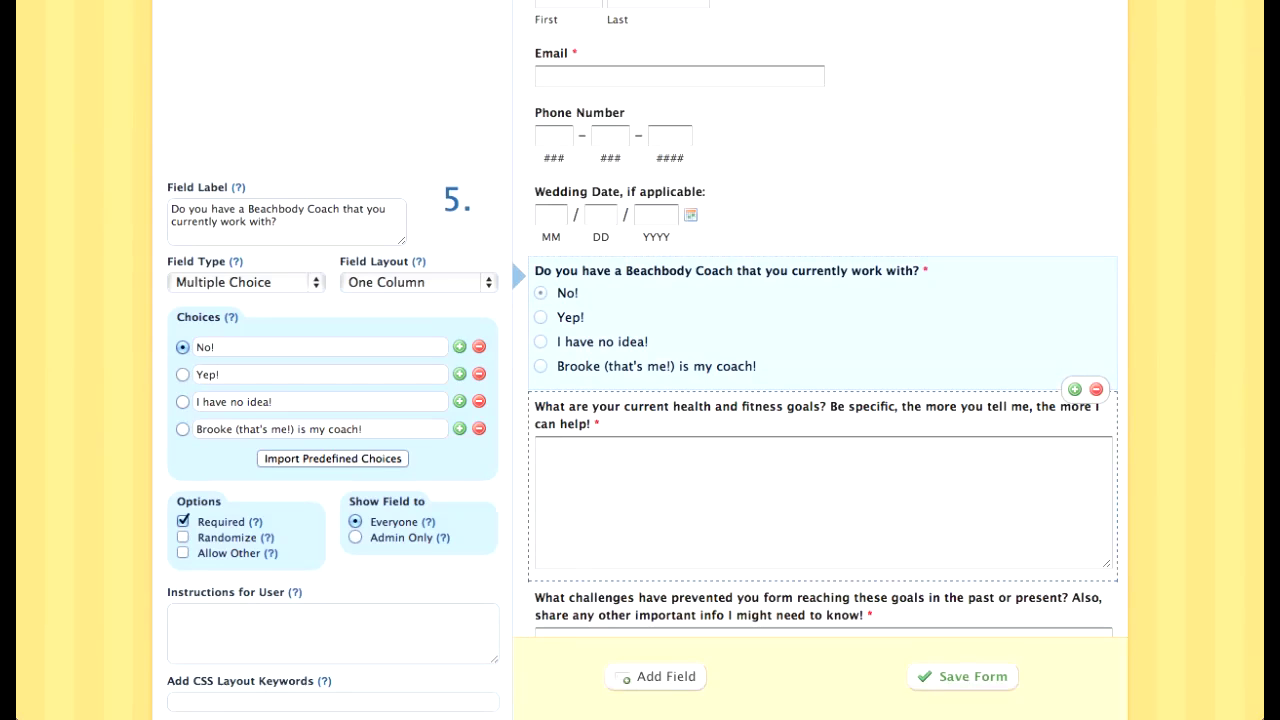
Step: Select the Beachbody programs checklist question again
scroll(680, 505, "down", 10)
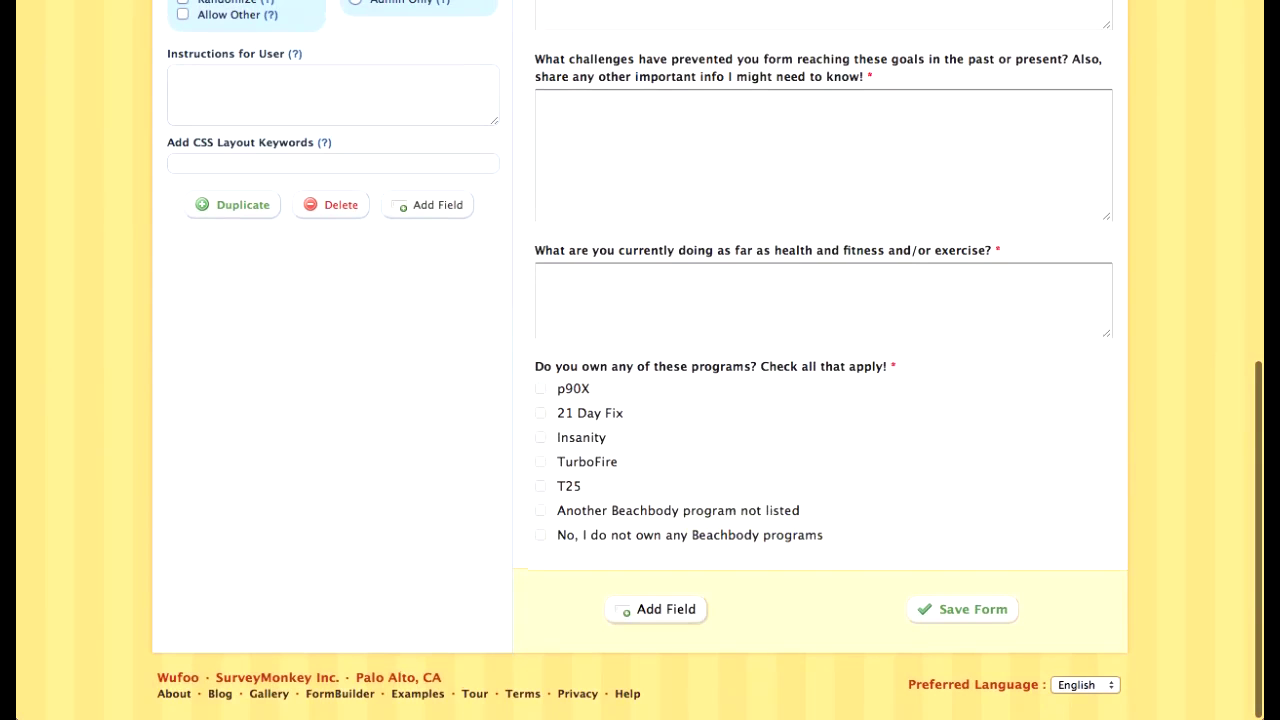
left_click(657, 609)
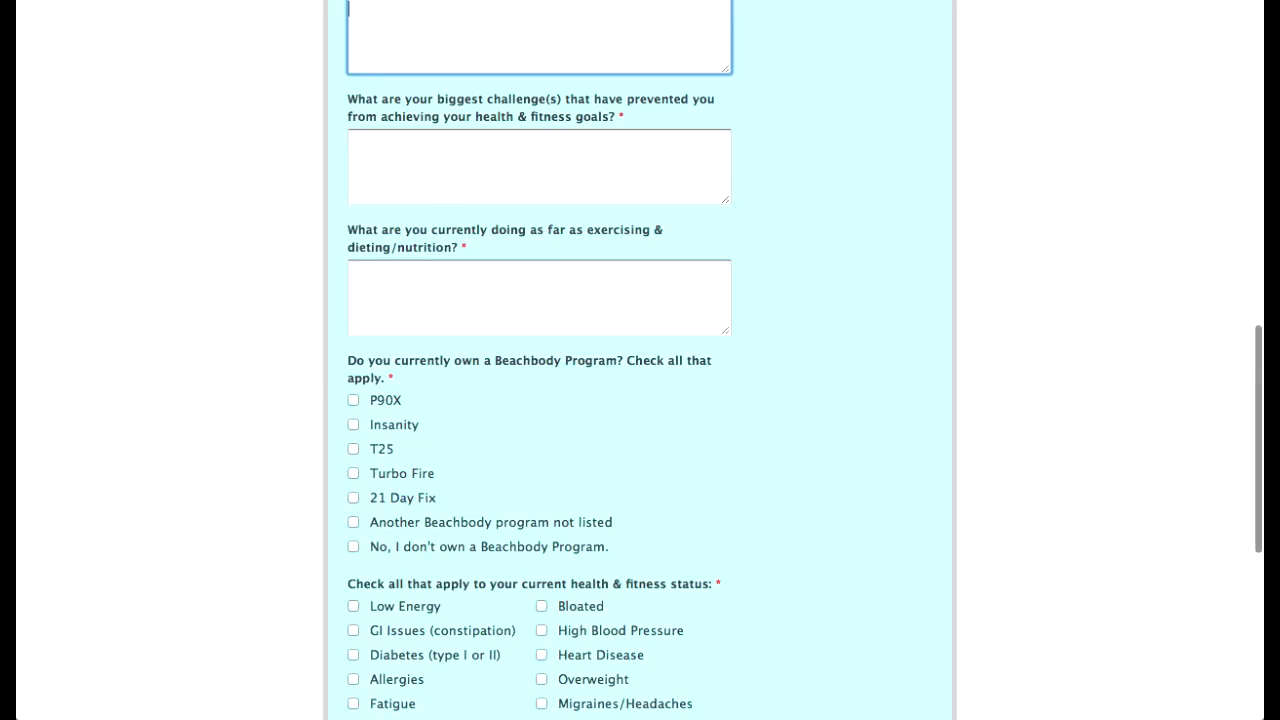
scroll(540, 360, "down", 5)
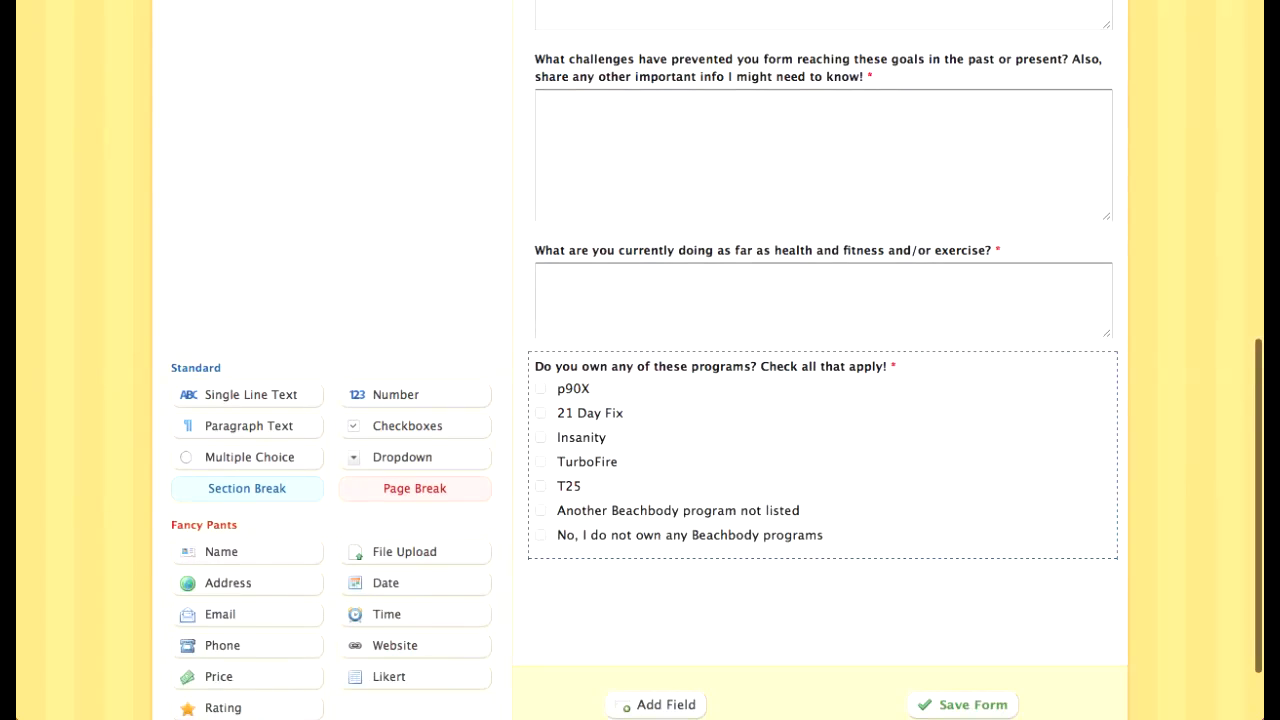
left_click(790, 470)
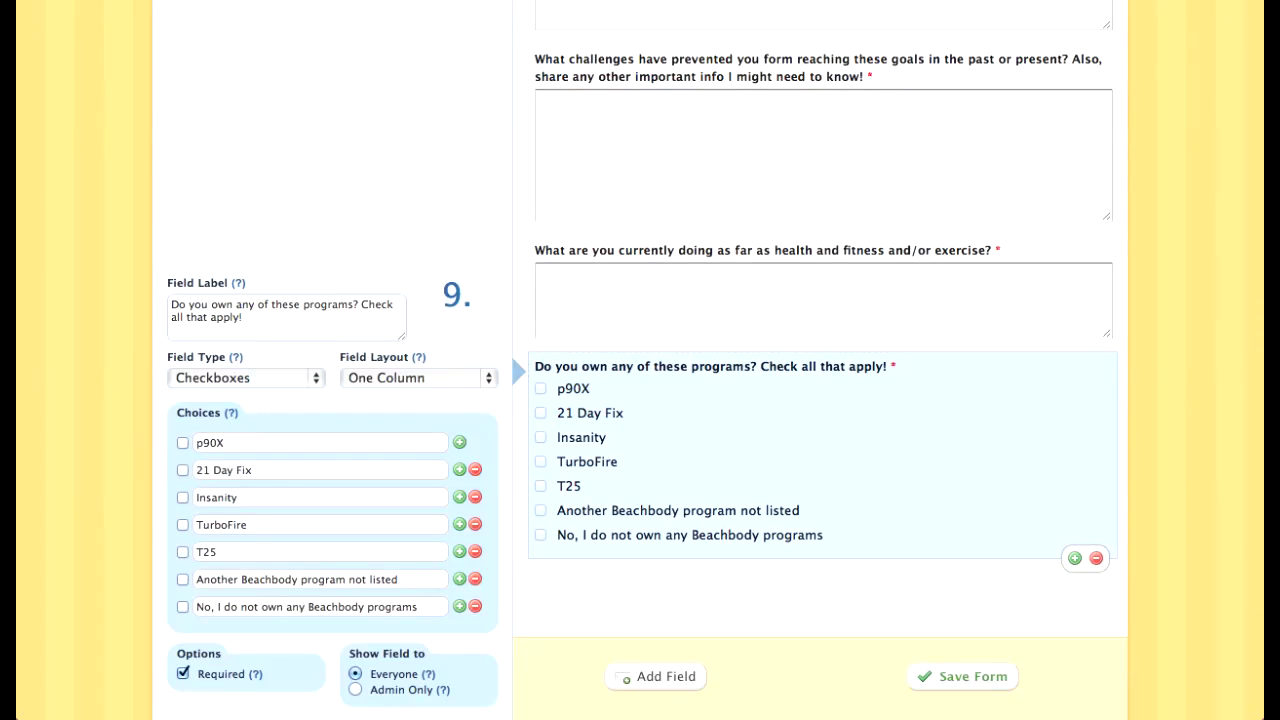
left_click(1075, 558)
Step: Duplicate the Beachbody checklist and give the copy a Three Columns layout, keeping it as Checkboxes
scroll(1000, 500, "down", 5)
left_click(900, 430)
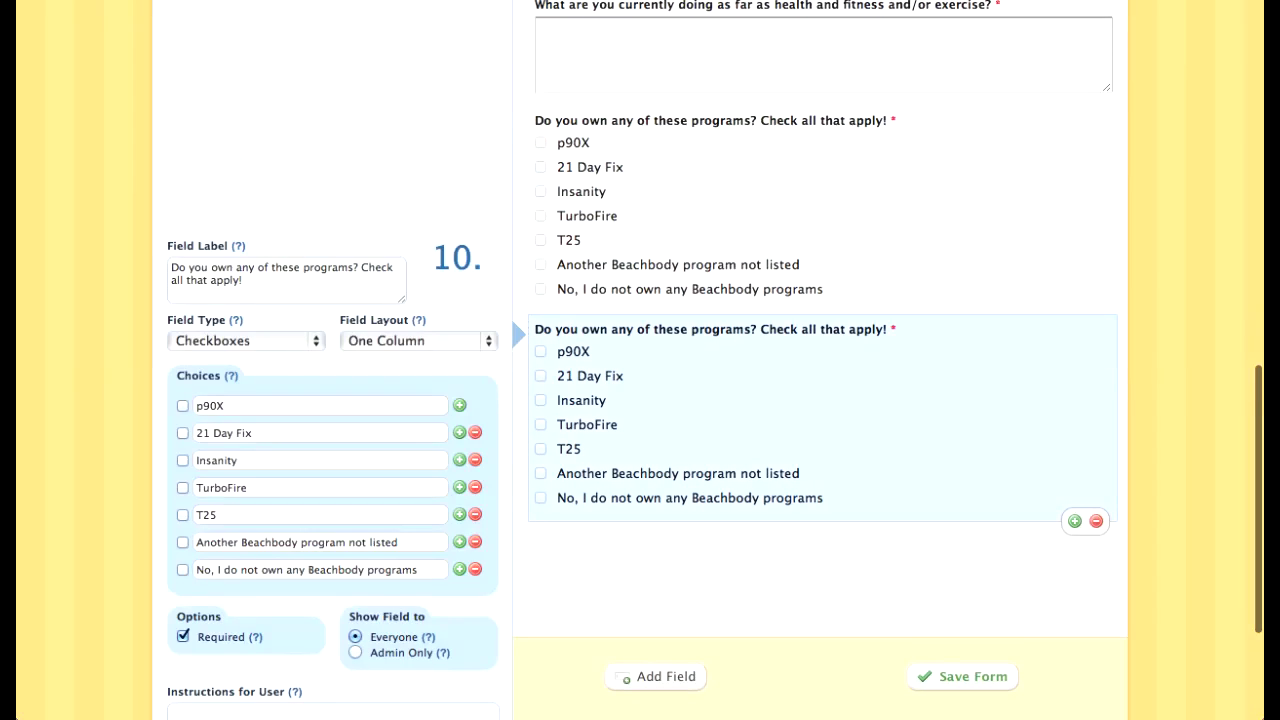
left_click(418, 341)
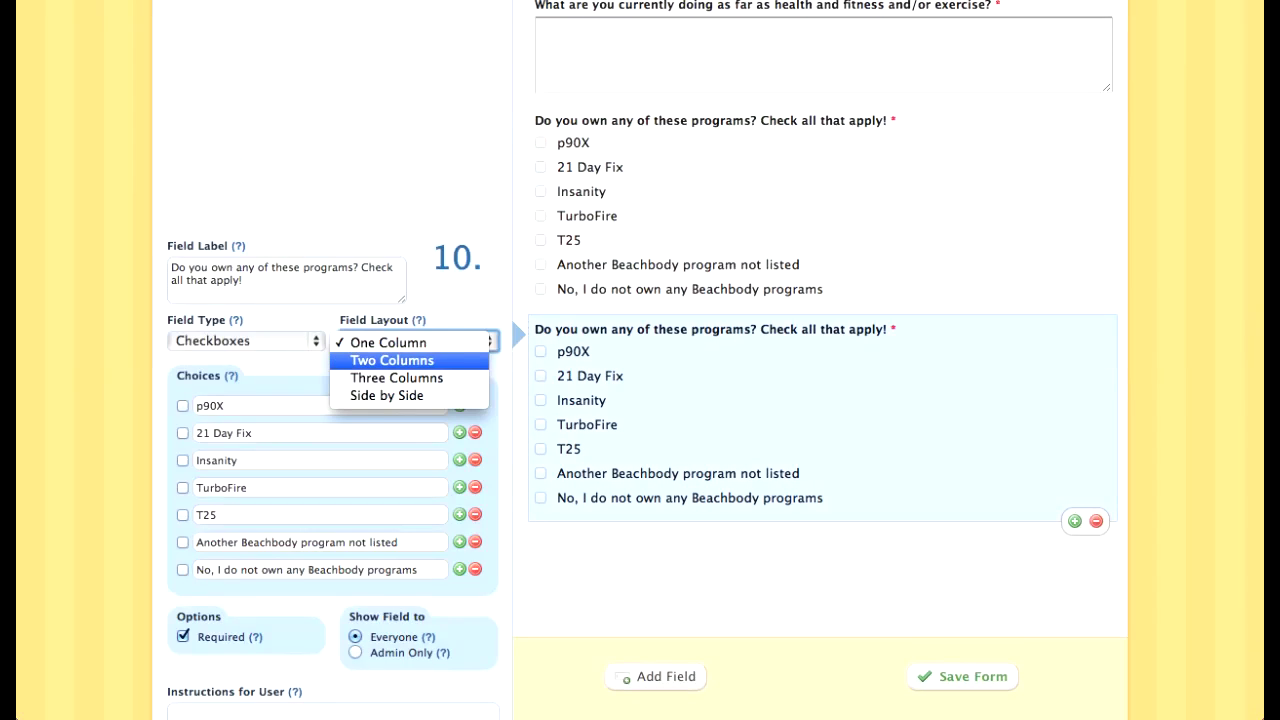
key("Down")
key("Return")
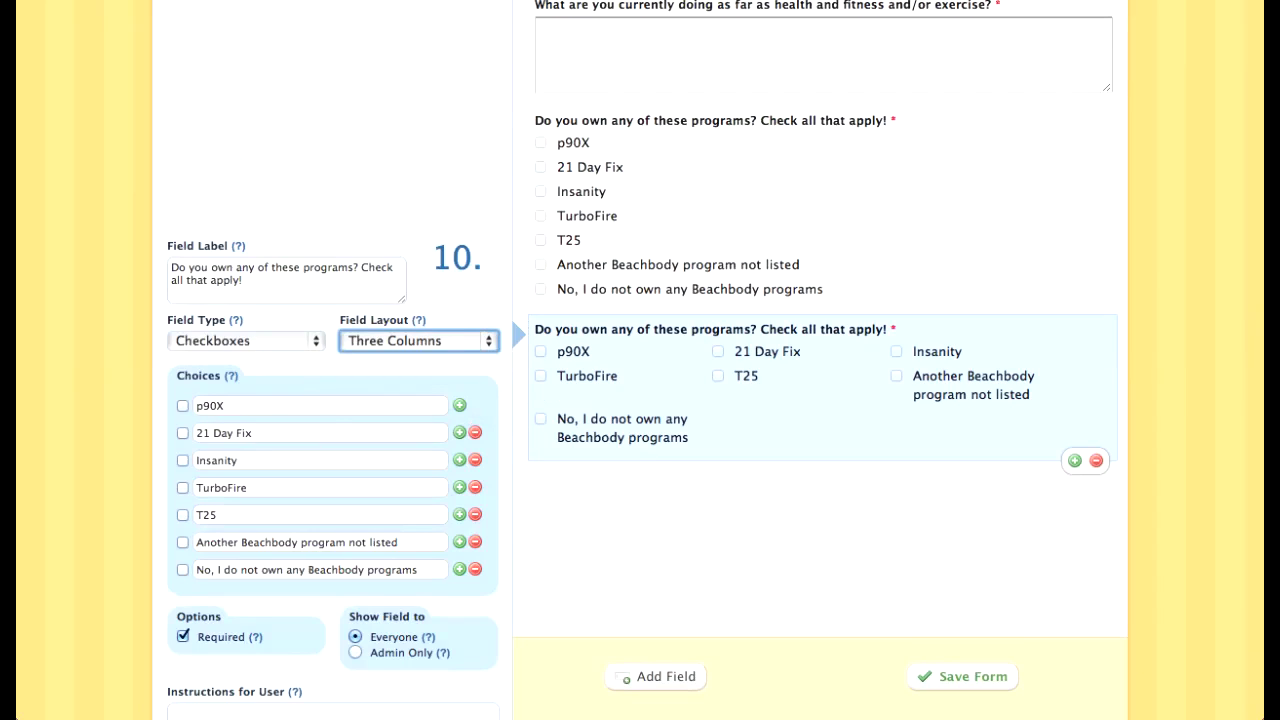
triple_click(199, 376)
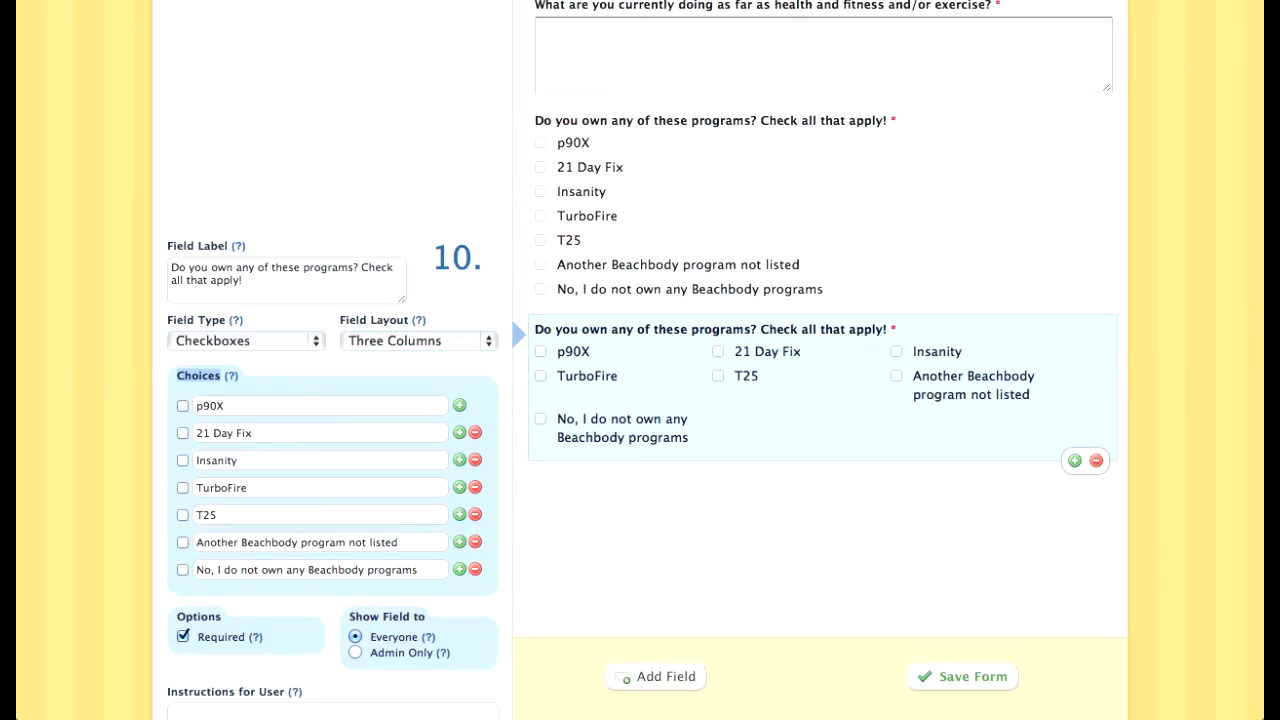
left_click(246, 341)
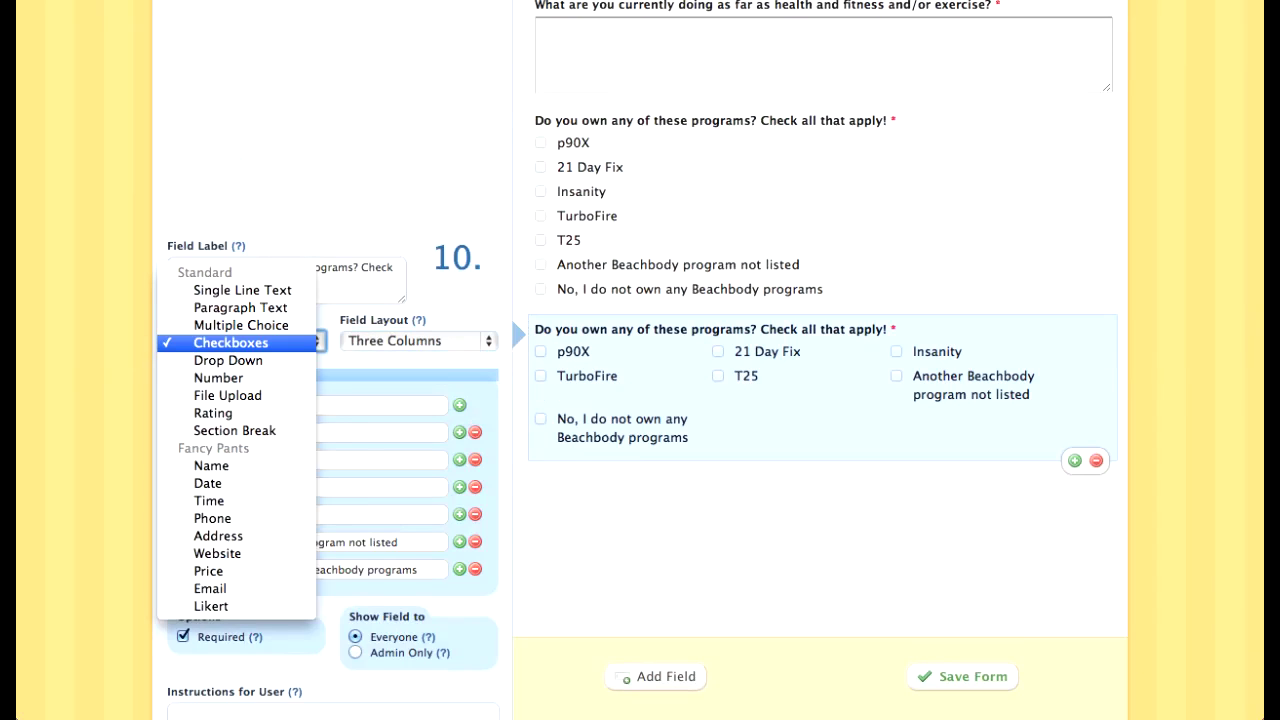
key("Return")
key("Tab")
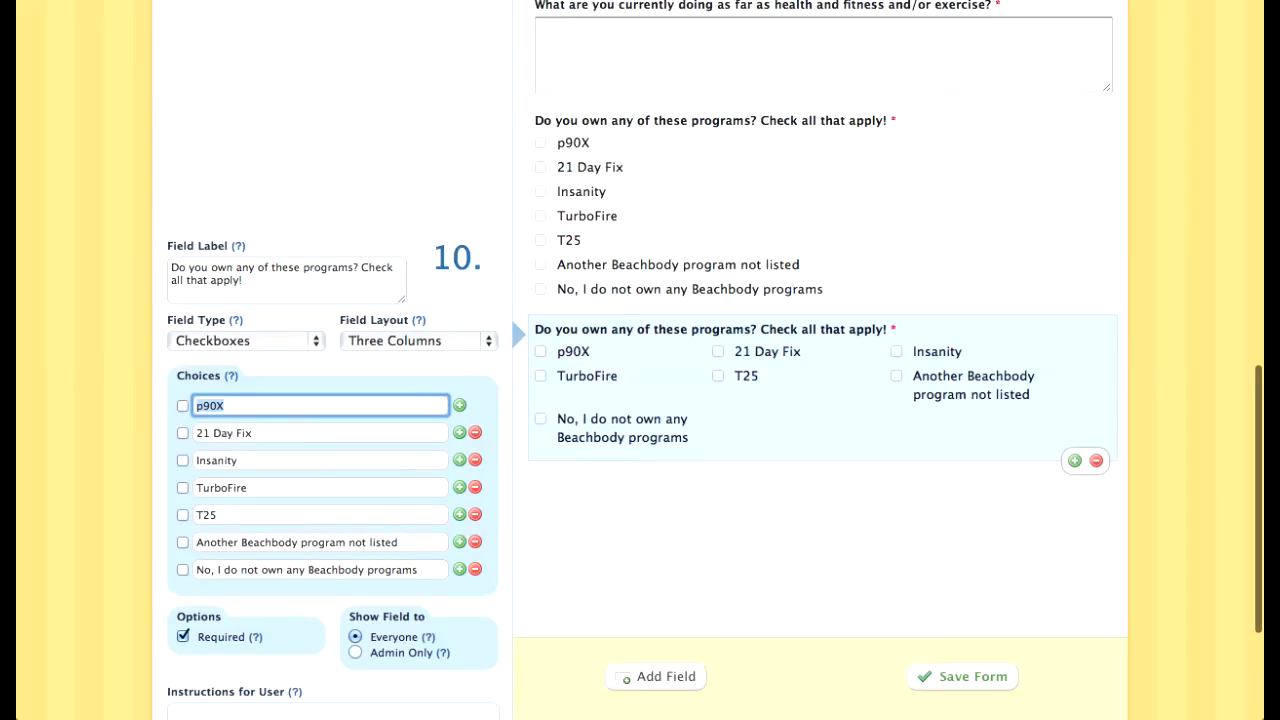
Step: Replace the first three choices with Low Energy, GI Issues and Acid Reflux
type("Low Energy")
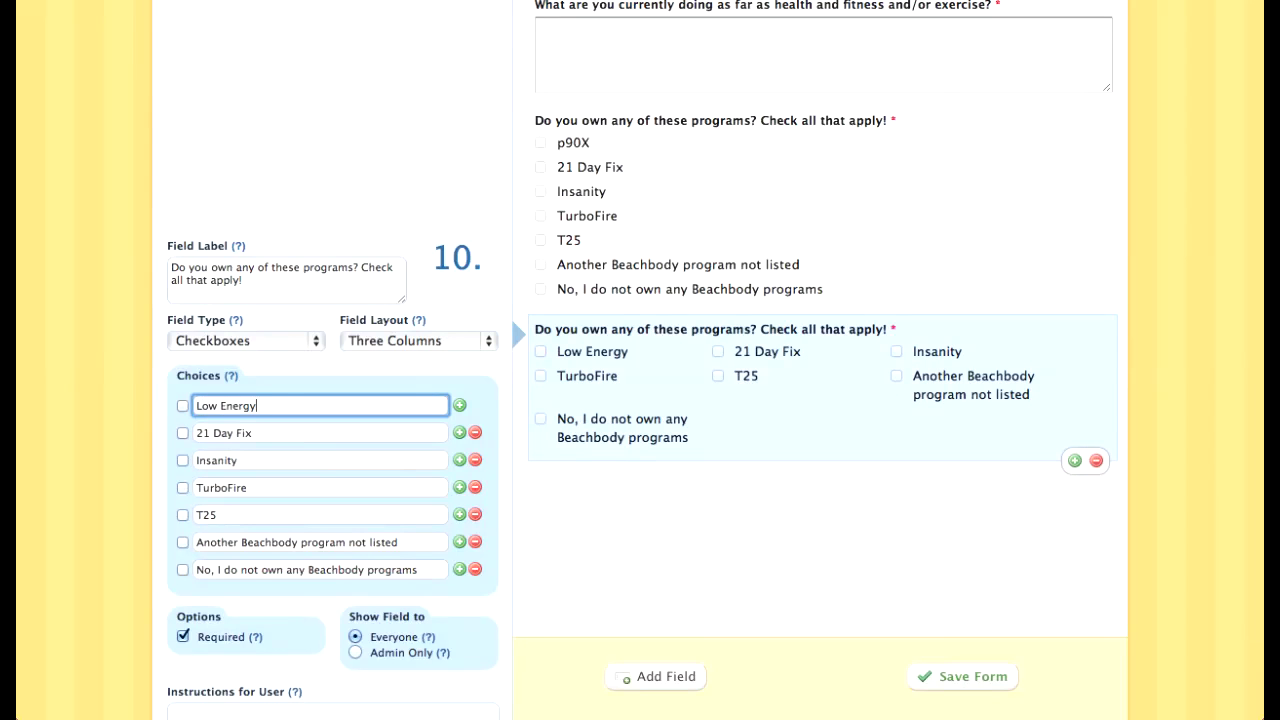
key("Tab")
type("GI Issues")
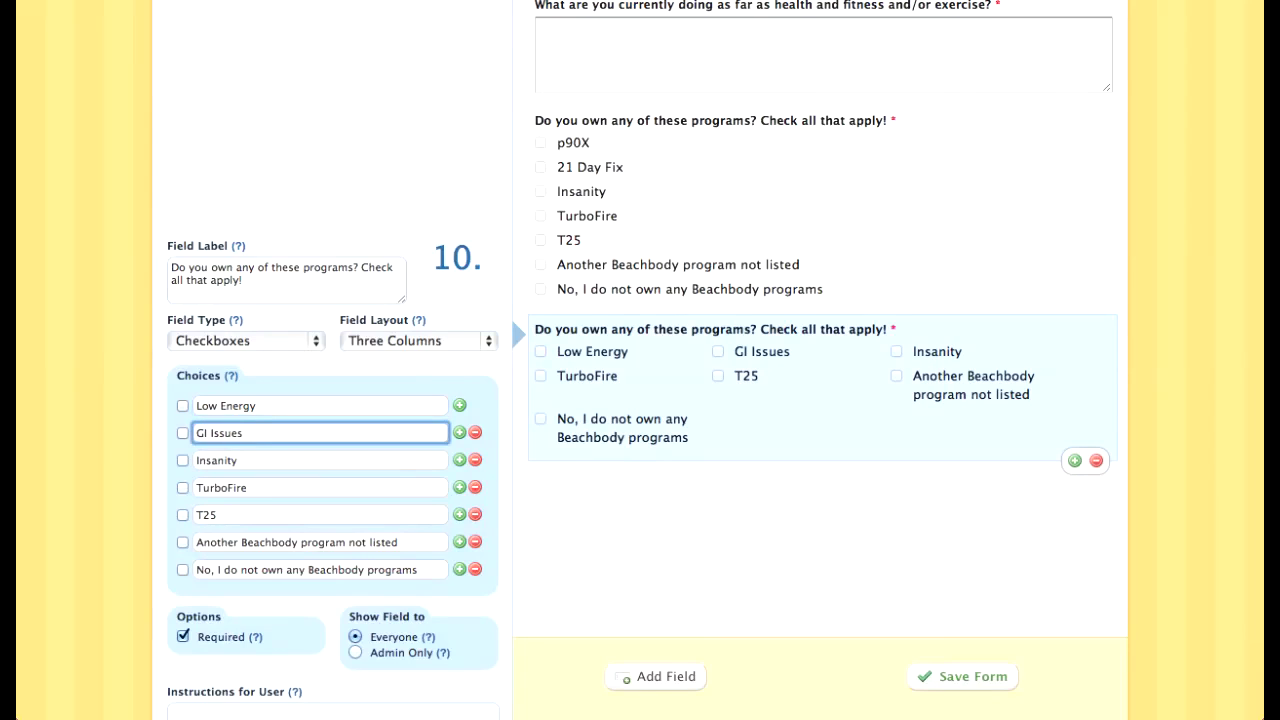
key("Tab")
type("Acid Reflux")
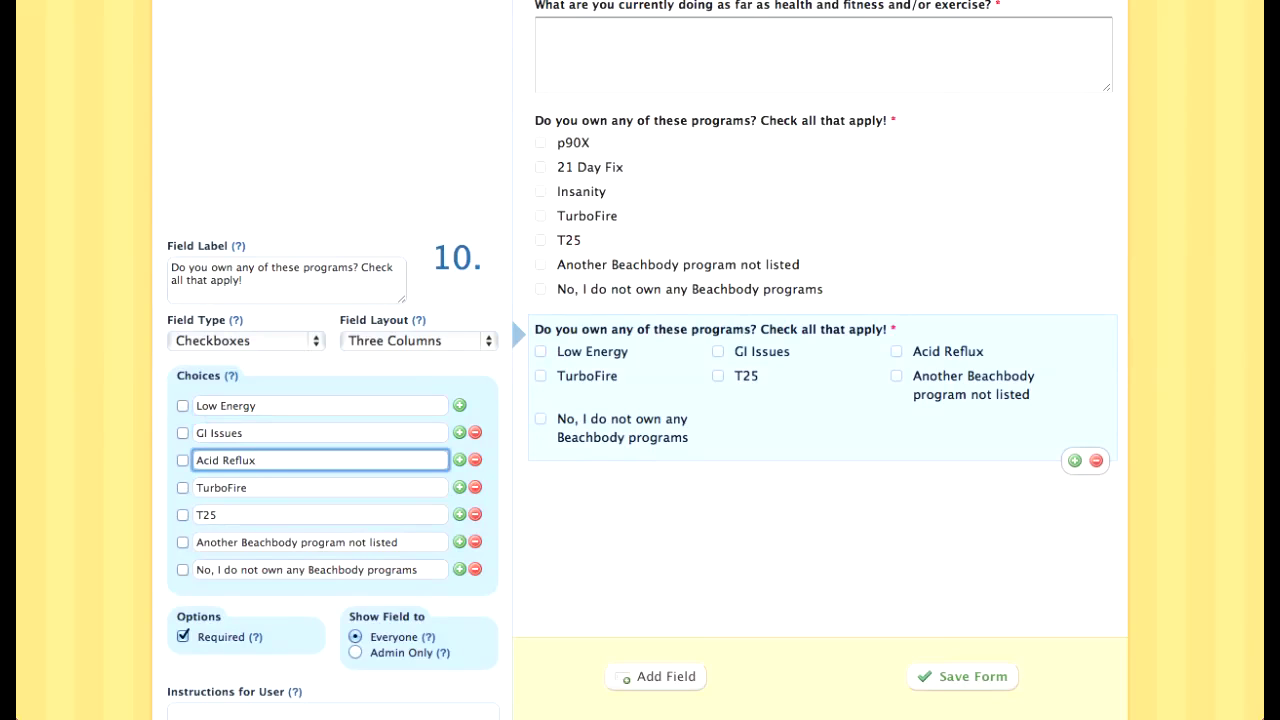
key("Tab")
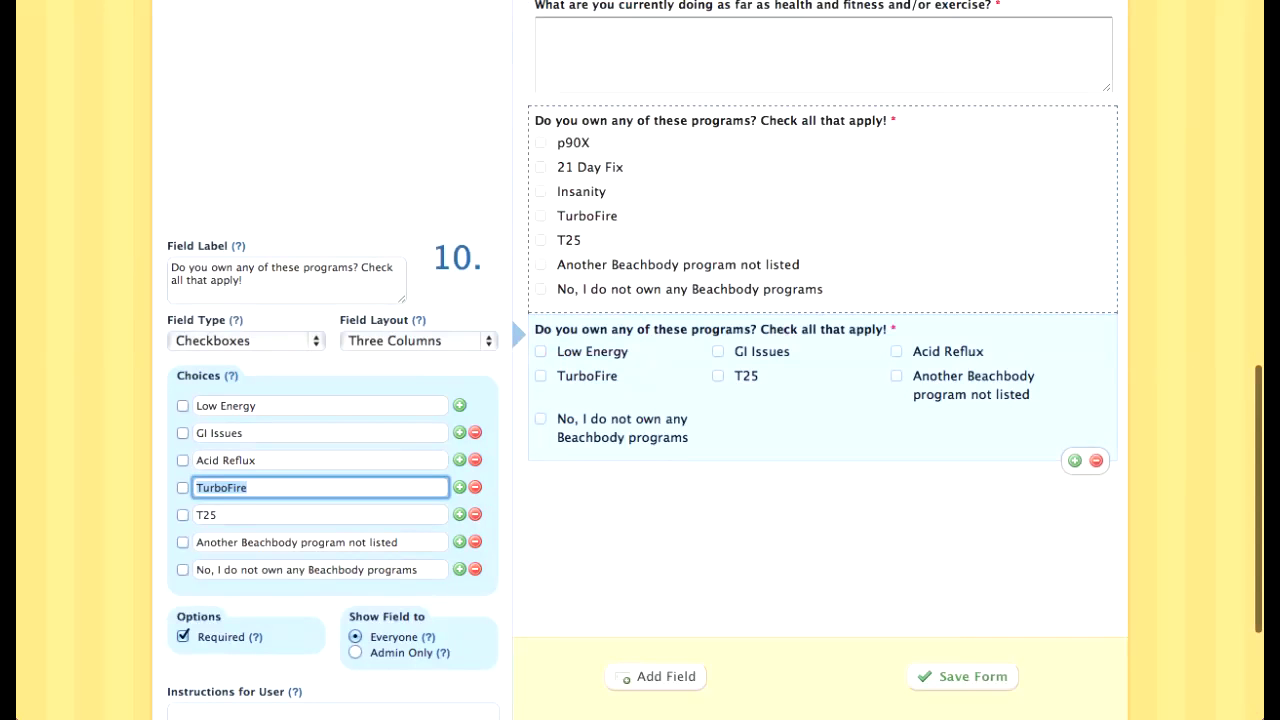
Step: Replace the remaining choices with Diabetes Type I or II, Fatigue, Thyroid Issues and Bloated
type("Diabetes T")
key("BackSpace")
key("BackSpace")
key("BackSpace")
type("ype ")
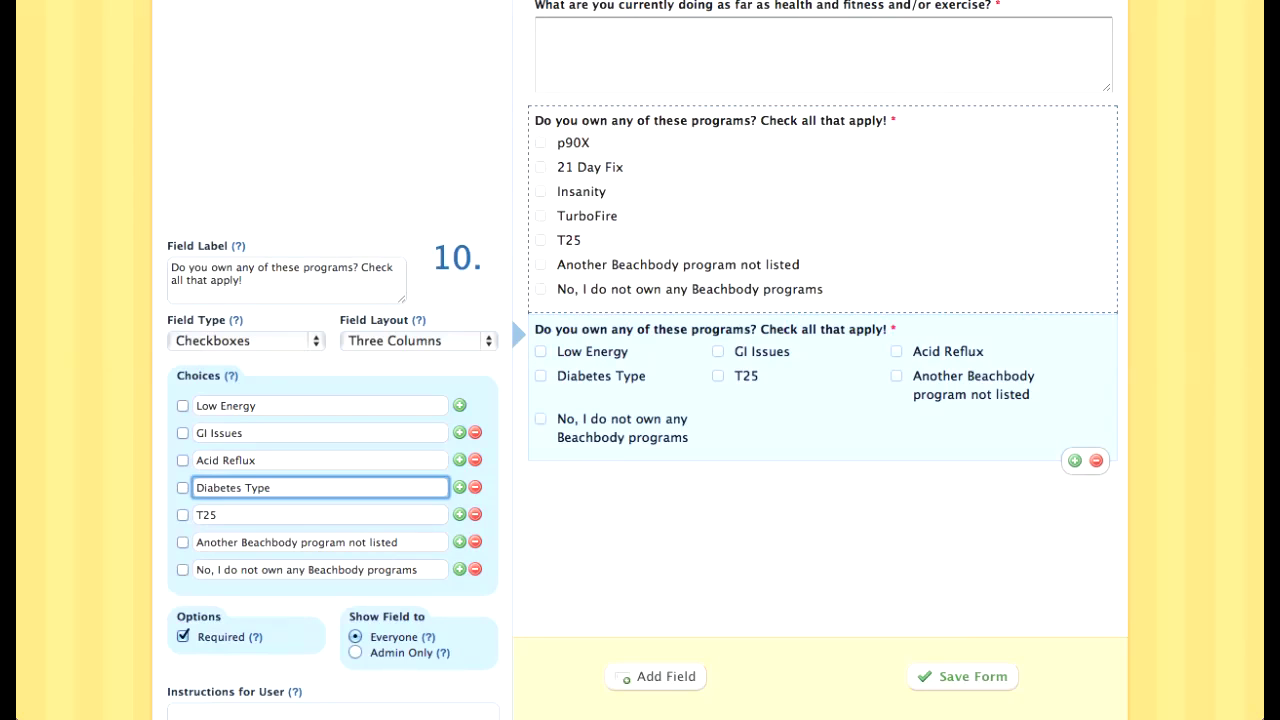
type("I or II")
key("Tab")
type("Fatigue")
key("Tab")
type("Thyroid Issues")
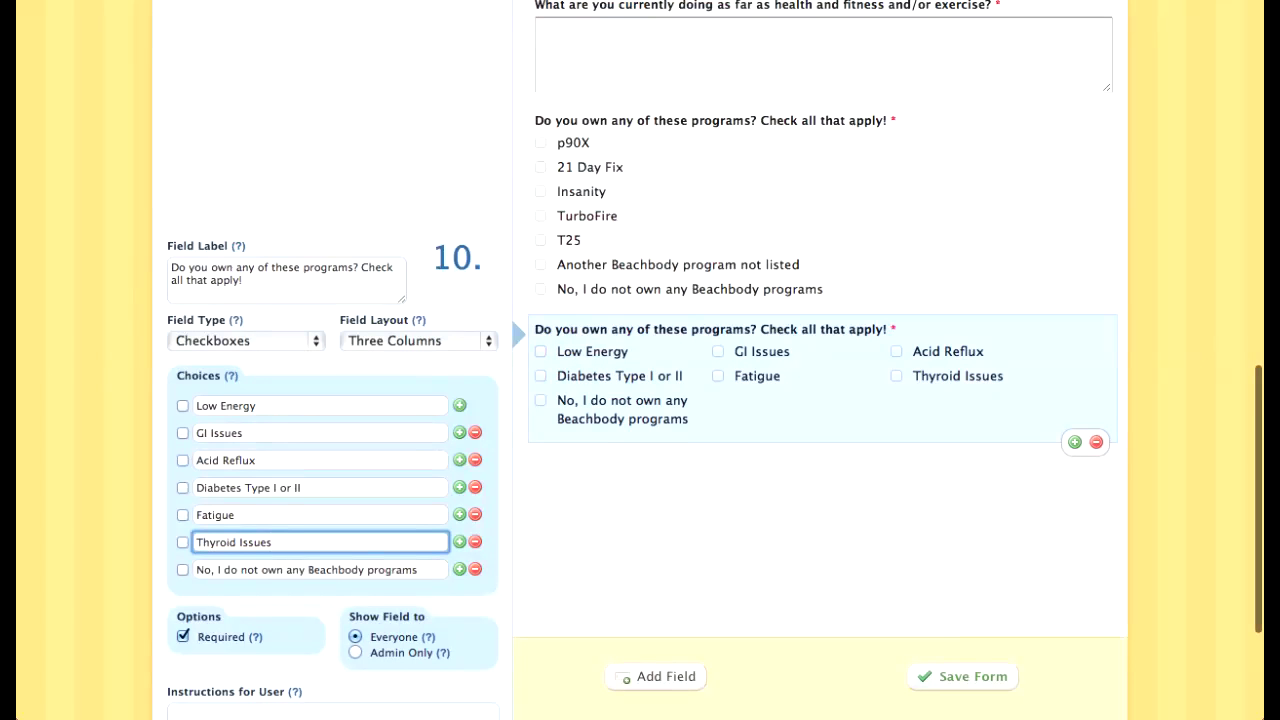
key("Tab")
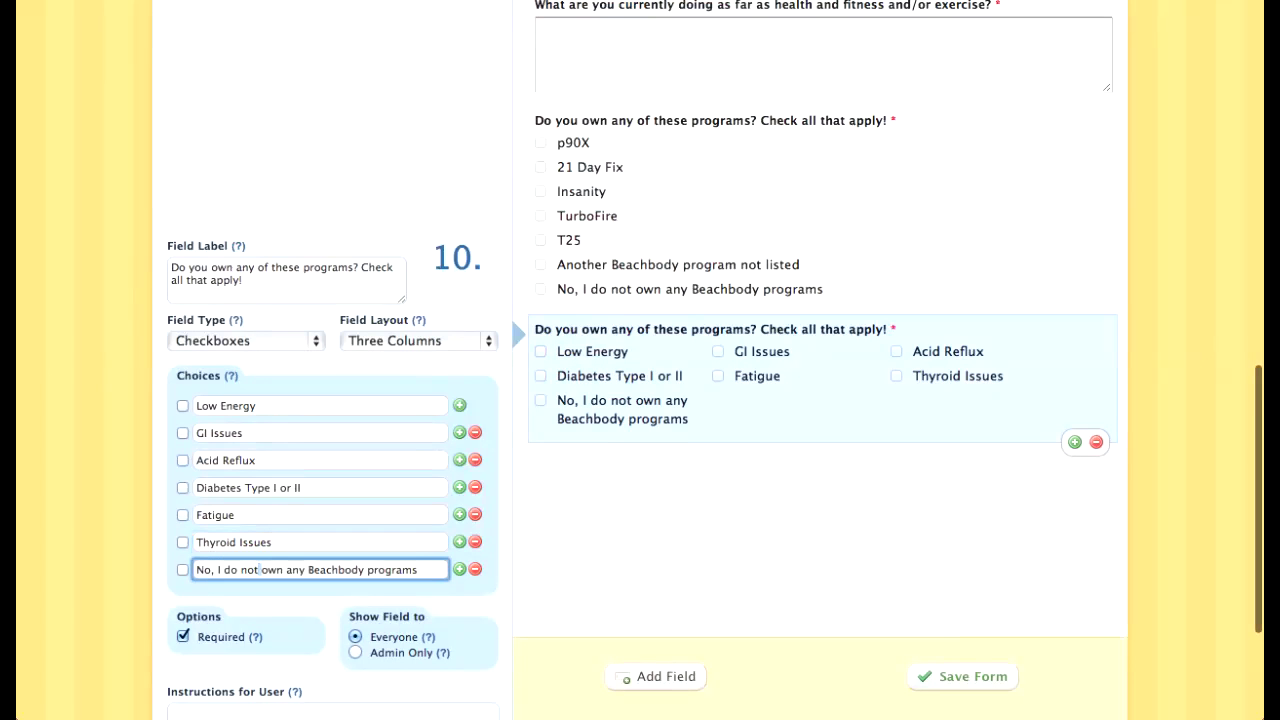
type("Bloated")
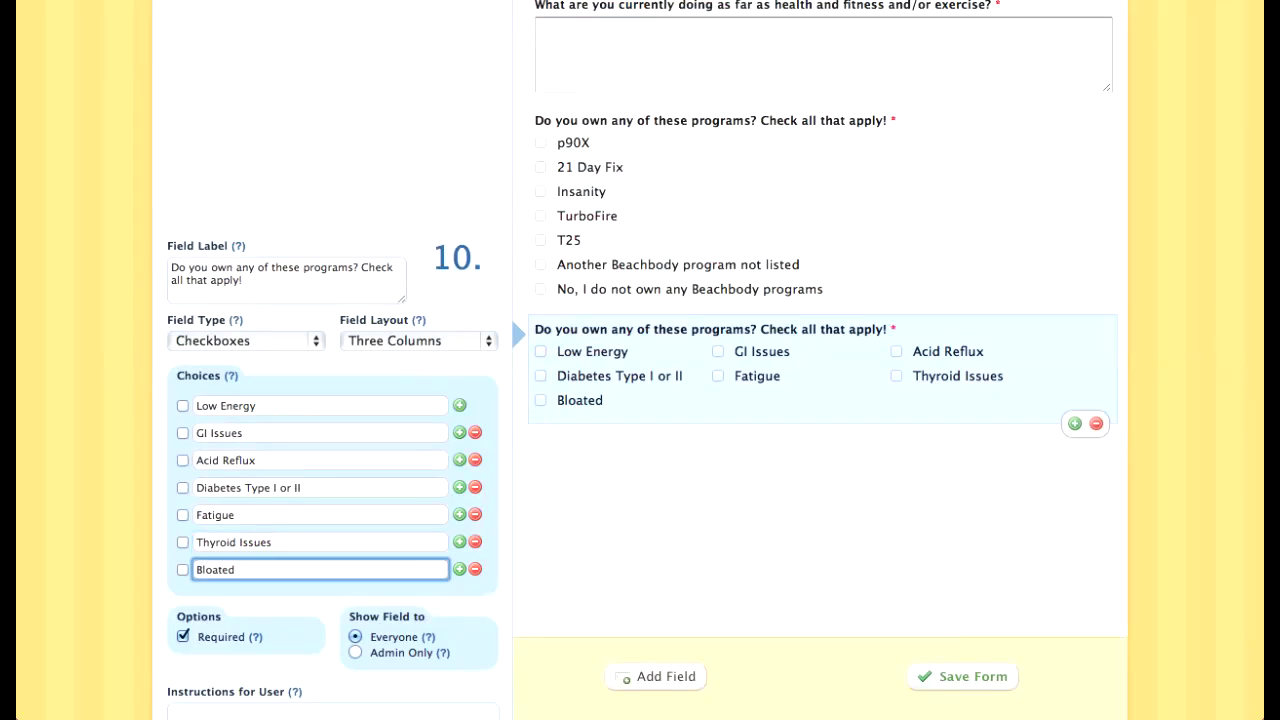
key("Return")
Step: Add High Blood Pressure, Heart Disease and Overweight as new choices
type("Hig")
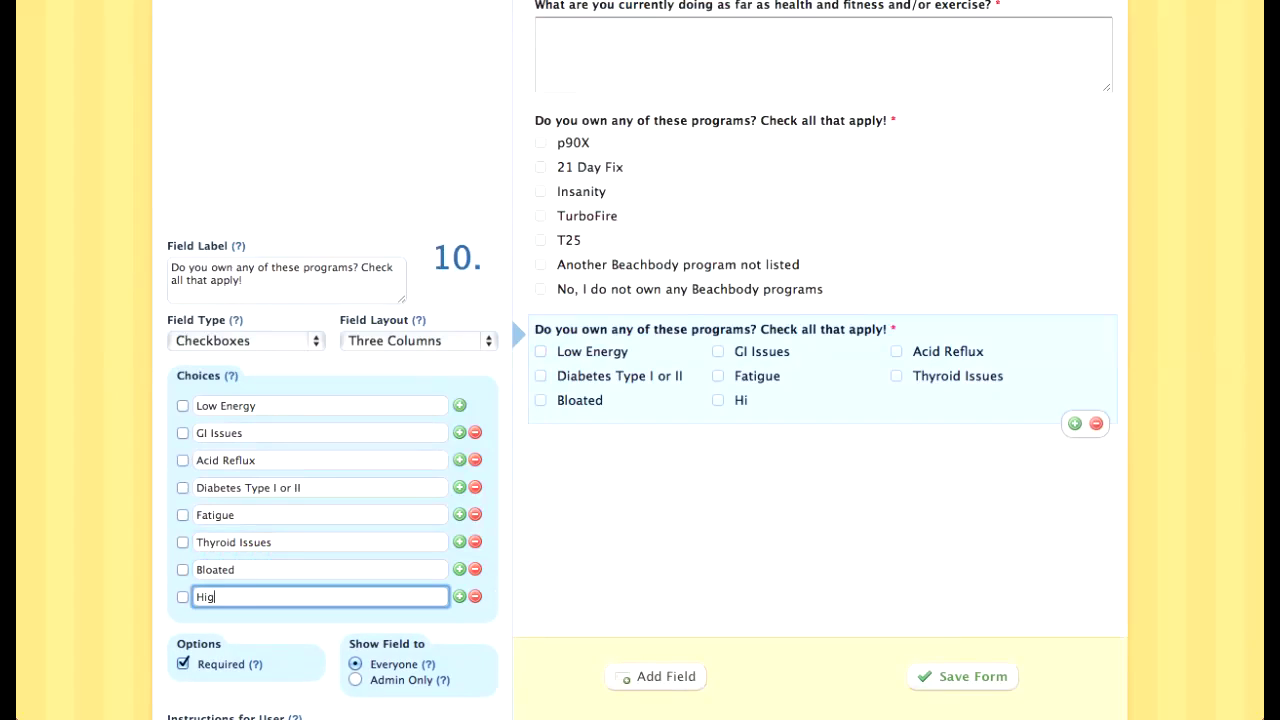
type("h Blood")
key("BackSpace")
type("od Pressure")
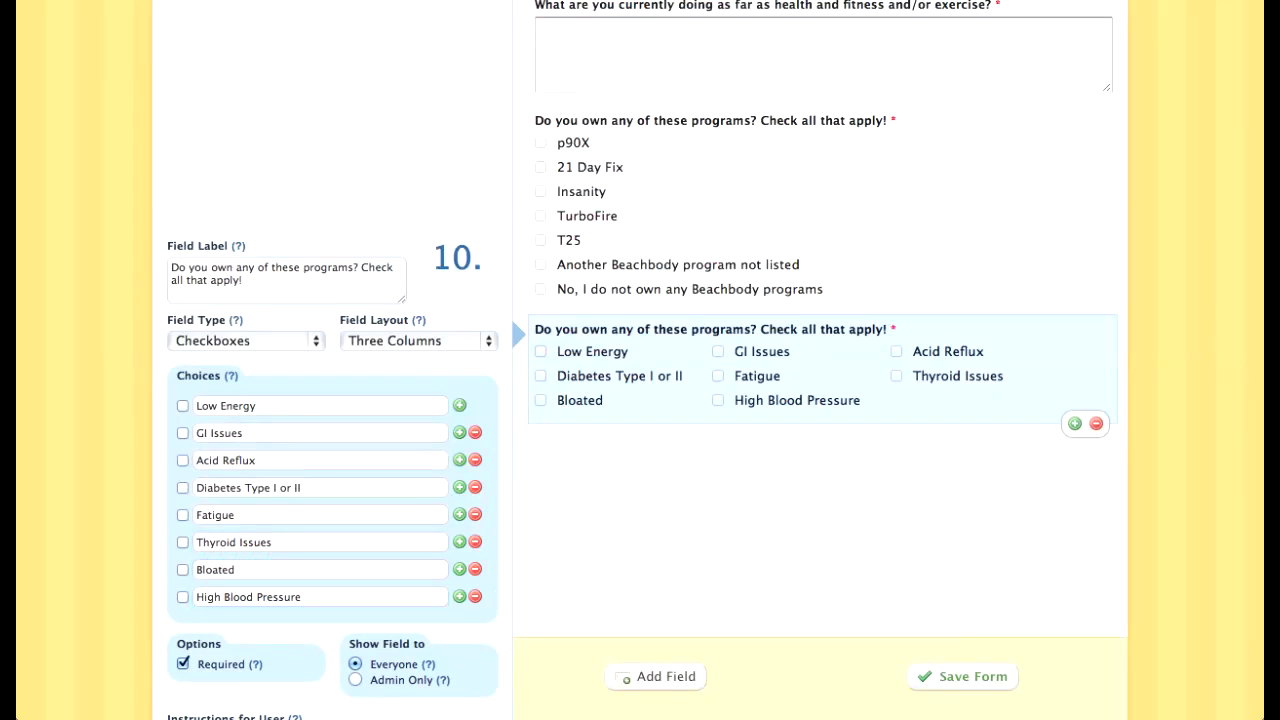
key("Return")
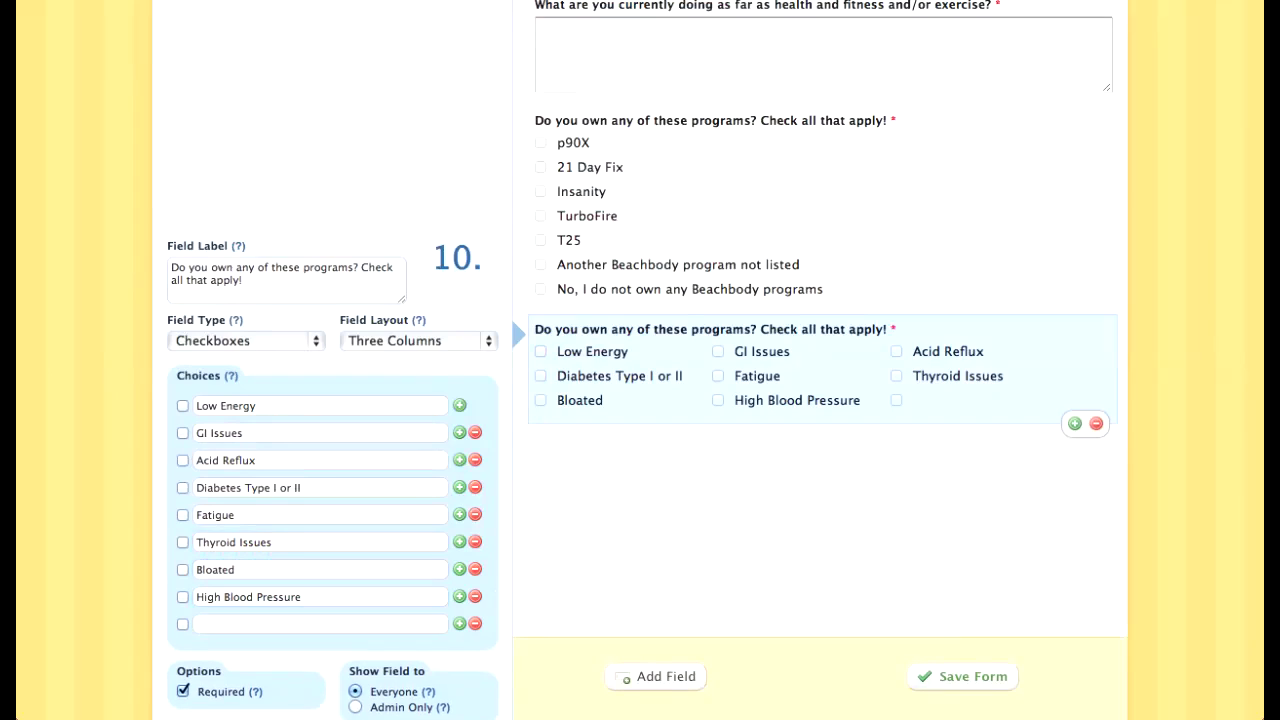
type("Heart Disease")
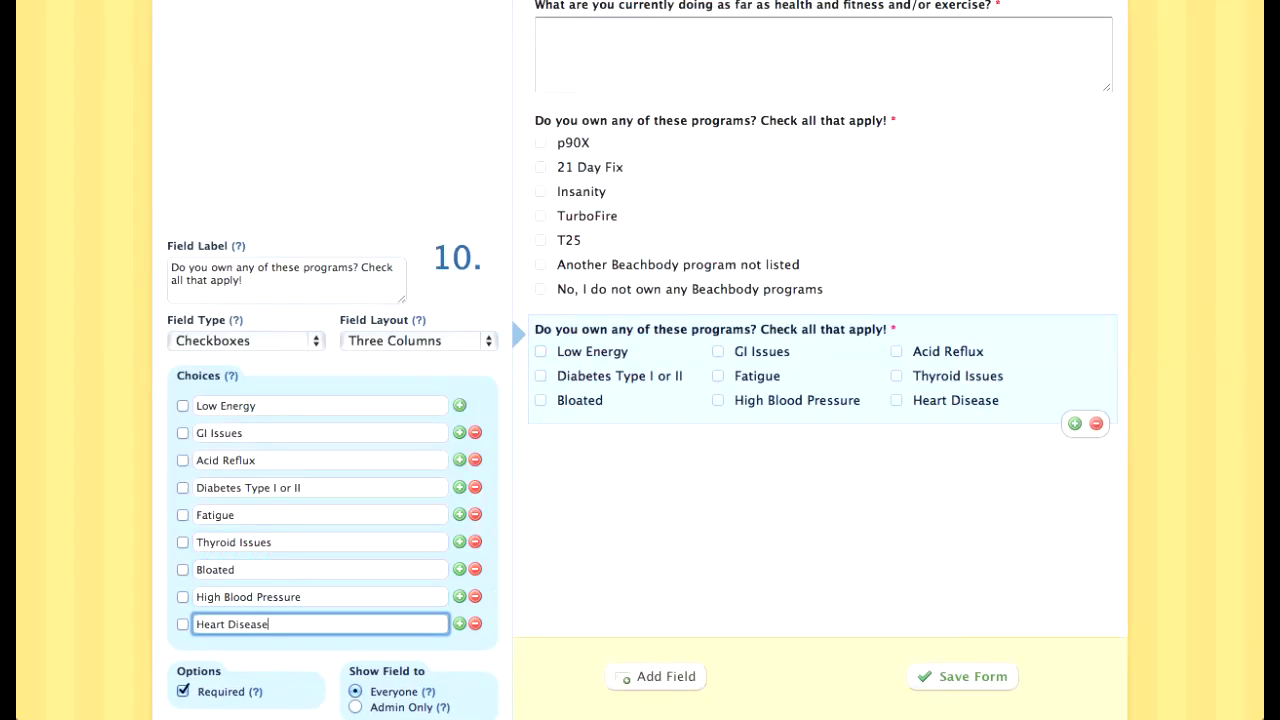
key("Return")
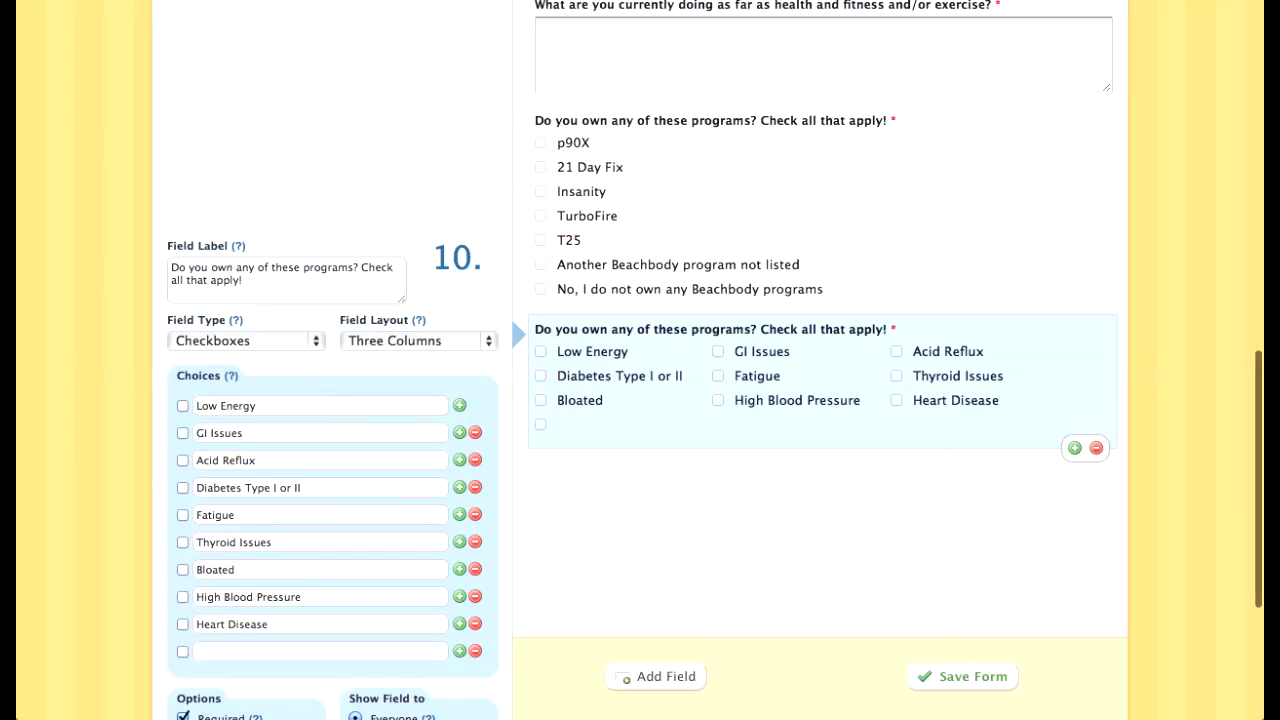
left_click(320, 651)
type("Overweight")
key("Return")
Step: Add Acne and Migraines/Frequent Headaches as choices
type("Ace")
type("n")
key("BackSpace")
key("BackSpace")
type("ne")
key("Return")
scroll(640, 400, "down", 2)
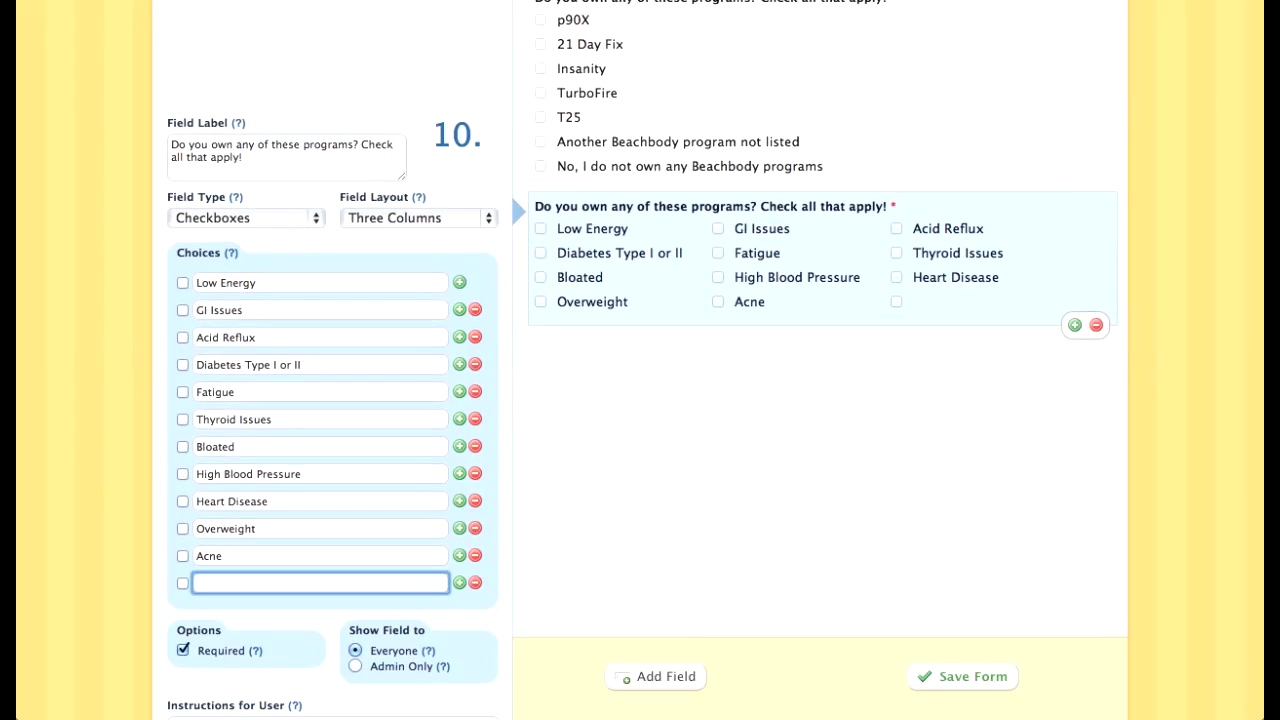
type("Migraine")
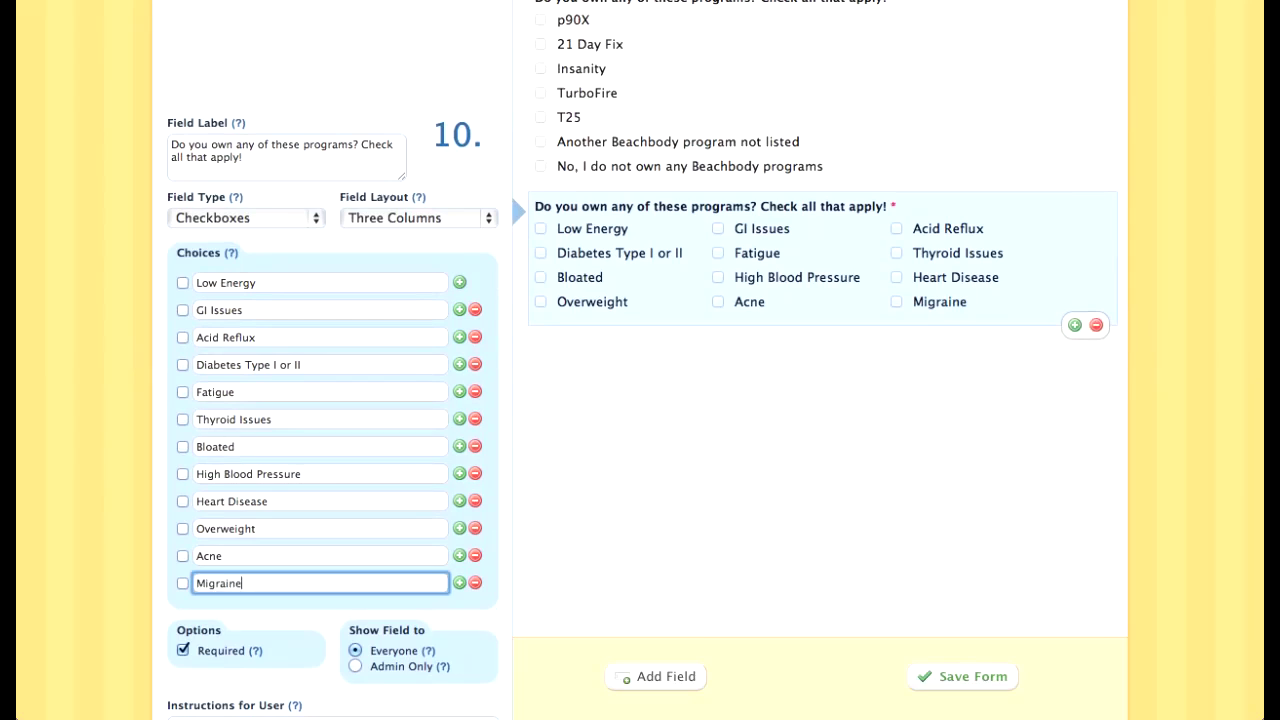
type("s/Headaches")
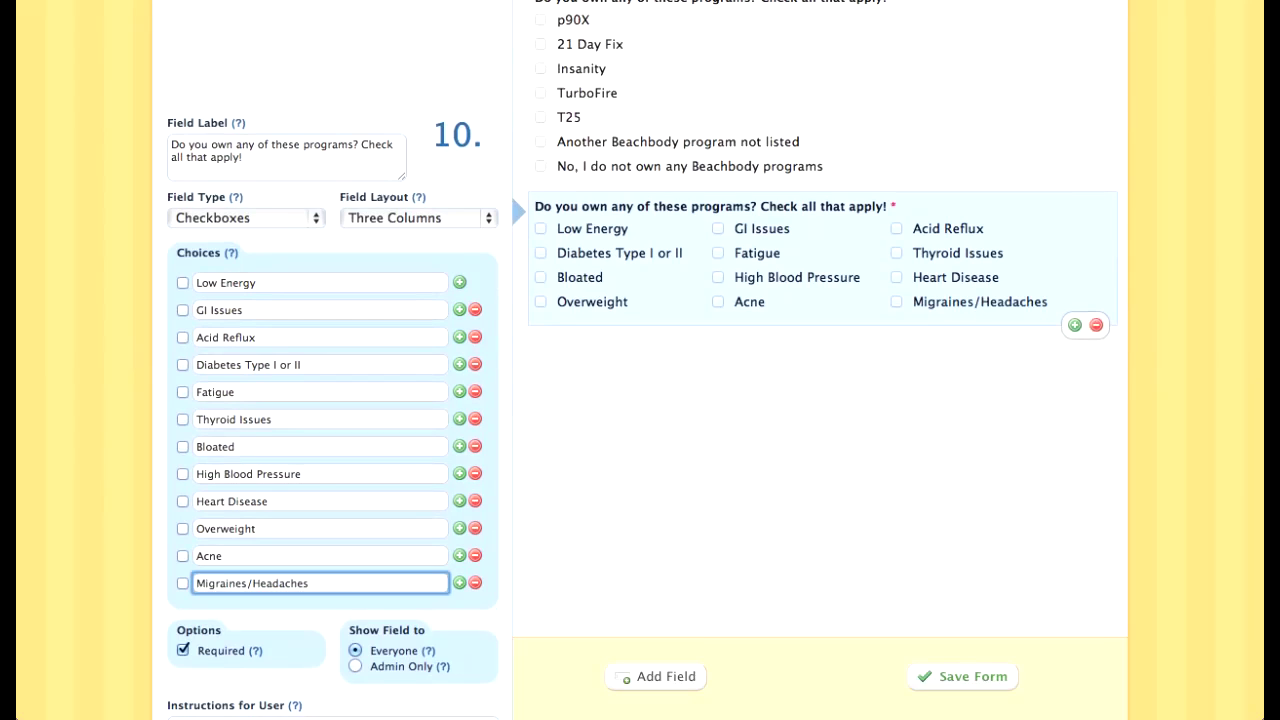
type("Frequent")
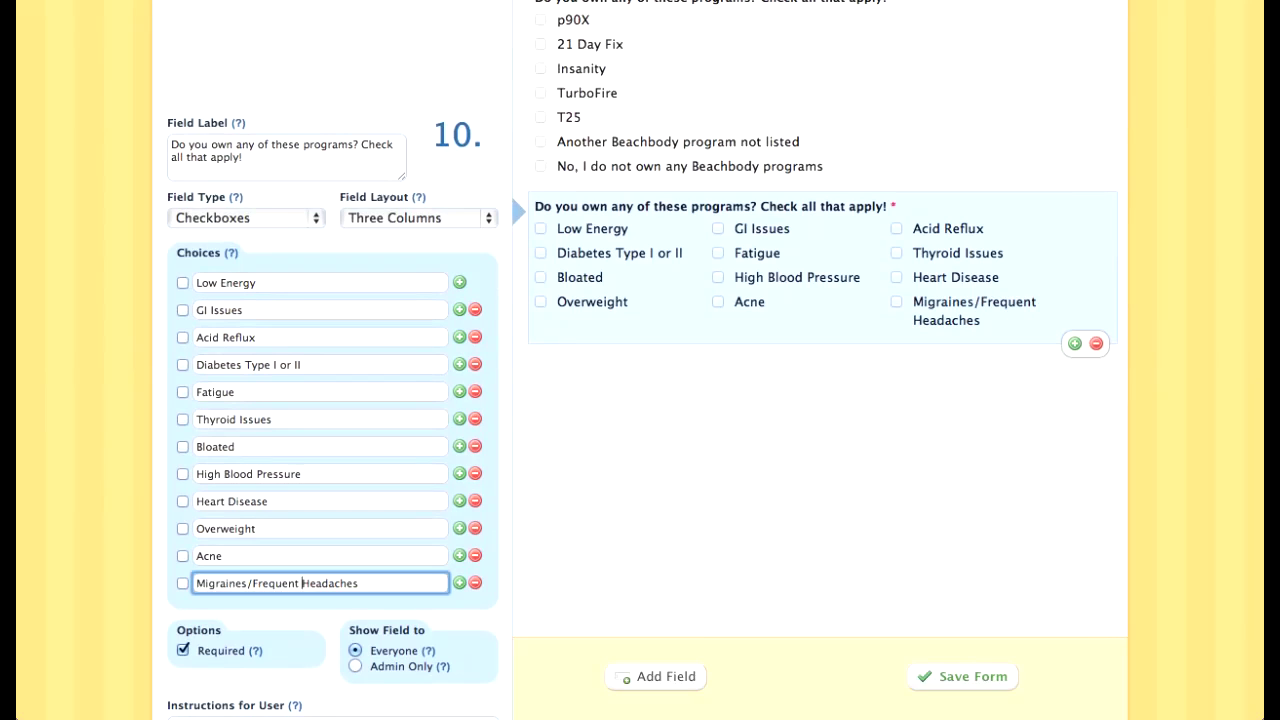
key("Return")
Step: Add a final 'NO significant health issues' choice, then try adding another field
left_click(320, 610)
type("NO signficant")
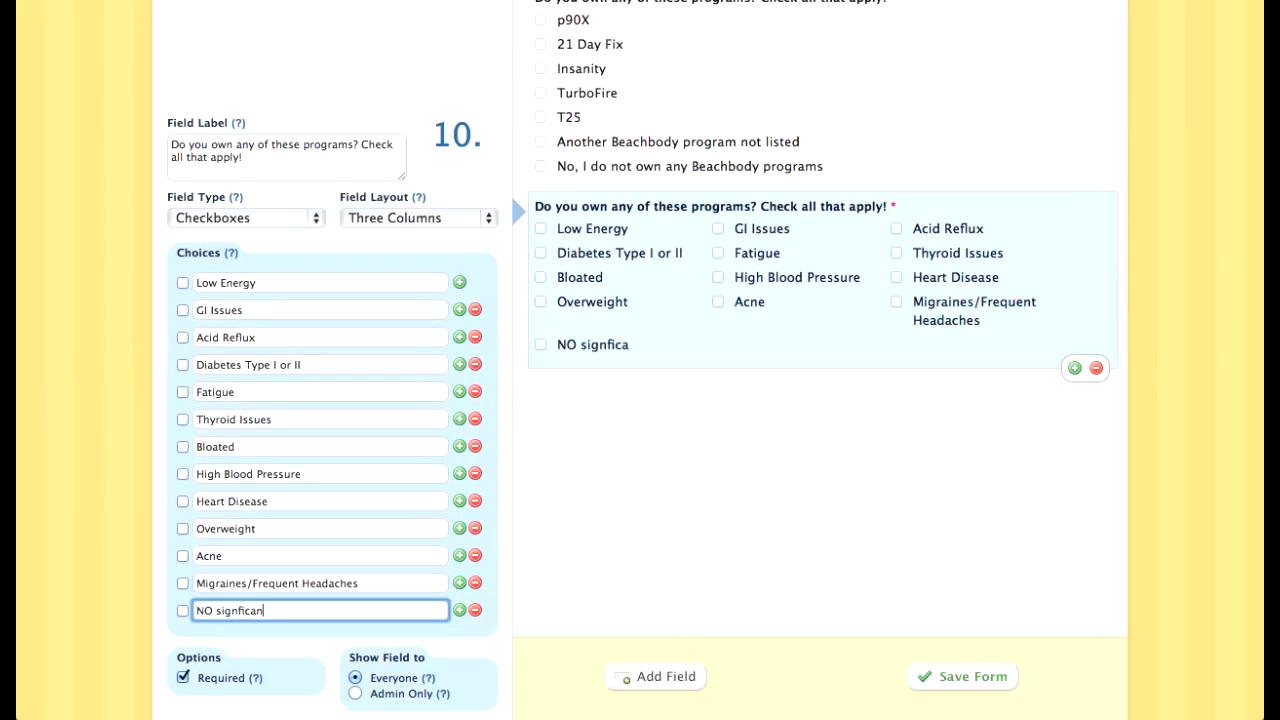
key("BackSpace")
key("BackSpace")
key("BackSpace")
key("BackSpace")
key("BackSpace")
key("BackSpace")
type("ificant healht")
key("alt+shift+Left")
type("health issues")
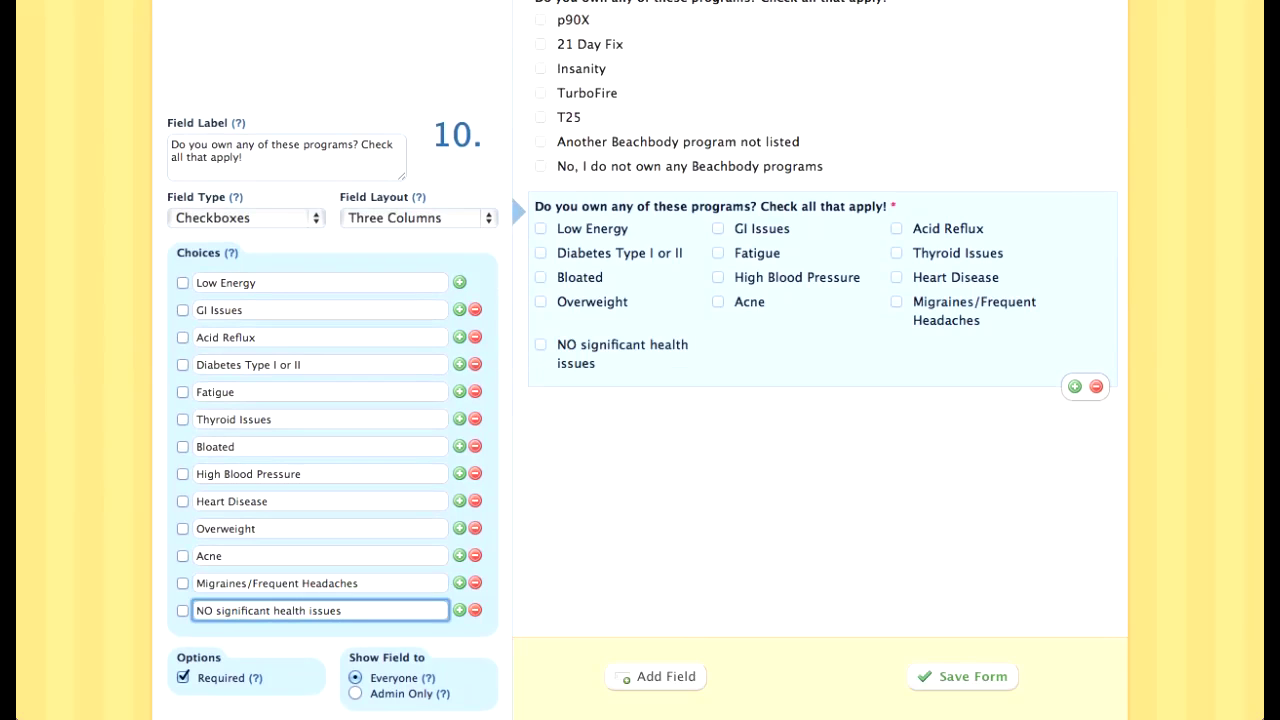
key("Tab")
scroll(714, 355, "down", 2)
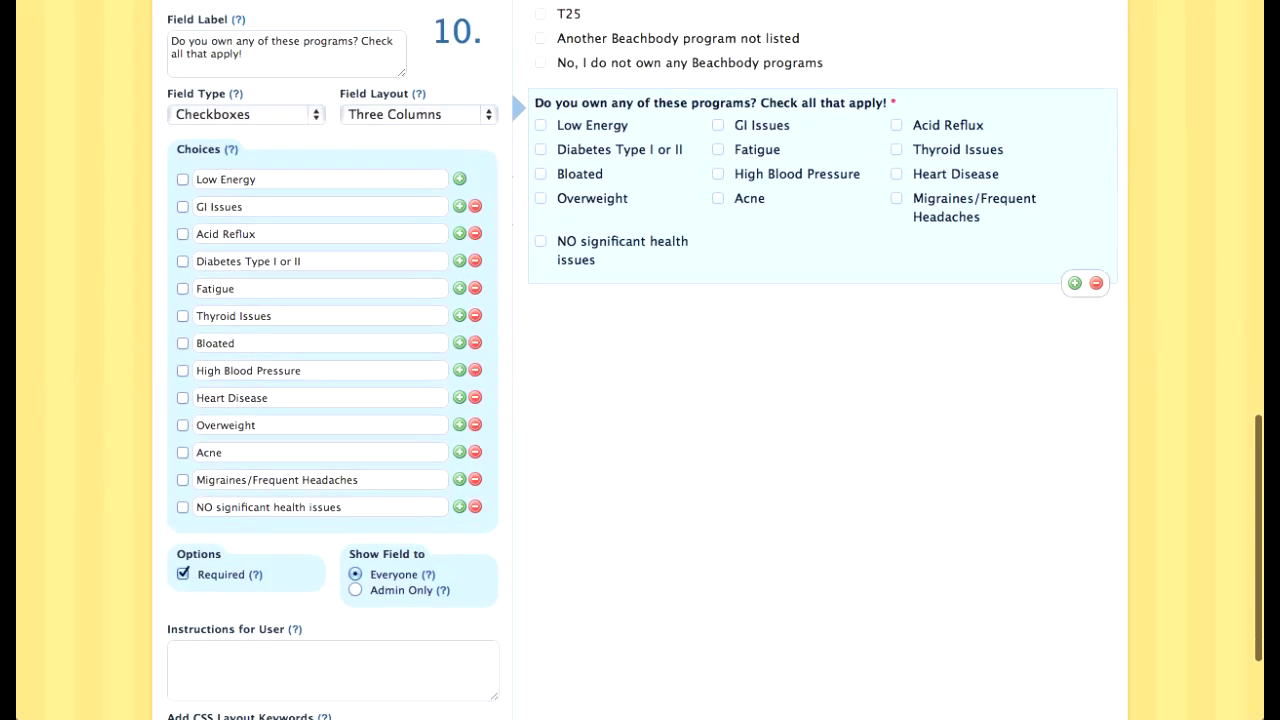
left_click(1075, 283)
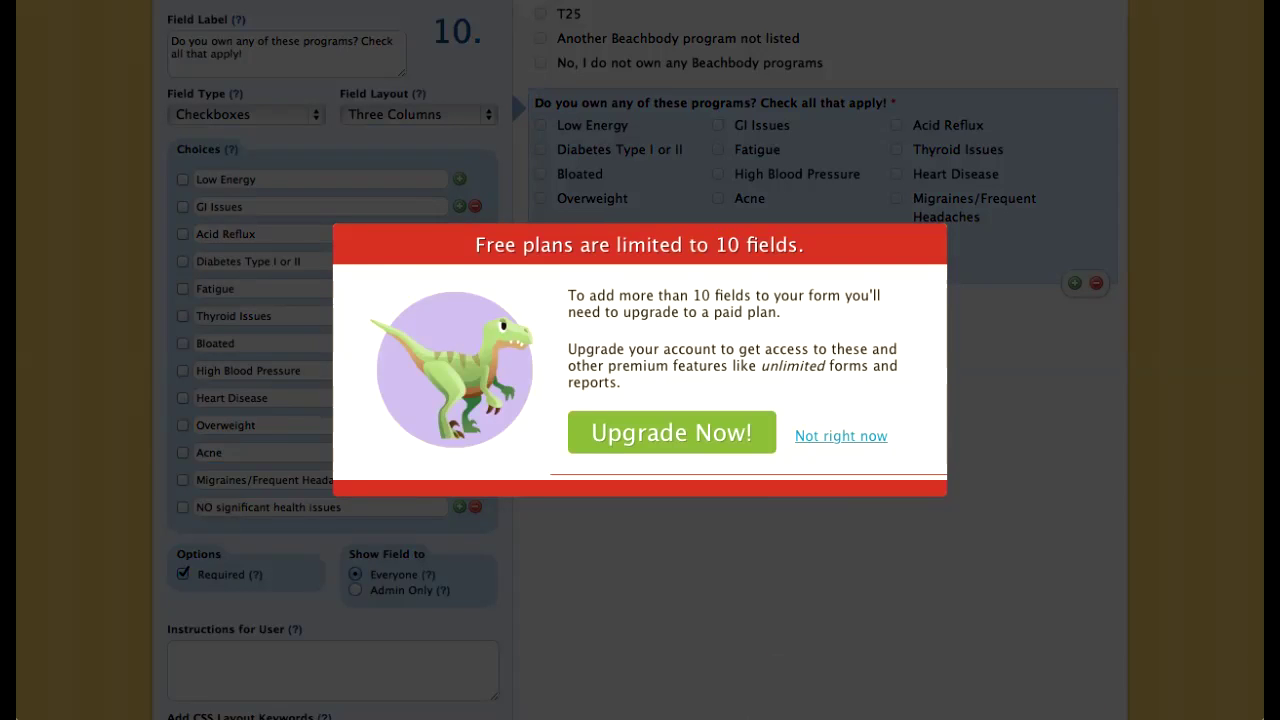
Step: Dismiss the free-plan upgrade prompt and scroll back through the form
left_click(841, 436)
scroll(714, 360, "up", 3)
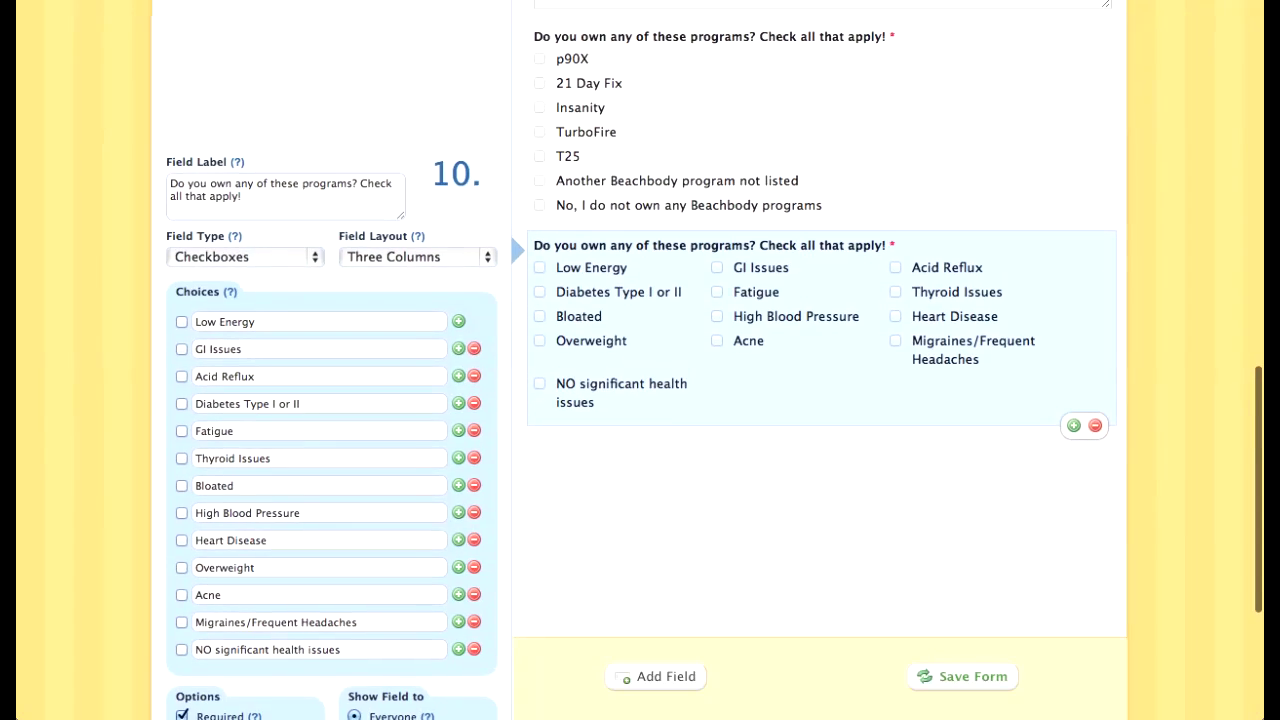
scroll(714, 360, "up", 2)
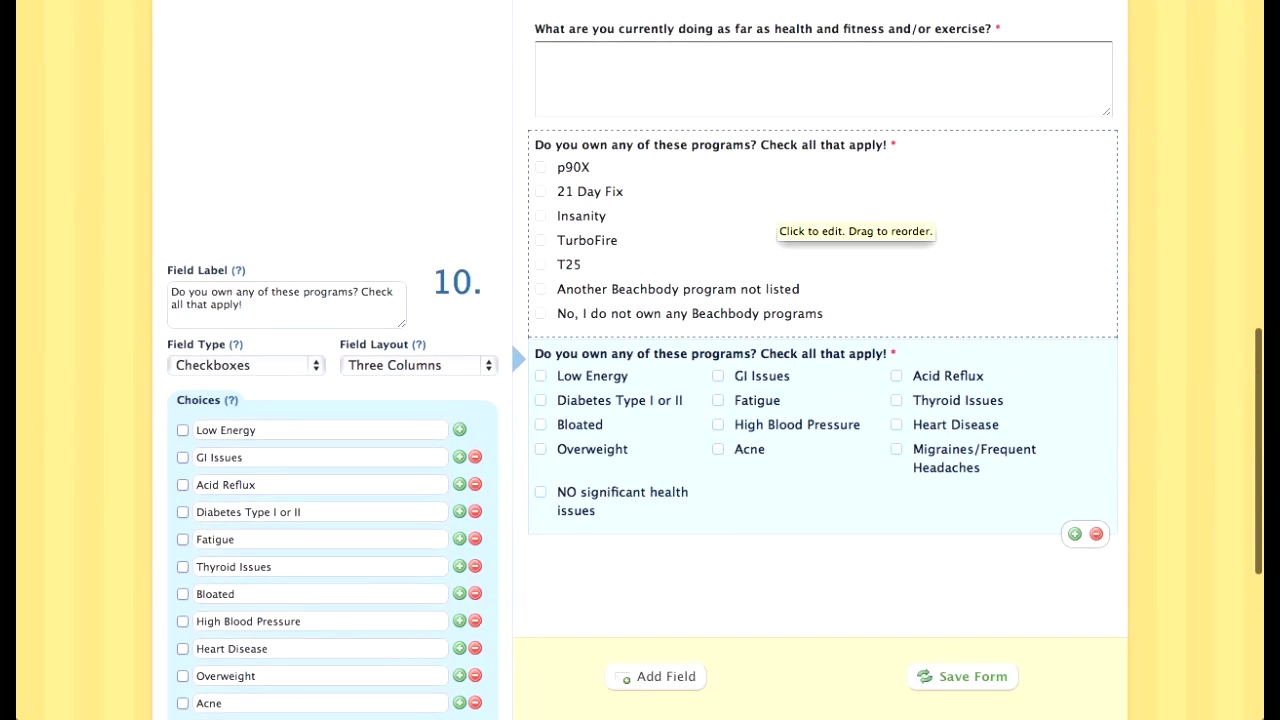
scroll(777, 212, "up", 2)
scroll(777, 212, "down", 2)
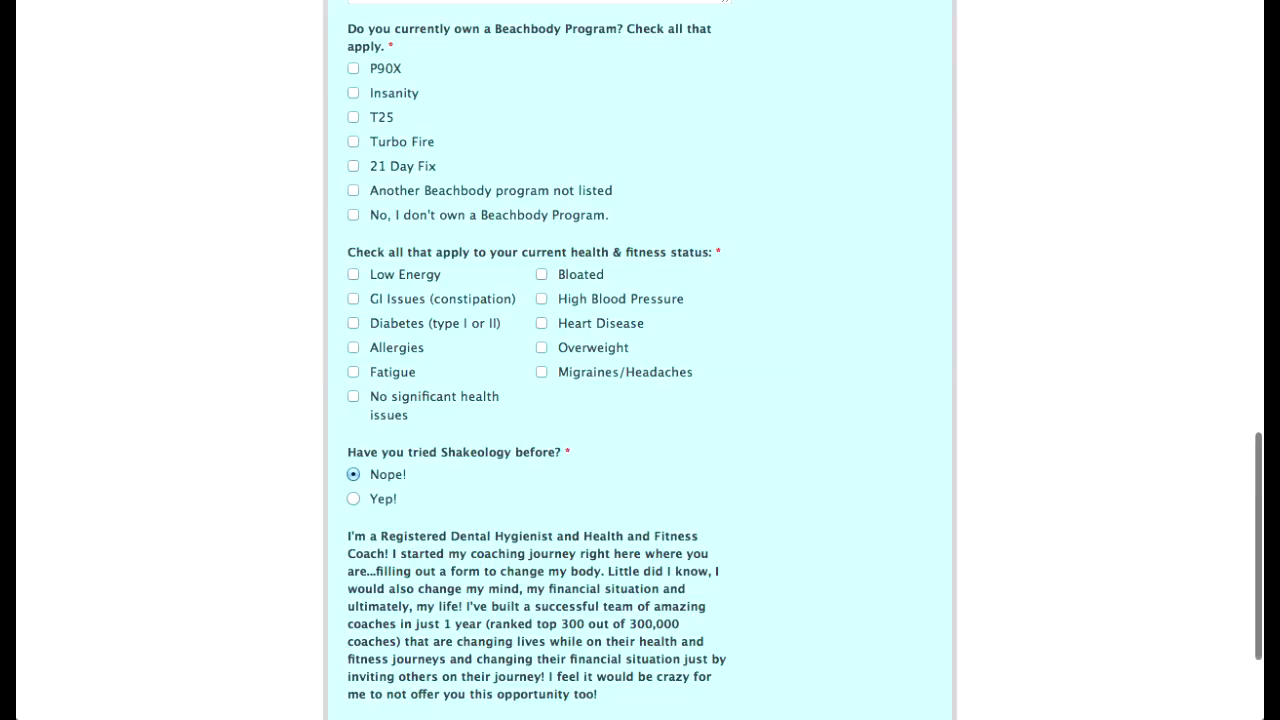
scroll(640, 360, "down", 4)
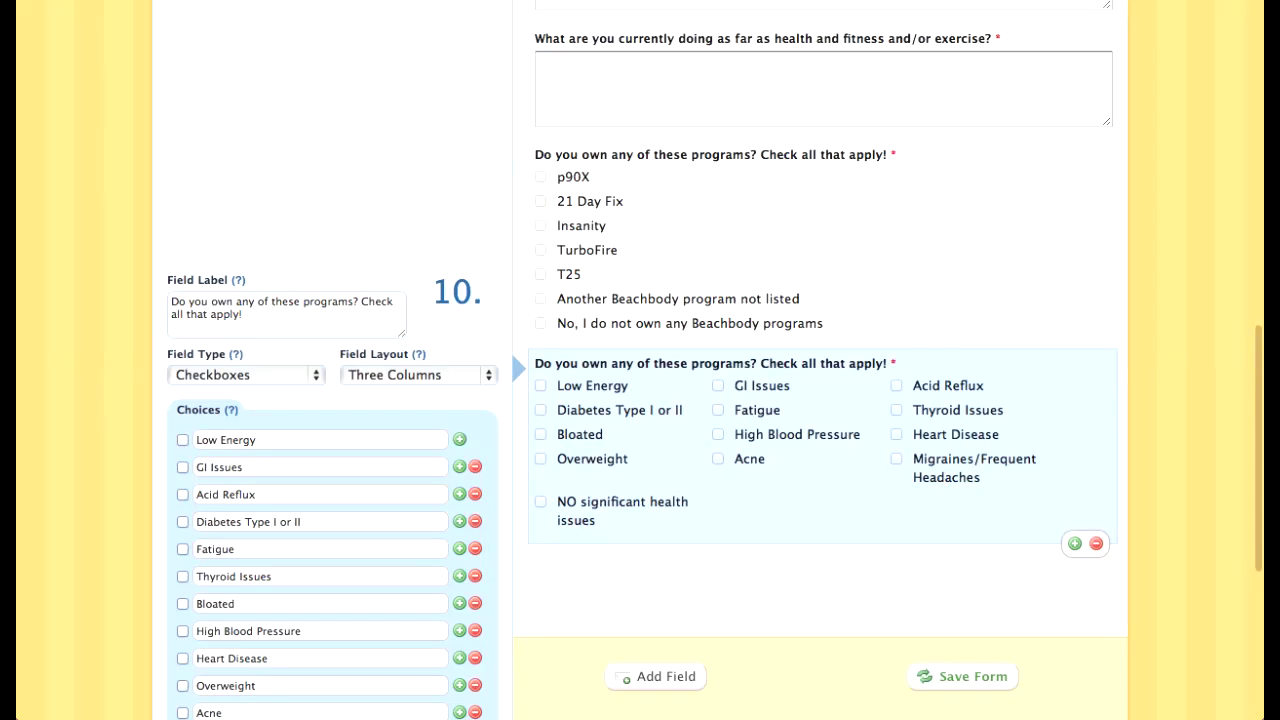
scroll(509, 475, "up", 3)
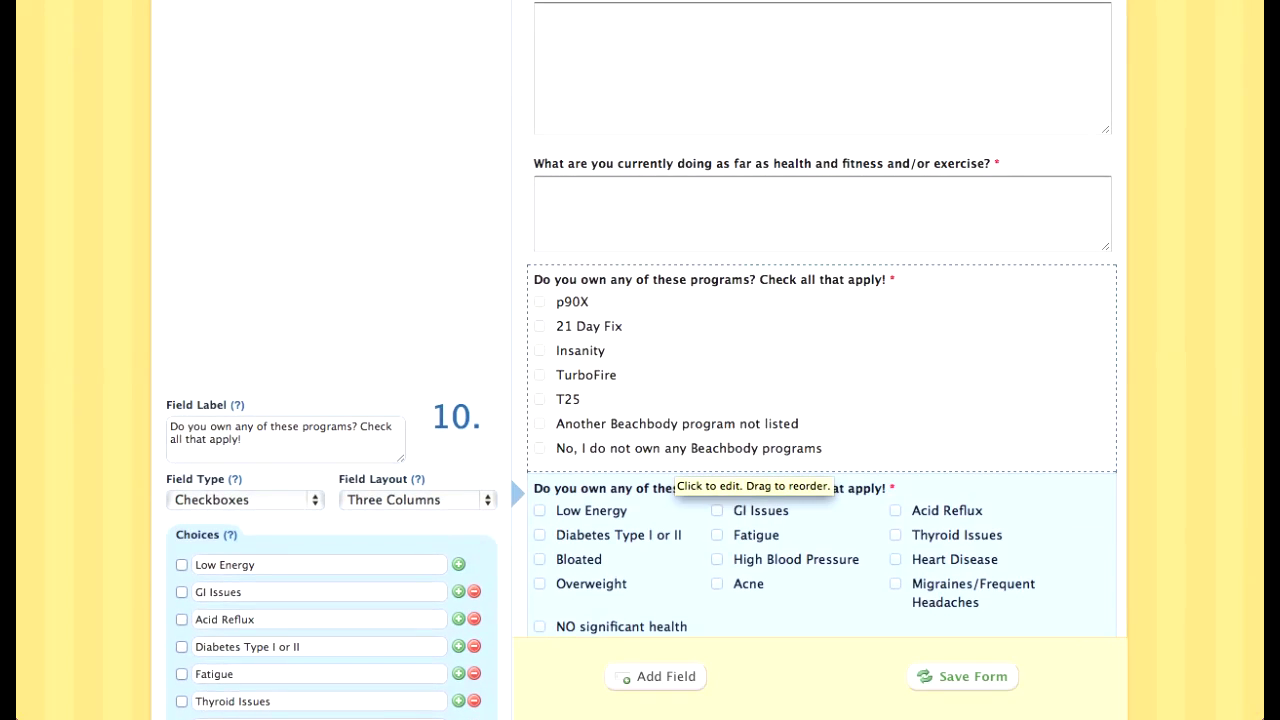
scroll(509, 475, "up", 2)
scroll(670, 465, "down", 3)
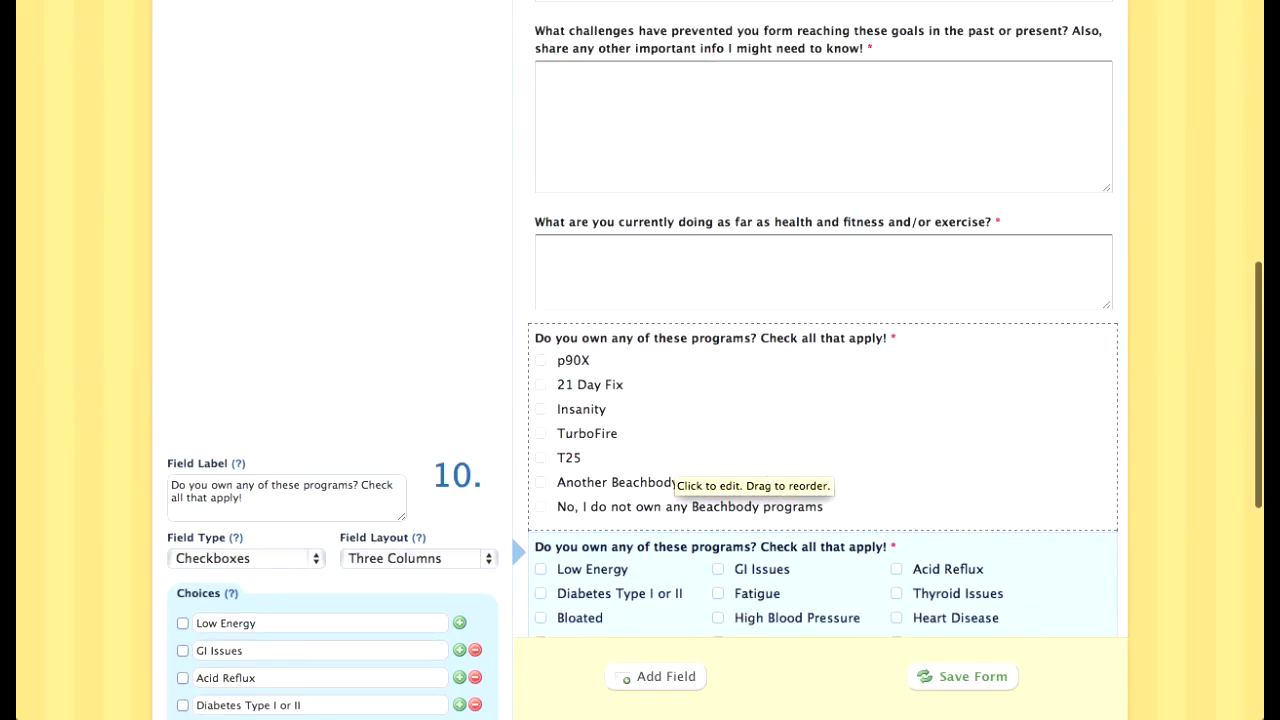
scroll(670, 465, "up", 5)
scroll(750, 470, "up", 5)
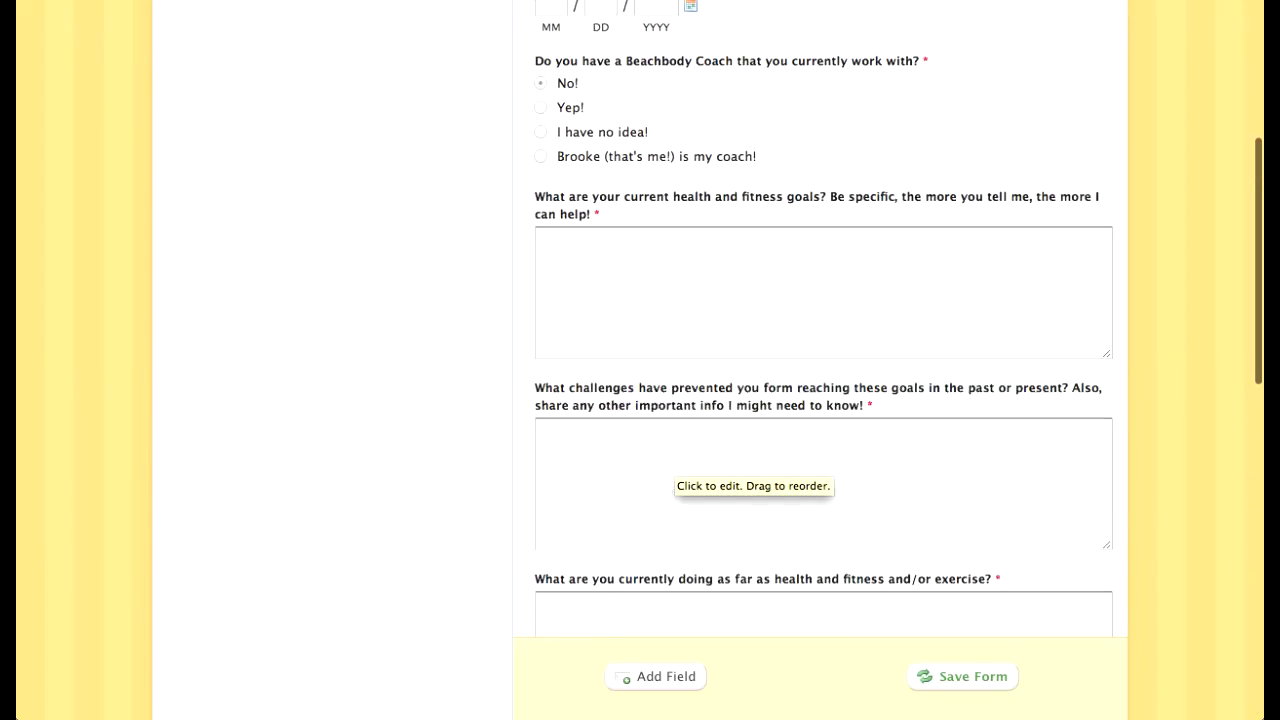
Step: Attempt to delete the Wedding Date field twice, dismissing the cannot-delete warning each time
left_click(822, 228)
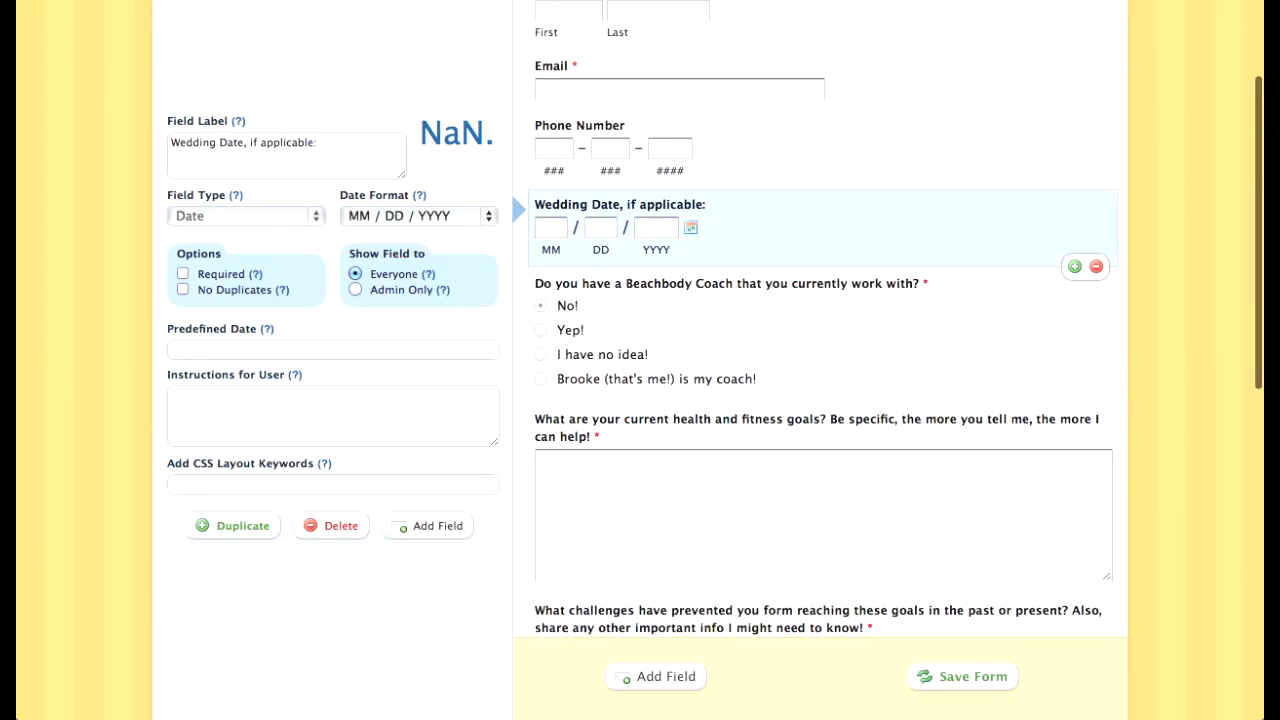
left_click(1096, 267)
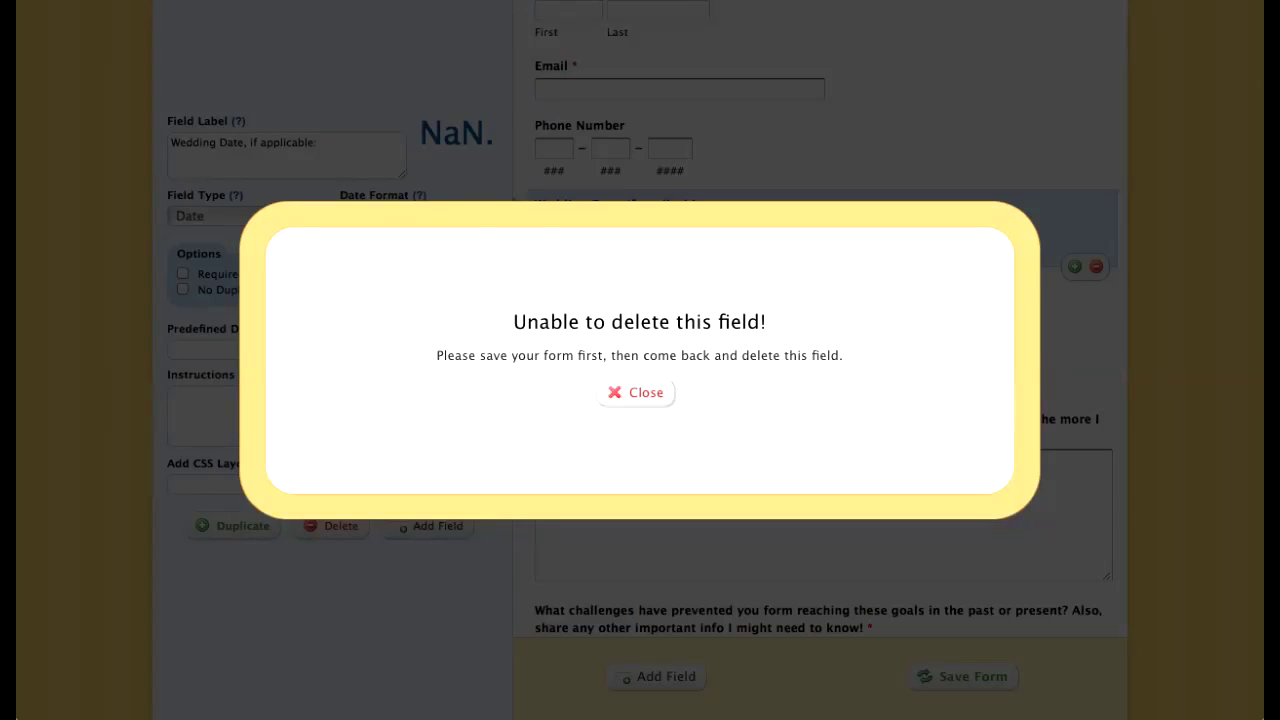
left_click(637, 393)
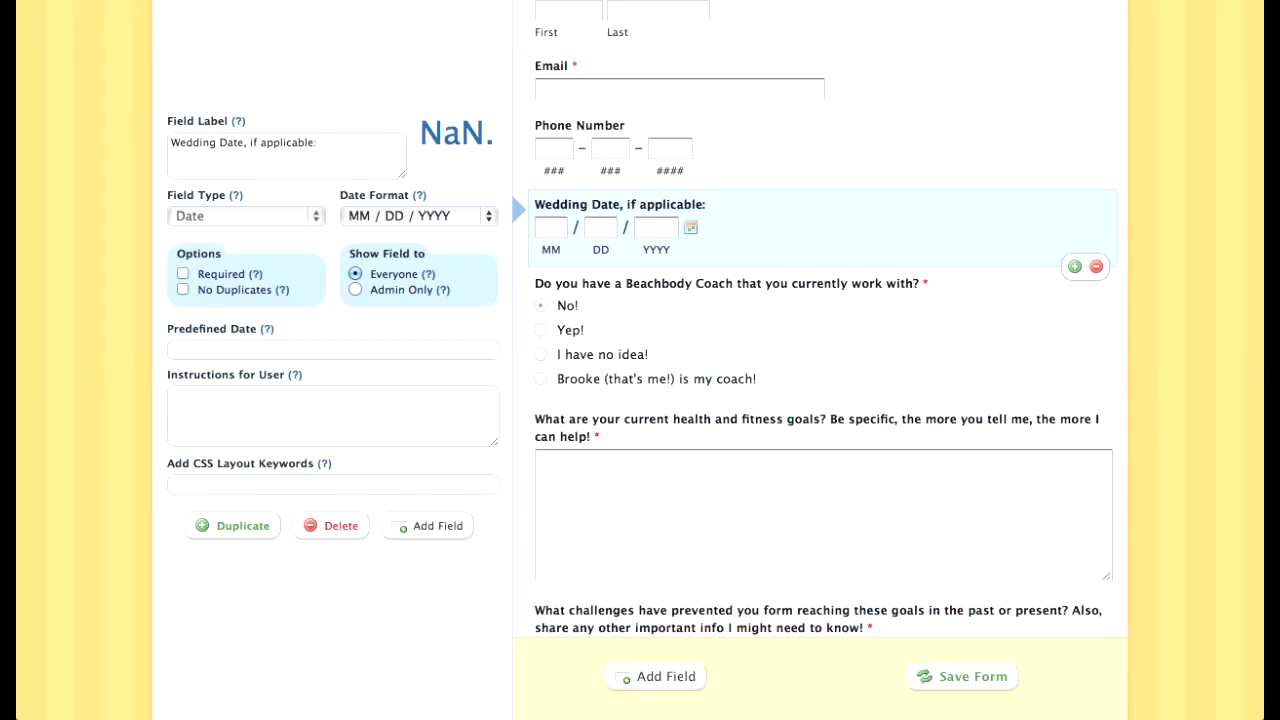
left_click(656, 676)
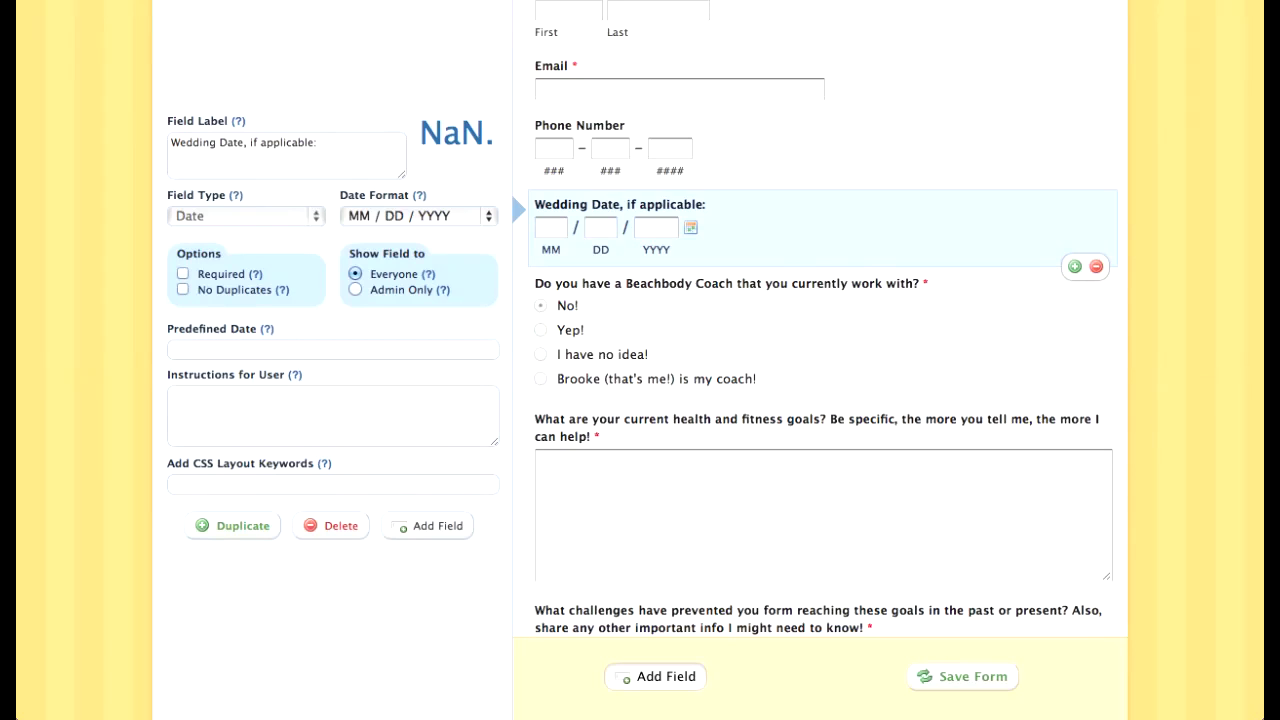
scroll(820, 360, "down", 10)
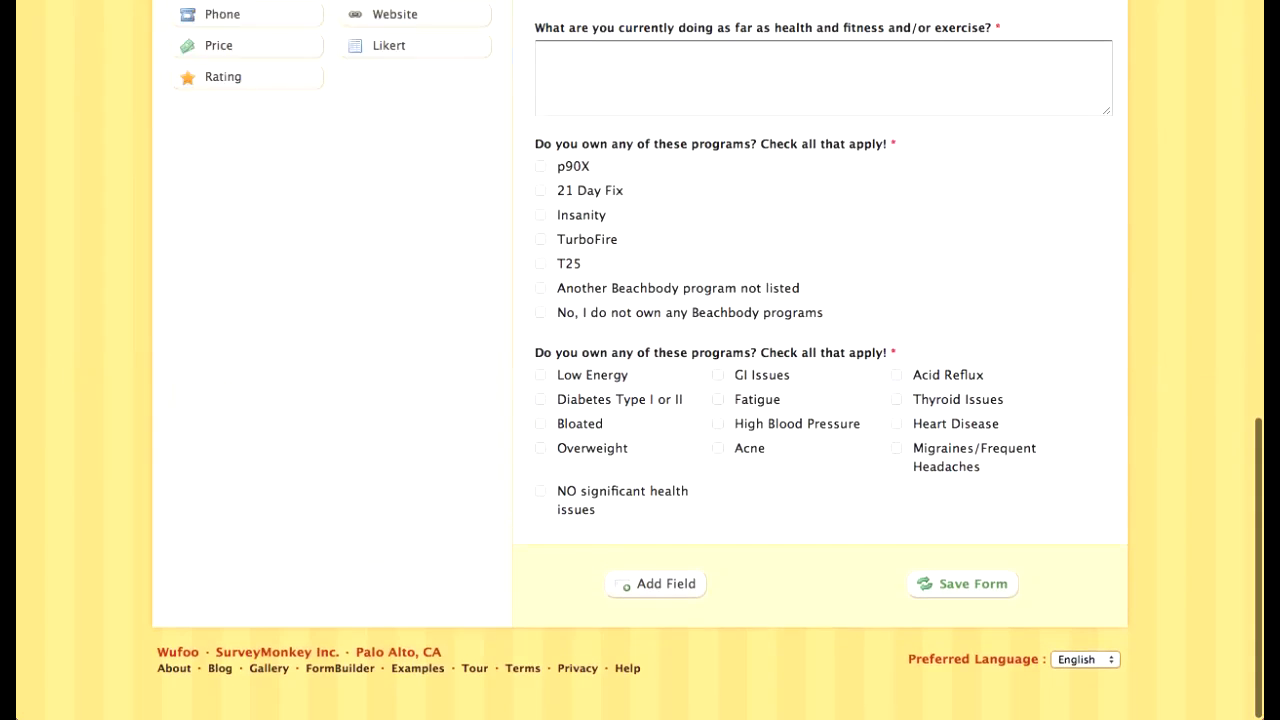
scroll(760, 525, "up", 12)
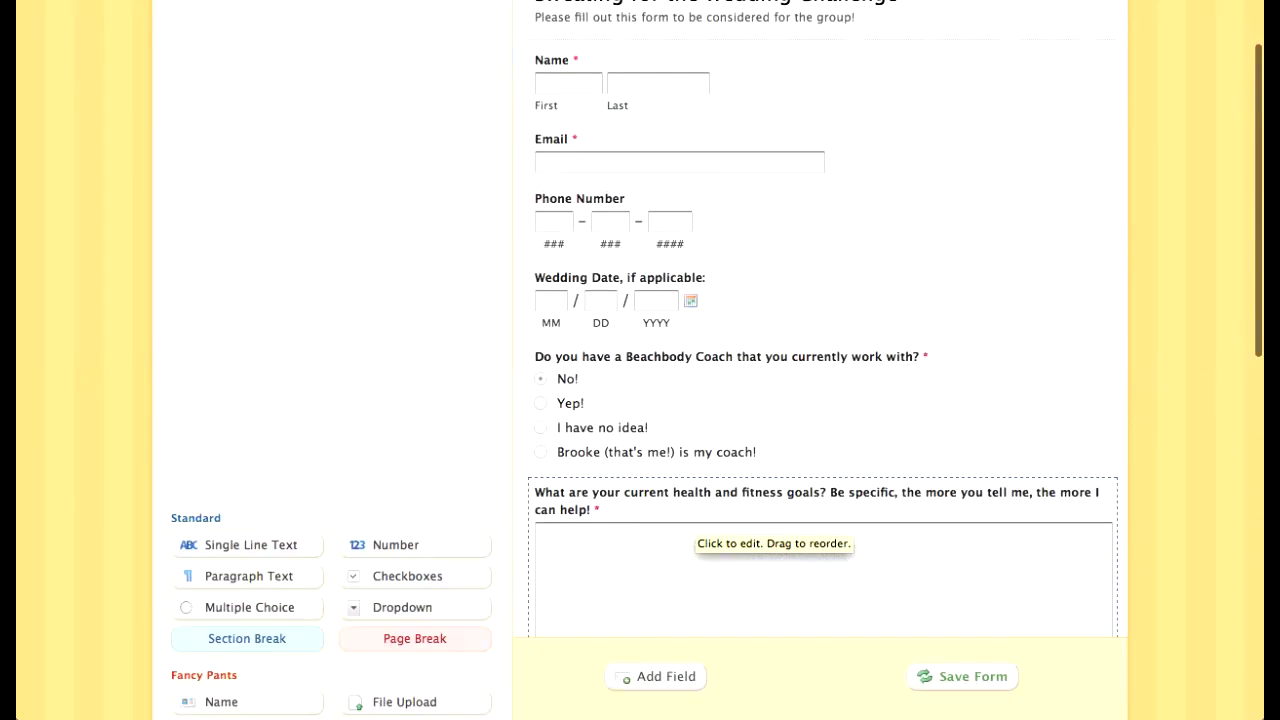
left_click(780, 304)
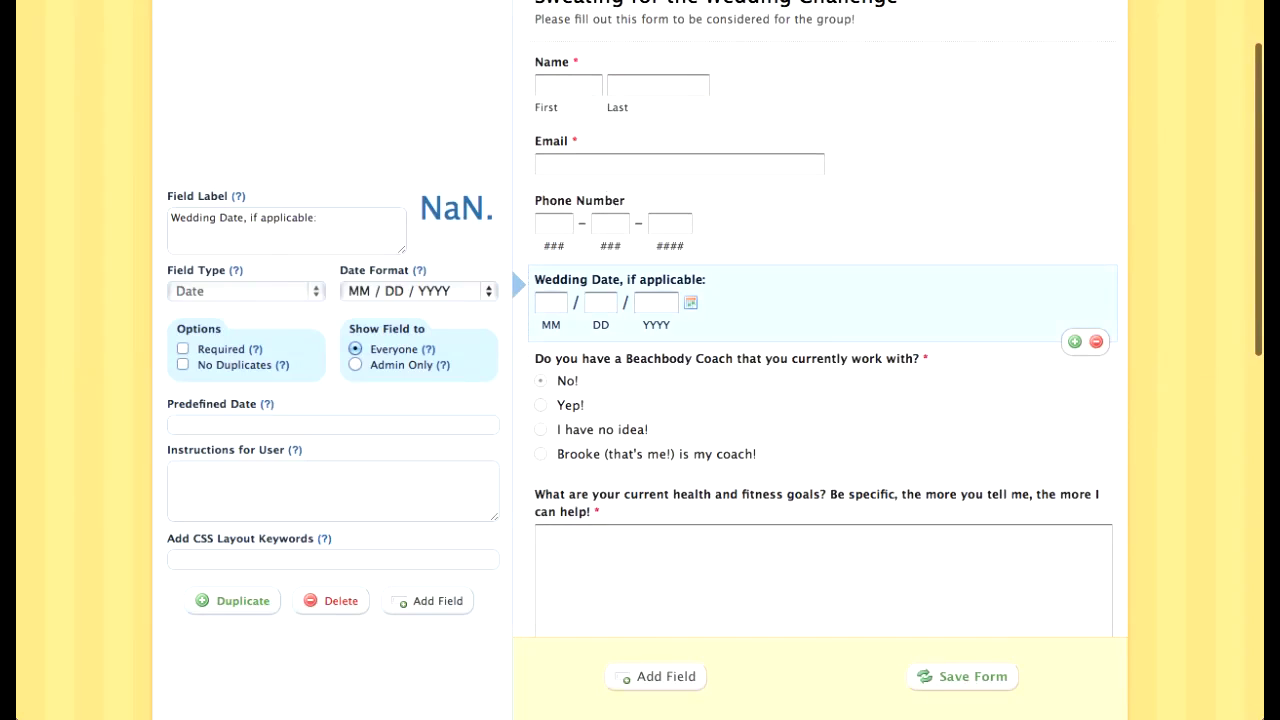
left_click(1096, 342)
left_click(636, 392)
scroll(640, 385, "up", 3)
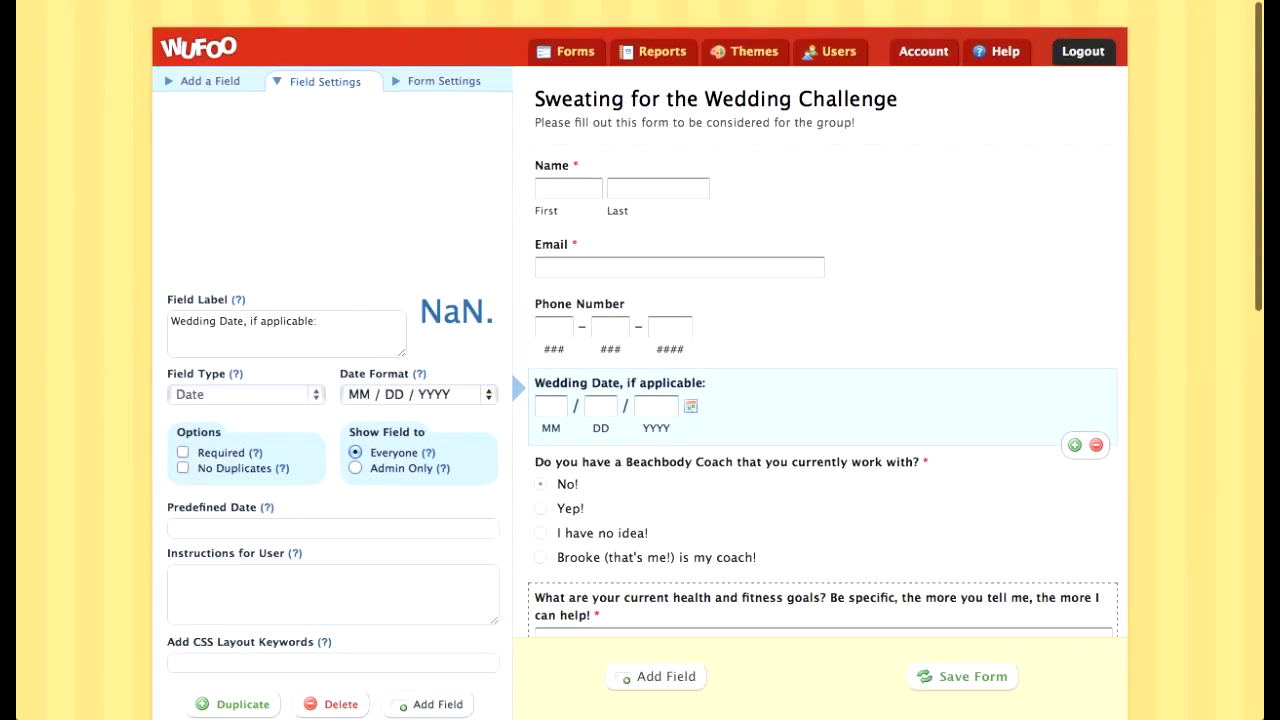
Step: Save the form, continue editing, and delete the Wedding Date field with confirmation
left_click(963, 677)
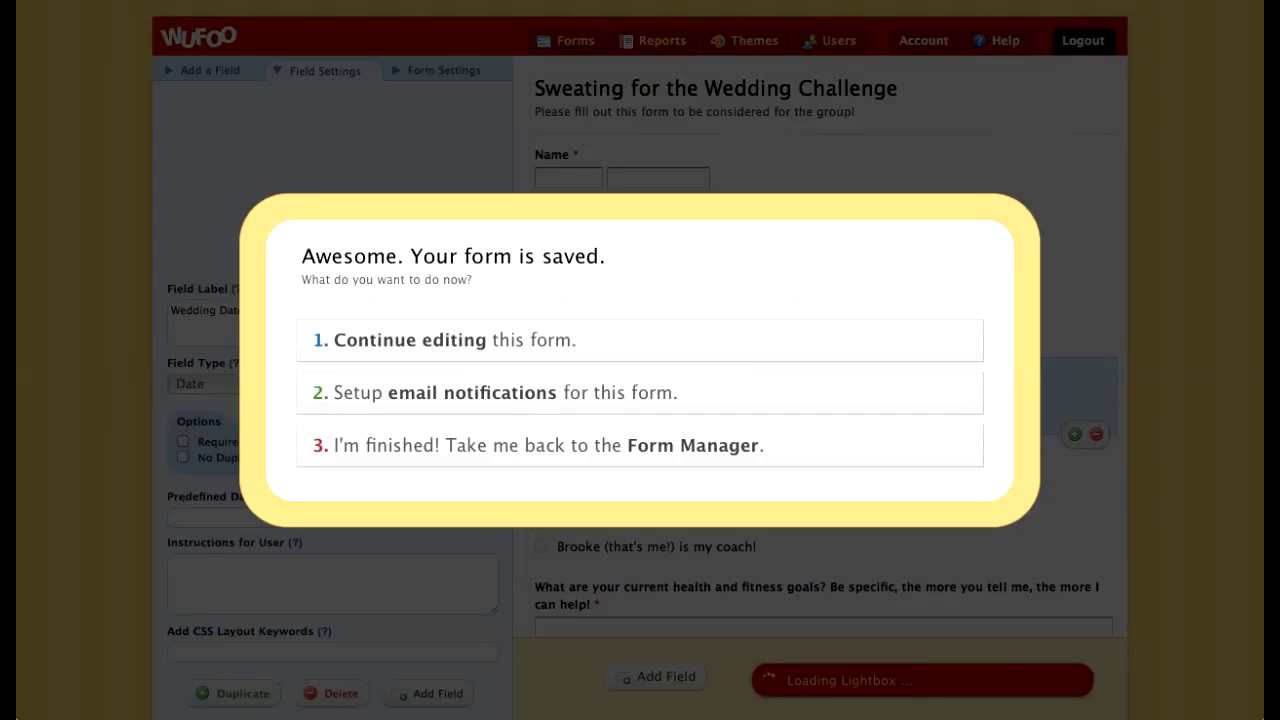
left_click(410, 340)
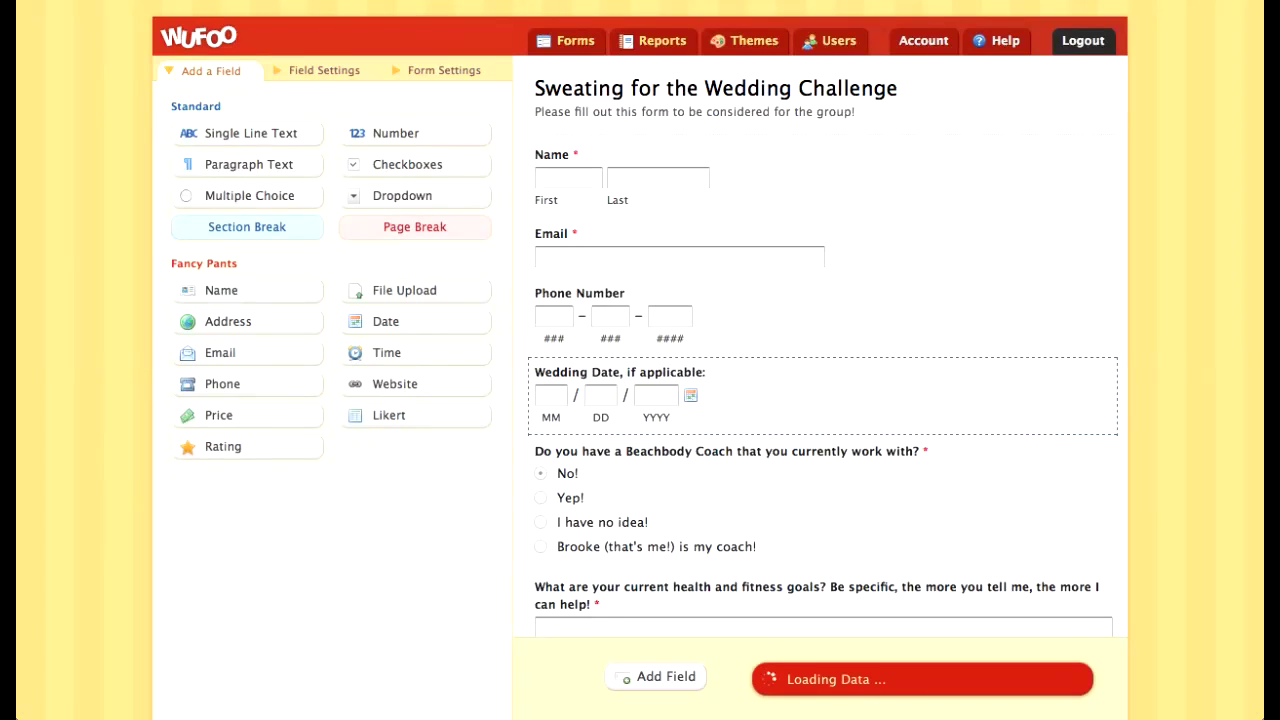
left_click(860, 398)
left_click(1096, 434)
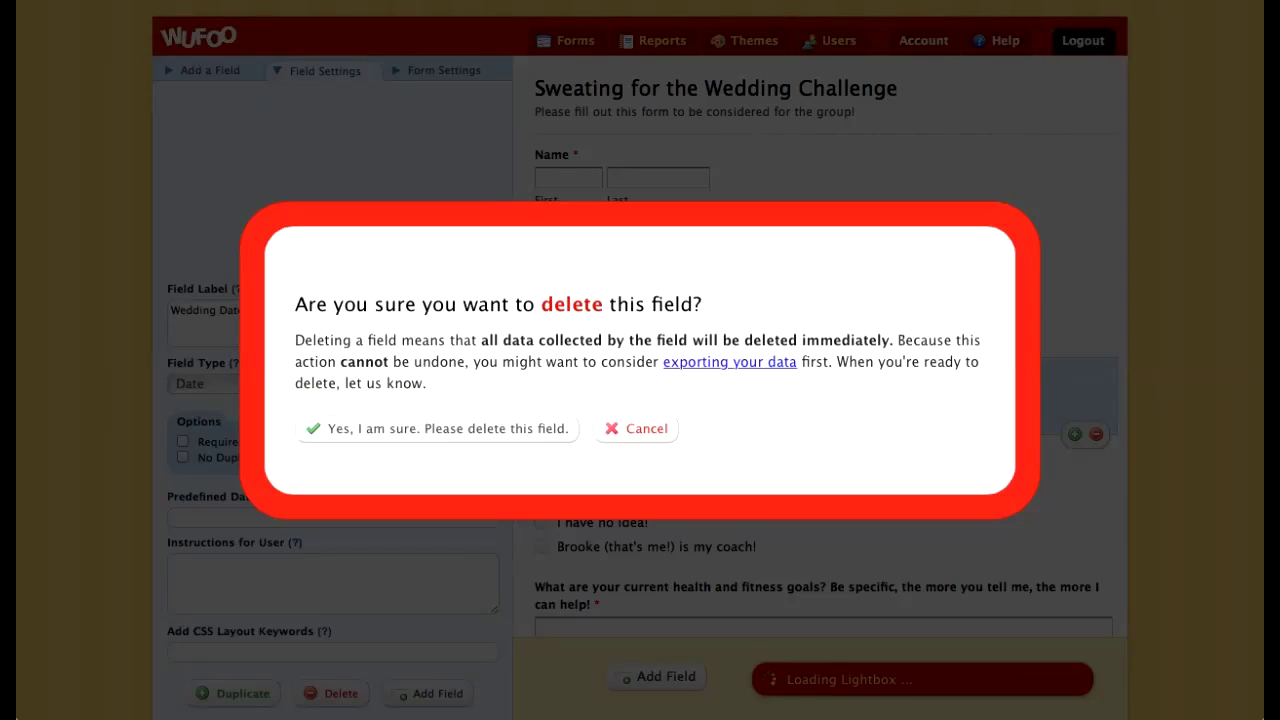
left_click(440, 428)
scroll(820, 290, "down", 10)
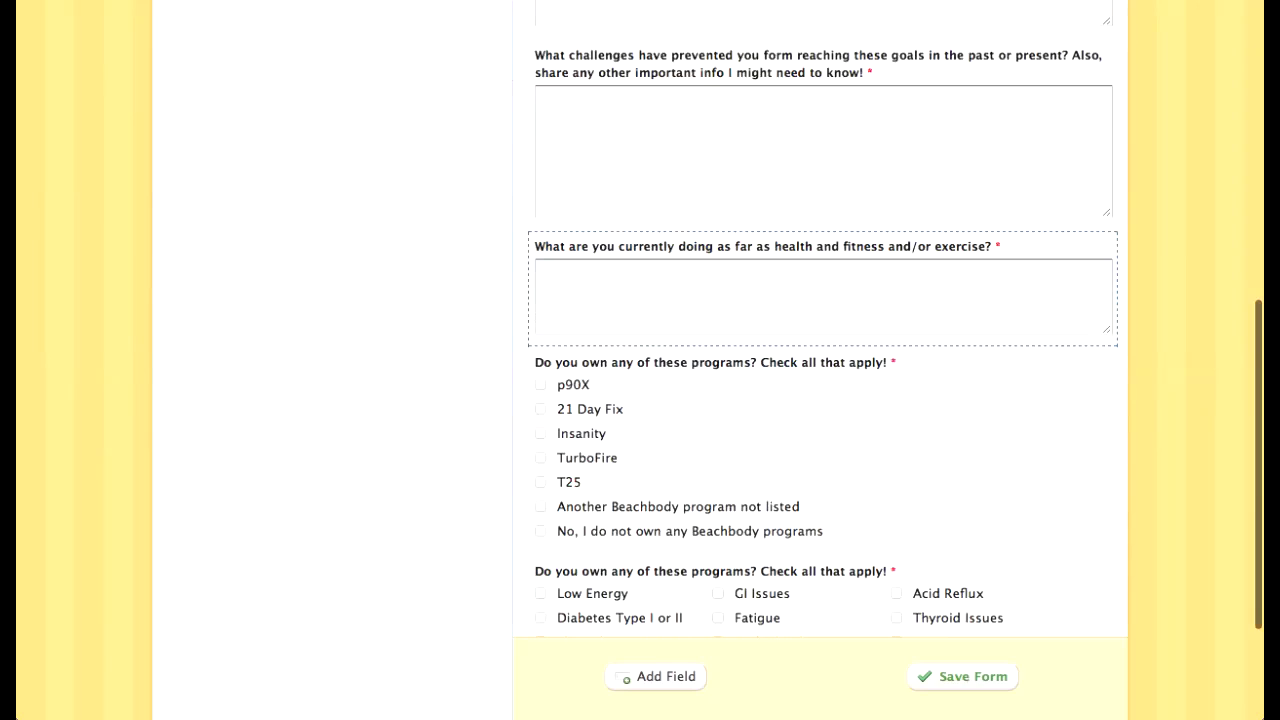
scroll(815, 490, "down", 3)
Step: Add a Multiple Choice field after the health-issues checklist and paste the copied coaching text into its label
left_click(815, 490)
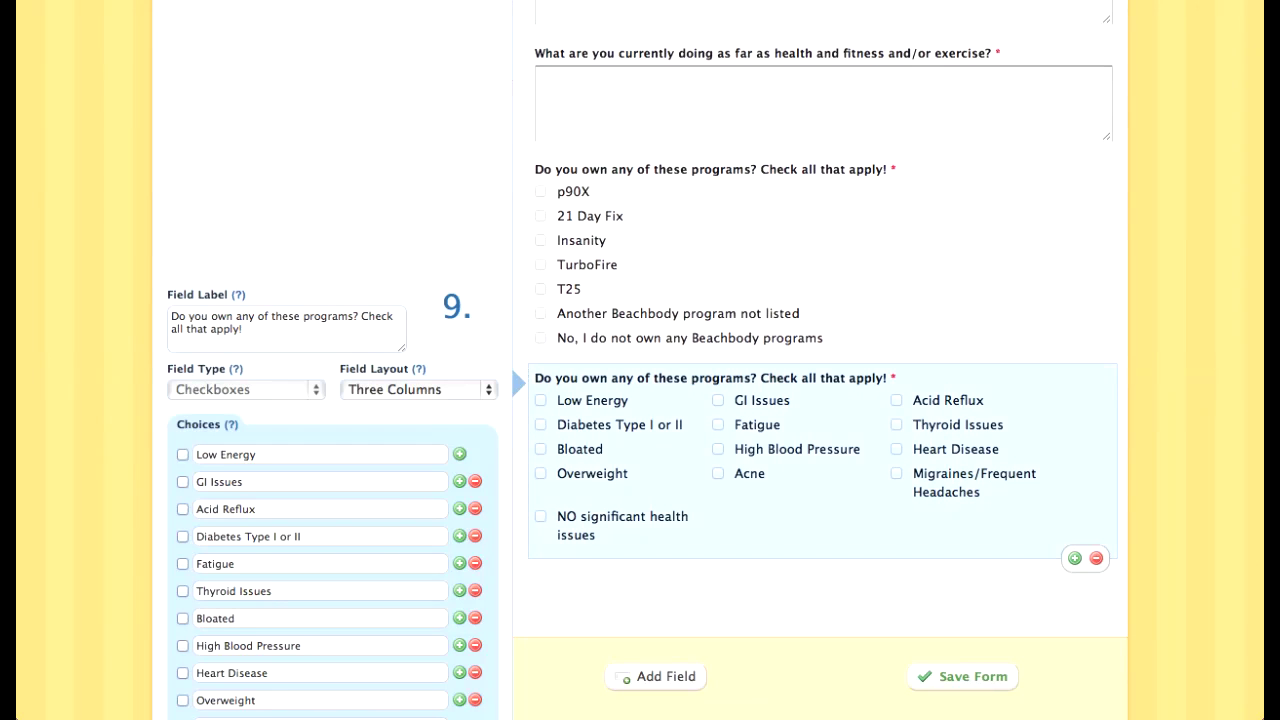
left_click(650, 676)
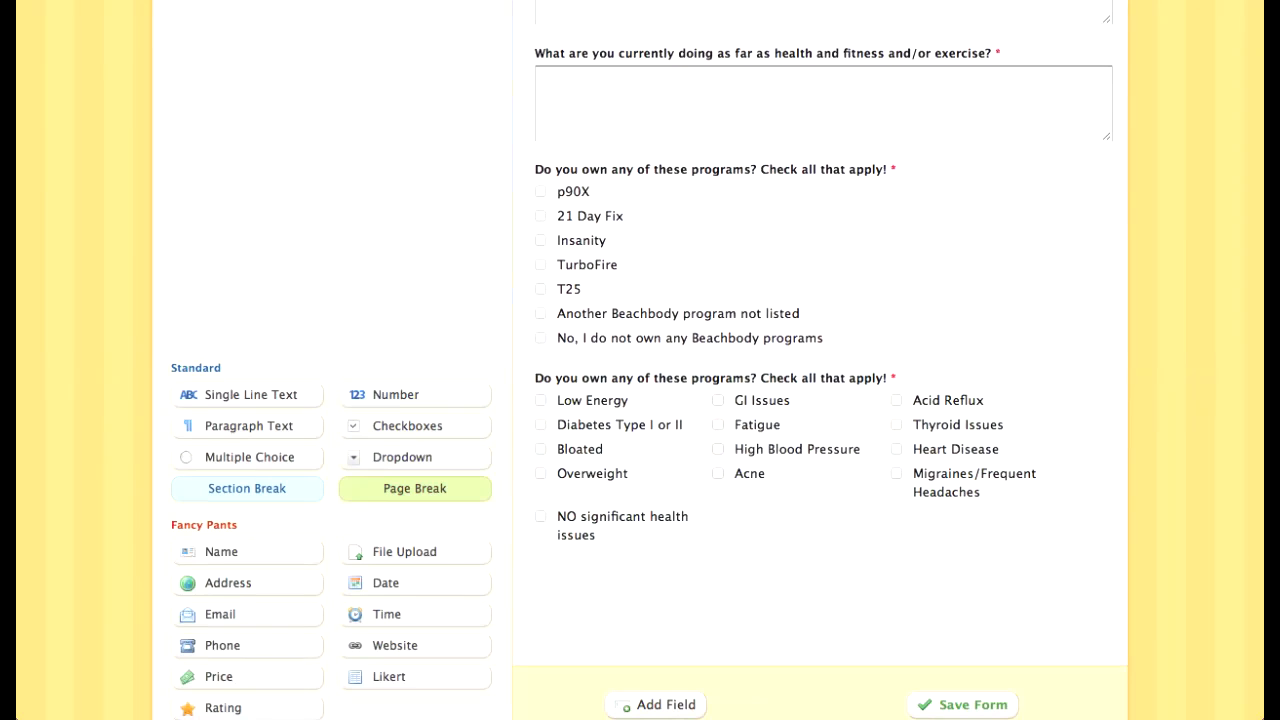
left_click(249, 457)
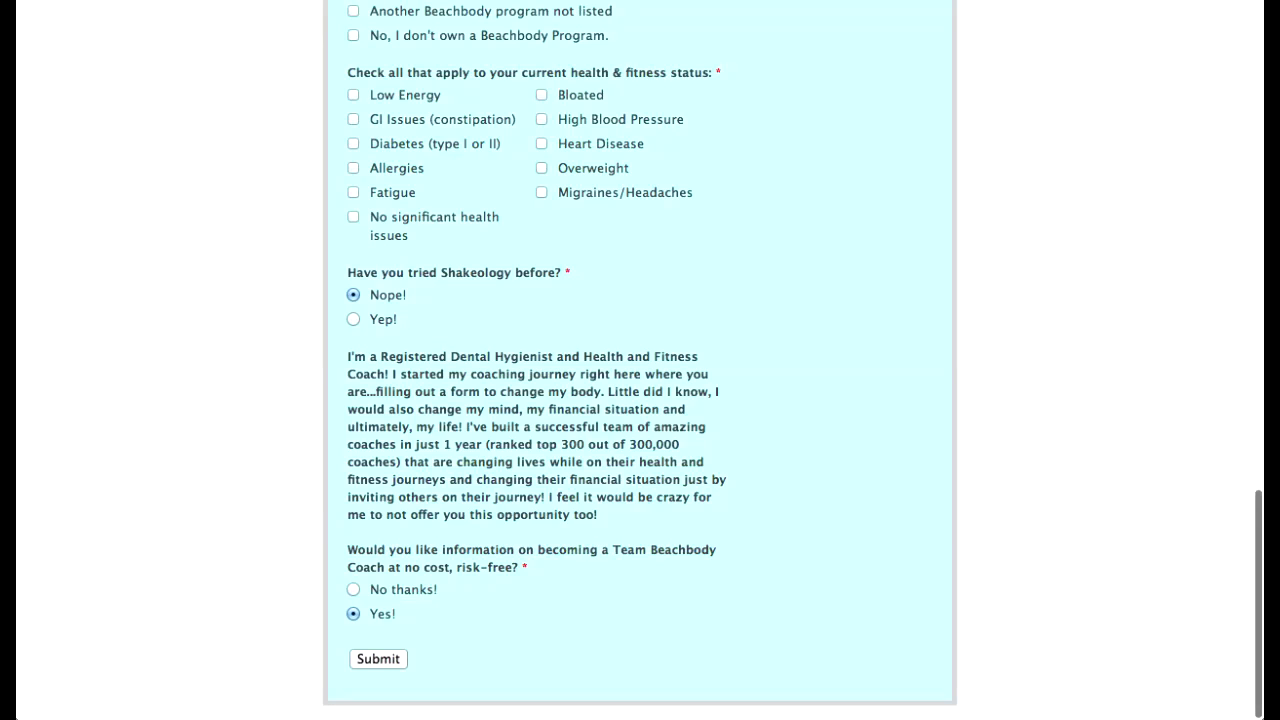
left_click_drag(348, 356, 518, 567)
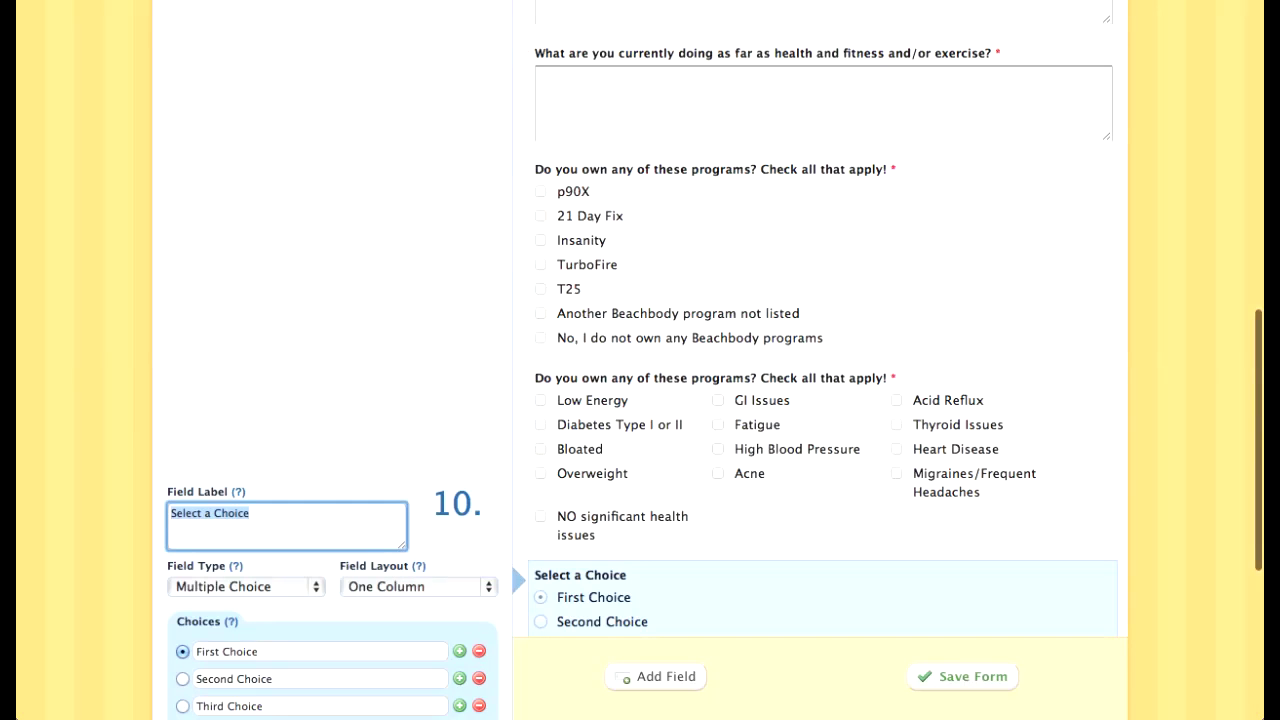
key("super+v")
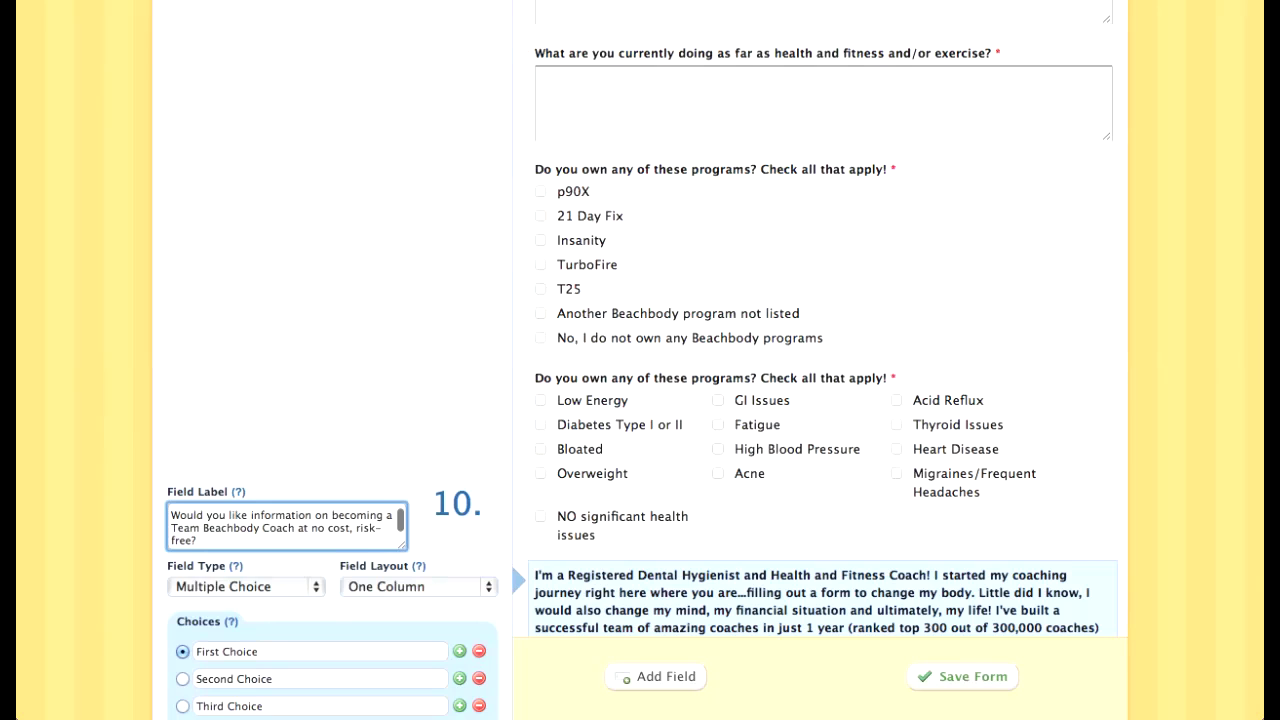
Step: Trim the label to 'Would you like information on becoming a Coach at no cost, risk-free?', dropping the paragraph and 'Team Beachbody'
scroll(640, 400, "down", 4)
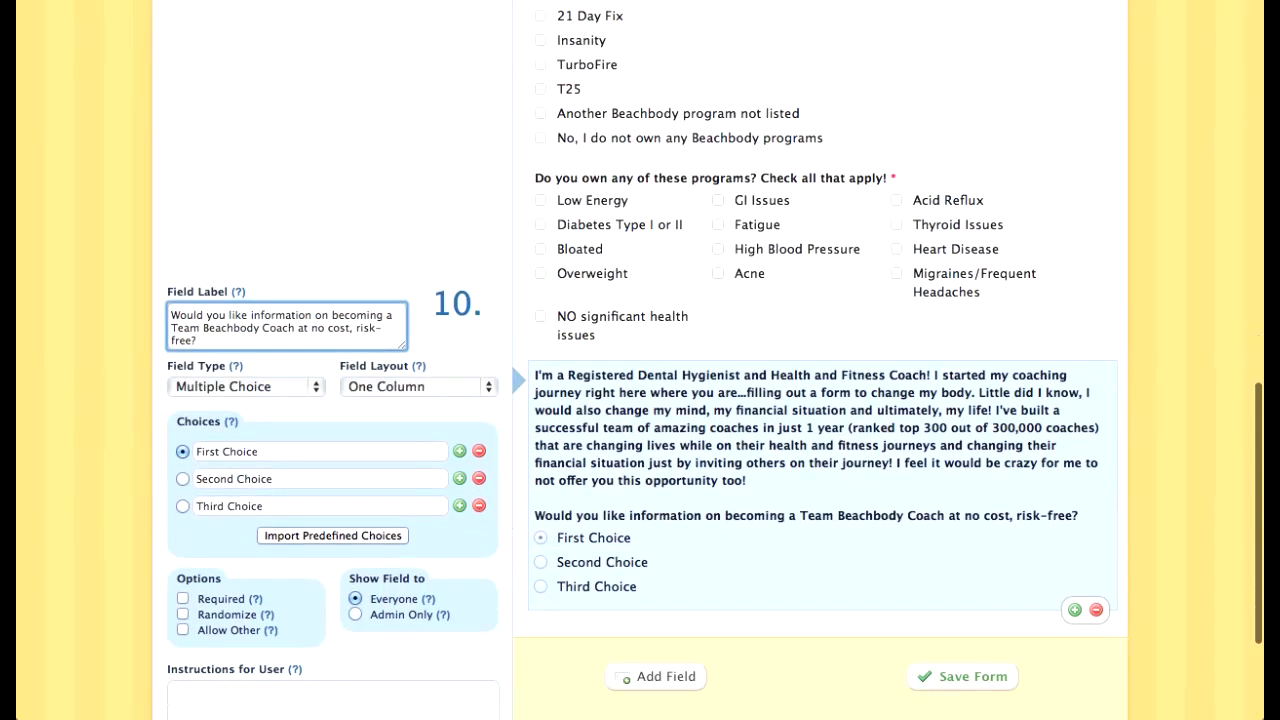
key("super+a")
key("super+c")
key("BackSpace")
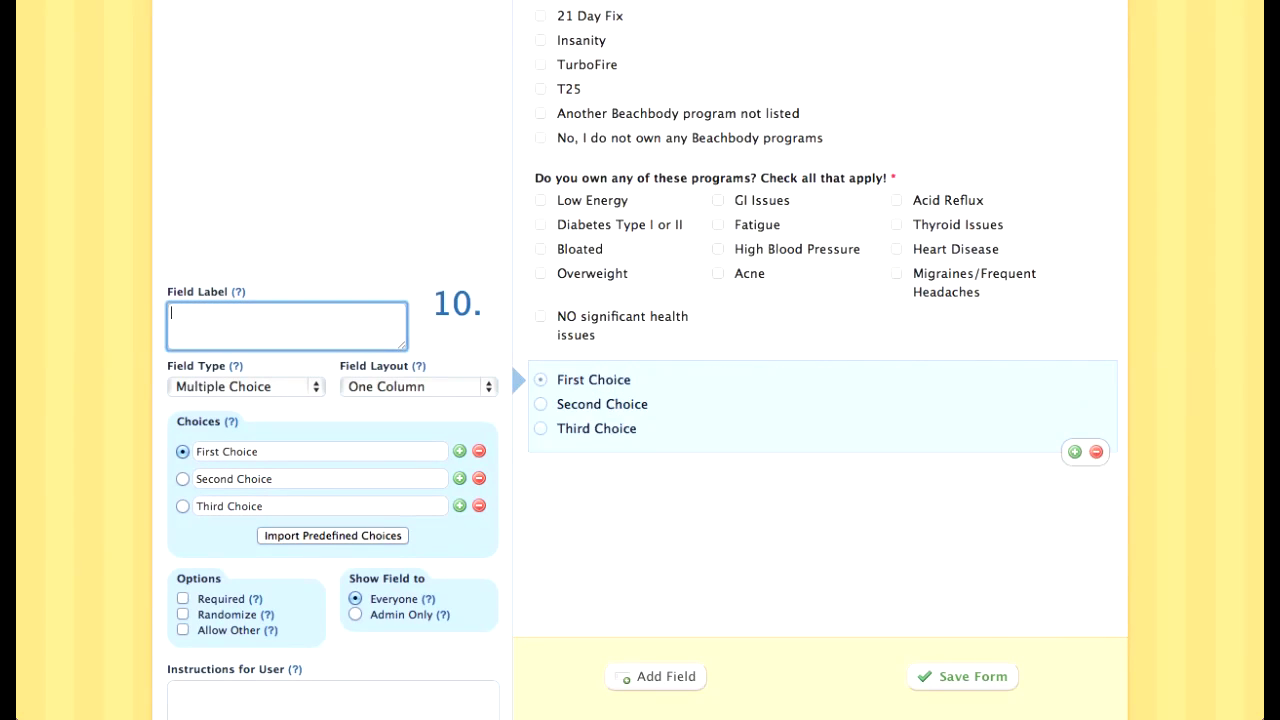
key("super+v")
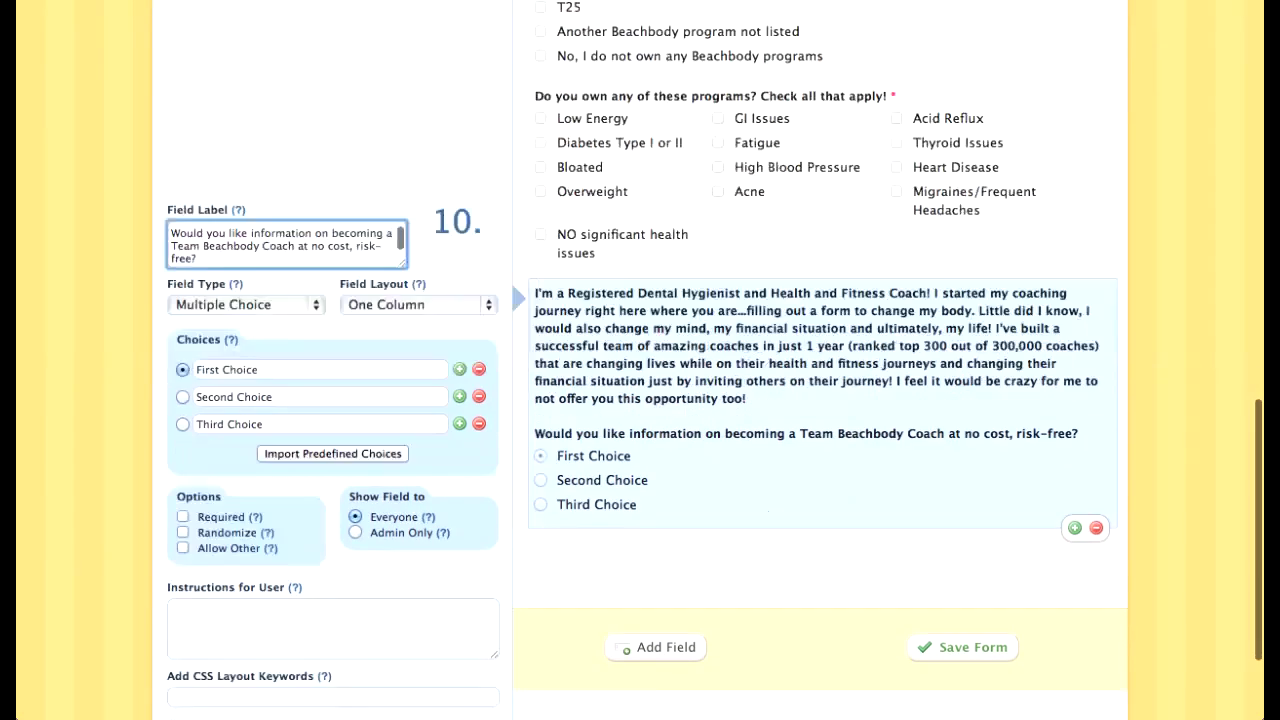
scroll(287, 204, "up", 1)
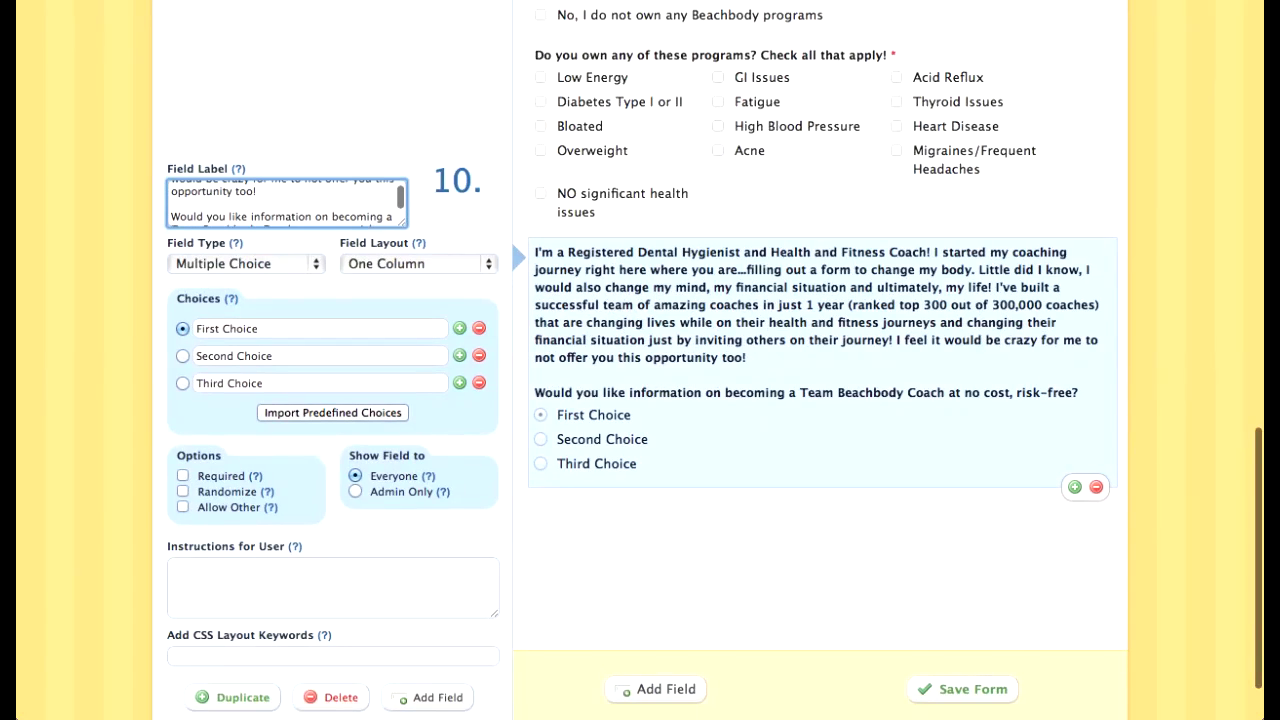
key("shift+super+Up")
key("BackSpace")
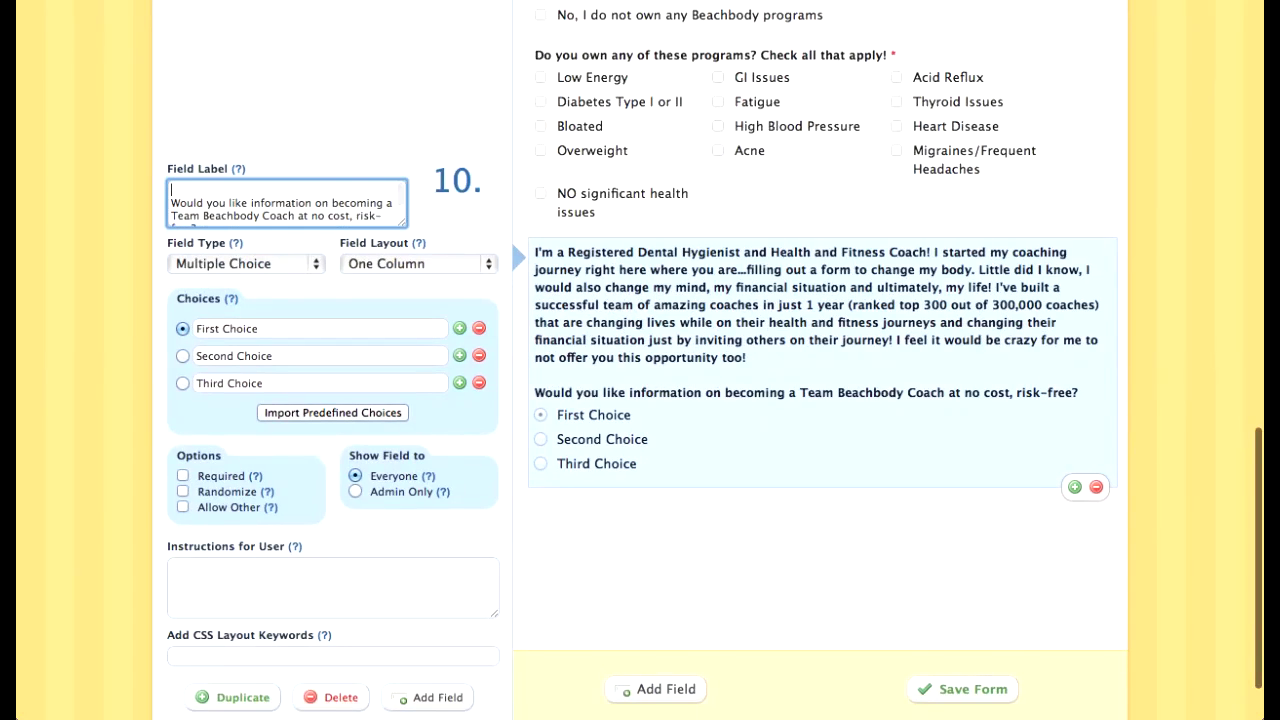
key("Delete")
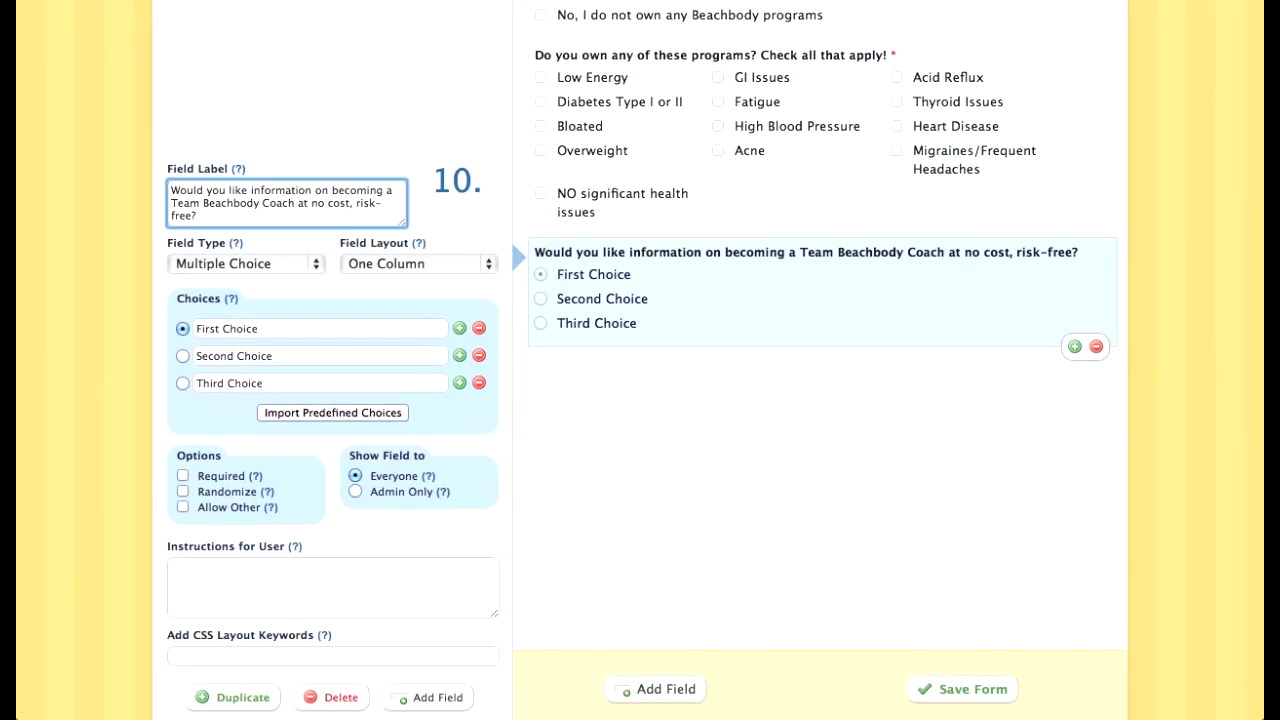
key("BackSpace")
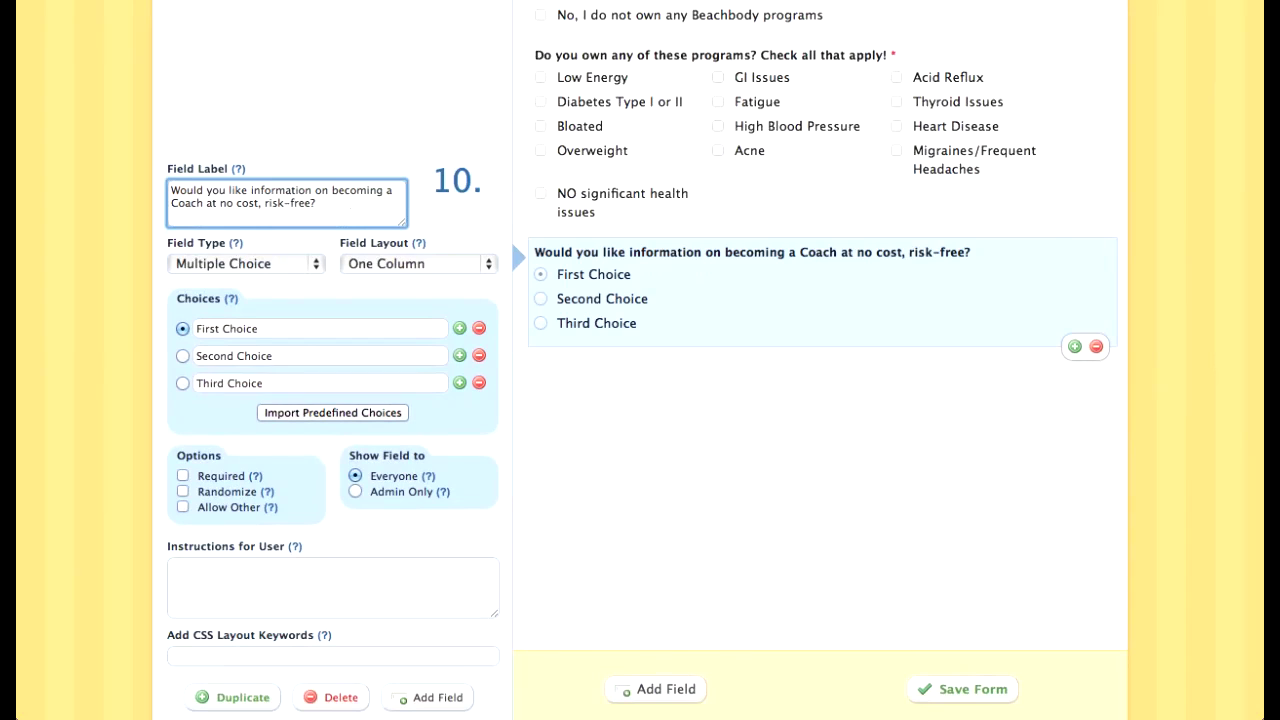
Step: Reword the Coach question to ask about earning an income or becoming more accountable, at no cost, risk-free
type("and earning")
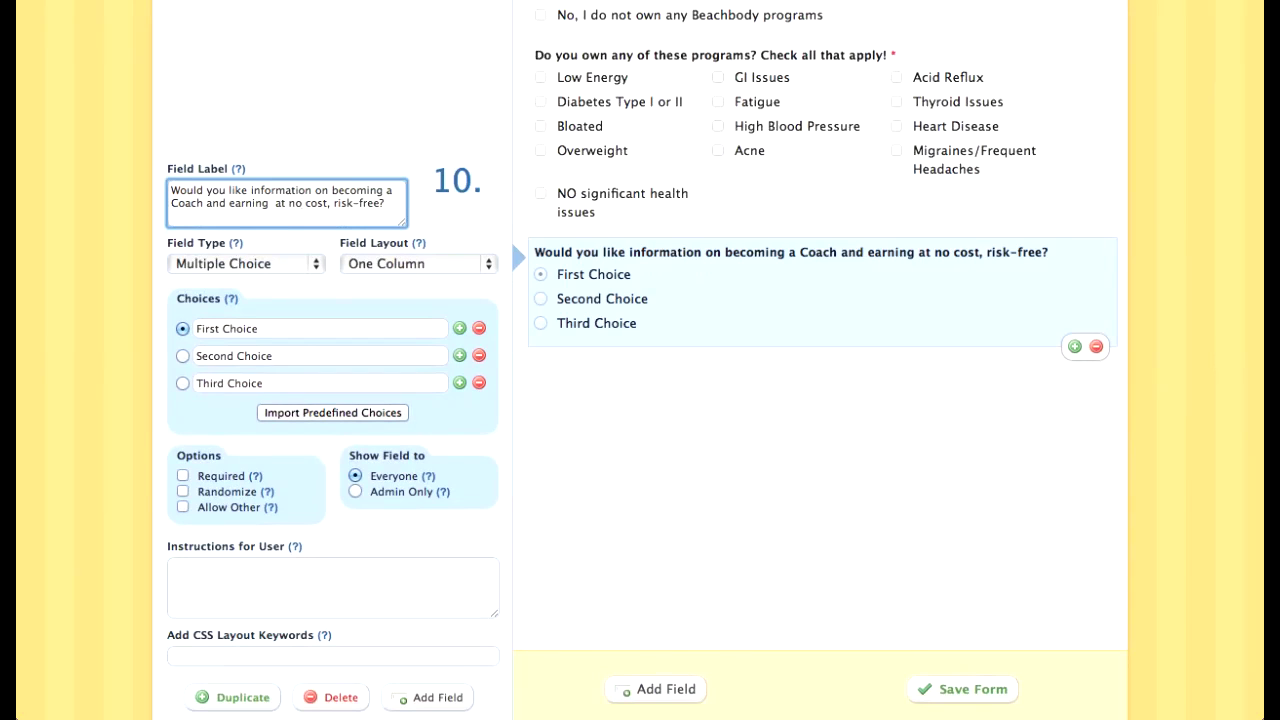
key("BackSpace")
key("BackSpace")
key("BackSpace")
key("BackSpace")
key("BackSpace")
key("BackSpace")
key("BackSpace")
key("BackSpace")
key("BackSpace")
key("BackSpace")
key("BackSpace")
key("BackSpace")
key("BackSpace")
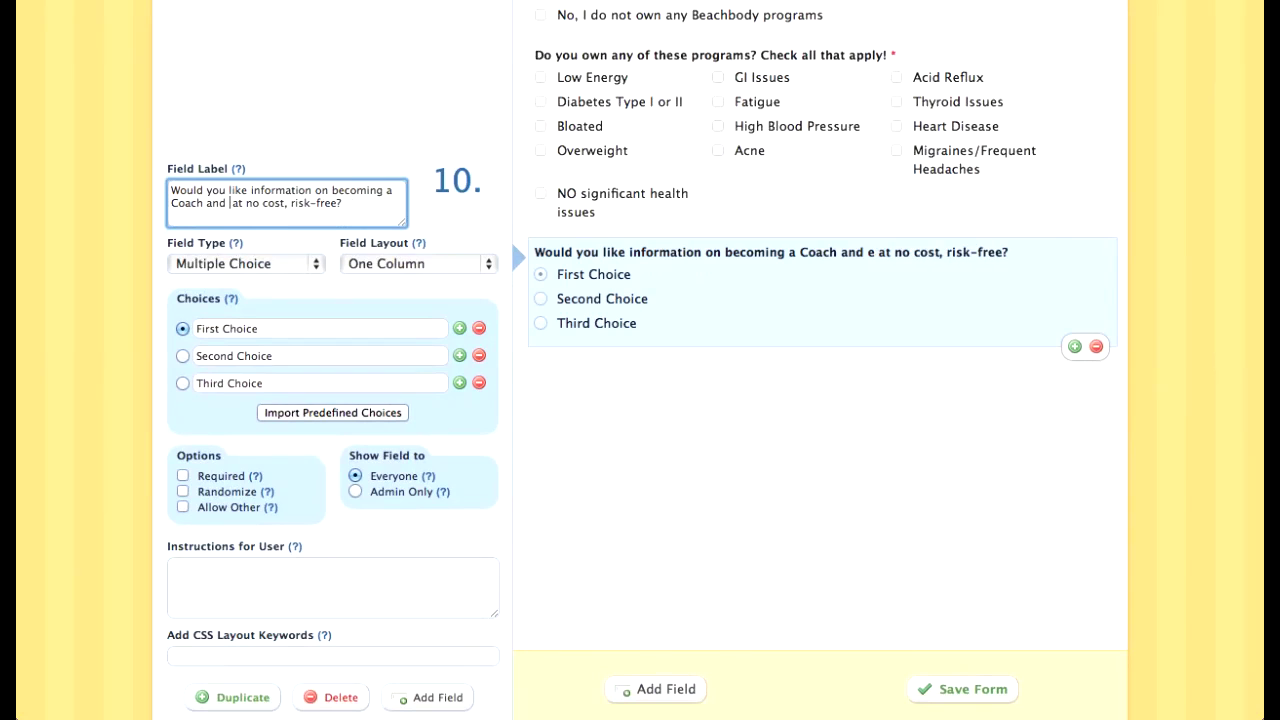
key("BackSpace")
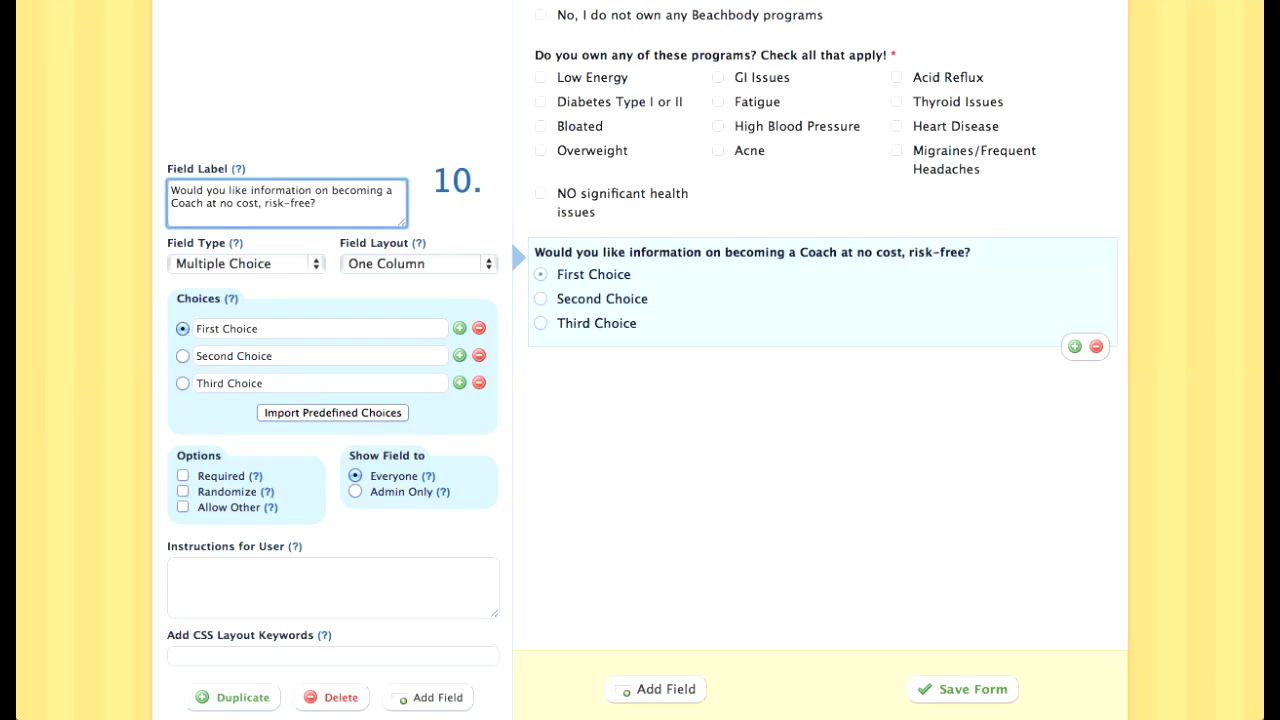
type("to coach others and earn an income or")
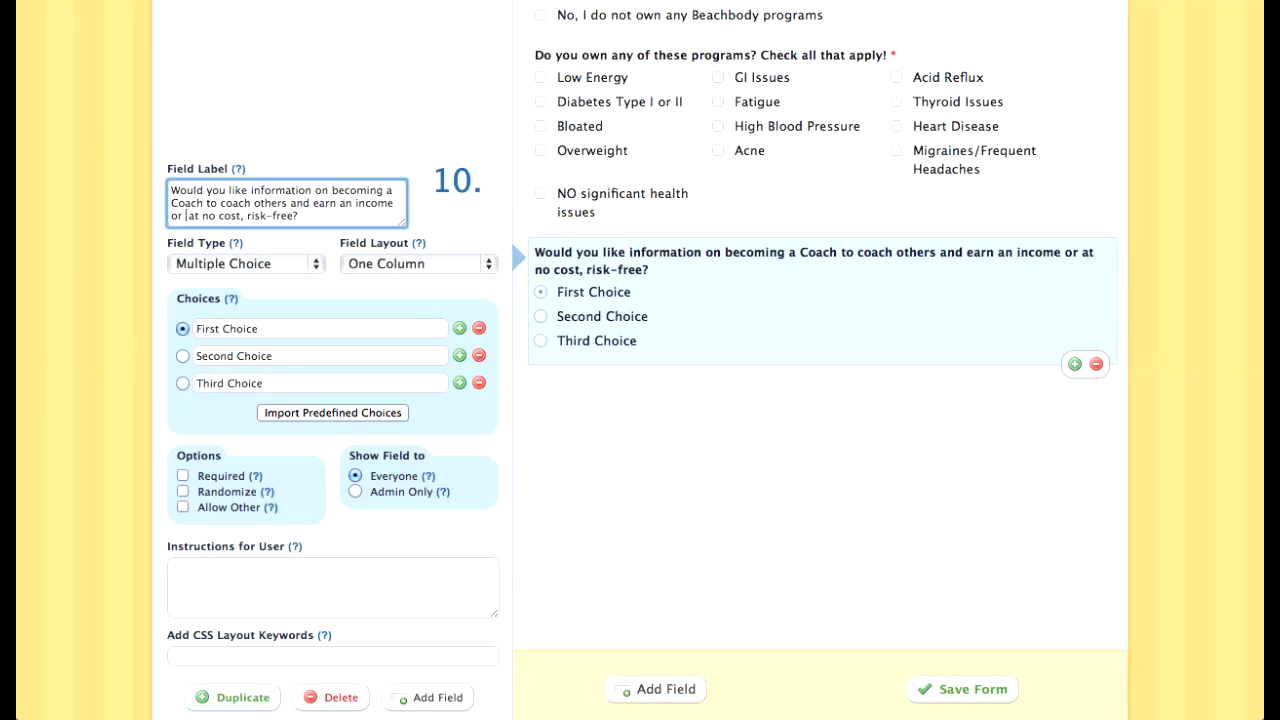
type(" become a Coach to hold yourself more ac ")
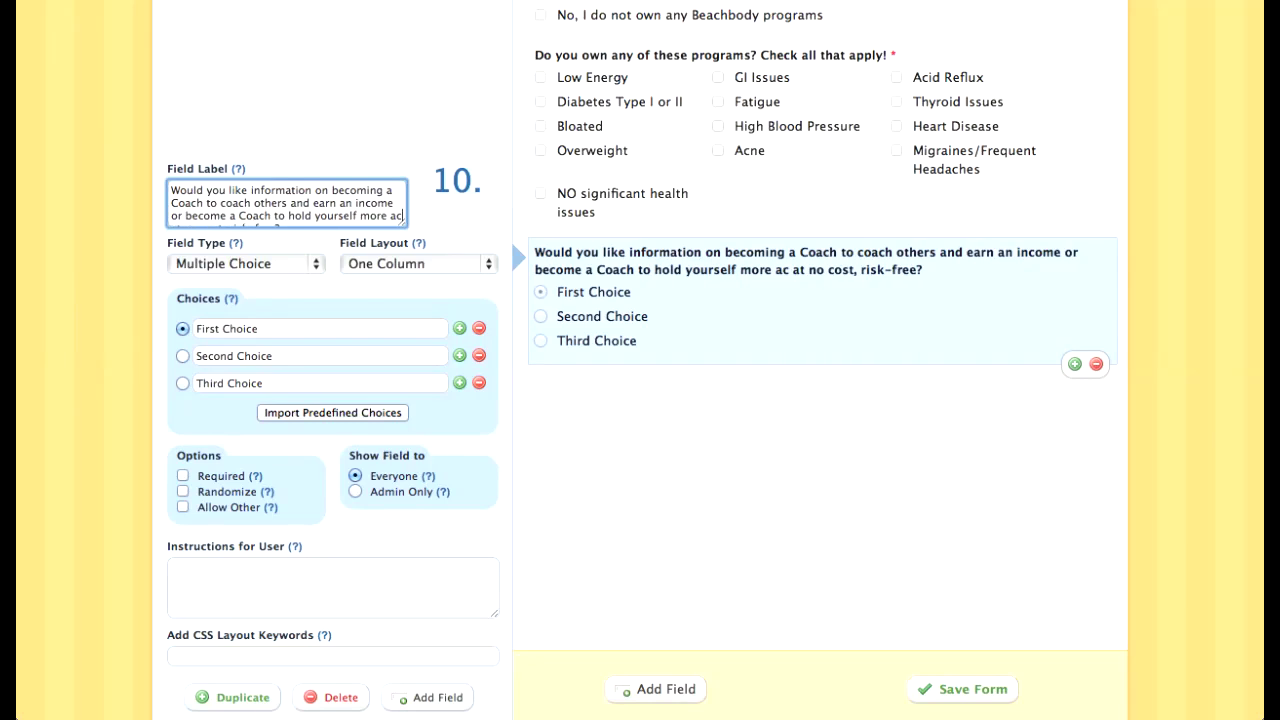
type("countable..")
key("BackSpace")
key("BackSpace")
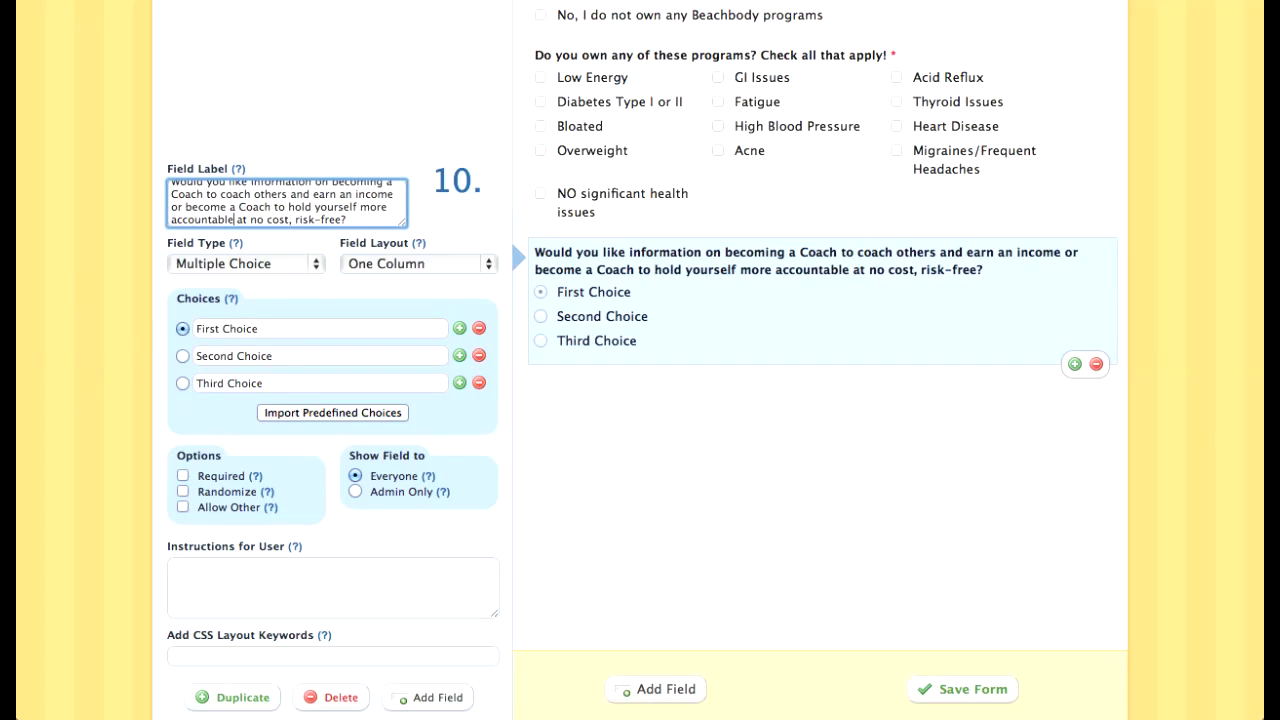
Step: Replace the first answer choice with 'Yes!'
triple_click(221, 329)
type("Yes!")
key("Tab")
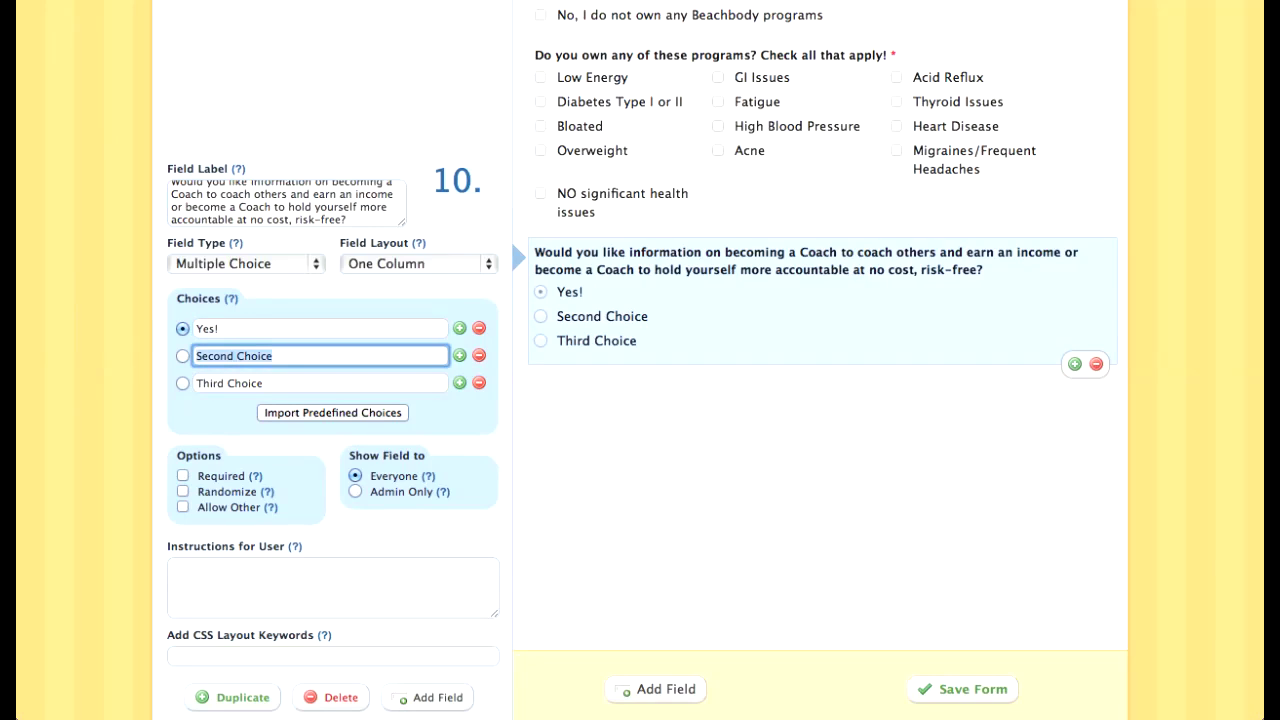
Step: Set the second and third answers to 'Maybe, I need more info!' and 'Not at this time!'
type("No")
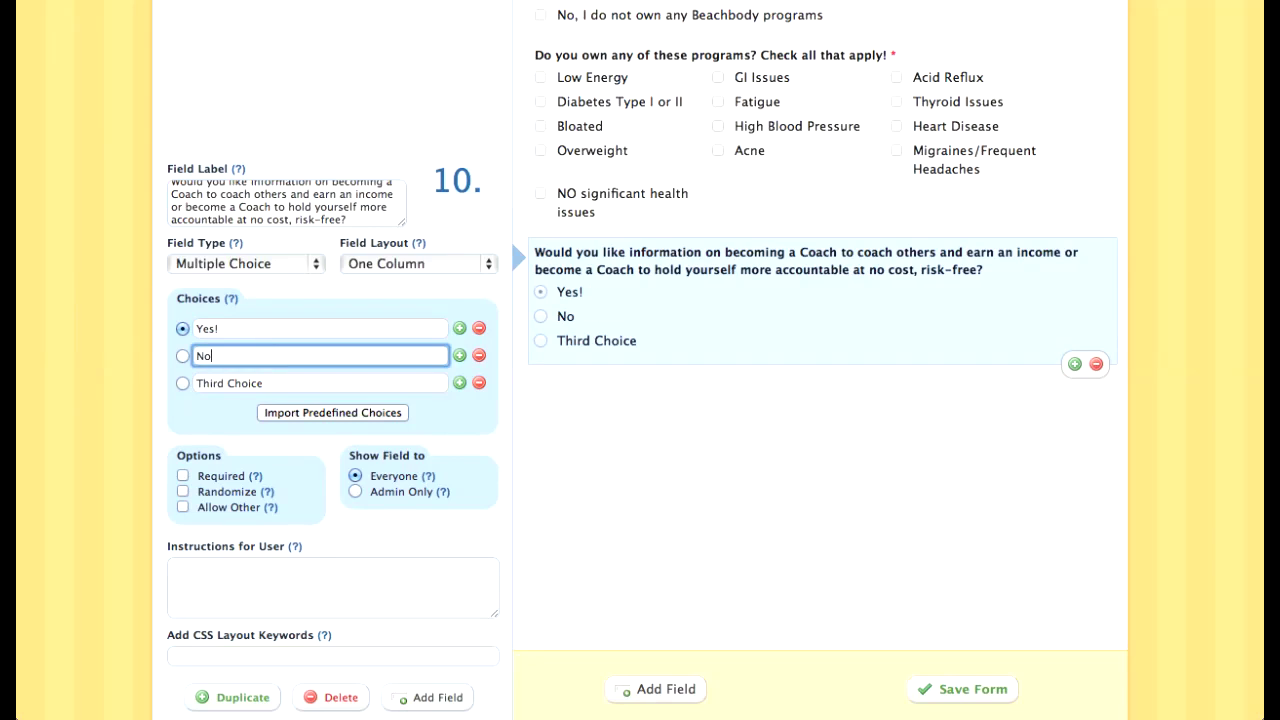
type("t at this time!")
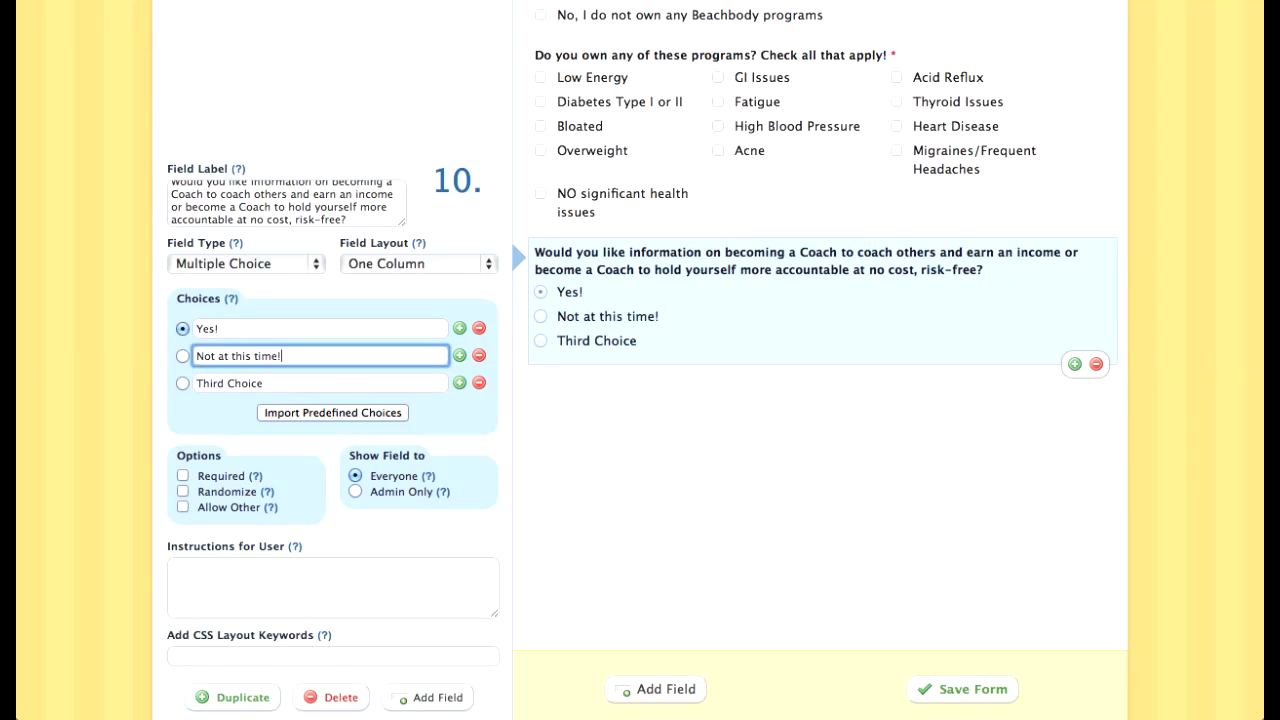
key("Tab")
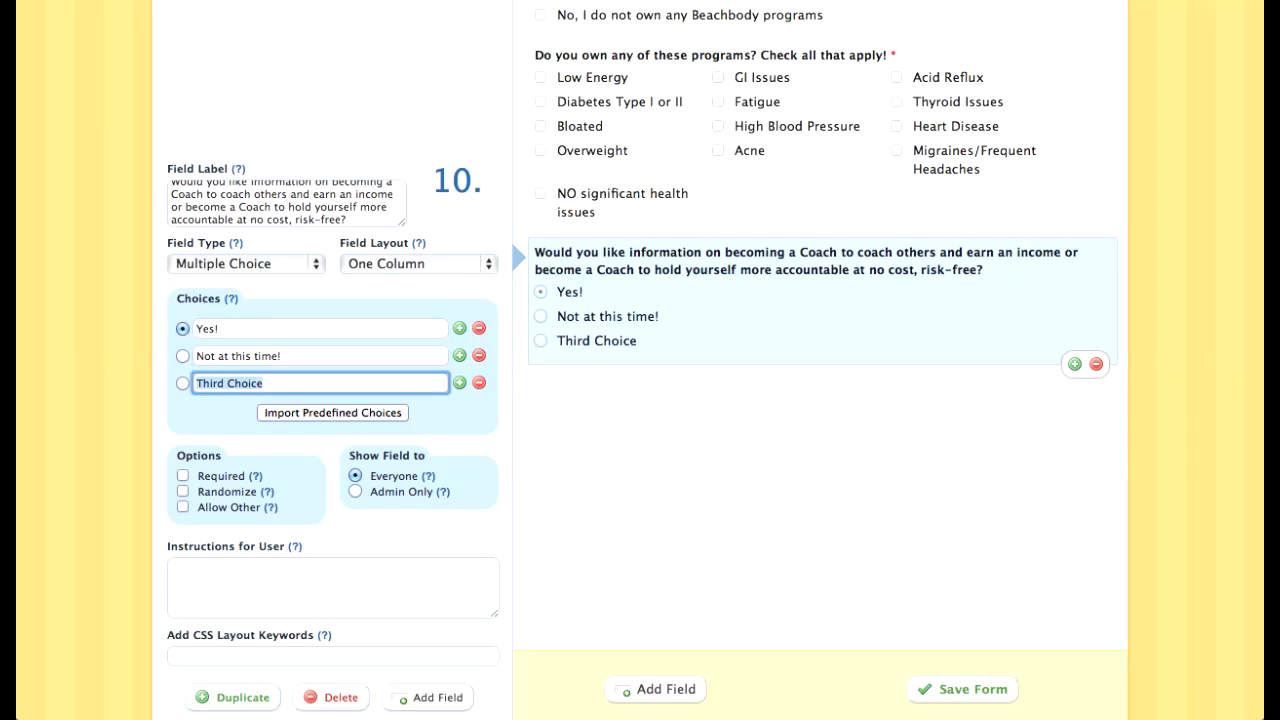
key("shift+Tab")
type("Maybe, I need more info!")
key("Tab")
type("Not at this time!")
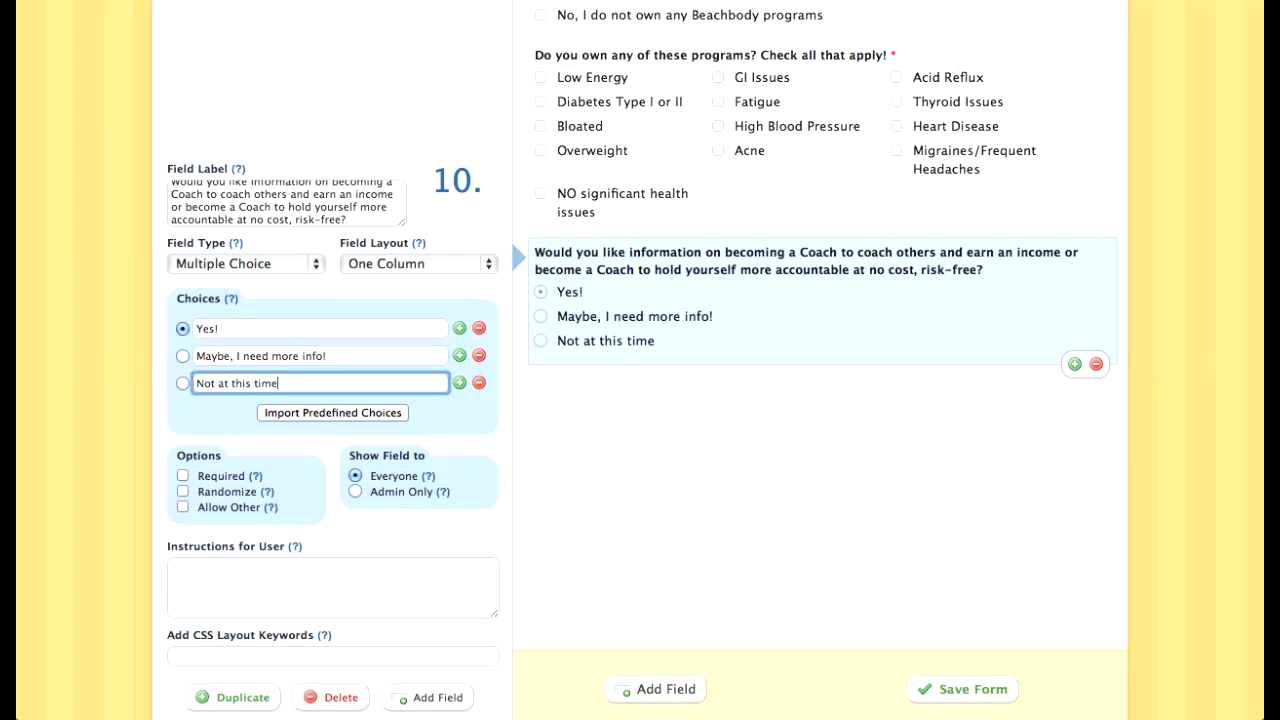
Step: Make the Coach question required and save the form, continuing to edit
left_click(183, 476)
left_click(740, 170)
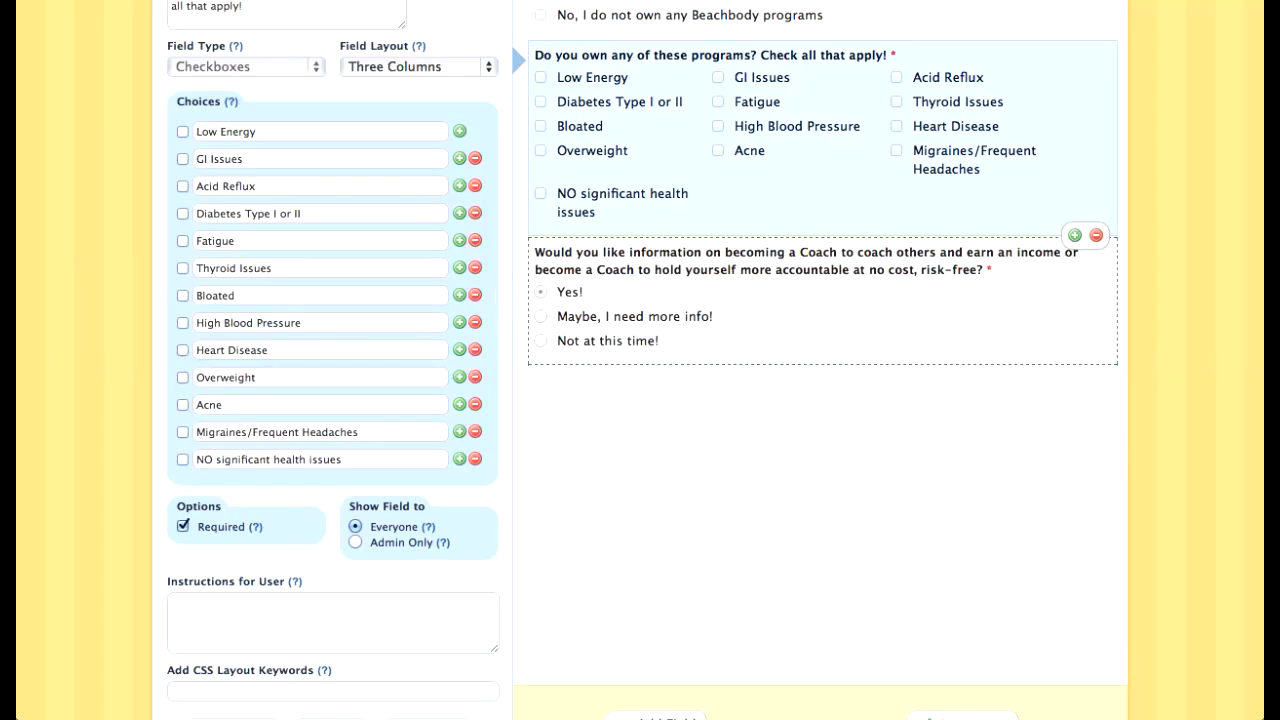
scroll(658, 312, "up", 3)
scroll(658, 312, "down", 5)
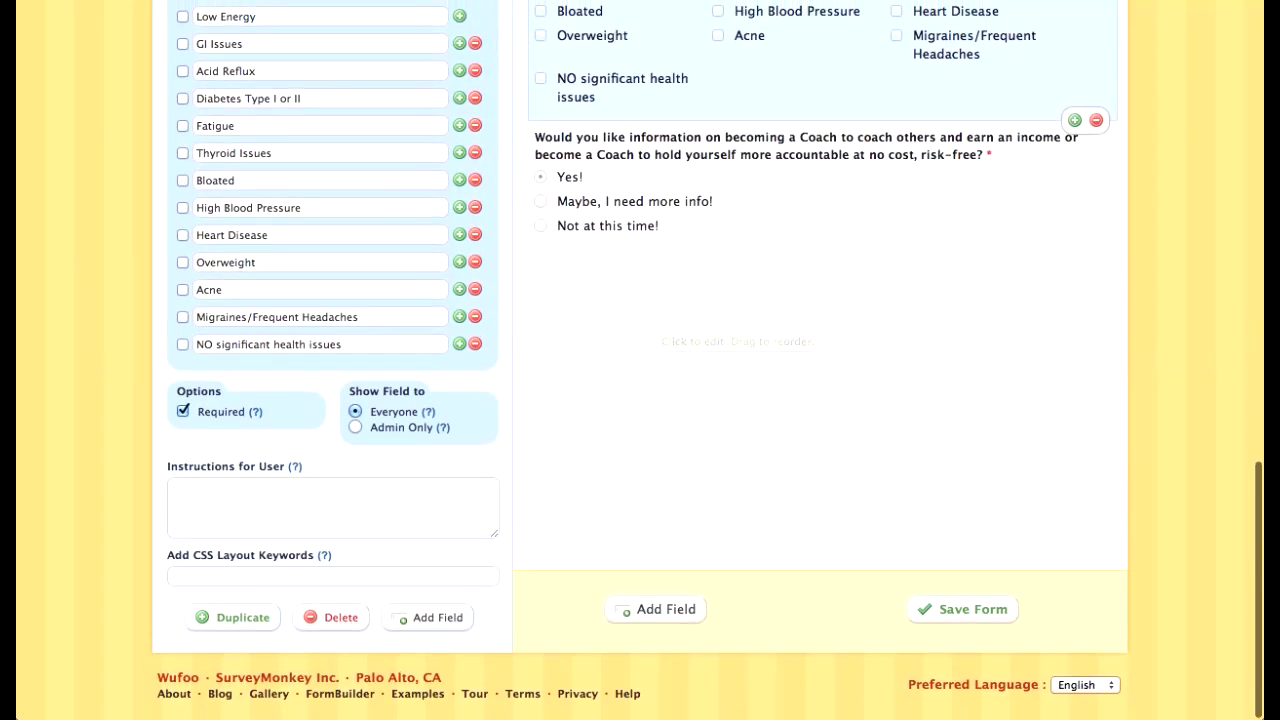
left_click(962, 609)
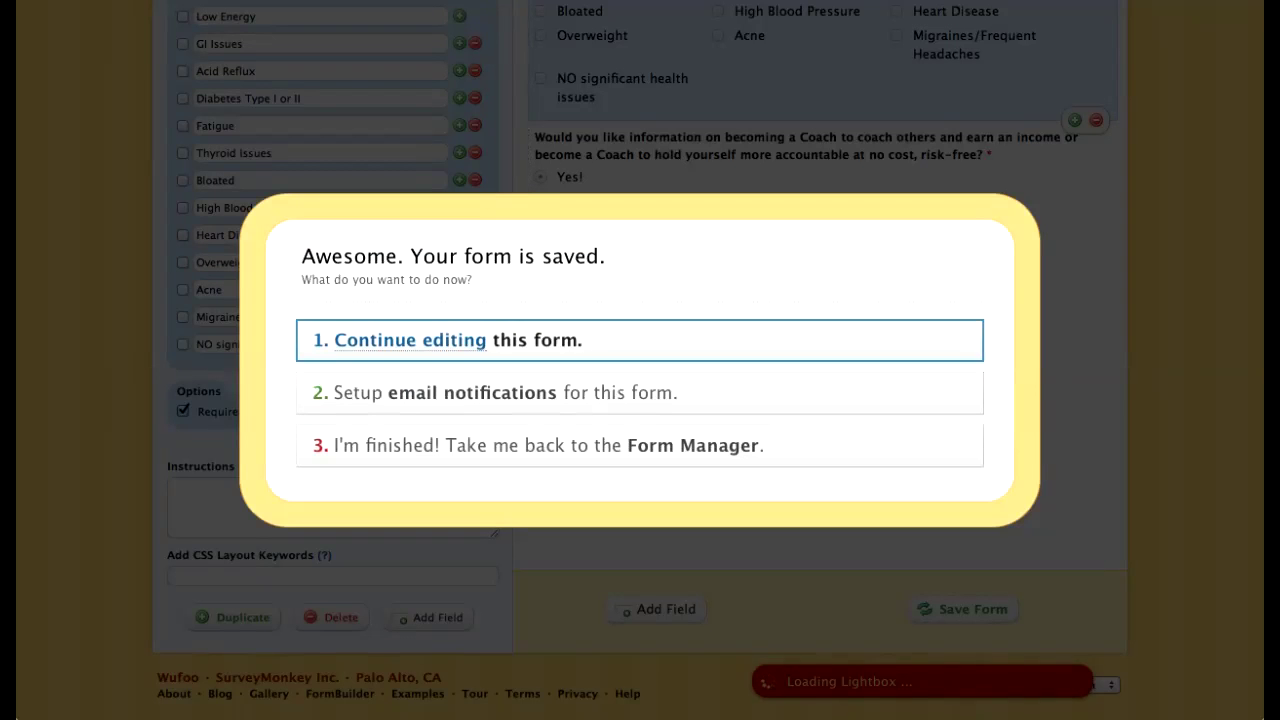
left_click(460, 337)
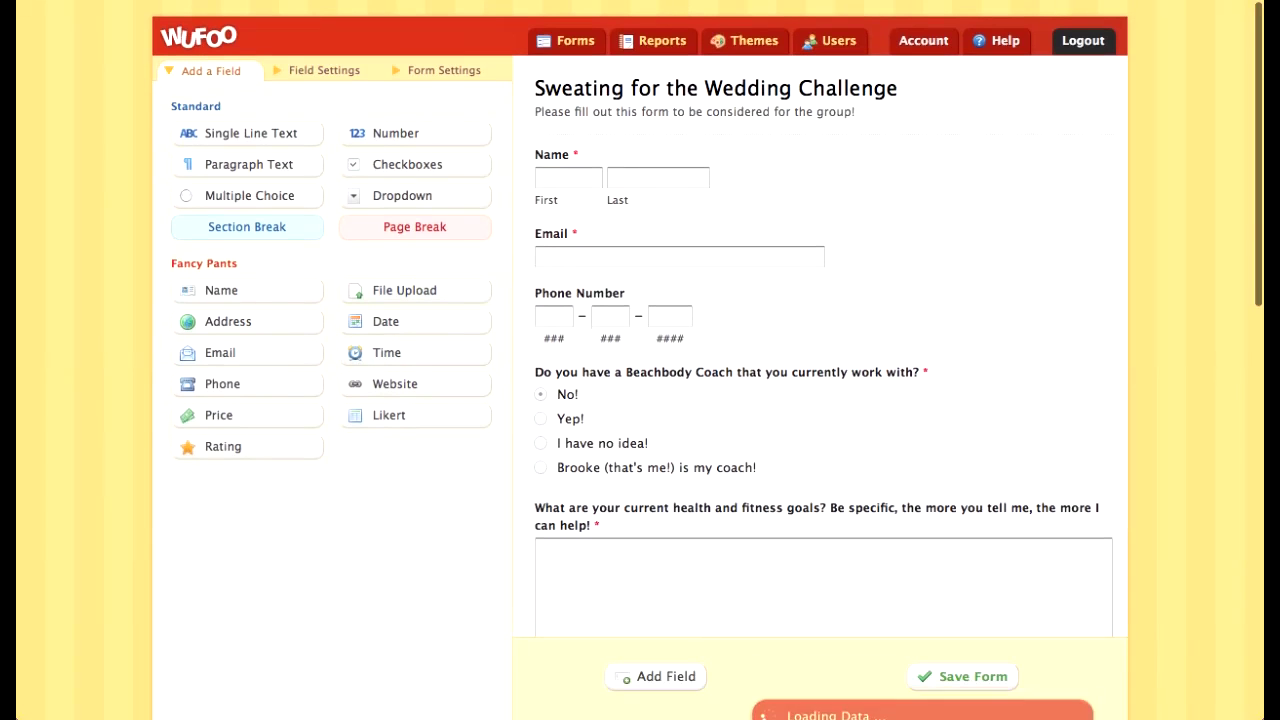
Step: In Form Settings, try a custom confirmation message and toggle respondent confirmation emails on then off
left_click(444, 70)
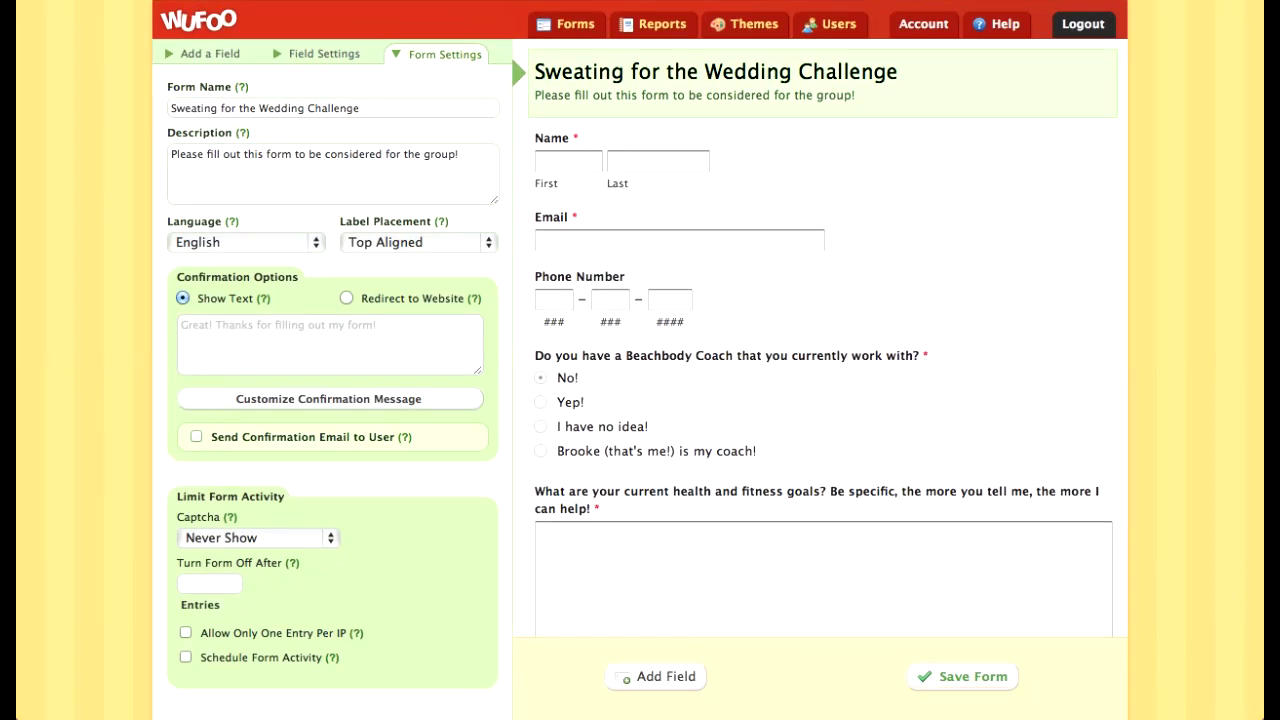
left_click(329, 399)
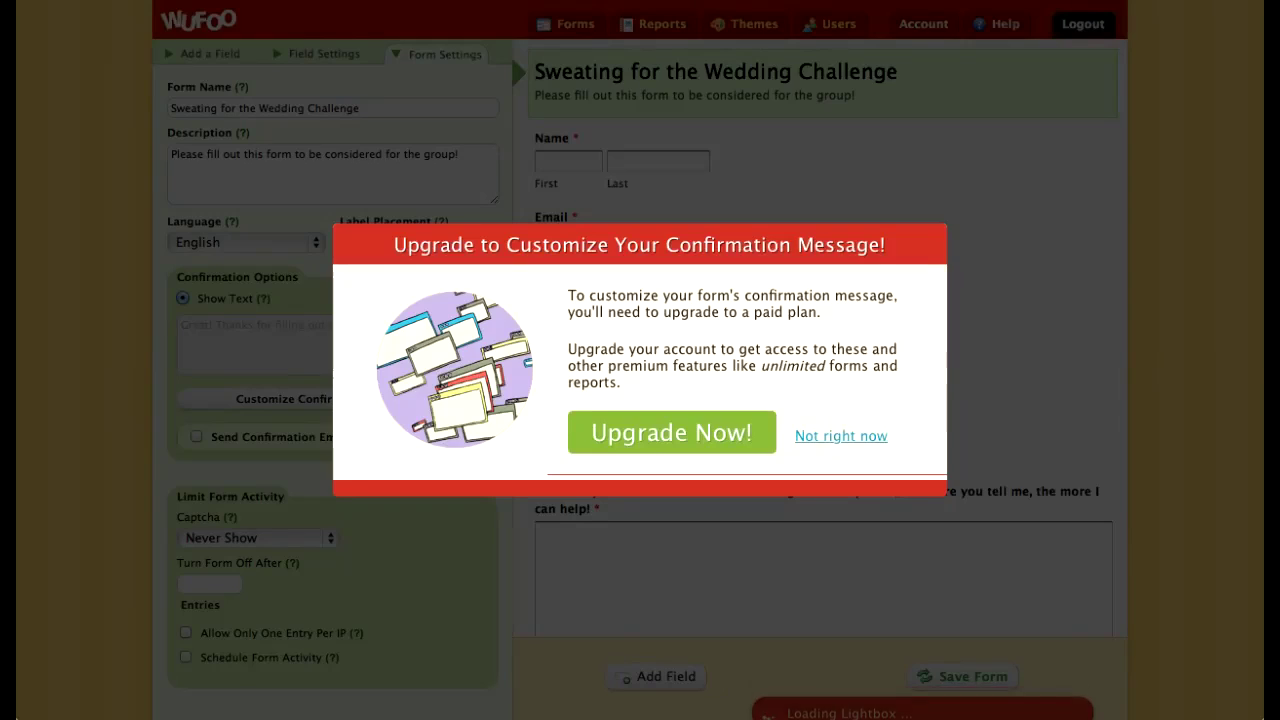
left_click(841, 436)
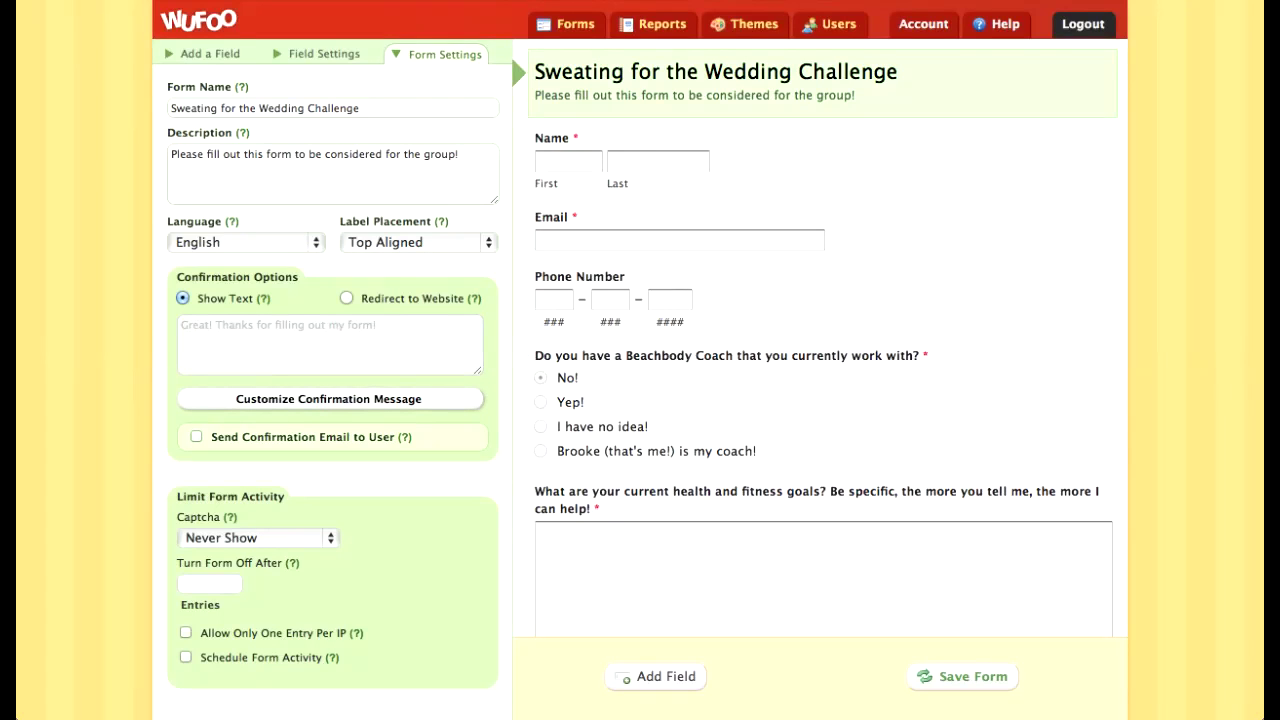
left_click(197, 437)
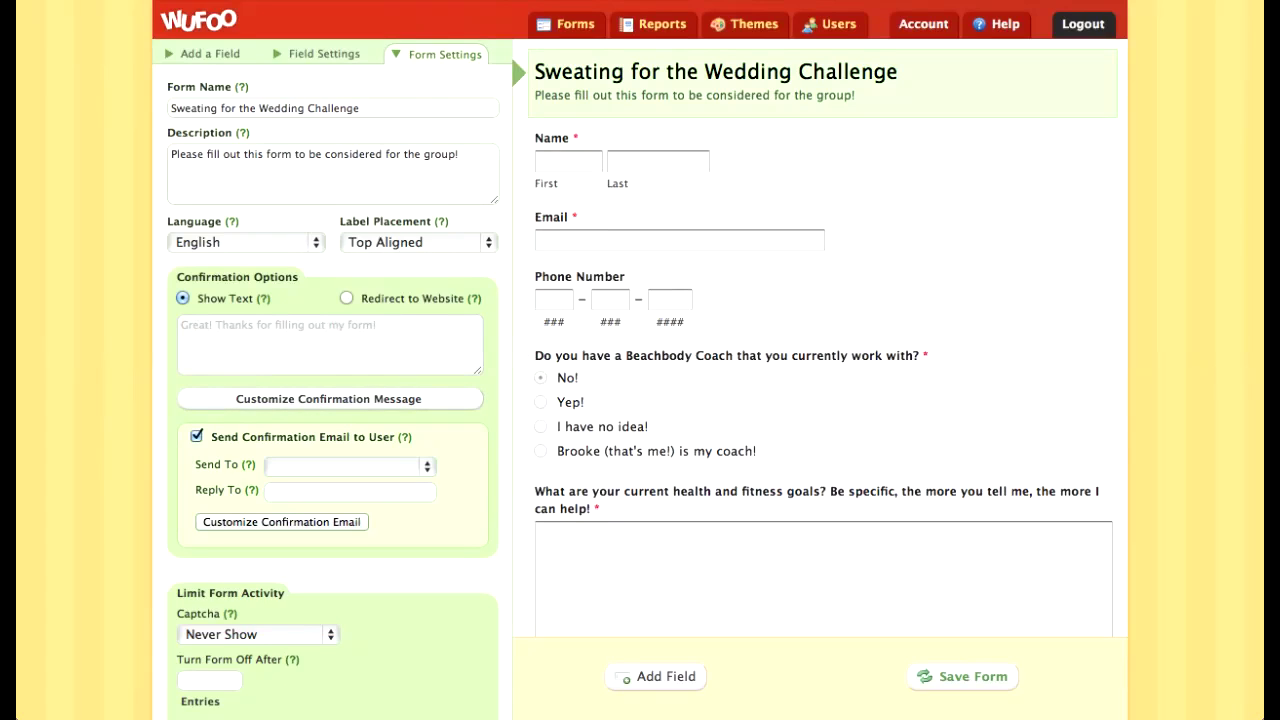
left_click(348, 466)
key("Escape")
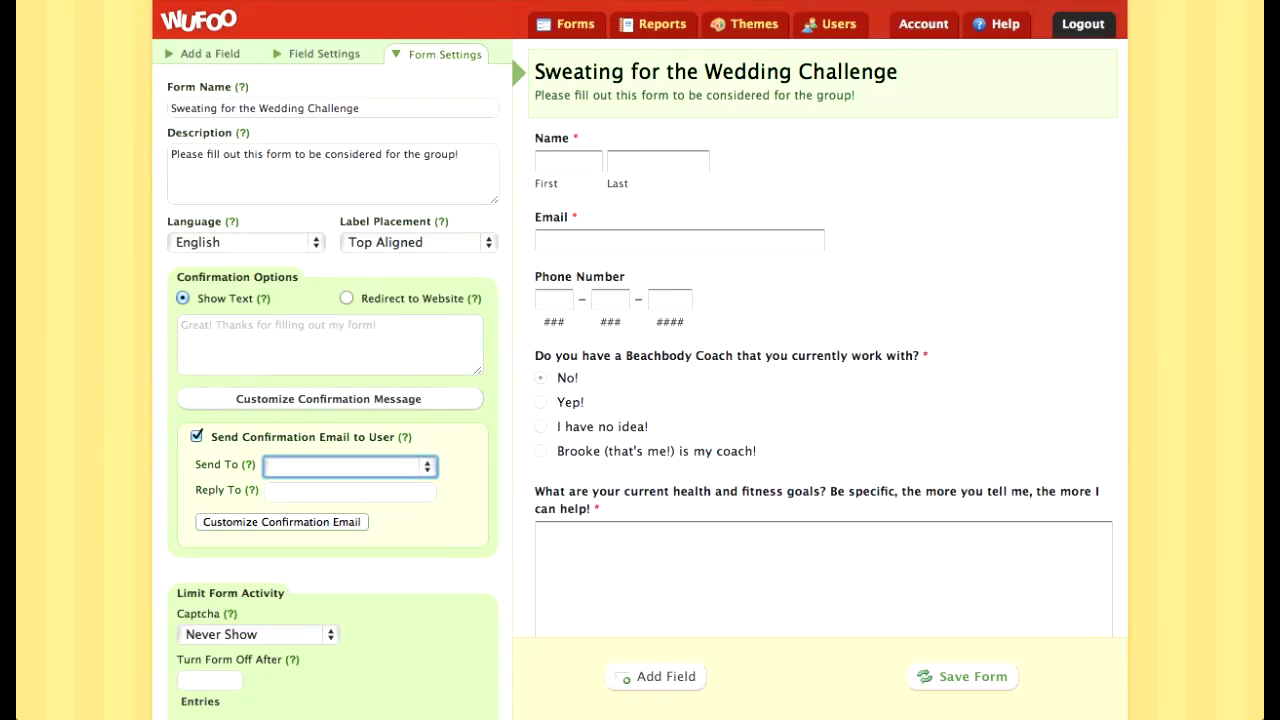
left_click(197, 437)
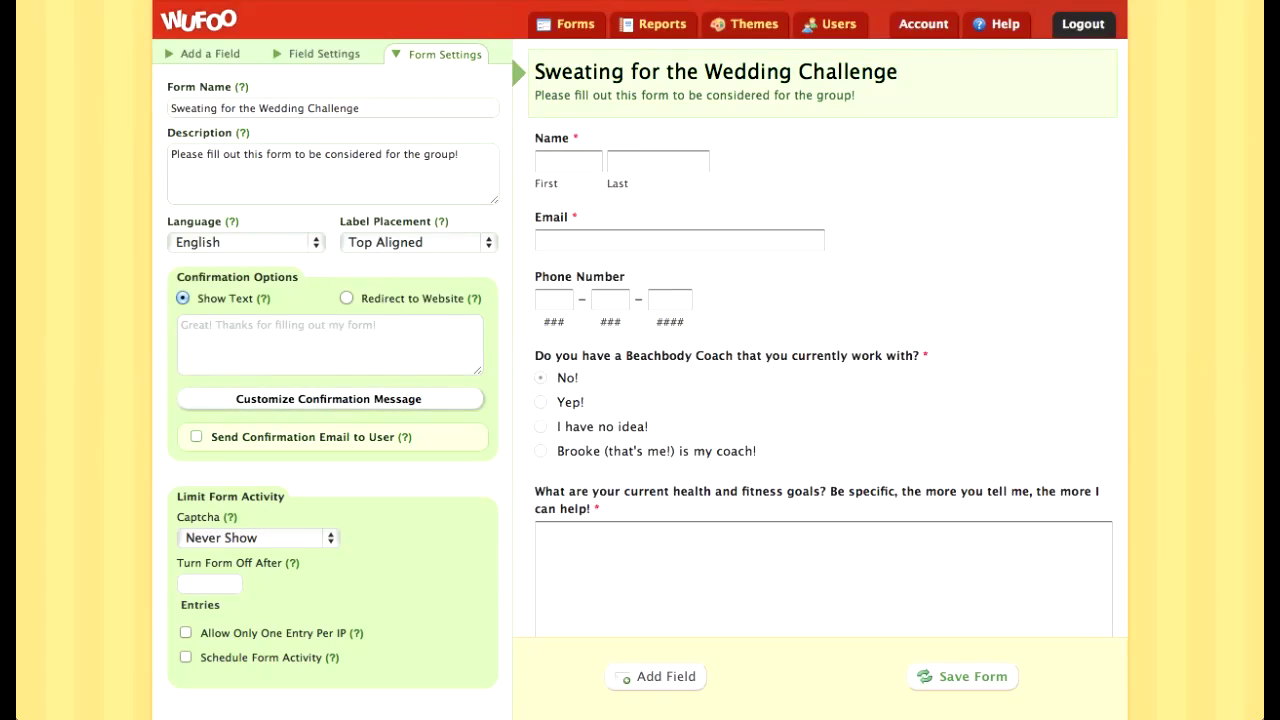
Step: Check label placement and the website redirect option, then go back to the Form Manager
left_click(418, 243)
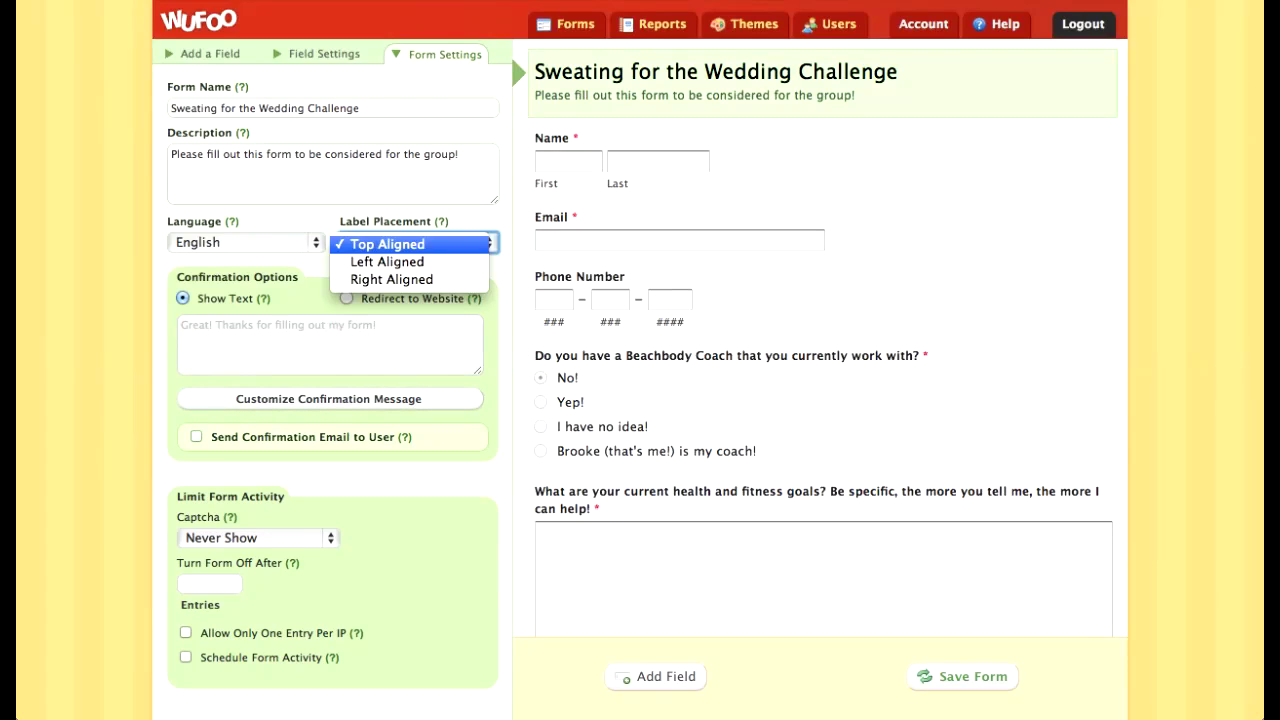
key("Escape")
left_click(347, 298)
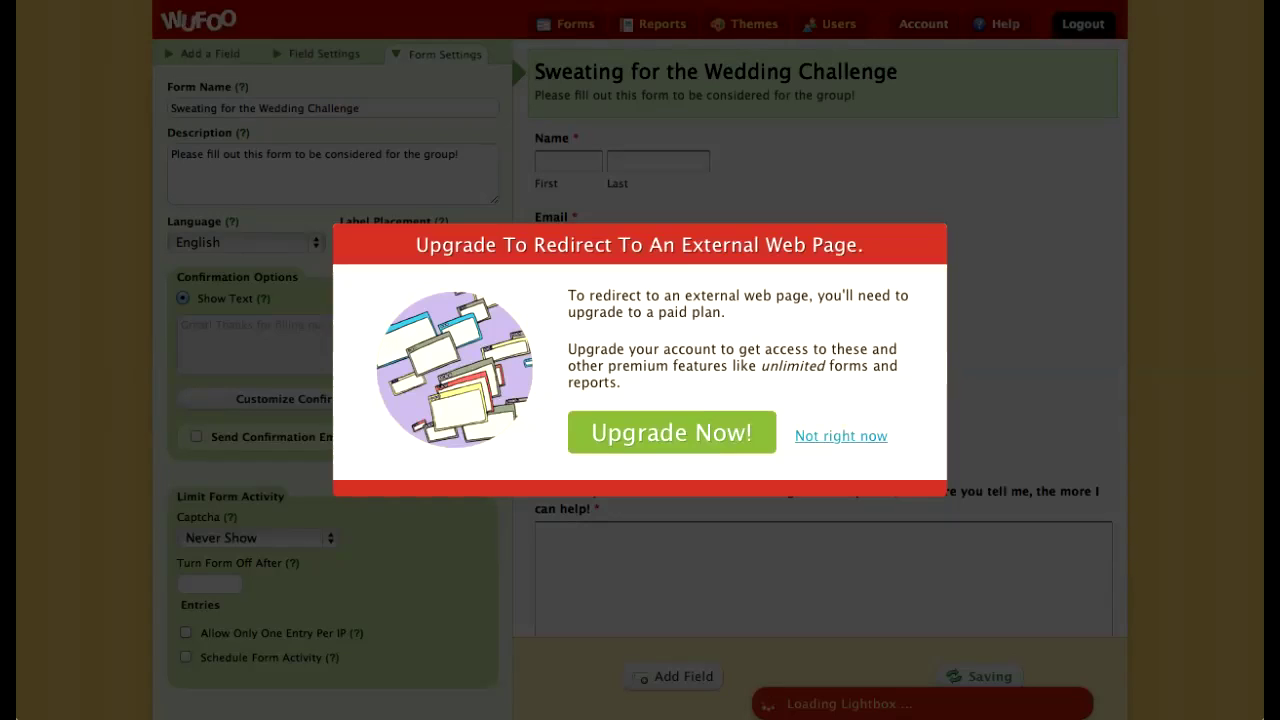
left_click(841, 436)
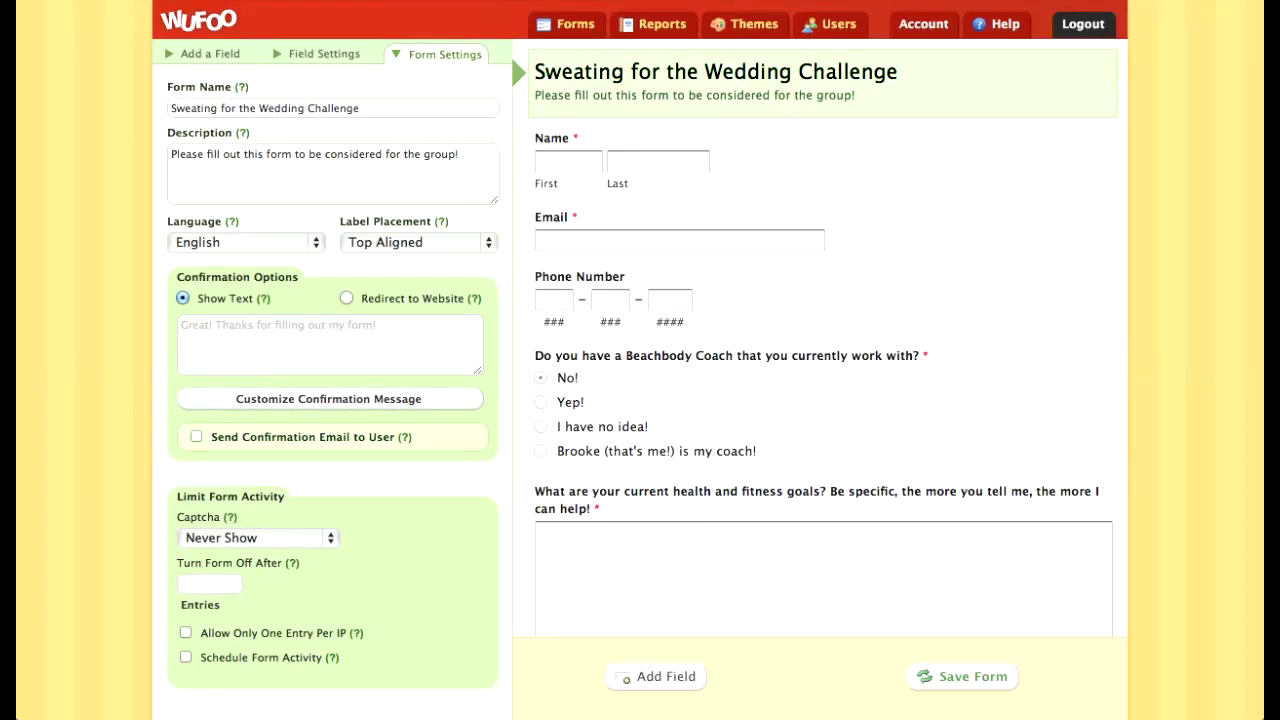
scroll(640, 360, "up", 1)
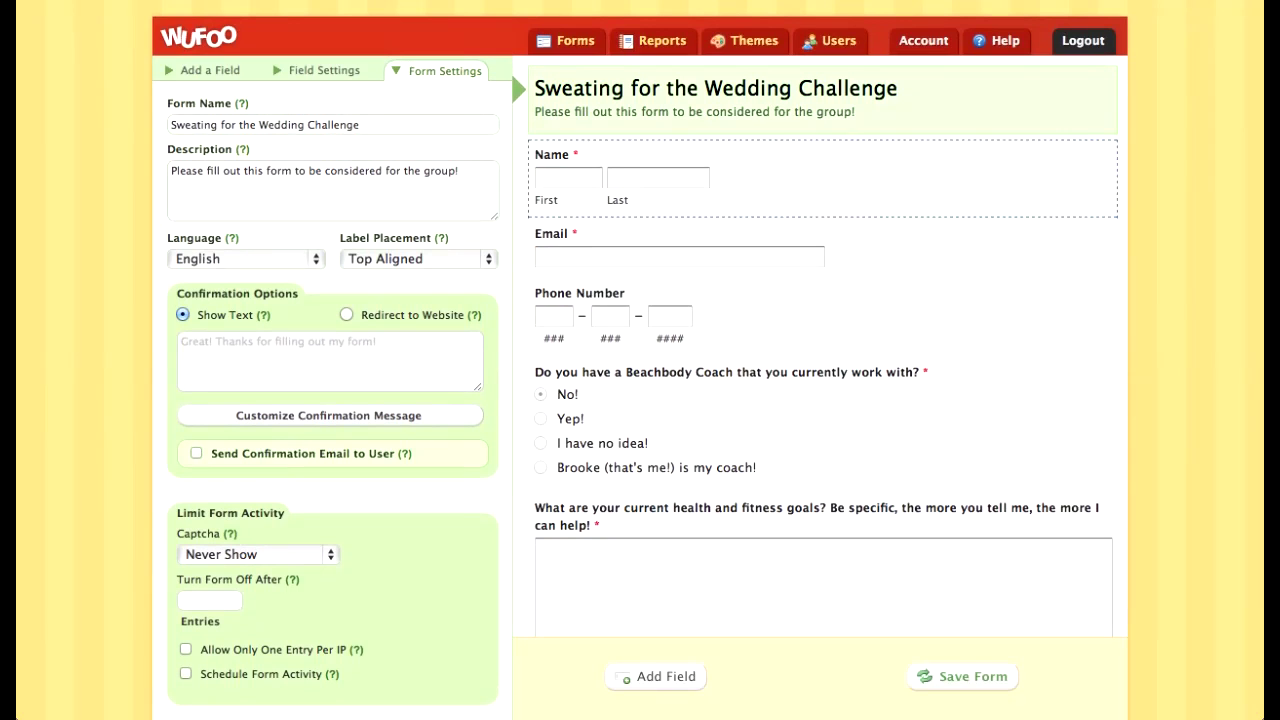
left_click(567, 41)
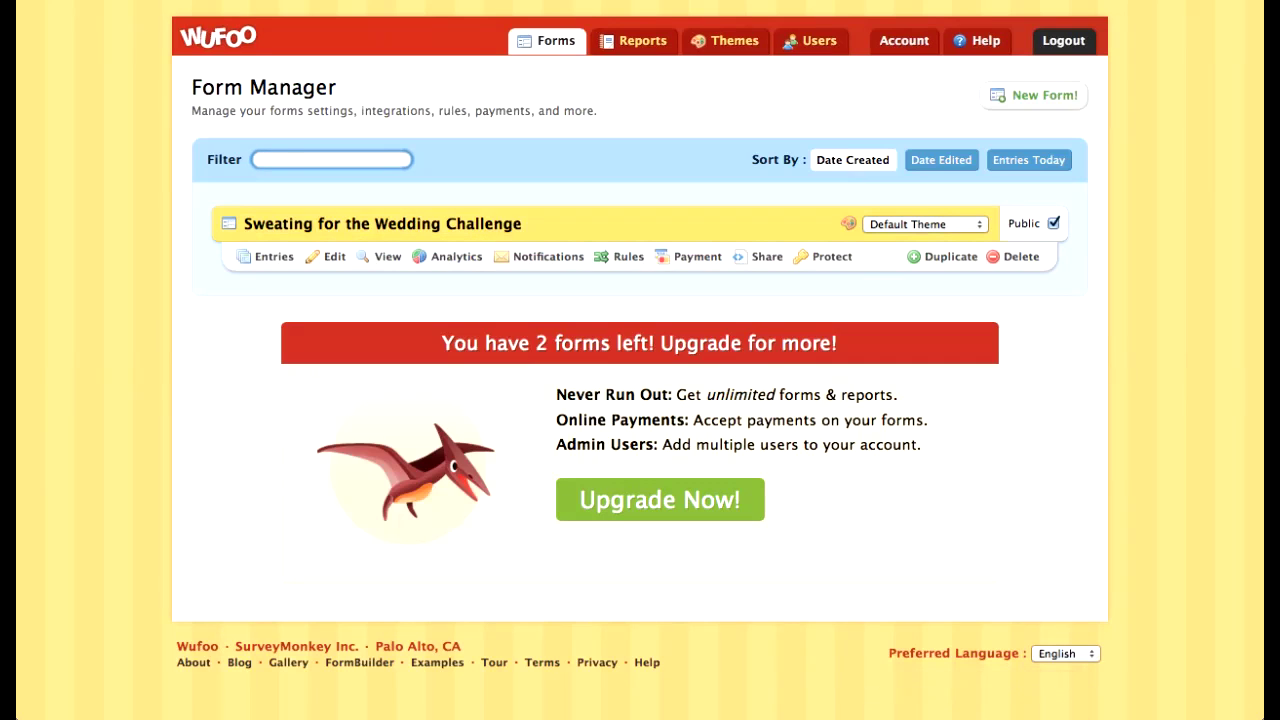
Step: Duplicate the Sweating for the Wedding Challenge form and open the copy for editing
left_click(945, 256)
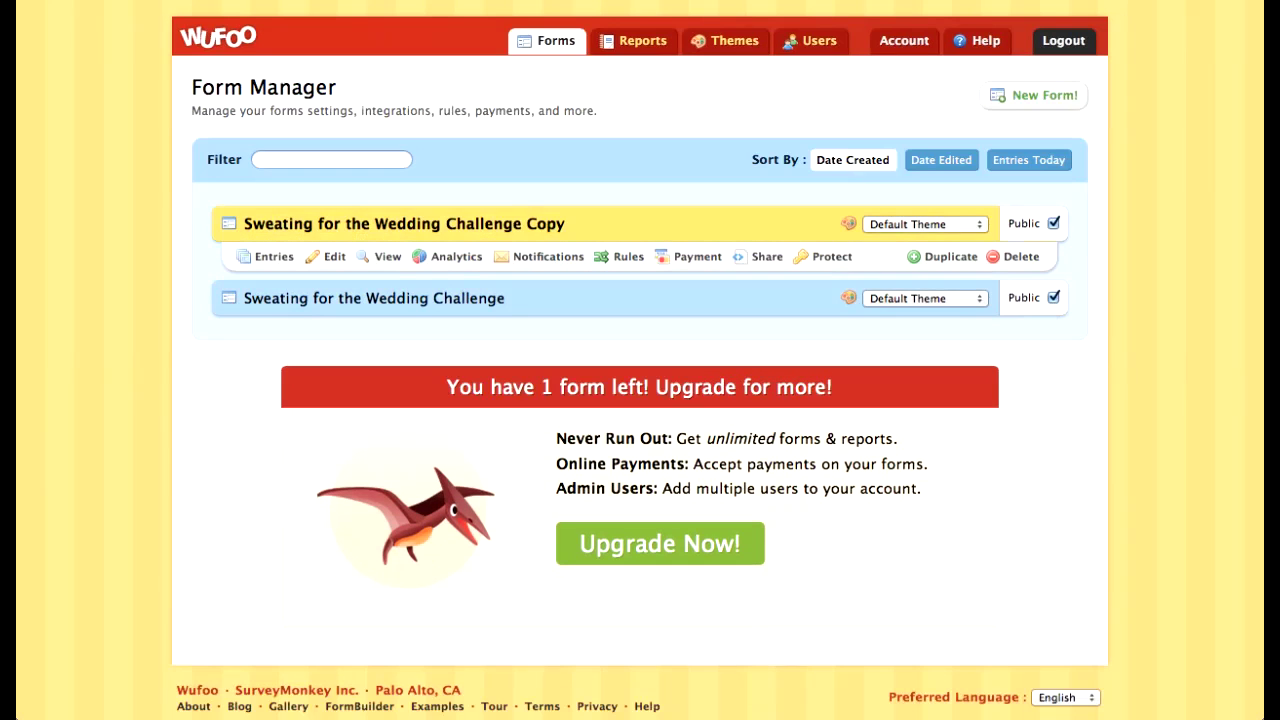
left_click(273, 257)
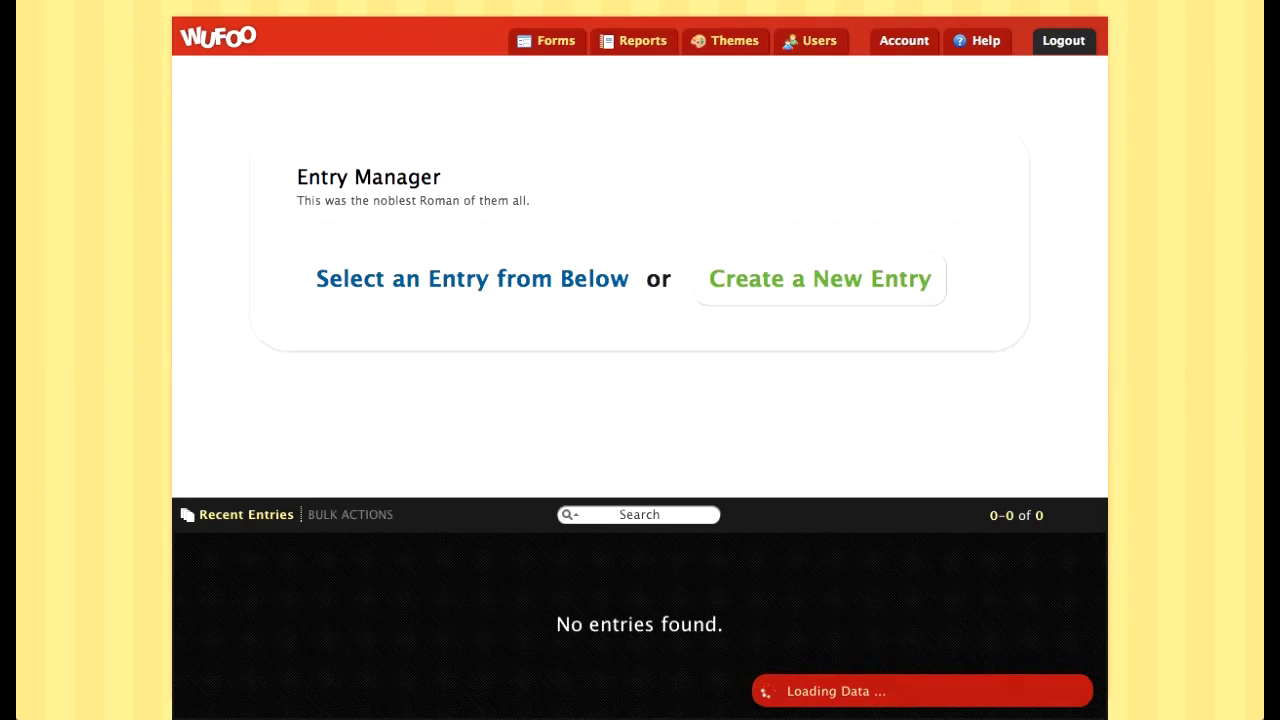
left_click(548, 40)
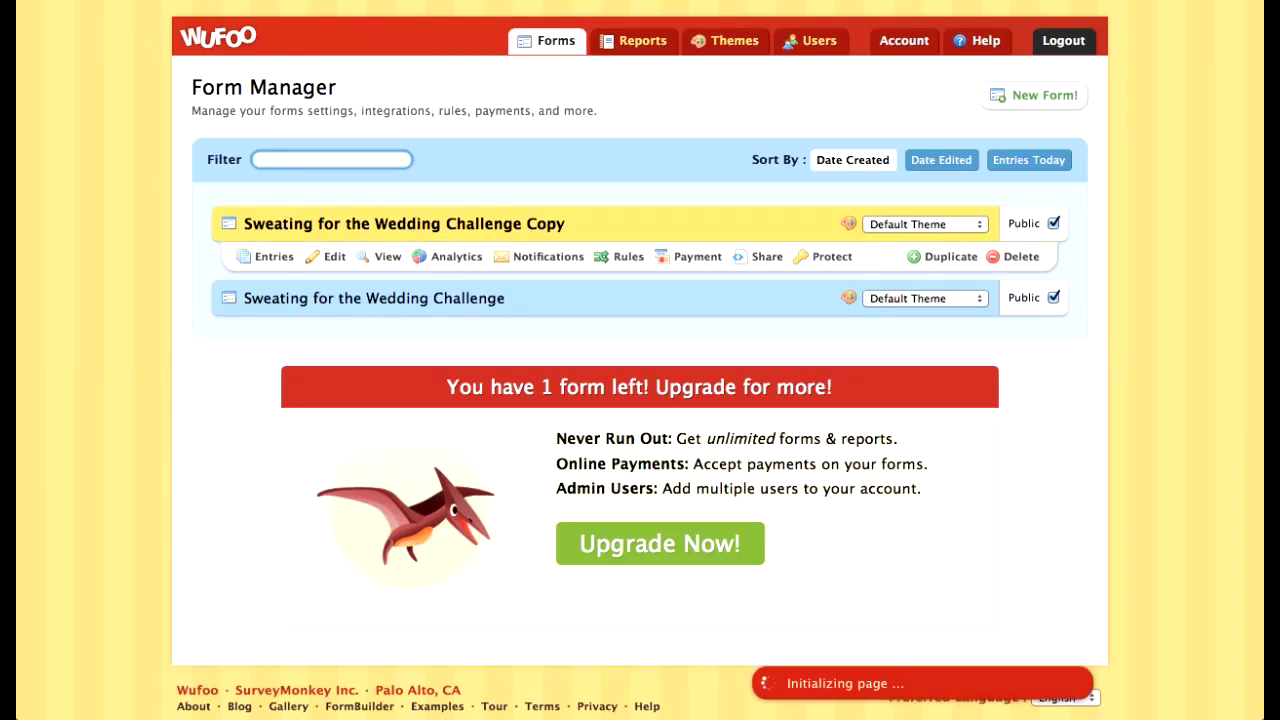
left_click(330, 256)
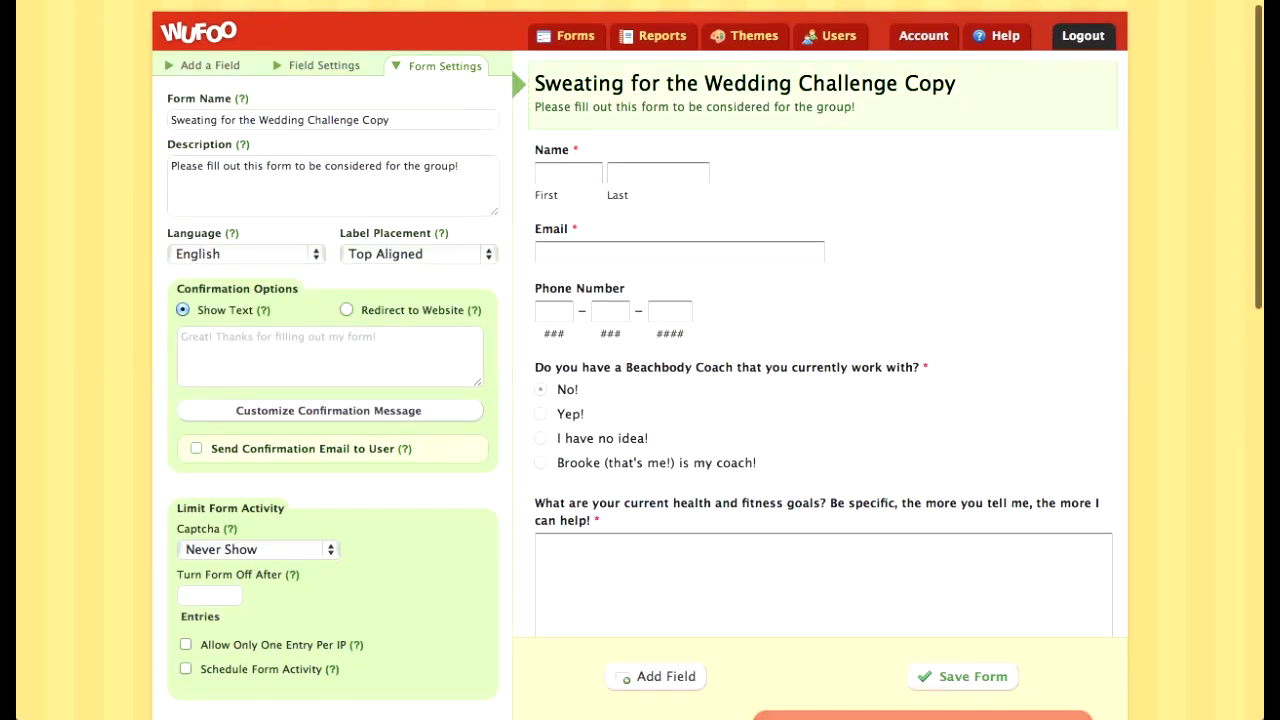
Step: Name the copy '21 Day Clean Eating Challenge', save it, and return to the Form Manager
type("21")
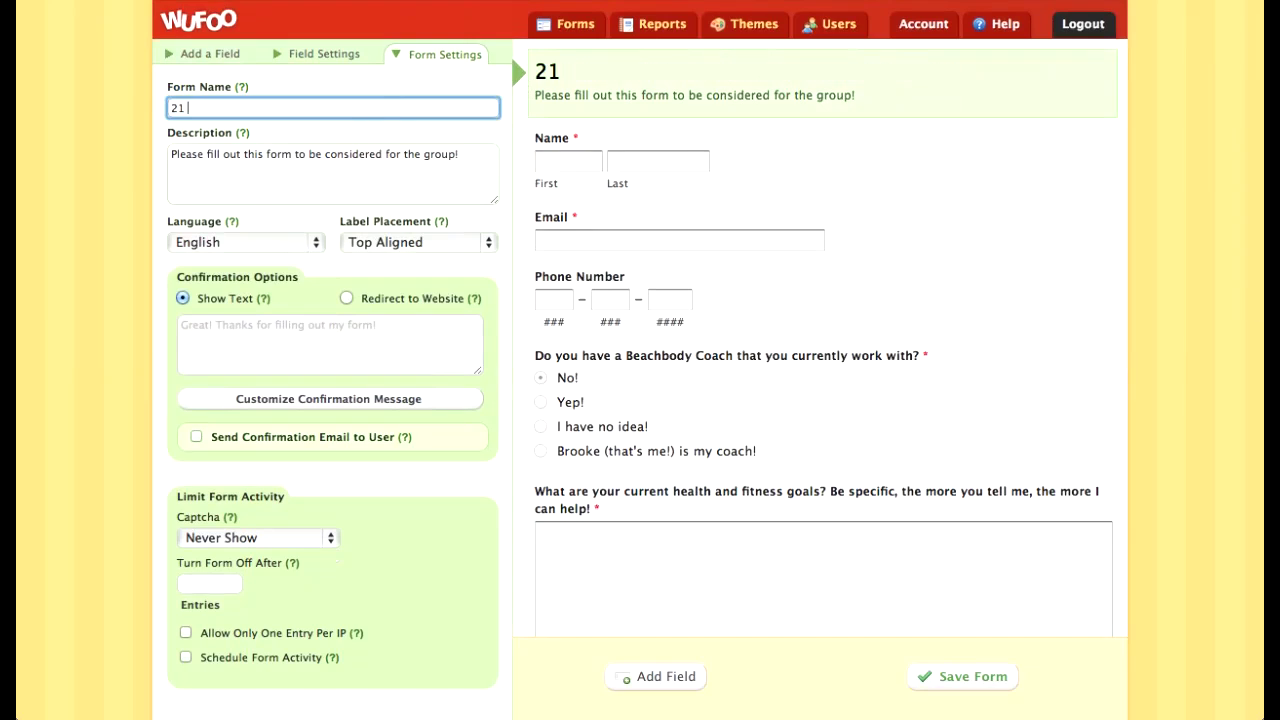
type(" Day Clean E")
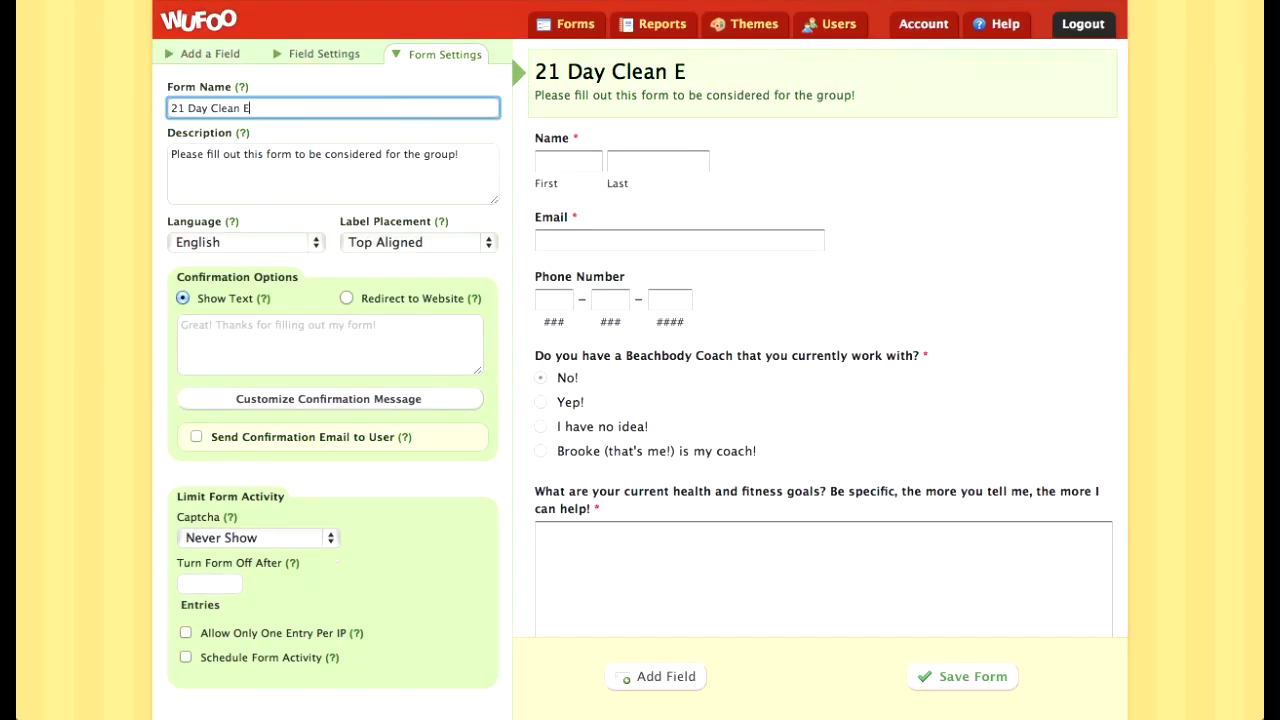
type("ating Challenge")
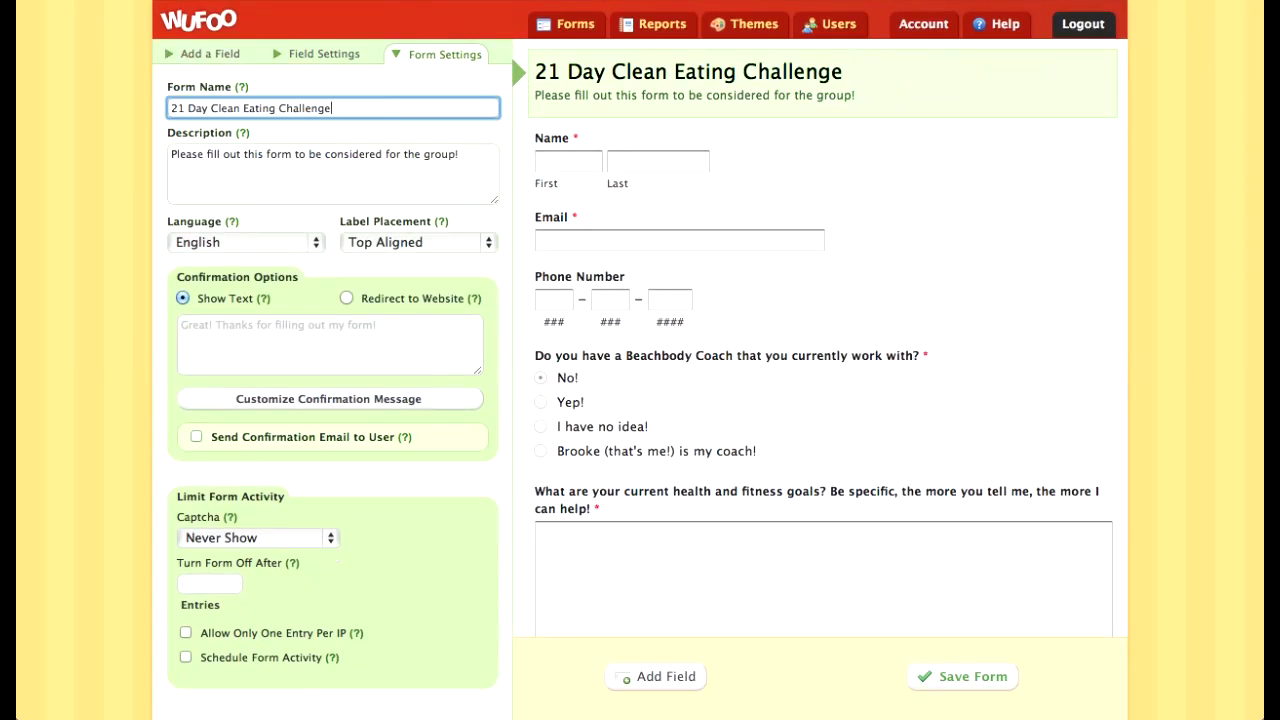
scroll(600, 380, "down", 10)
scroll(600, 380, "up", 6)
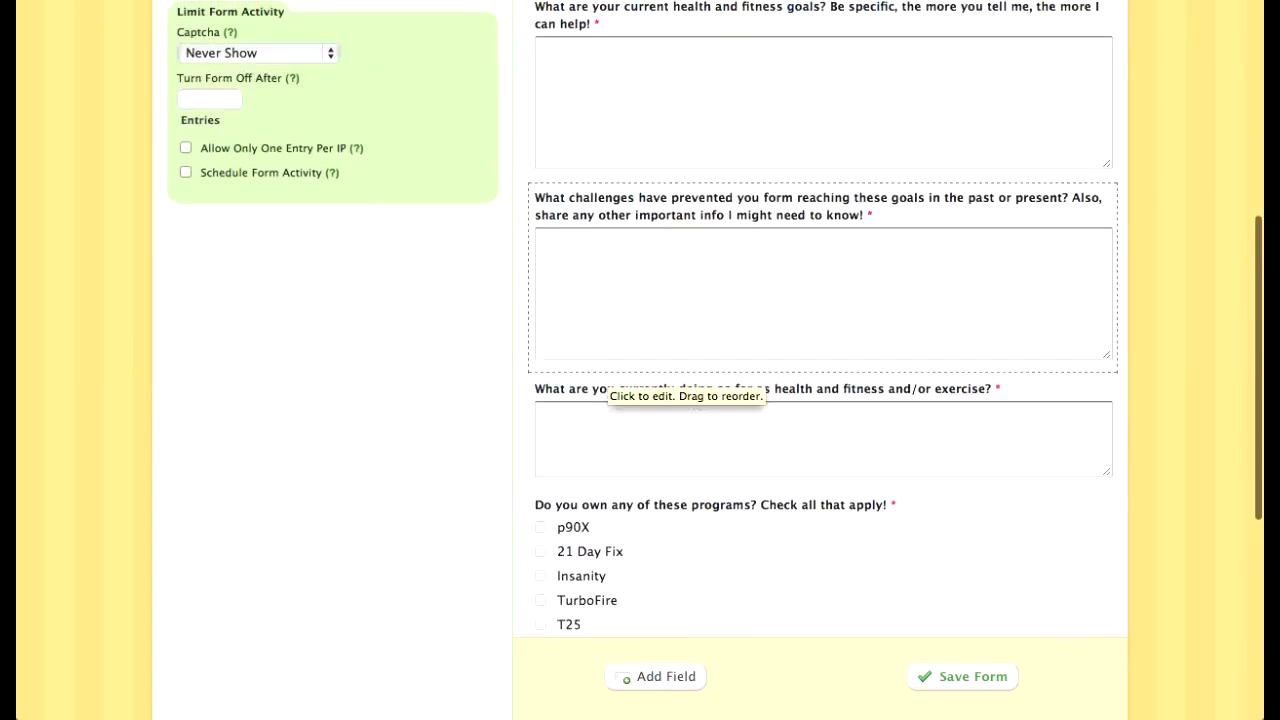
scroll(686, 380, "up", 4)
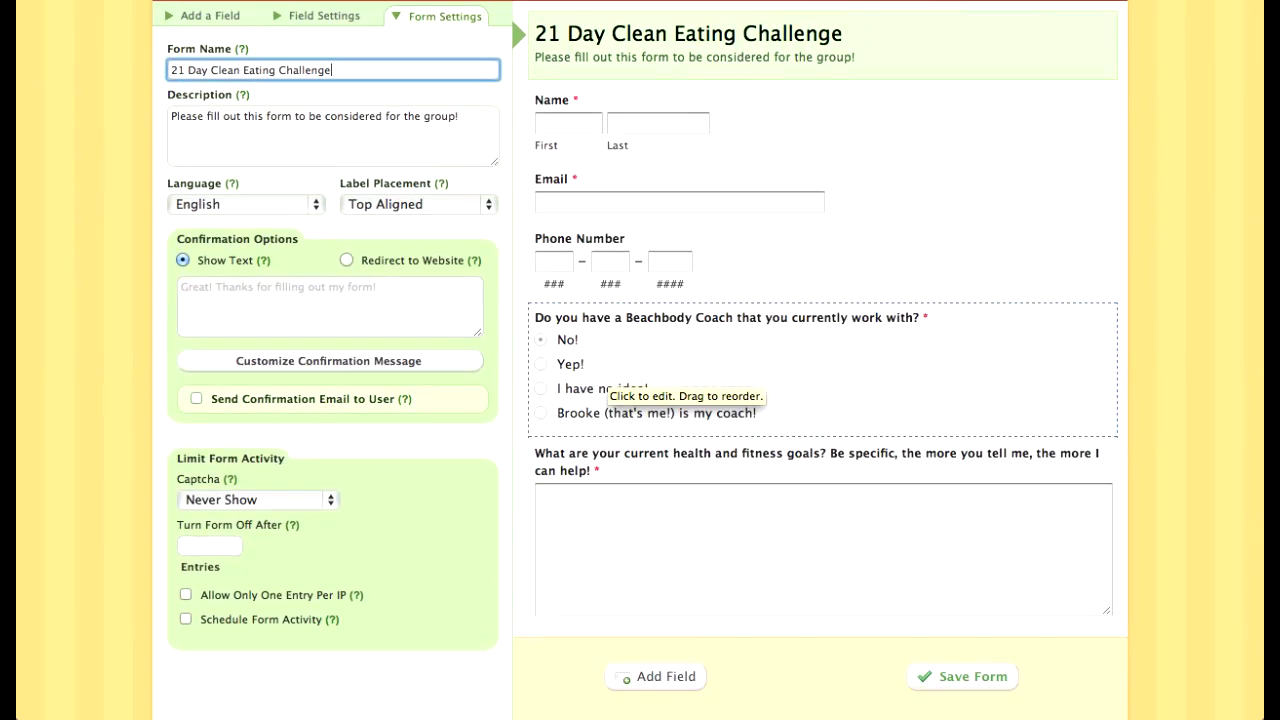
scroll(686, 380, "down", 6)
scroll(686, 380, "up", 8)
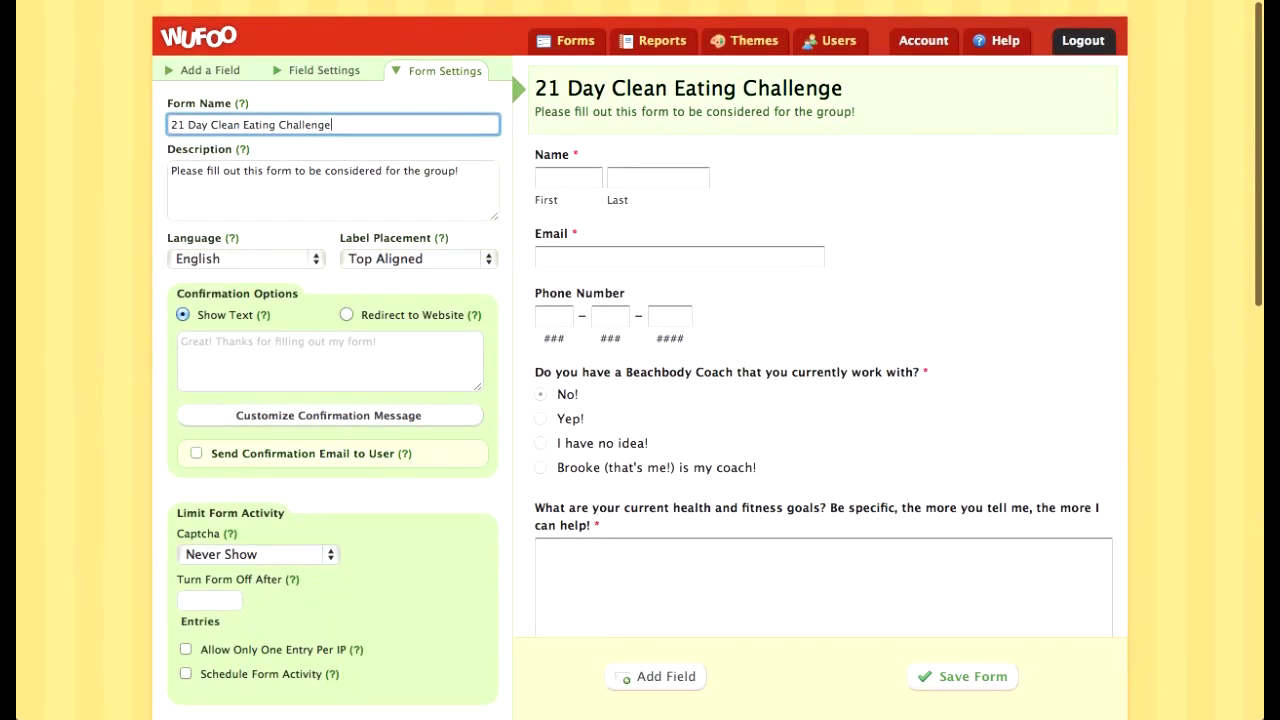
left_click(647, 230)
left_click(962, 676)
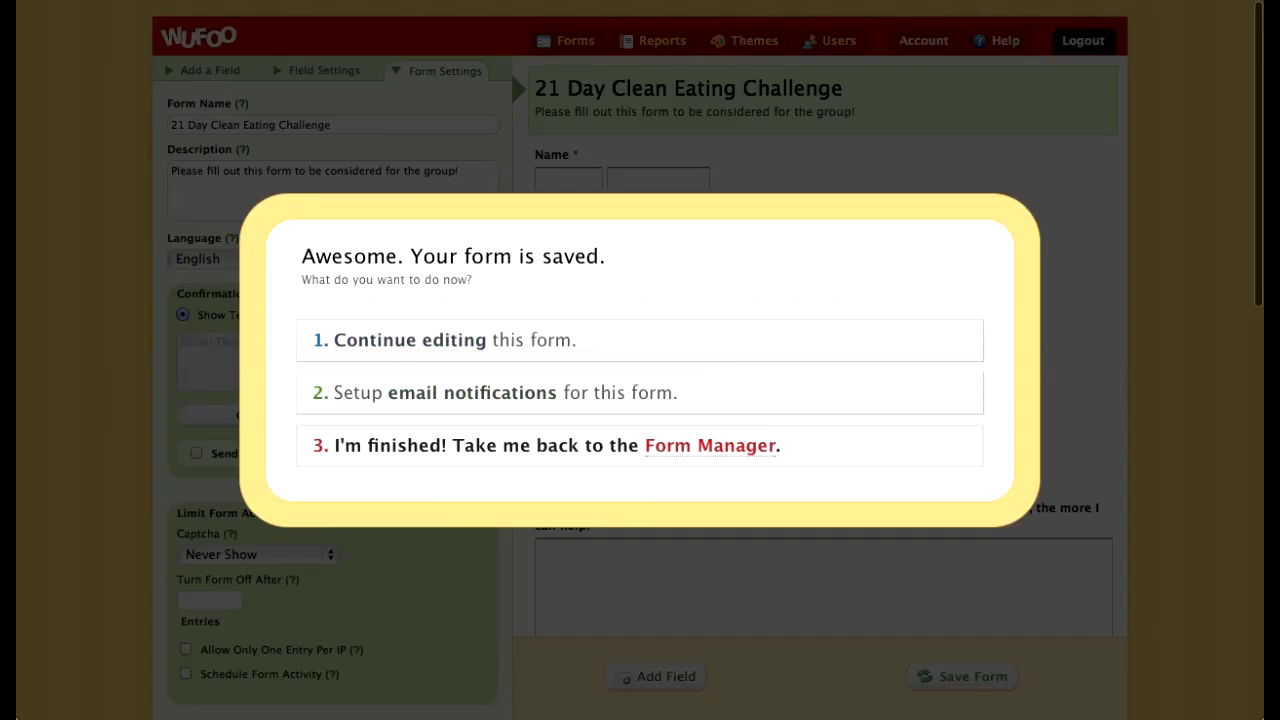
left_click(710, 445)
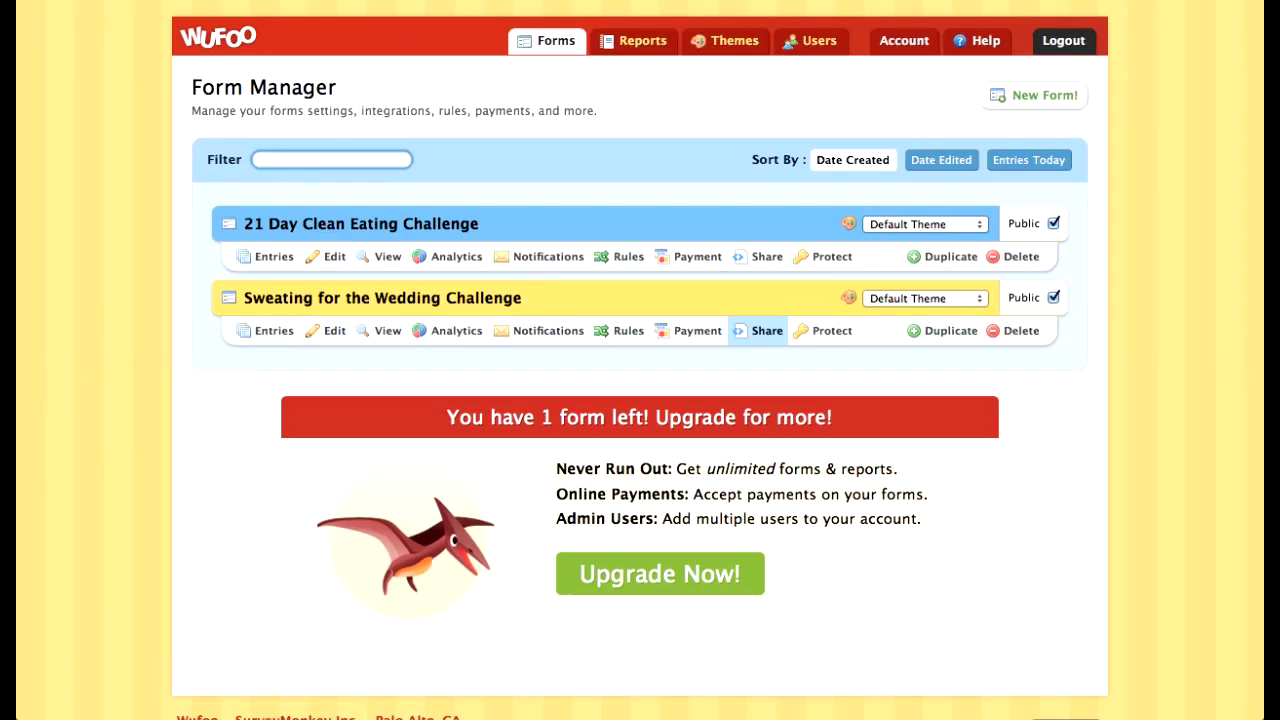
Step: Copy the wedding form's permanent link from its Share page and open a new browser tab
left_click(762, 330)
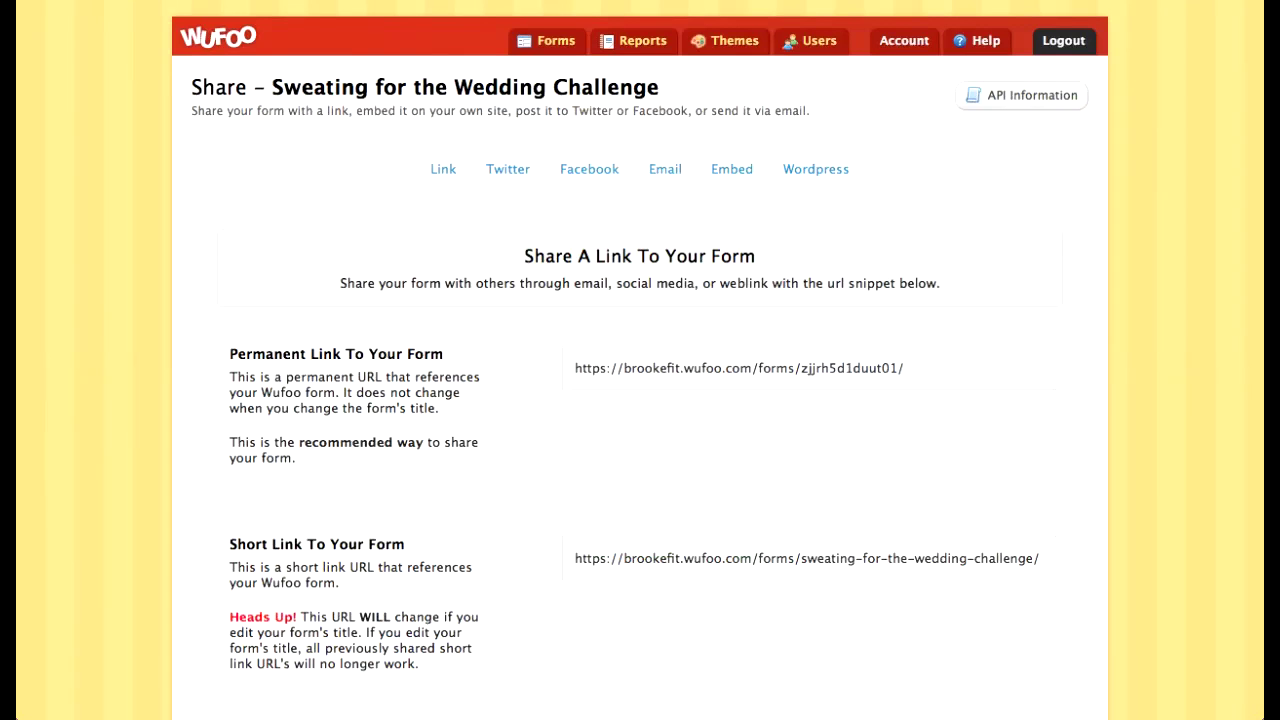
left_click(806, 559)
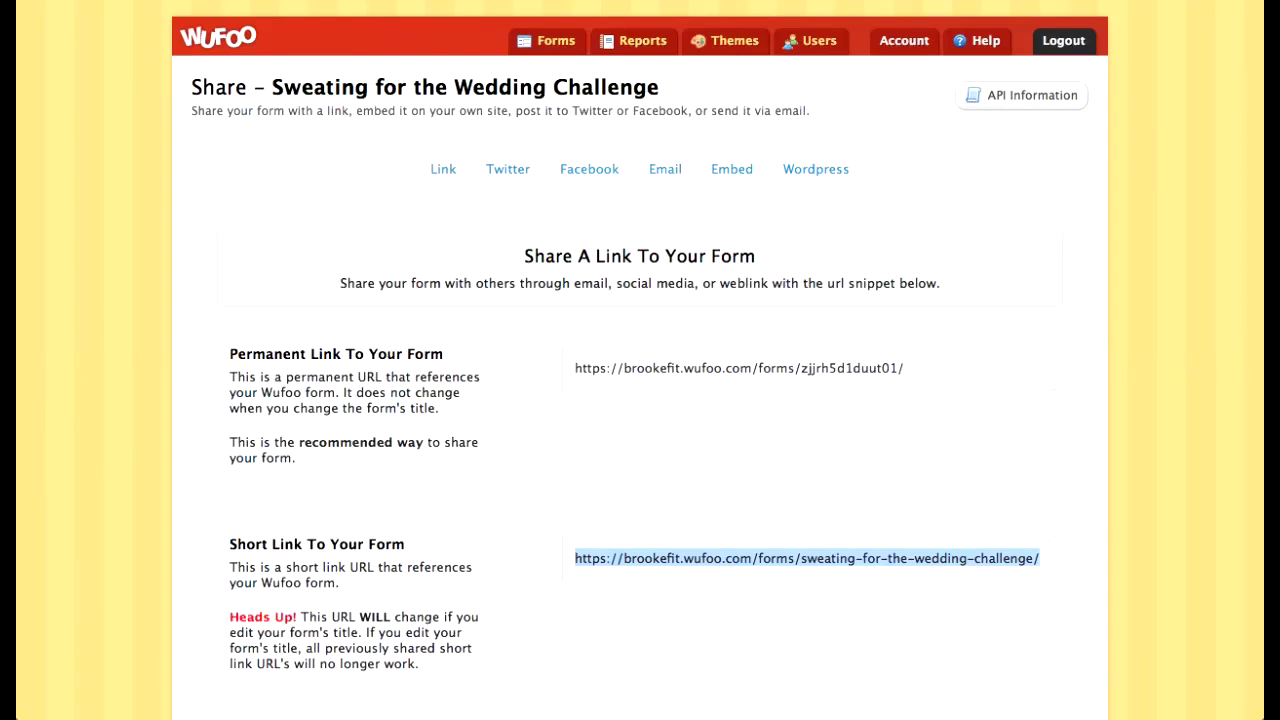
scroll(640, 400, "down", 3)
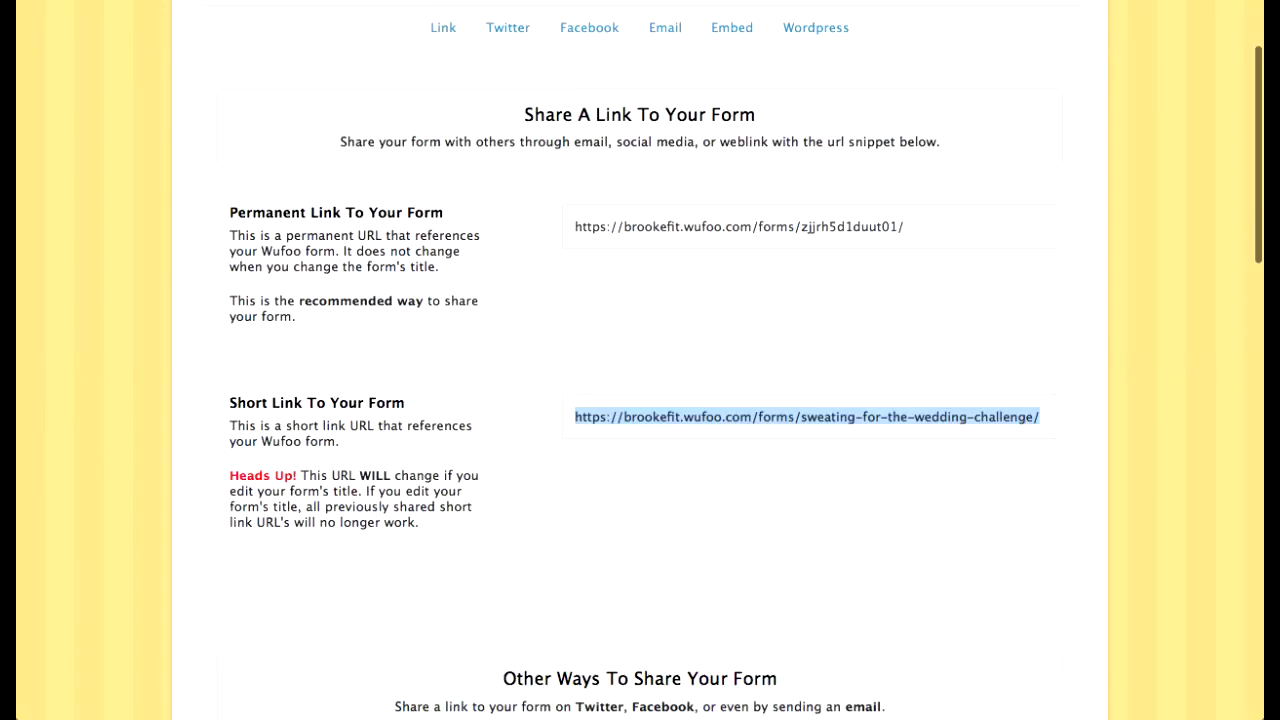
left_click(723, 395)
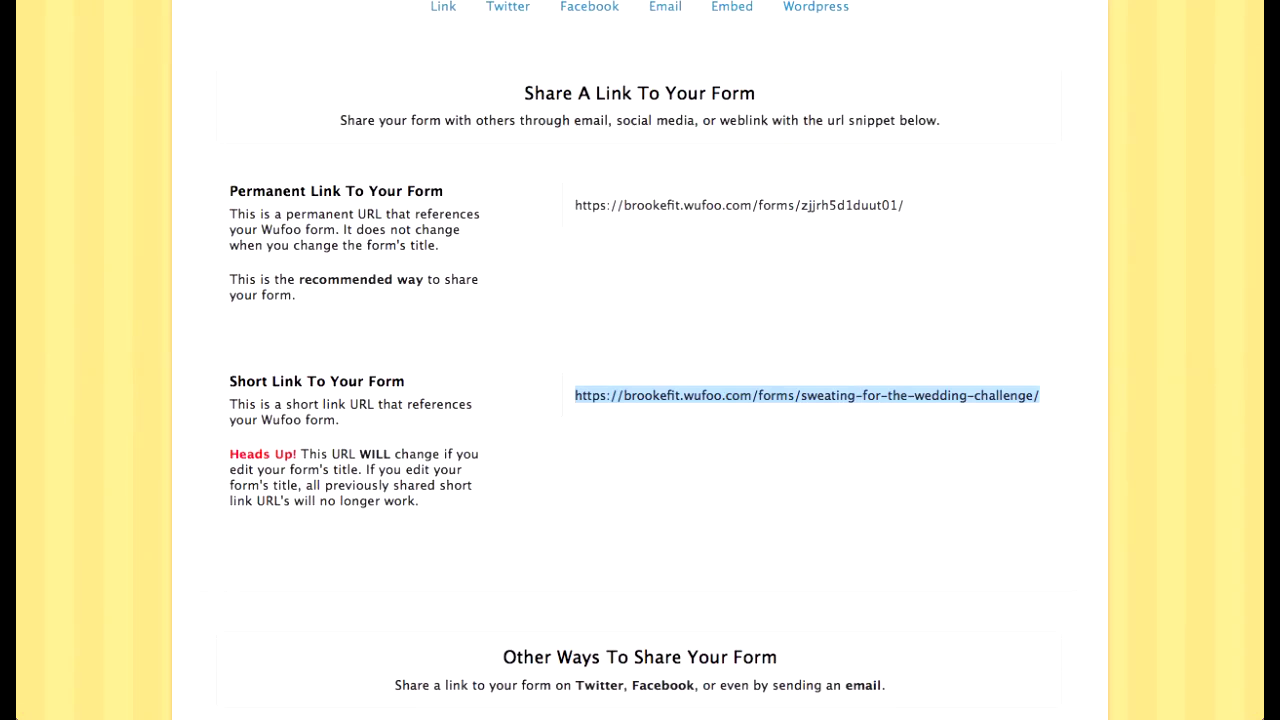
left_click(739, 205)
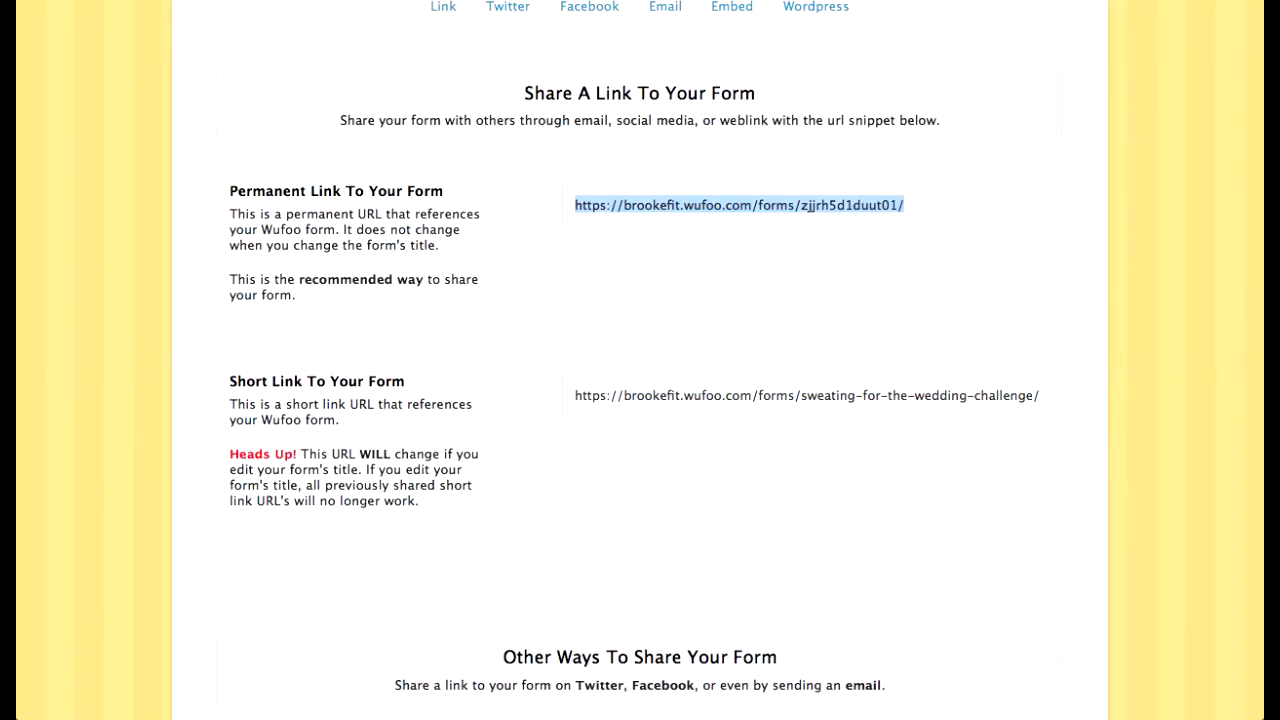
key("super+t")
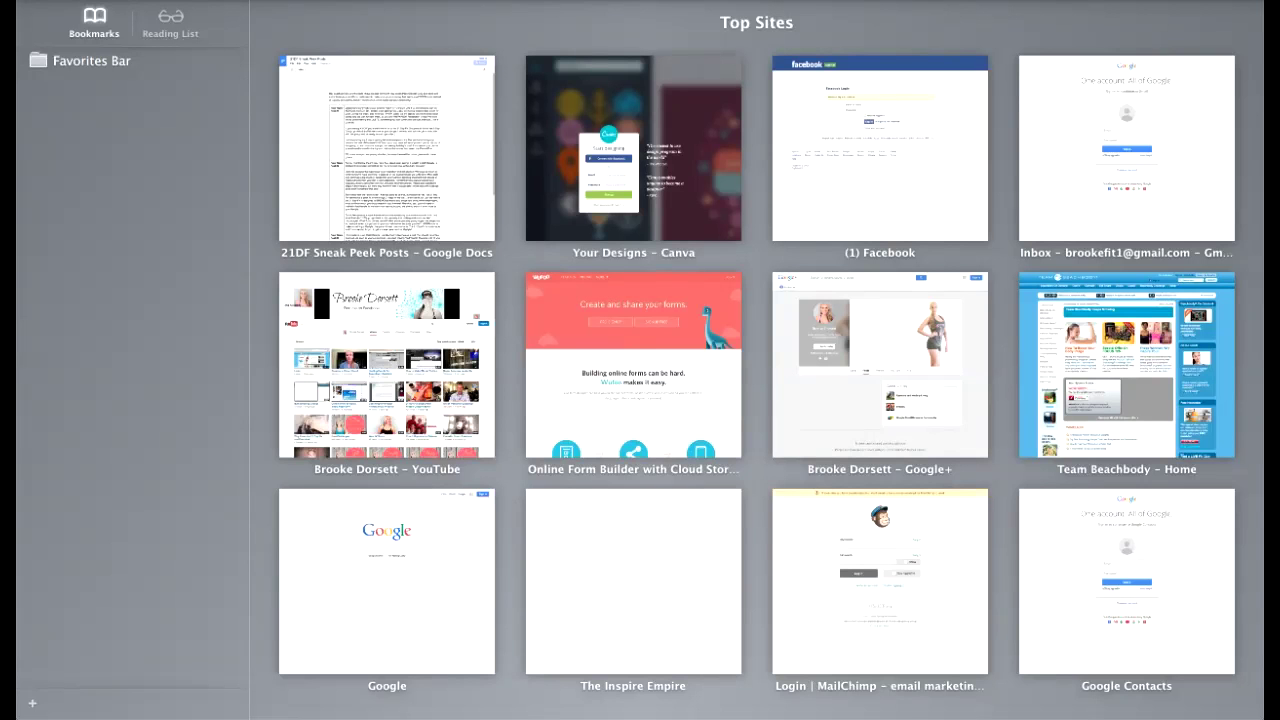
type("bitly")
key("Return")
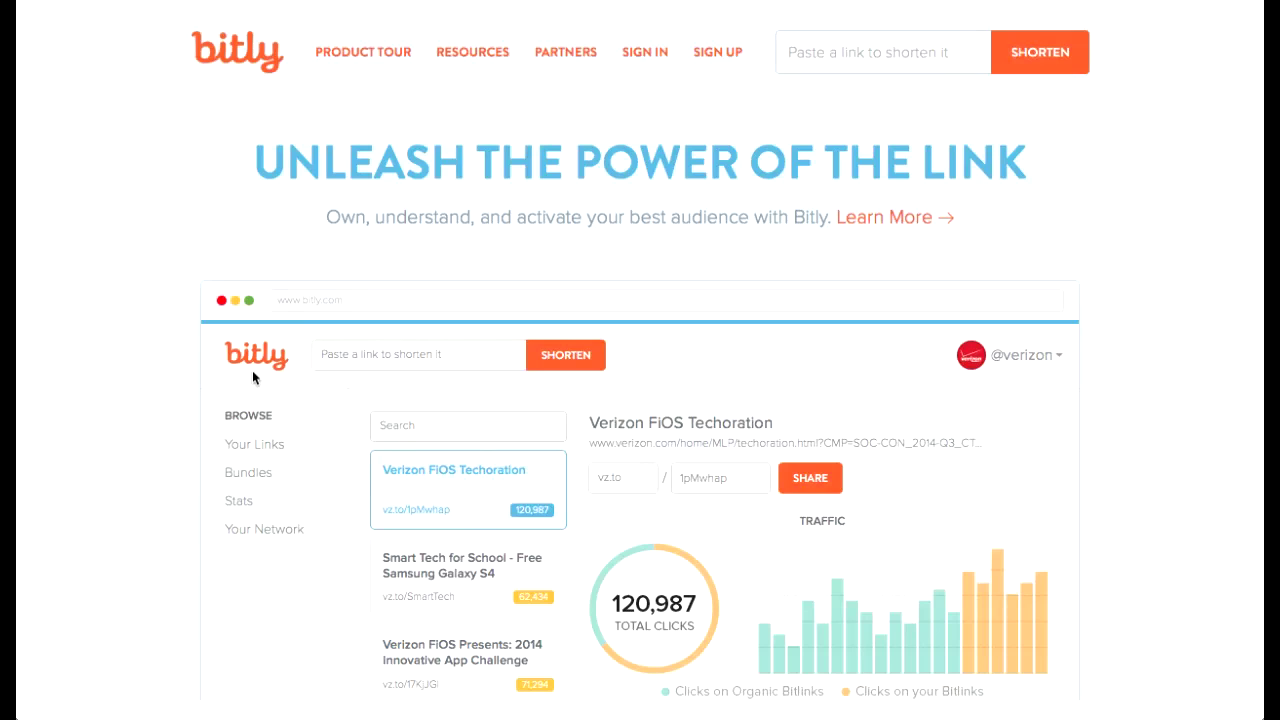
key("ctrl+v")
key("Return")
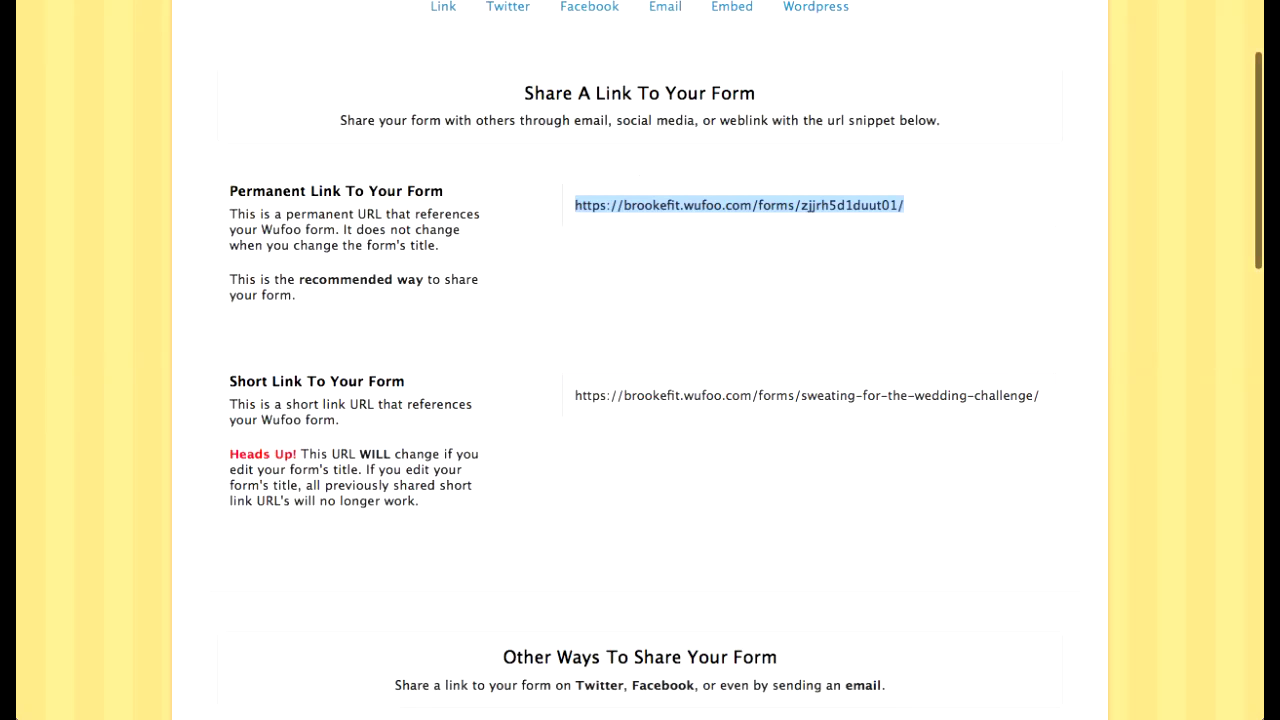
Step: Select the embed code and WordPress shortcode, view Facebook sharing, then return to the forms list
scroll(640, 360, "up", 2)
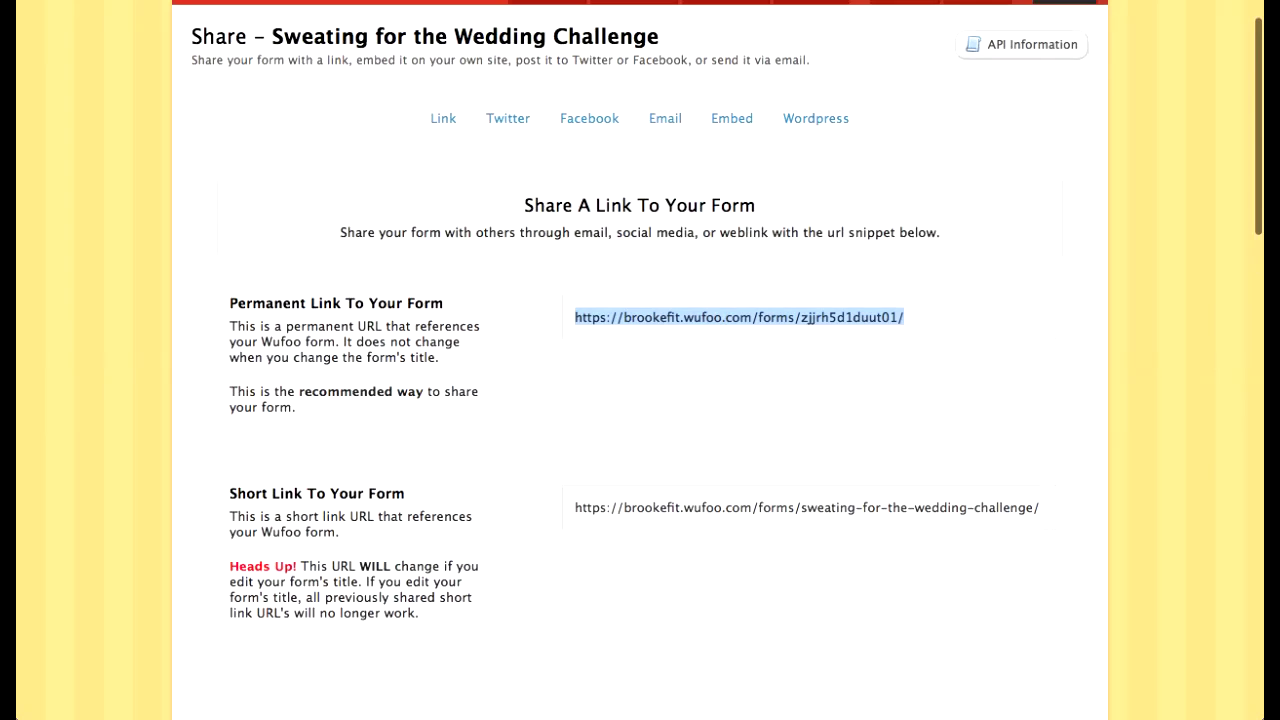
left_click(732, 118)
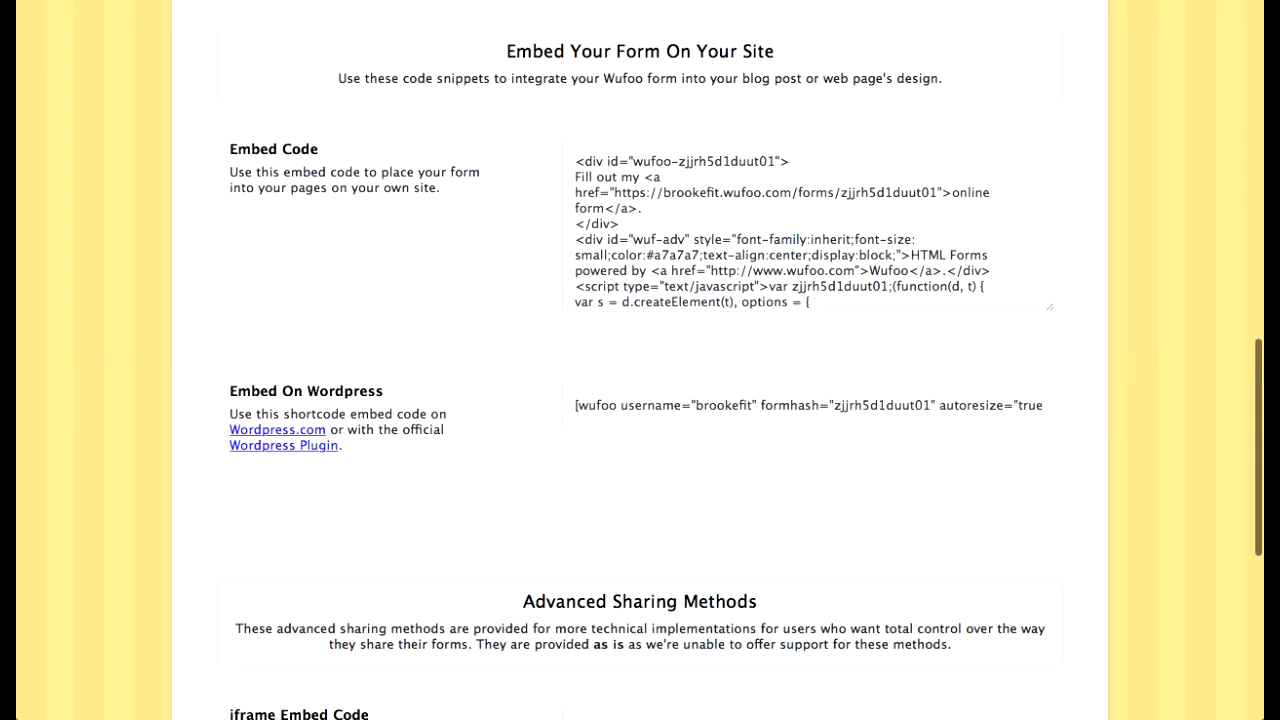
left_click(809, 226)
scroll(809, 226, "down", 5)
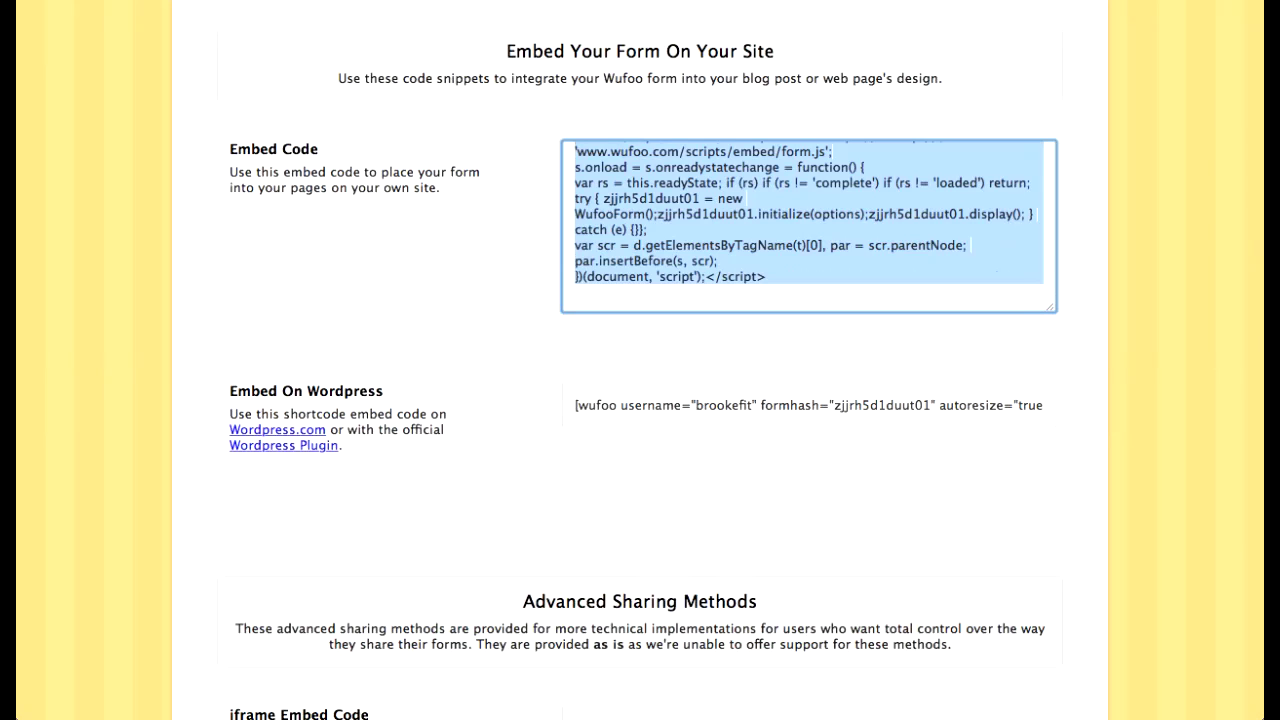
left_click_drag(575, 405, 1043, 405)
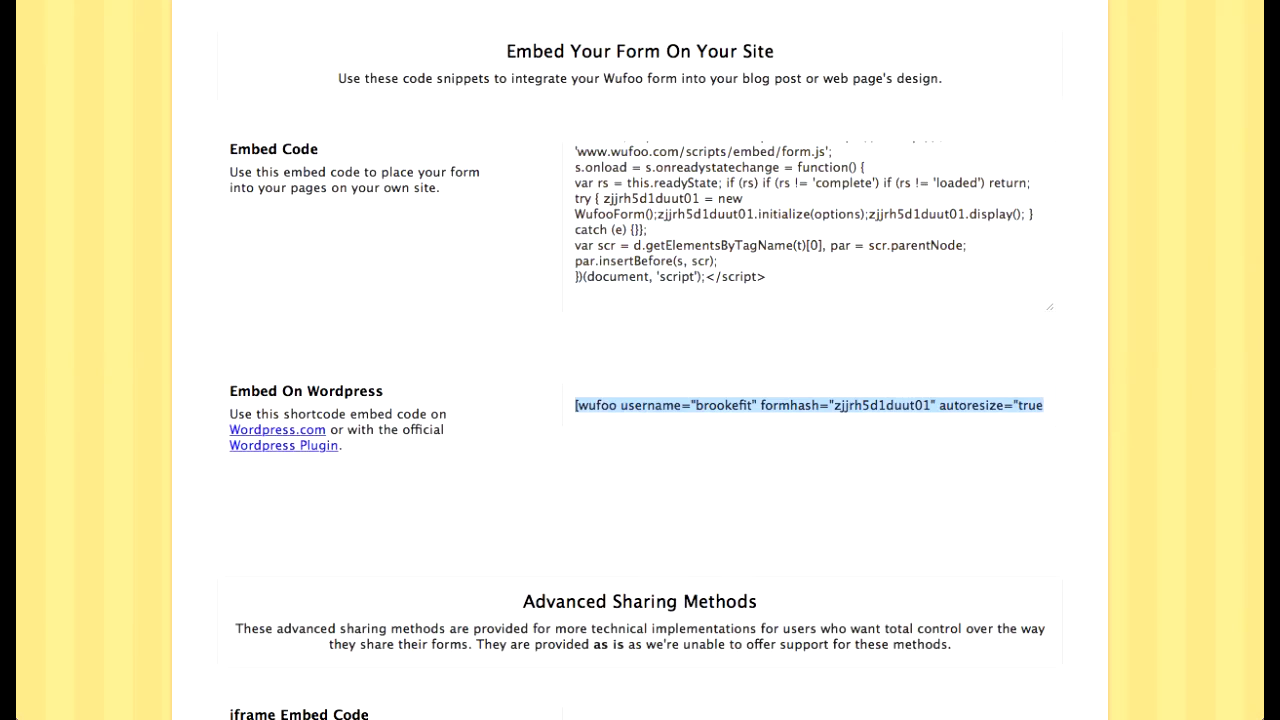
scroll(640, 360, "down", 5)
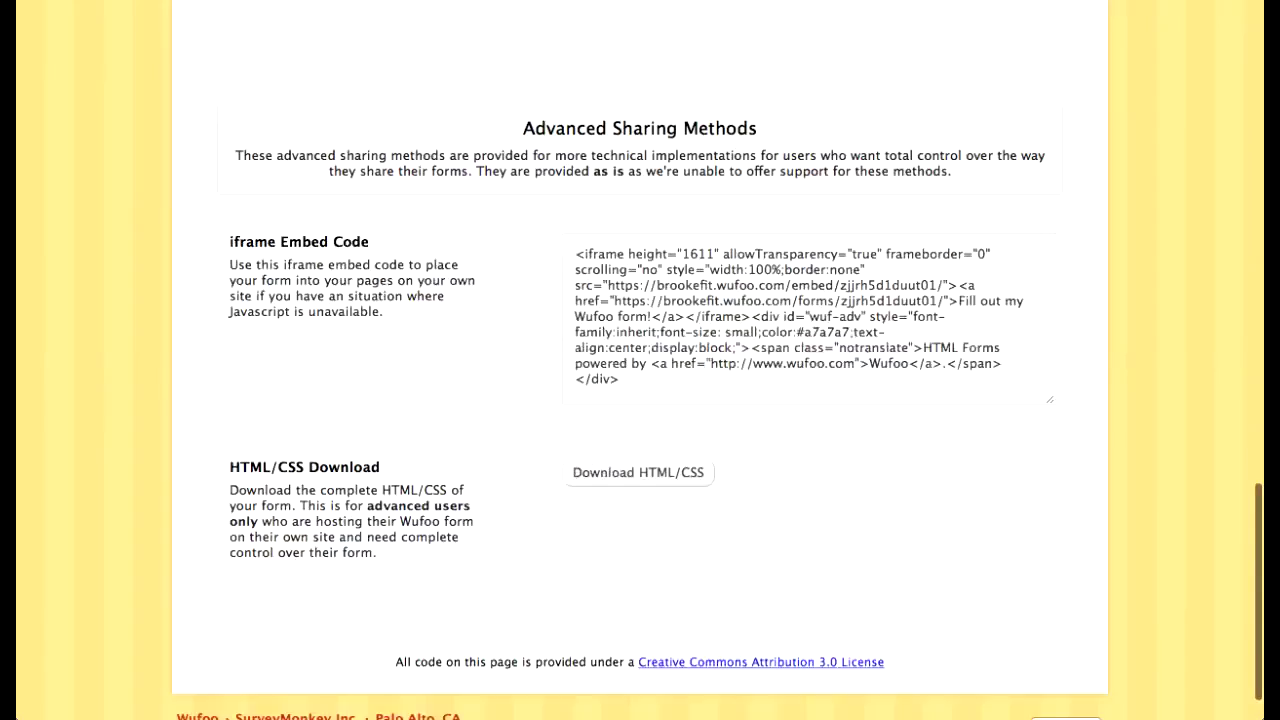
scroll(640, 360, "up", 20)
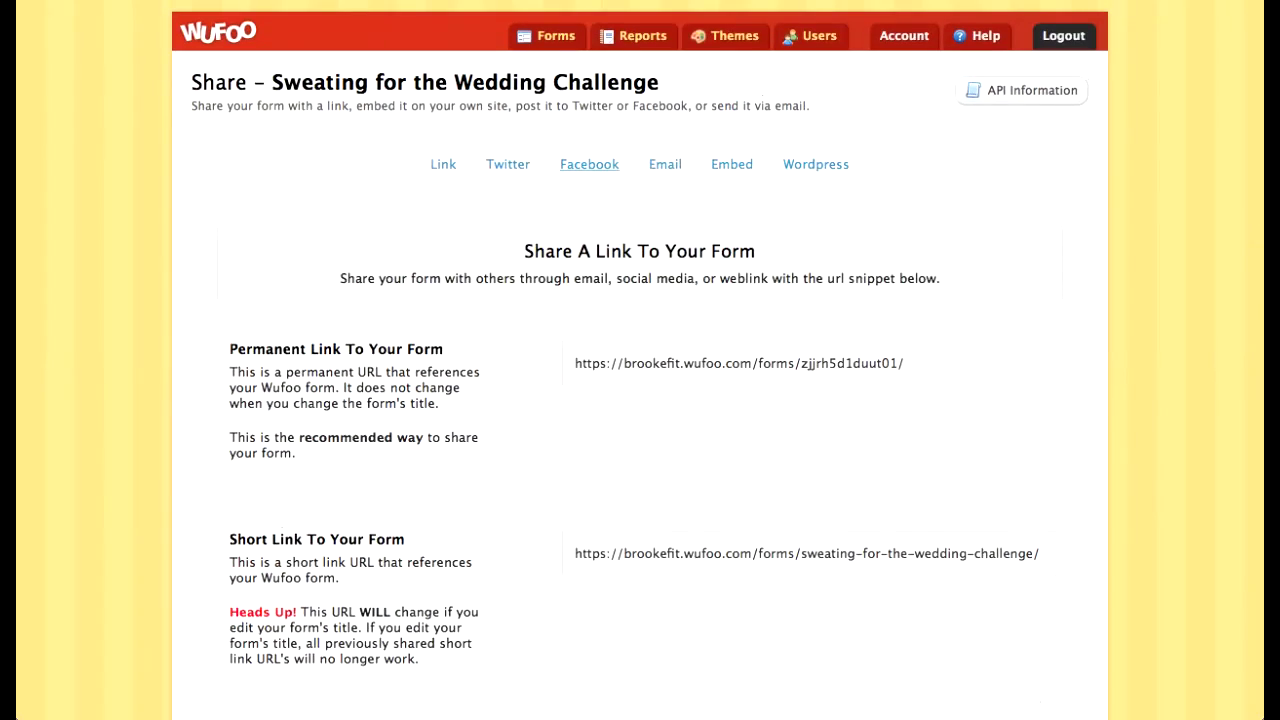
left_click(589, 165)
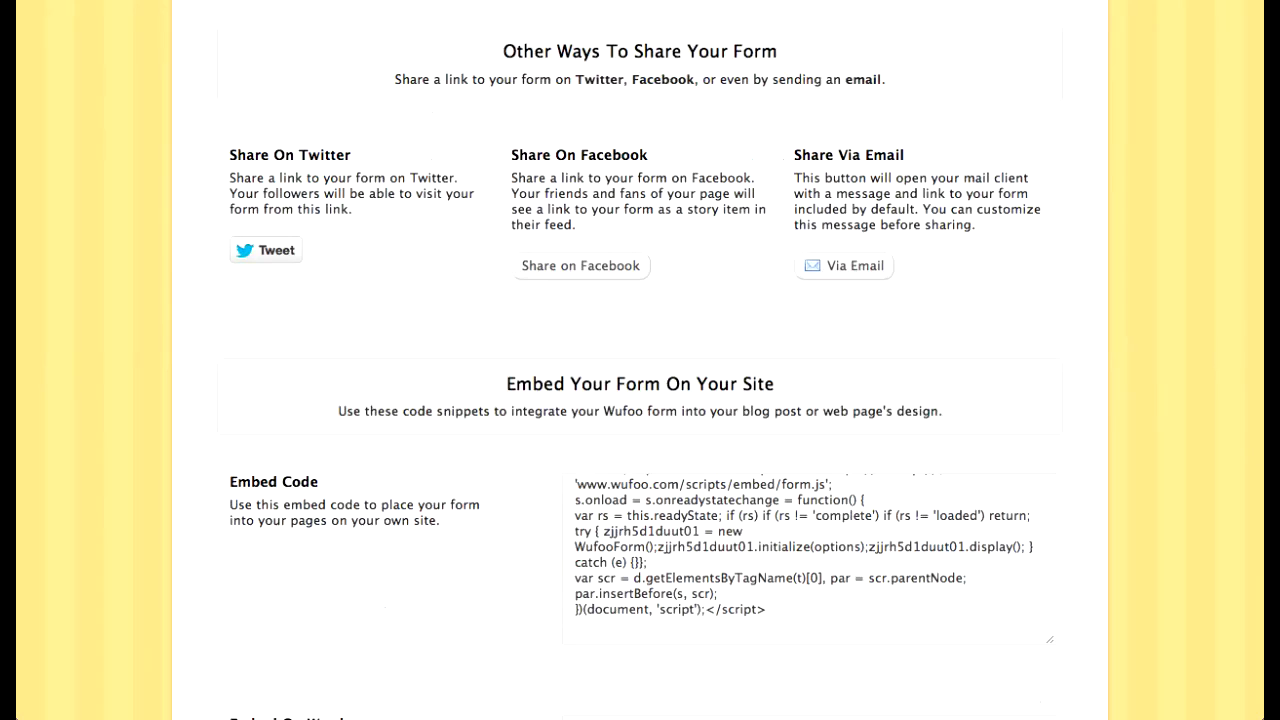
scroll(640, 360, "up", 10)
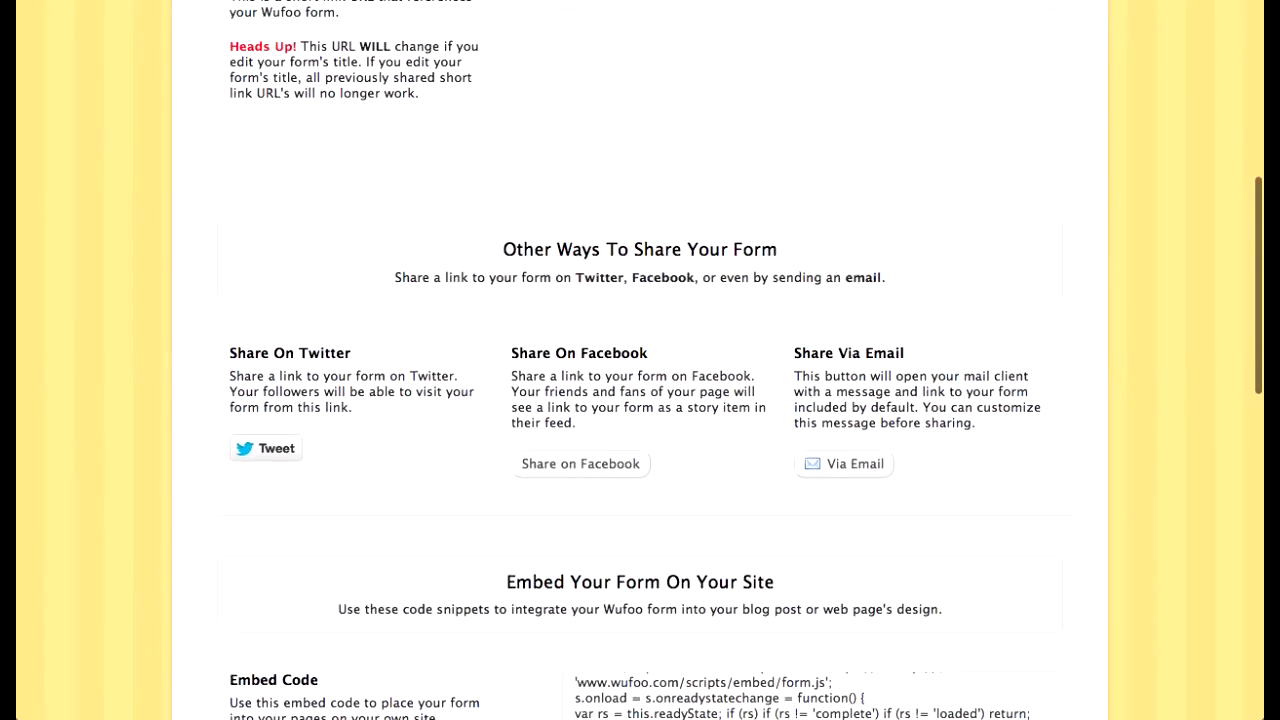
scroll(640, 360, "up", 1)
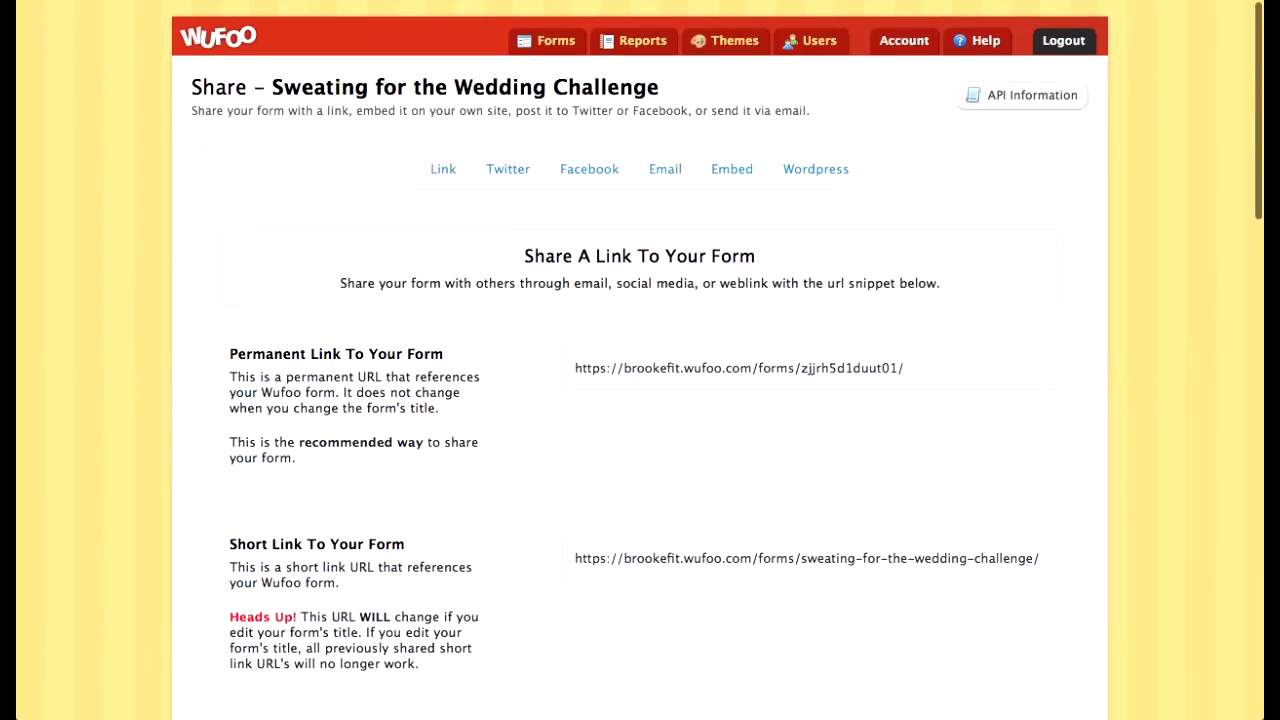
left_click(548, 41)
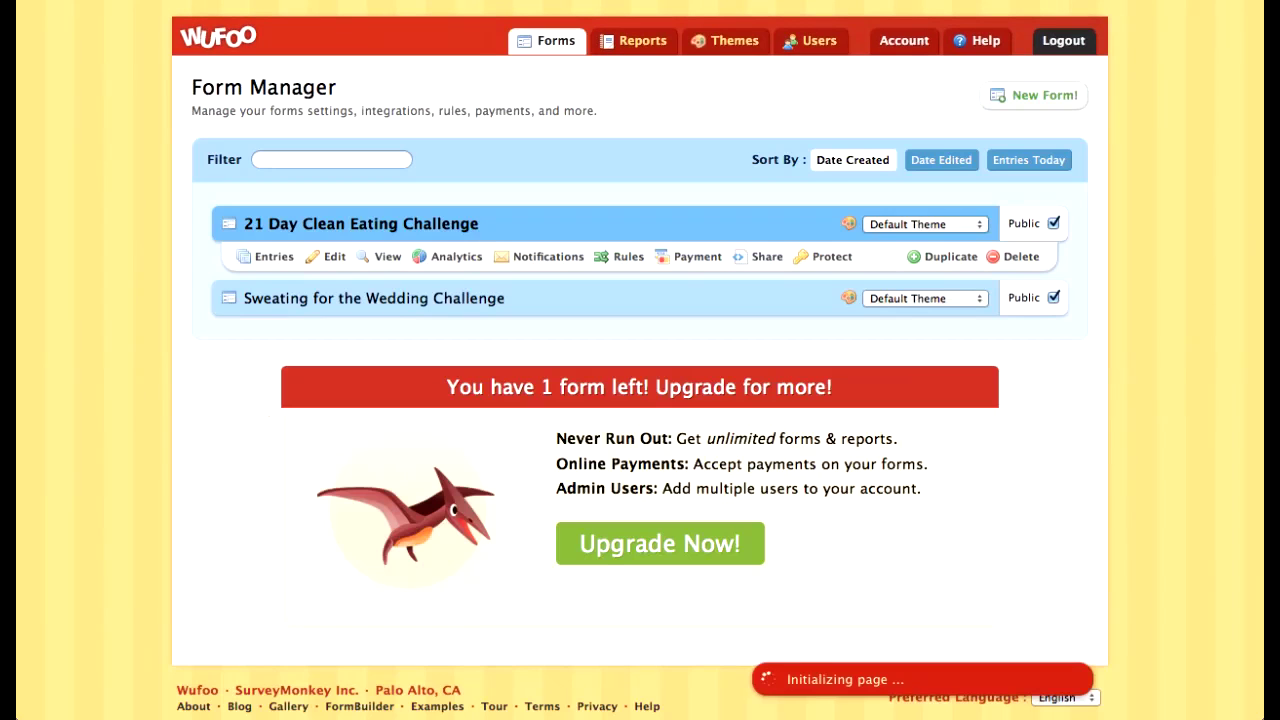
Step: Open the wedding form's Notification Settings, click into the email field, then choose Log Out
mouse_move(326, 331)
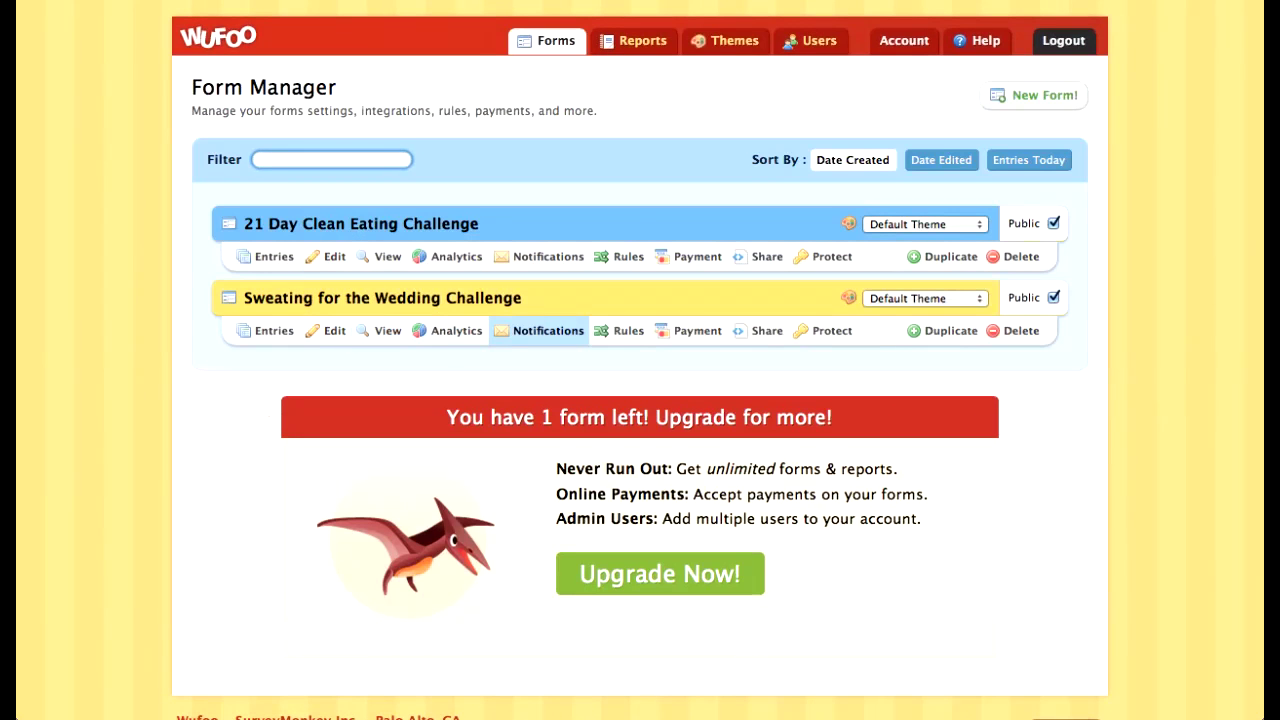
left_click(548, 330)
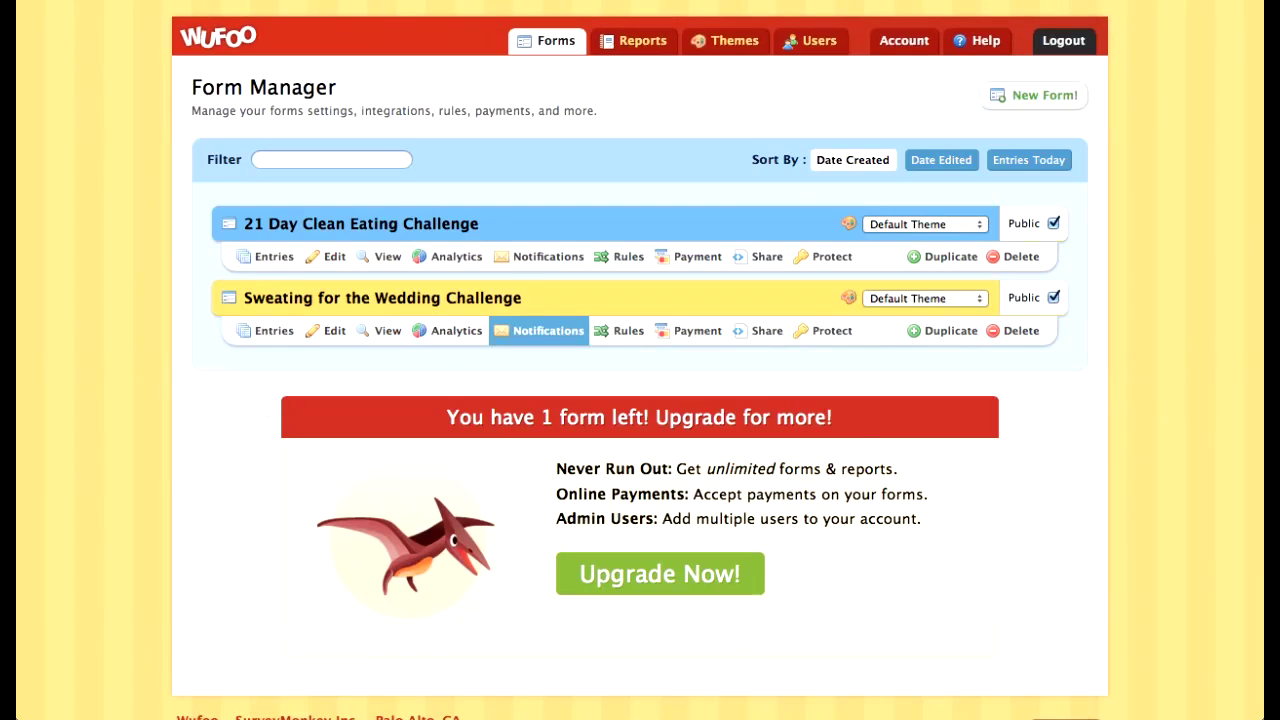
left_click(322, 282)
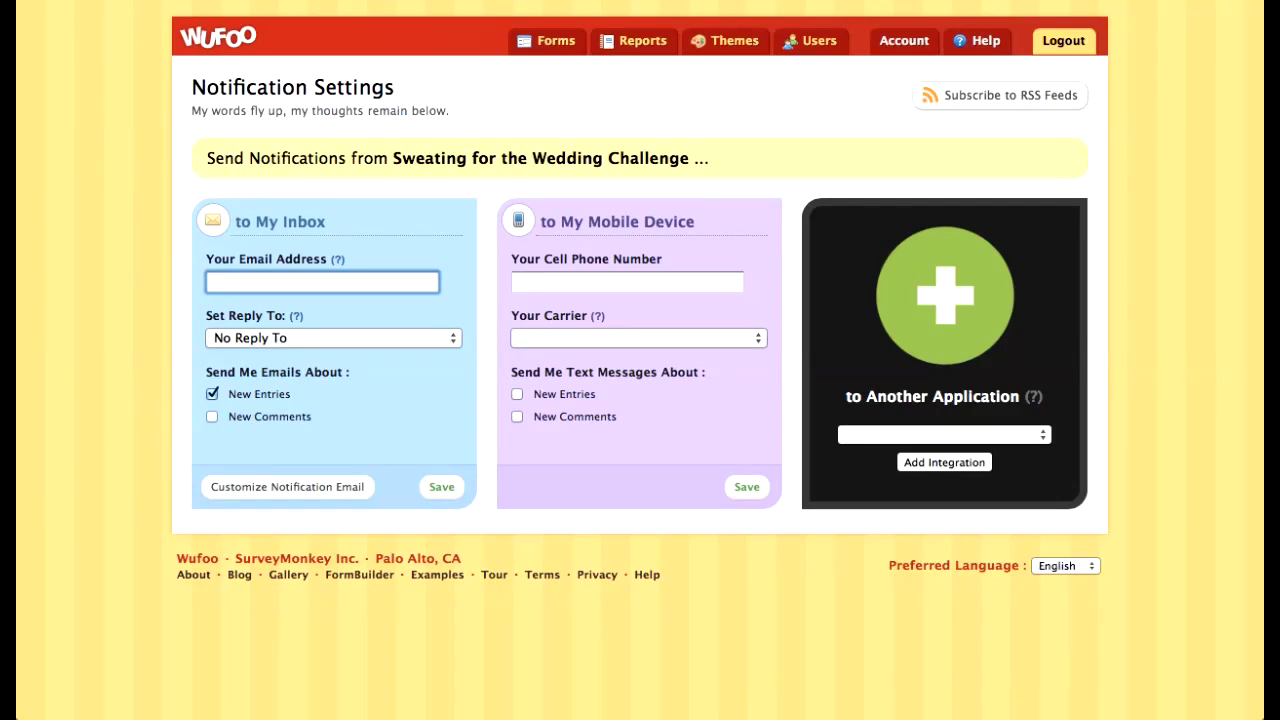
left_click(1063, 40)
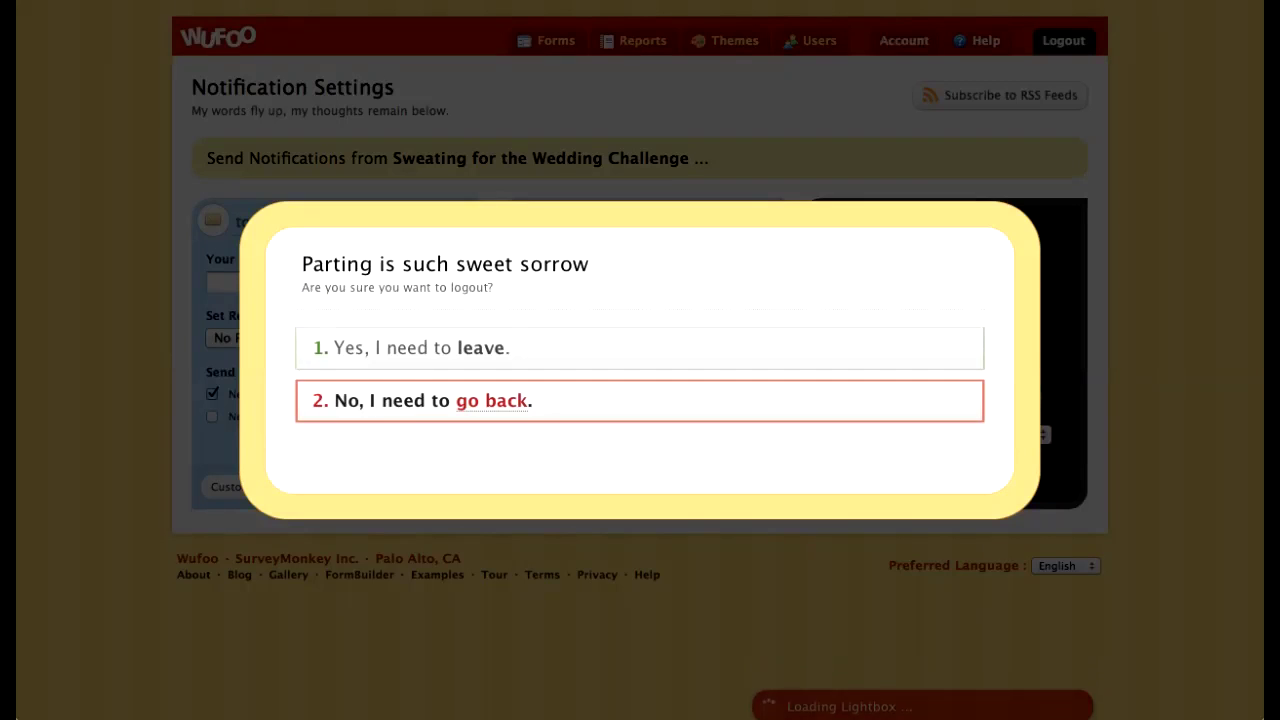
Step: Confirm logout, log back in with the account email and password, and decline saving the password
left_click(487, 348)
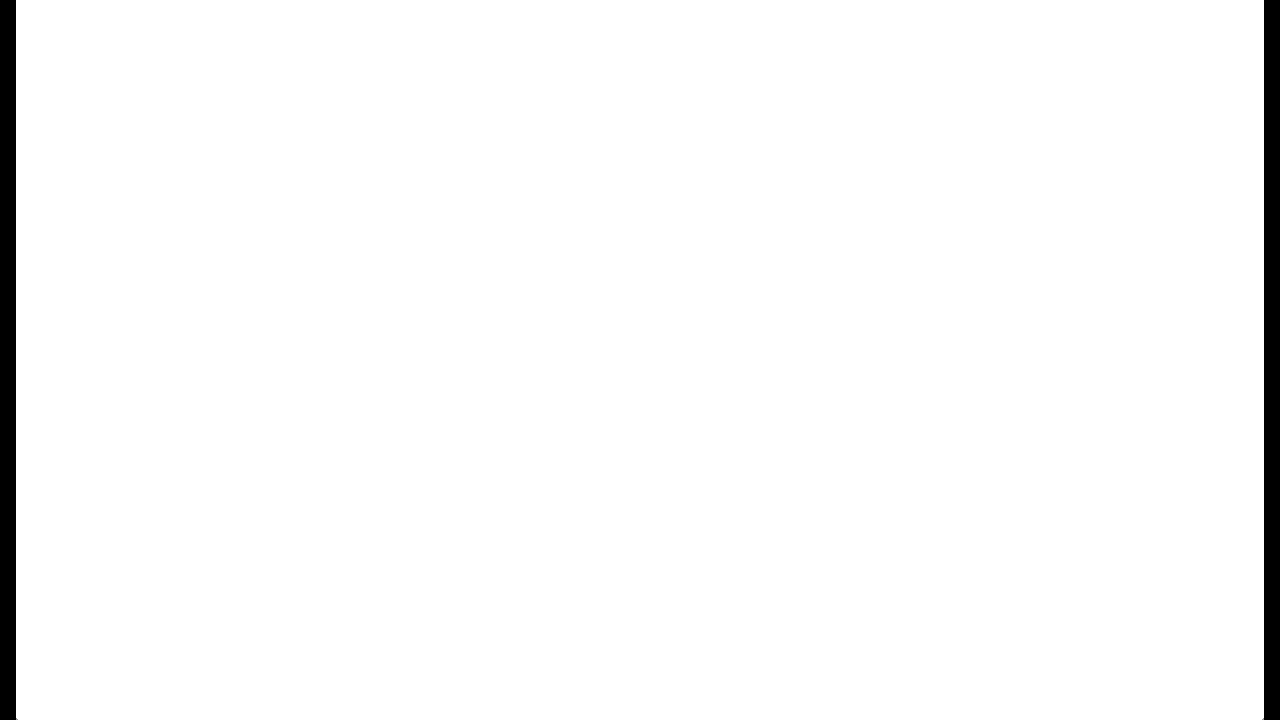
left_click(1190, 29)
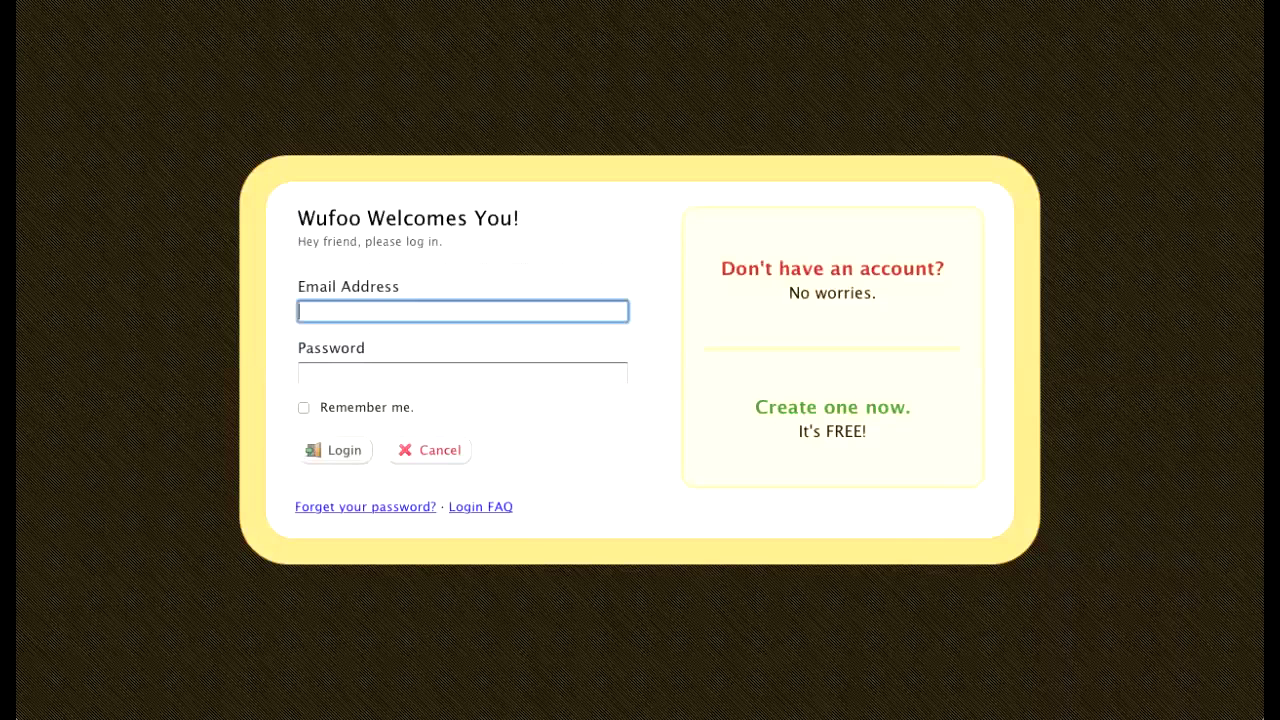
key("Tab")
type("•••••••")
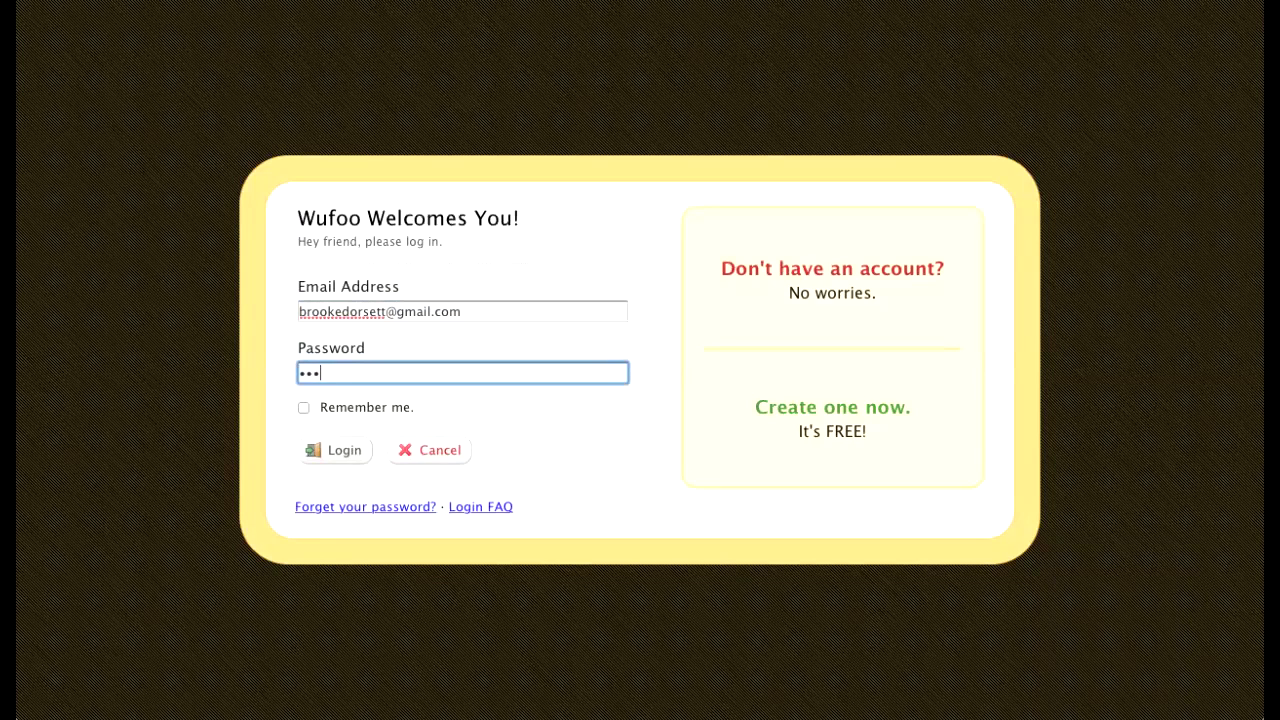
type("•")
key("Return")
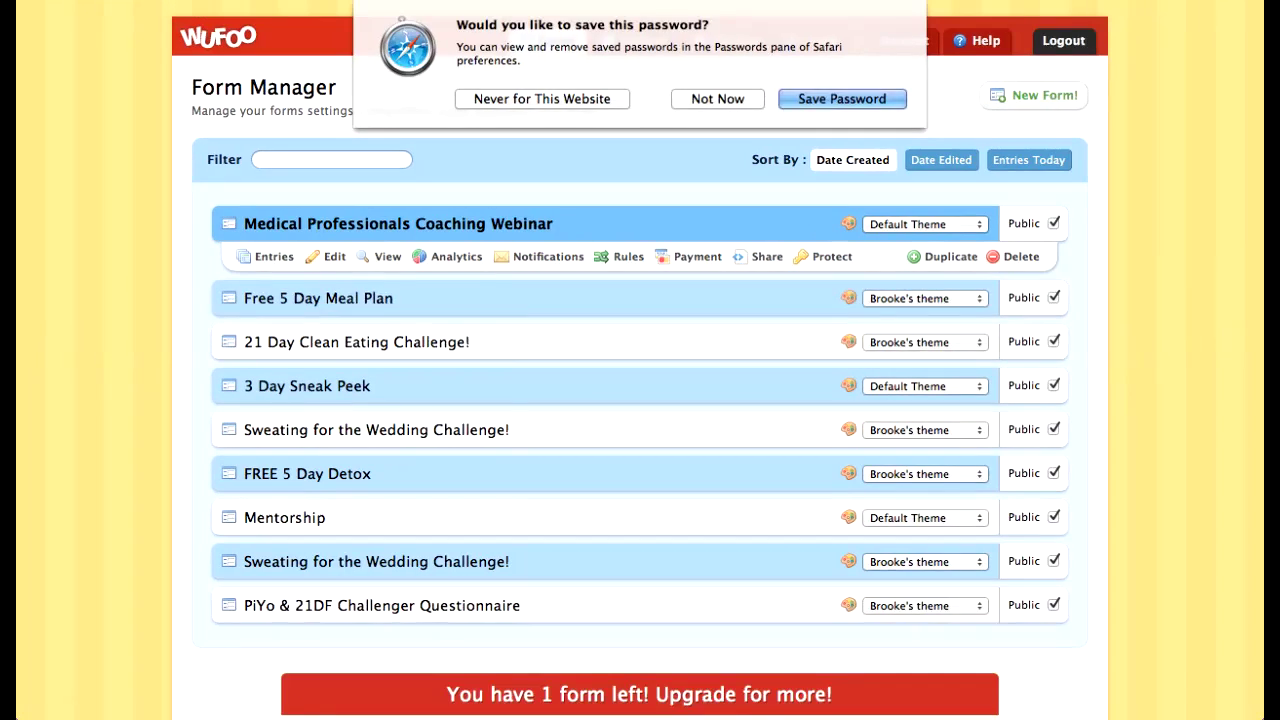
left_click(720, 111)
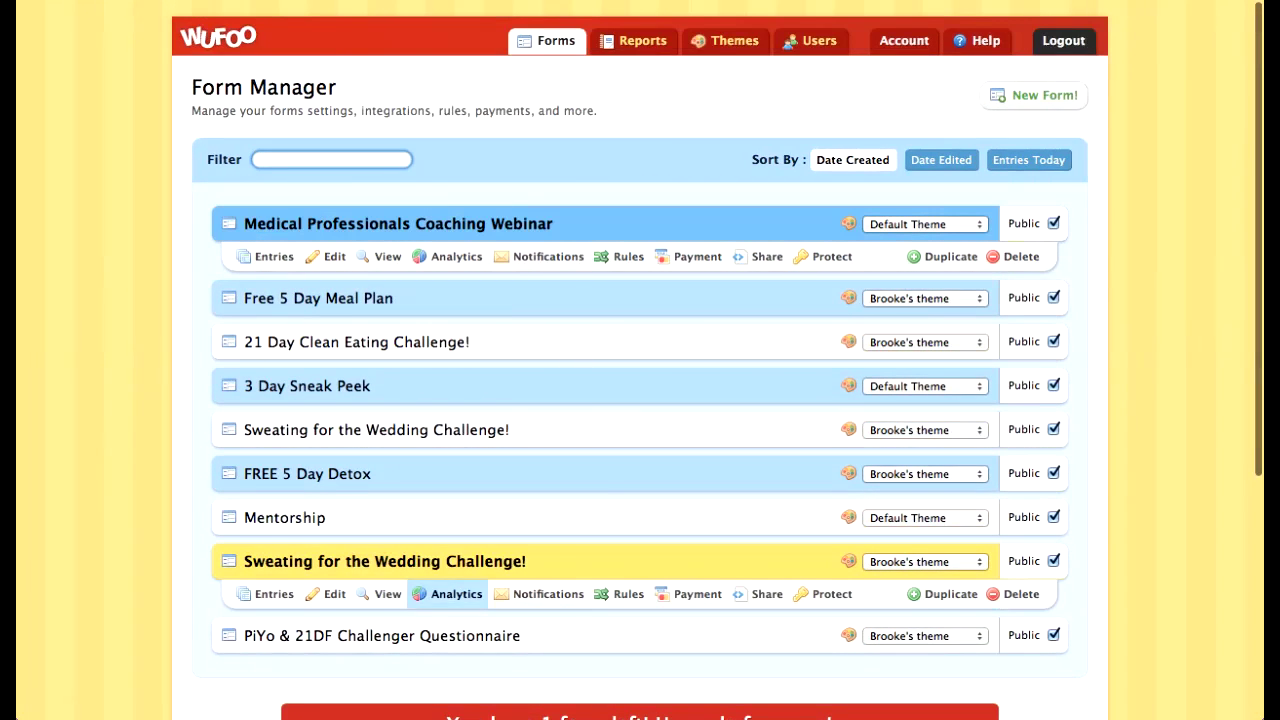
Step: Open the form's entries and page forward to entries 43-48
left_click(272, 594)
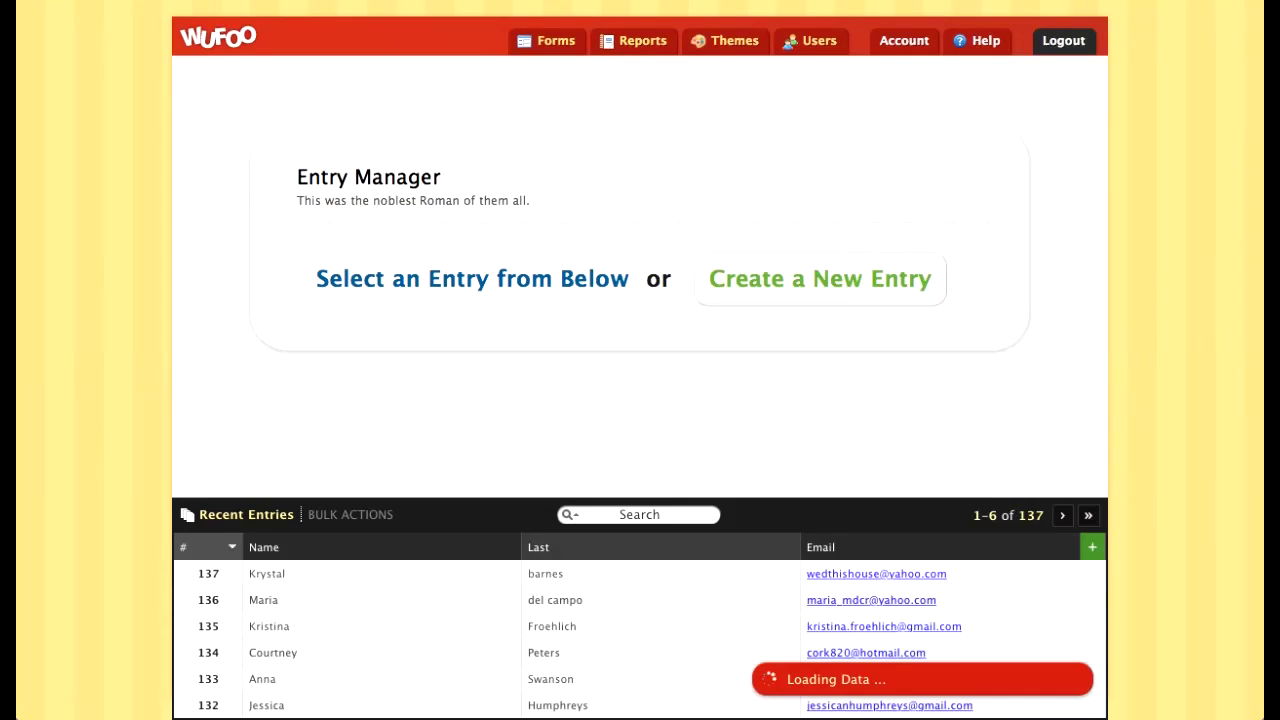
left_click(1062, 515)
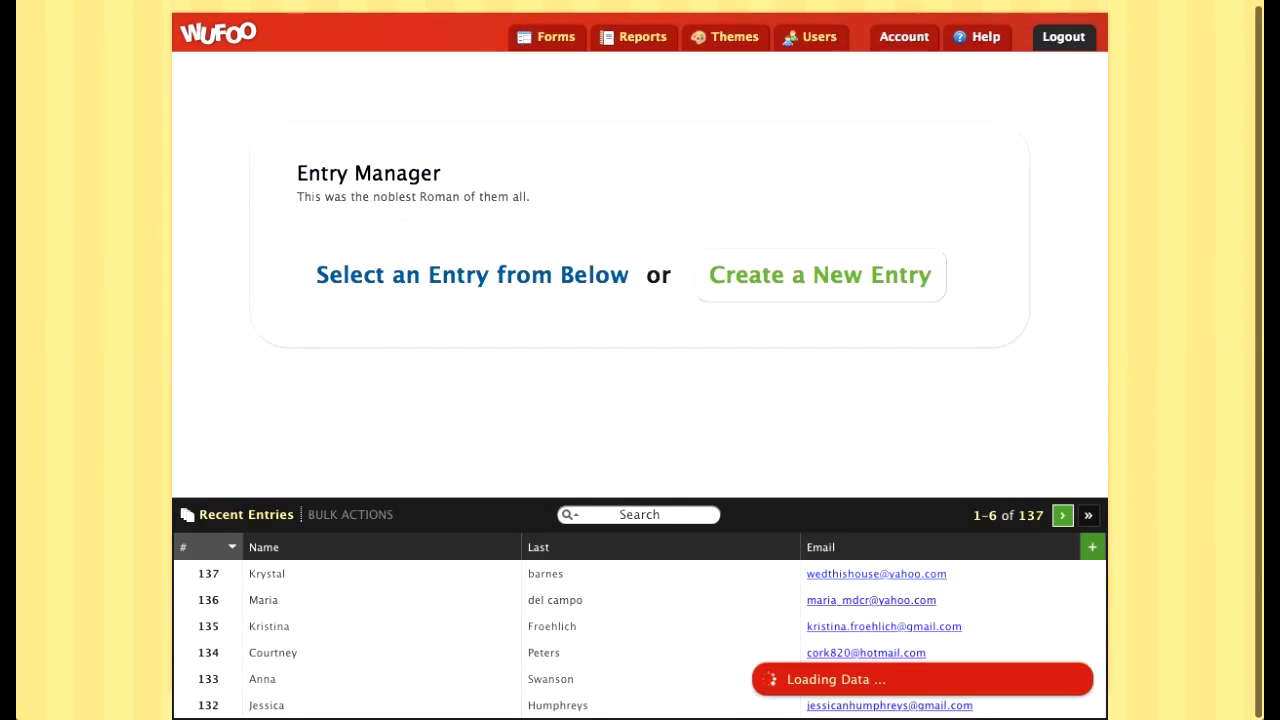
left_click(1062, 515)
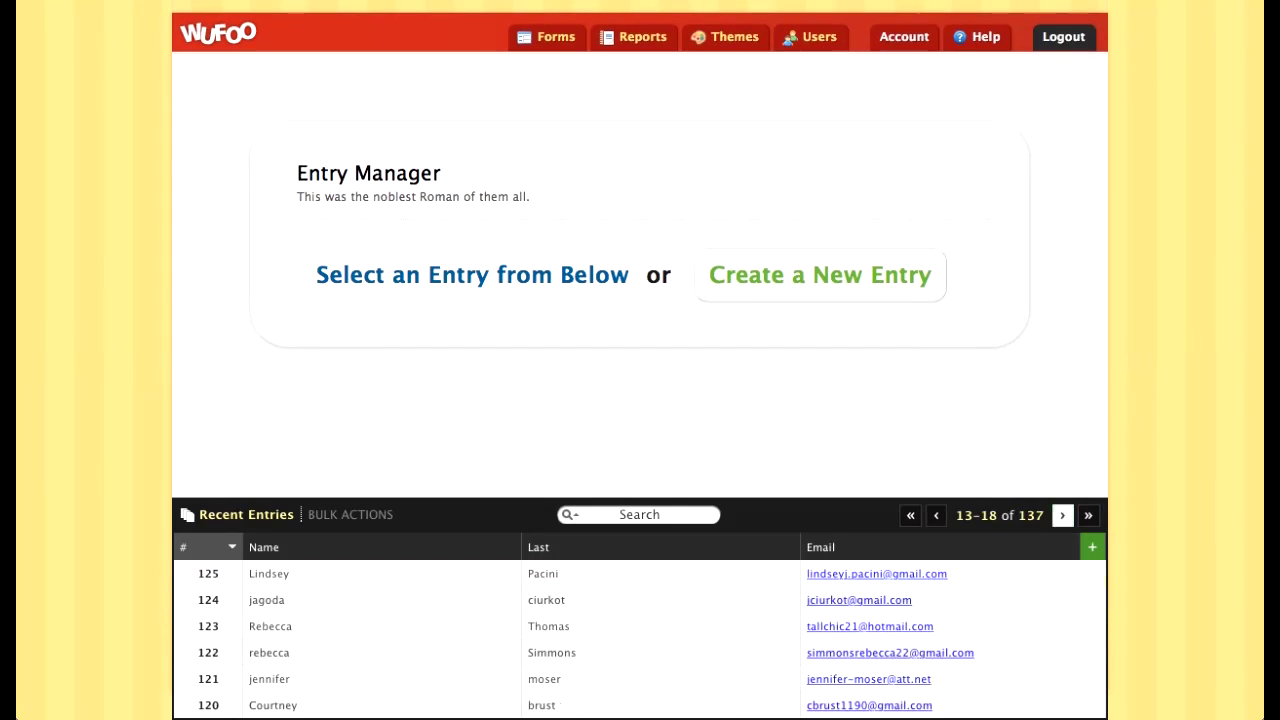
left_click(1062, 515)
left_click(1062, 515)
left_click(1062, 515)
left_click(1062, 515)
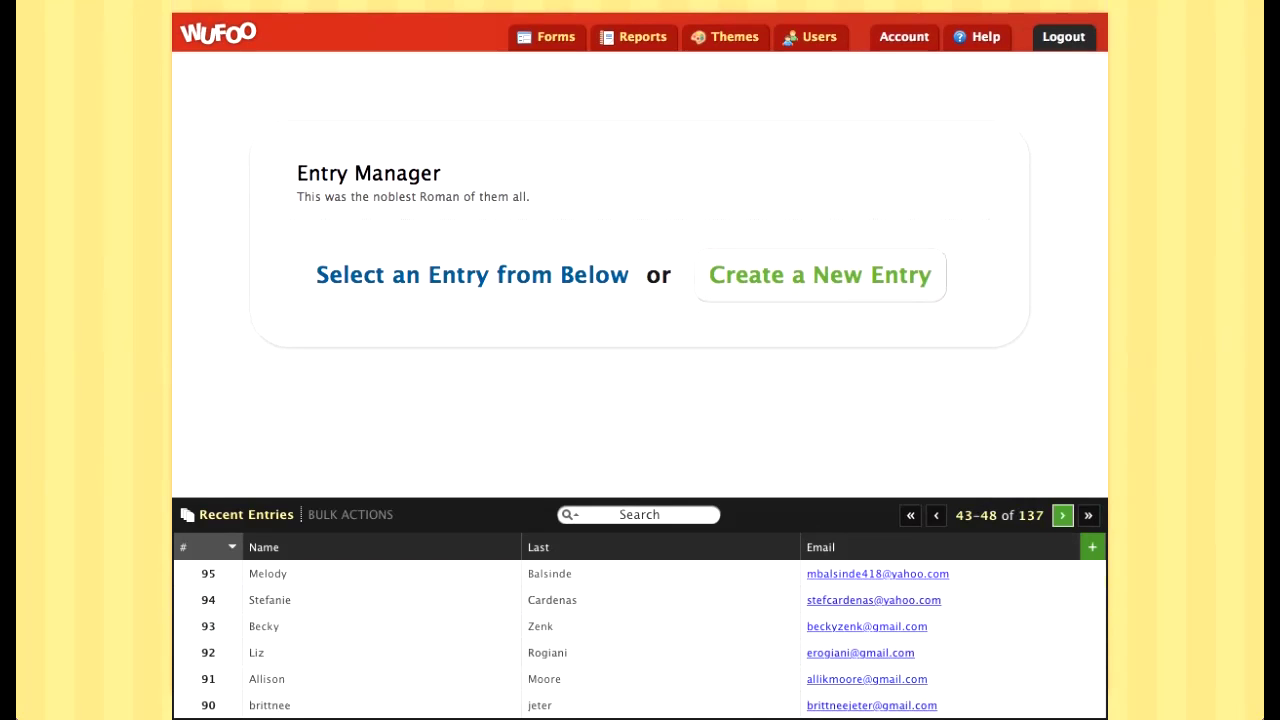
Step: Select all 137 entries, view the export formats and cancel, then open the Reports tab
left_click(350, 514)
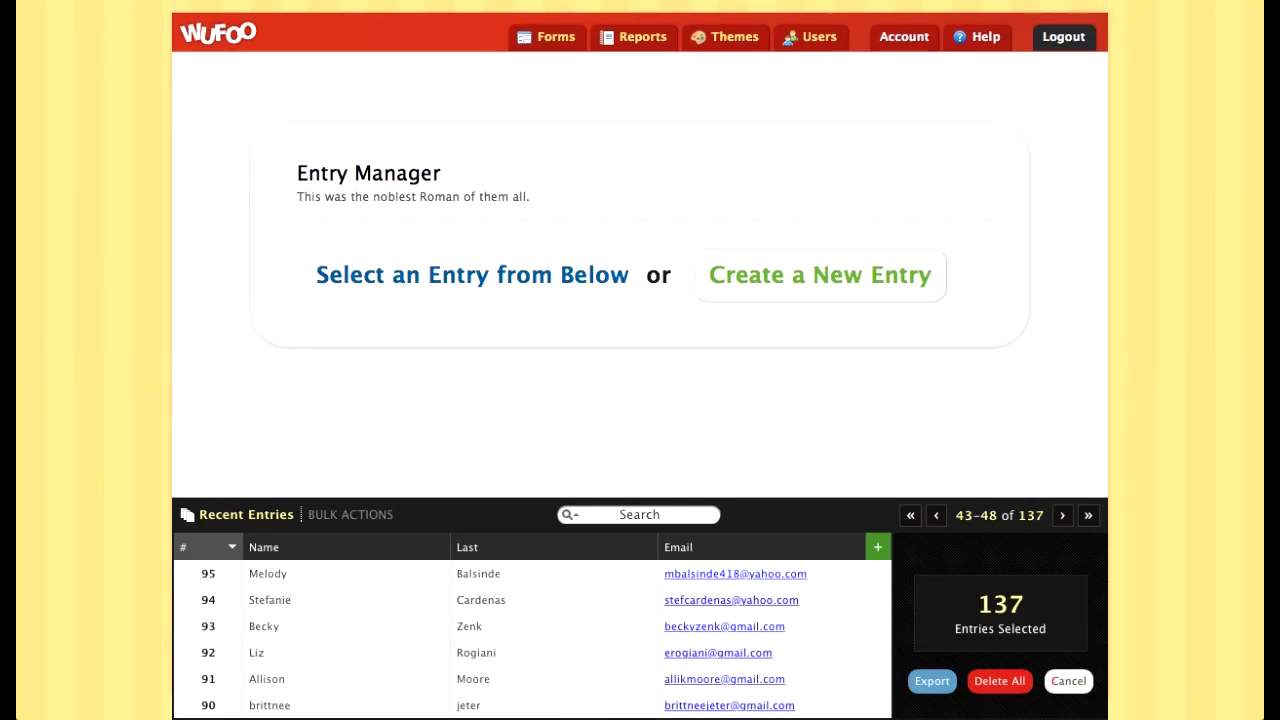
left_click(932, 681)
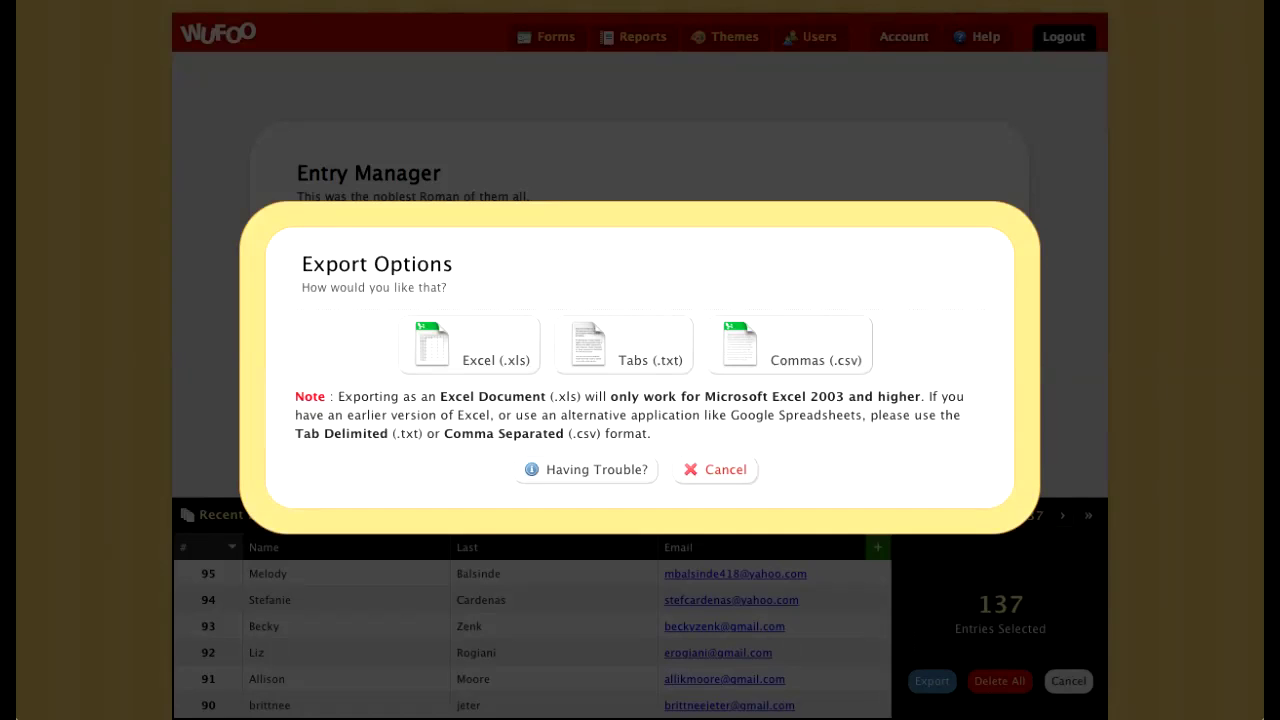
left_click(715, 470)
scroll(715, 470, "up", 1)
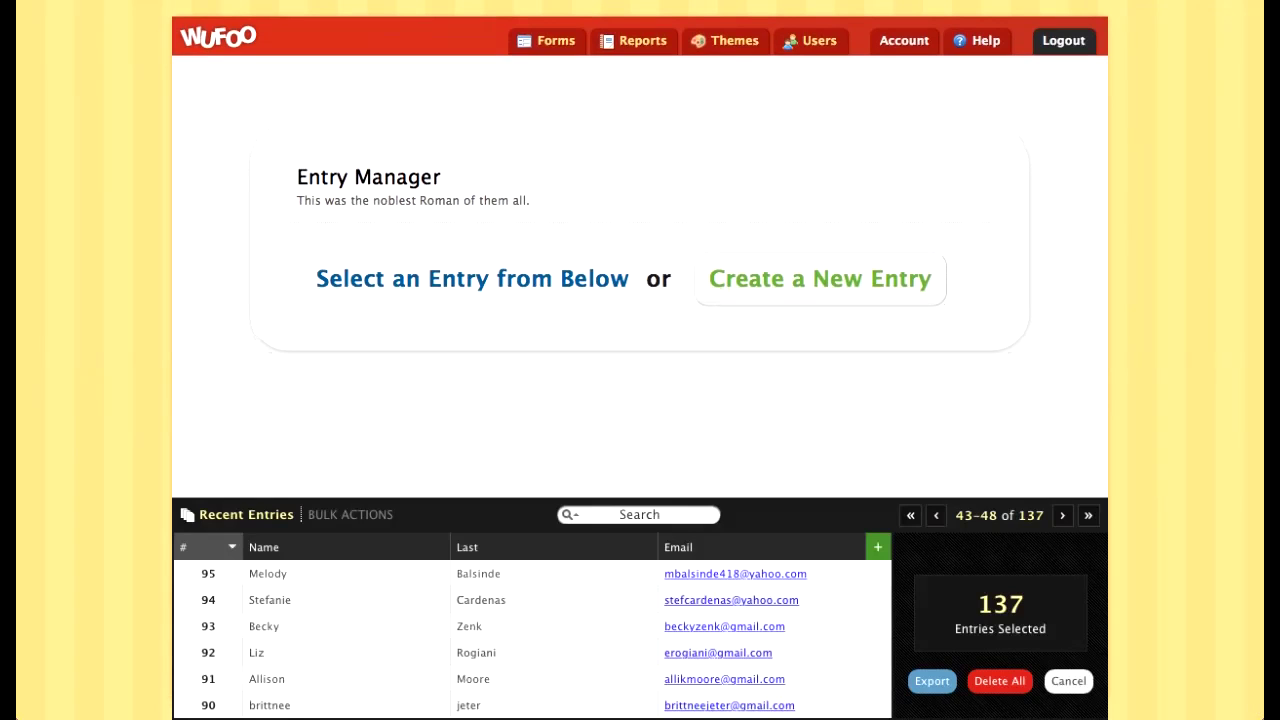
left_click(634, 41)
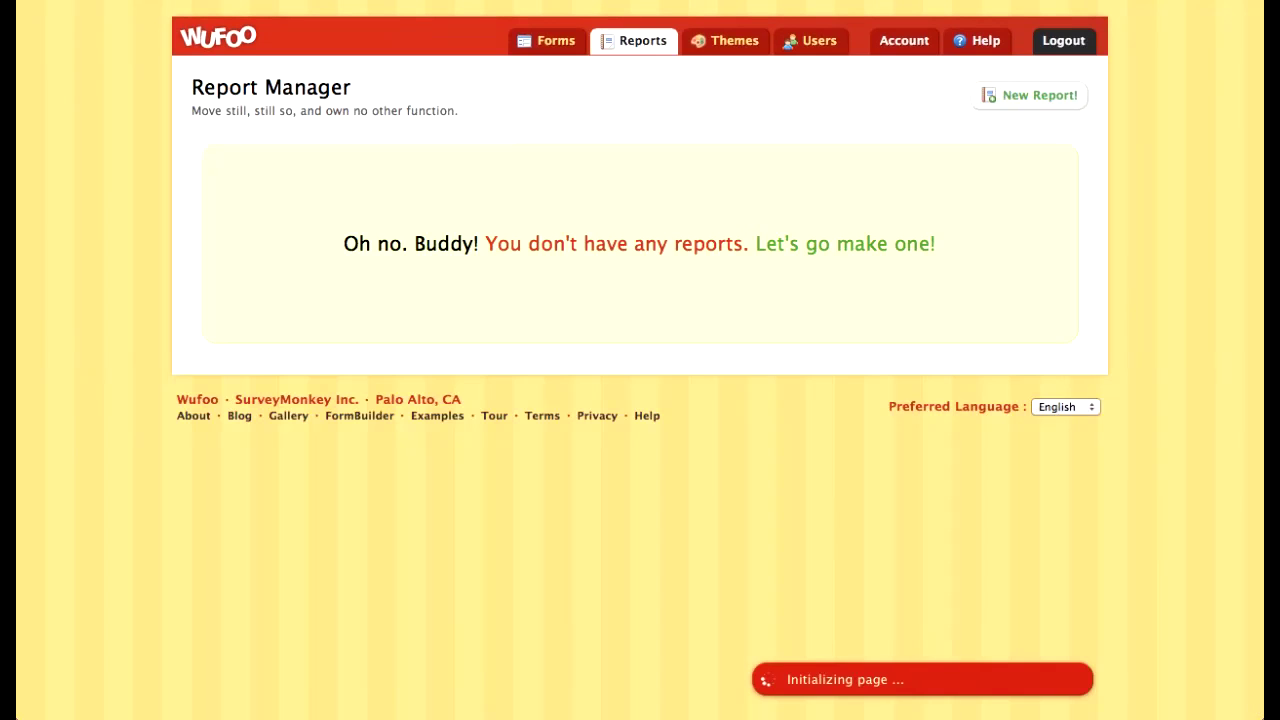
Step: Check the second Sweating for the Wedding Challenge! form's analytics: 0 pageviews, 0 entries, then go back
left_click(547, 41)
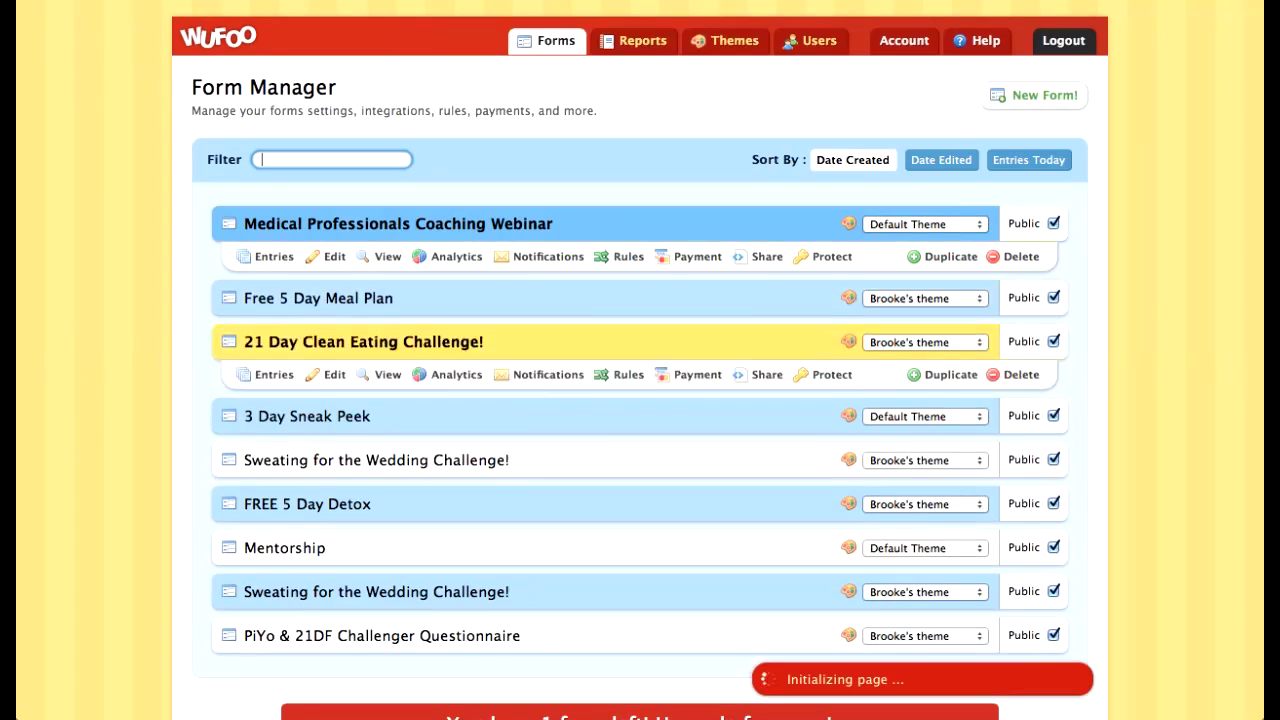
scroll(540, 418, "down", 1)
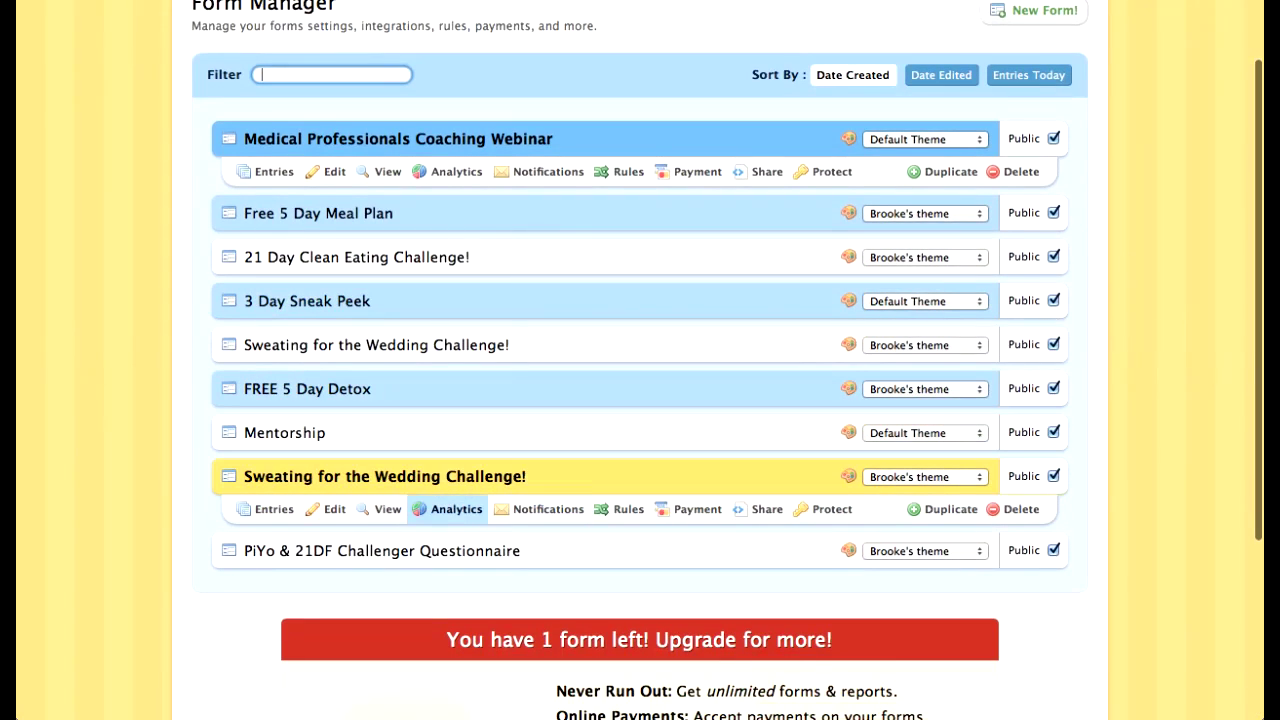
left_click(452, 509)
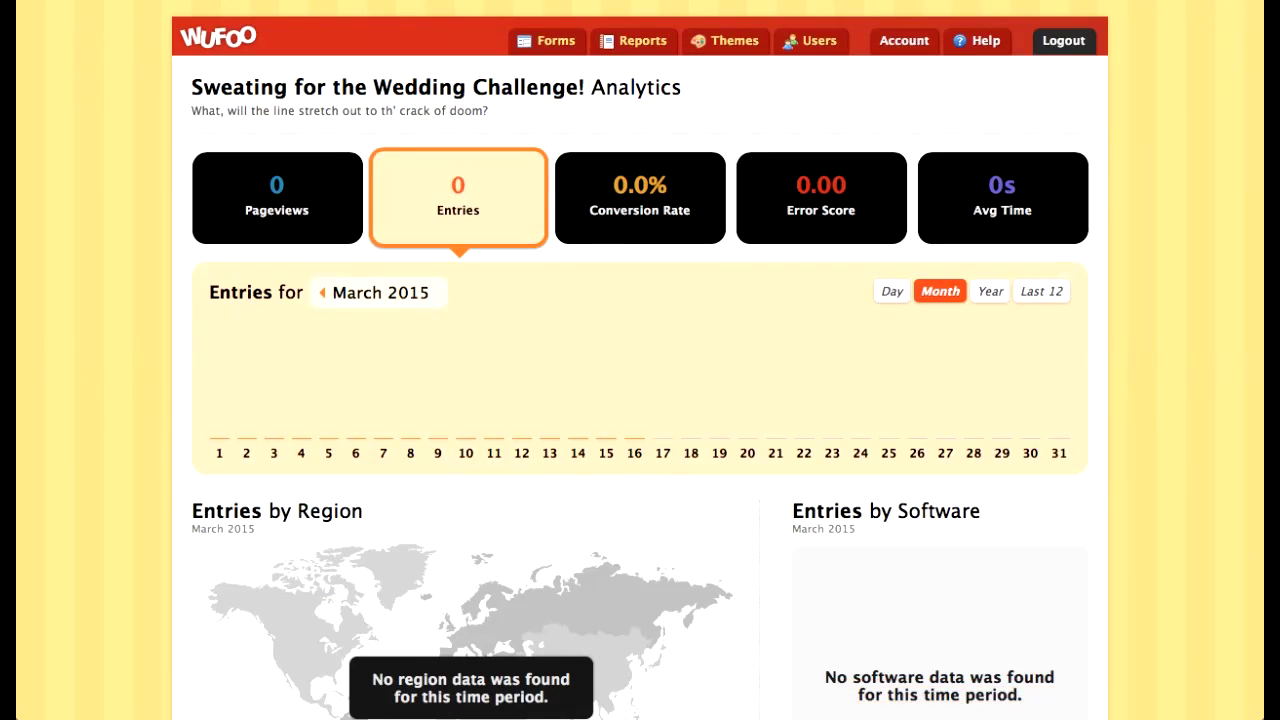
scroll(606, 285, "down", 2)
scroll(606, 285, "up", 2)
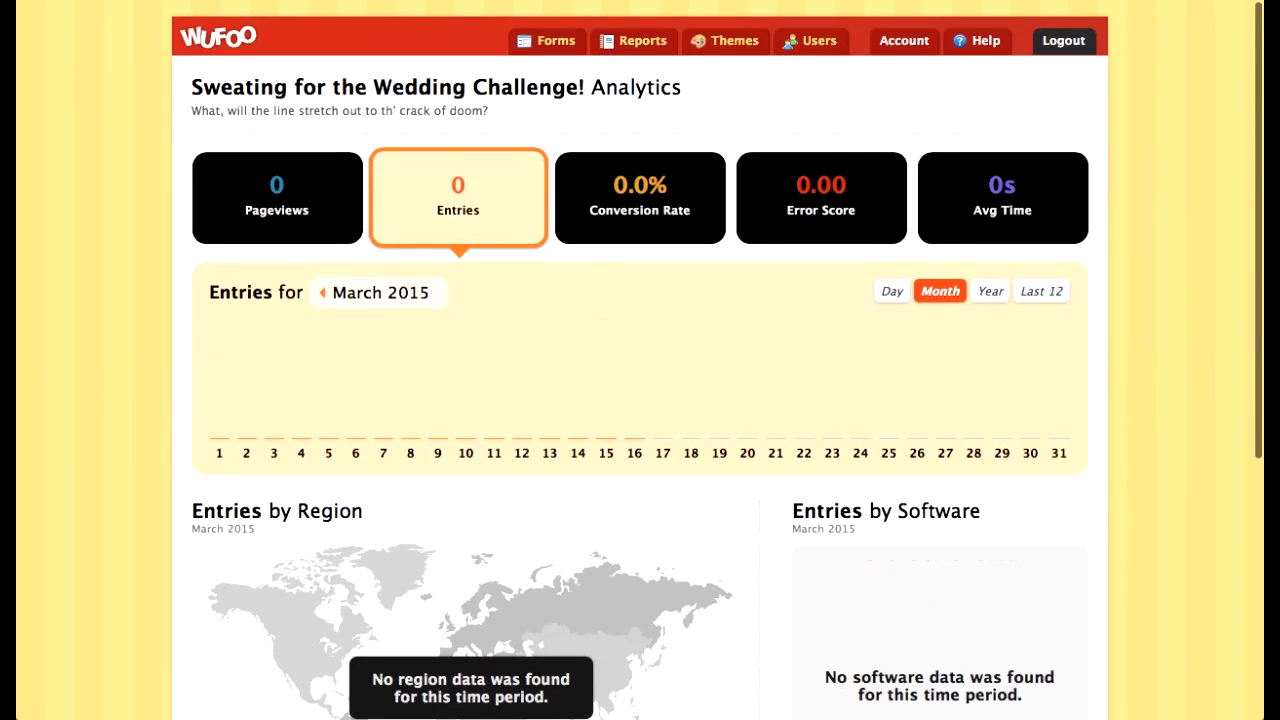
scroll(775, 235, "down", 4)
scroll(775, 235, "up", 2)
scroll(775, 235, "up", 3)
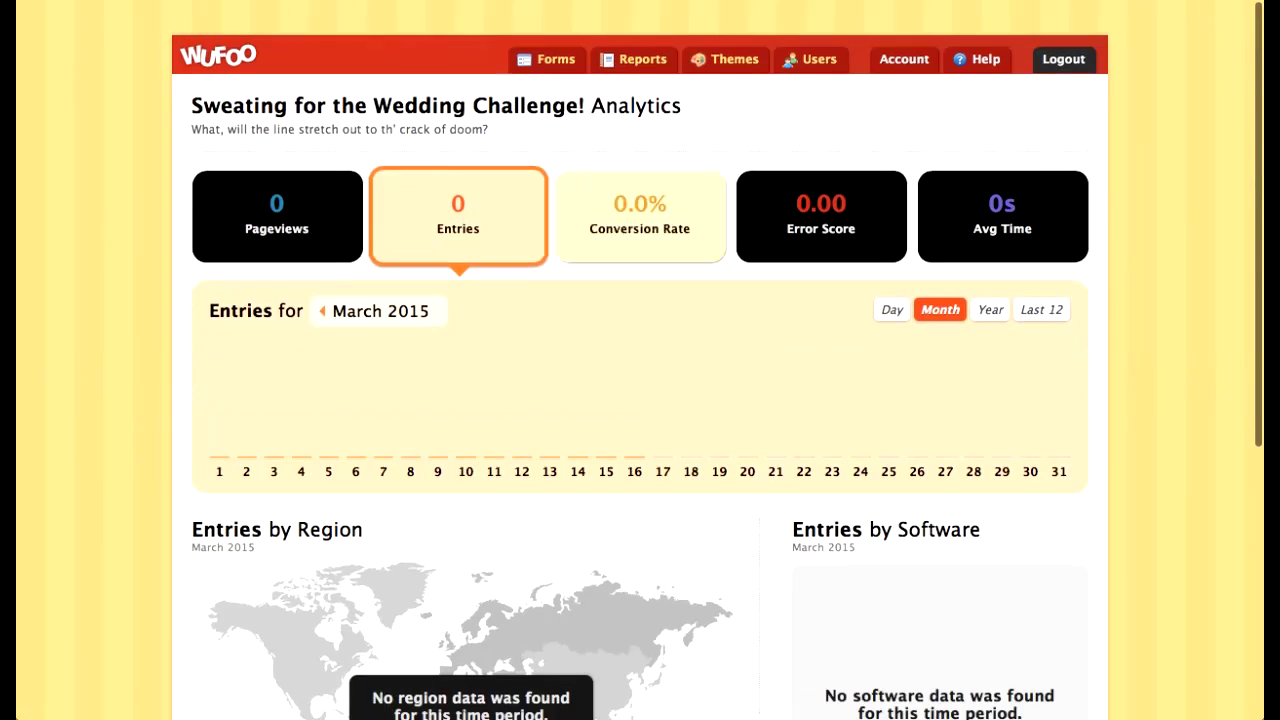
key("super+bracketleft")
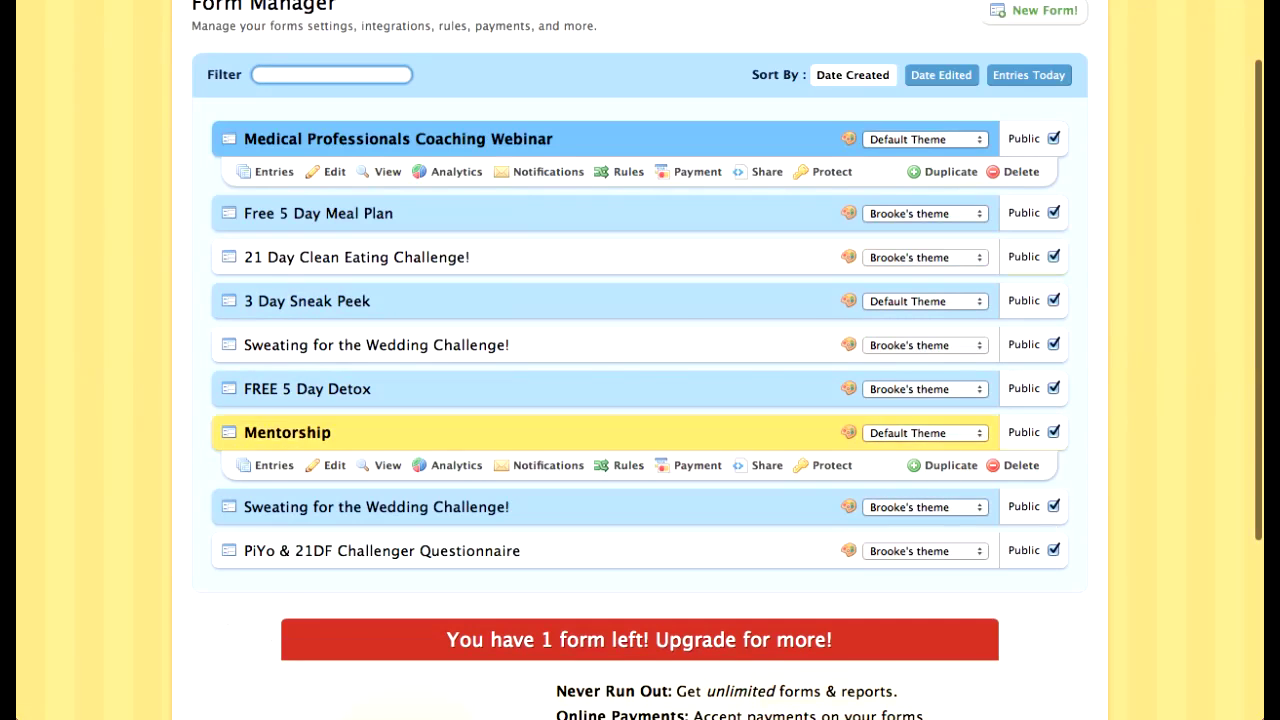
Step: Review the original Wedding Challenge form's analytics: 188 pageviews, 6 entries, 3.2% conversion, all North America
left_click(450, 377)
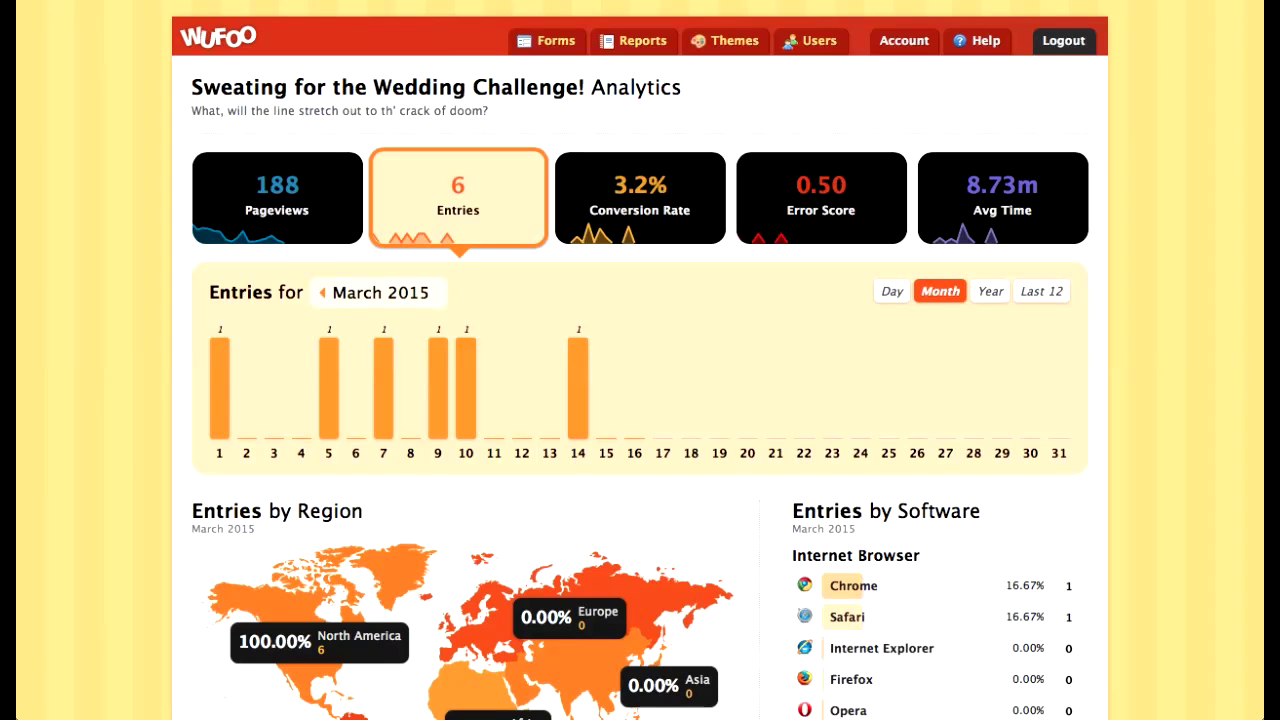
scroll(640, 400, "down", 5)
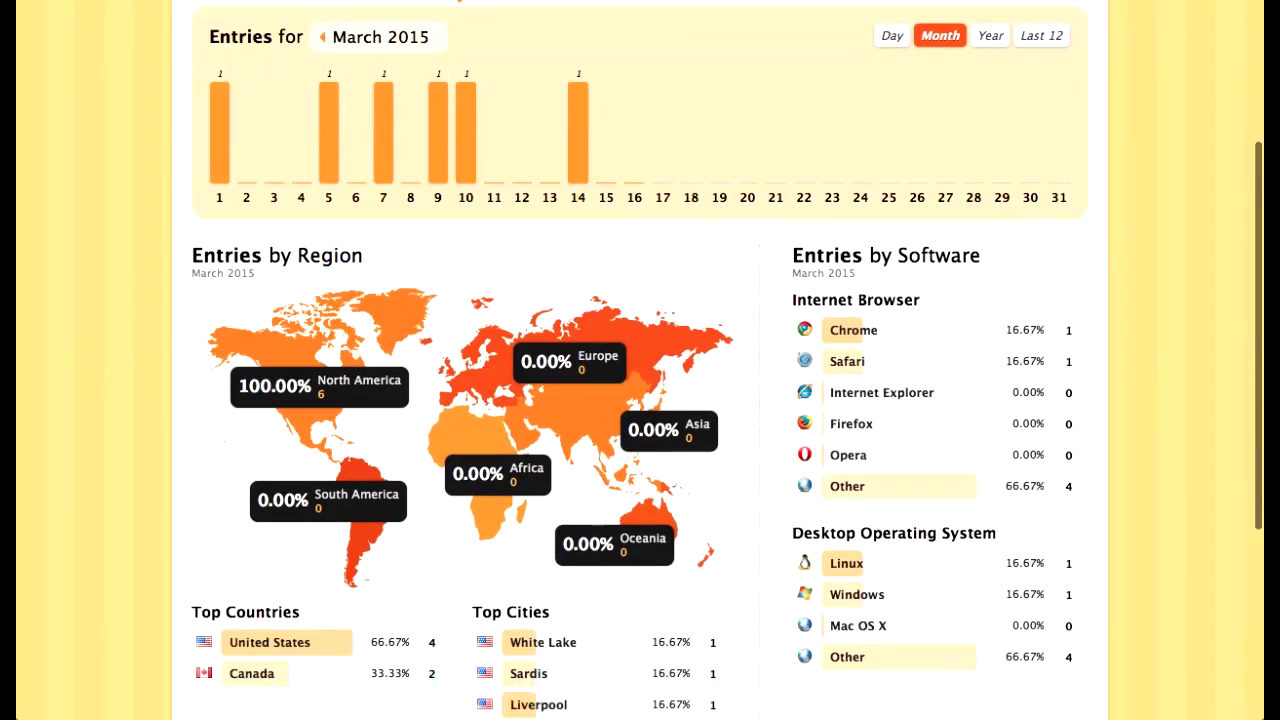
scroll(640, 400, "down", 7)
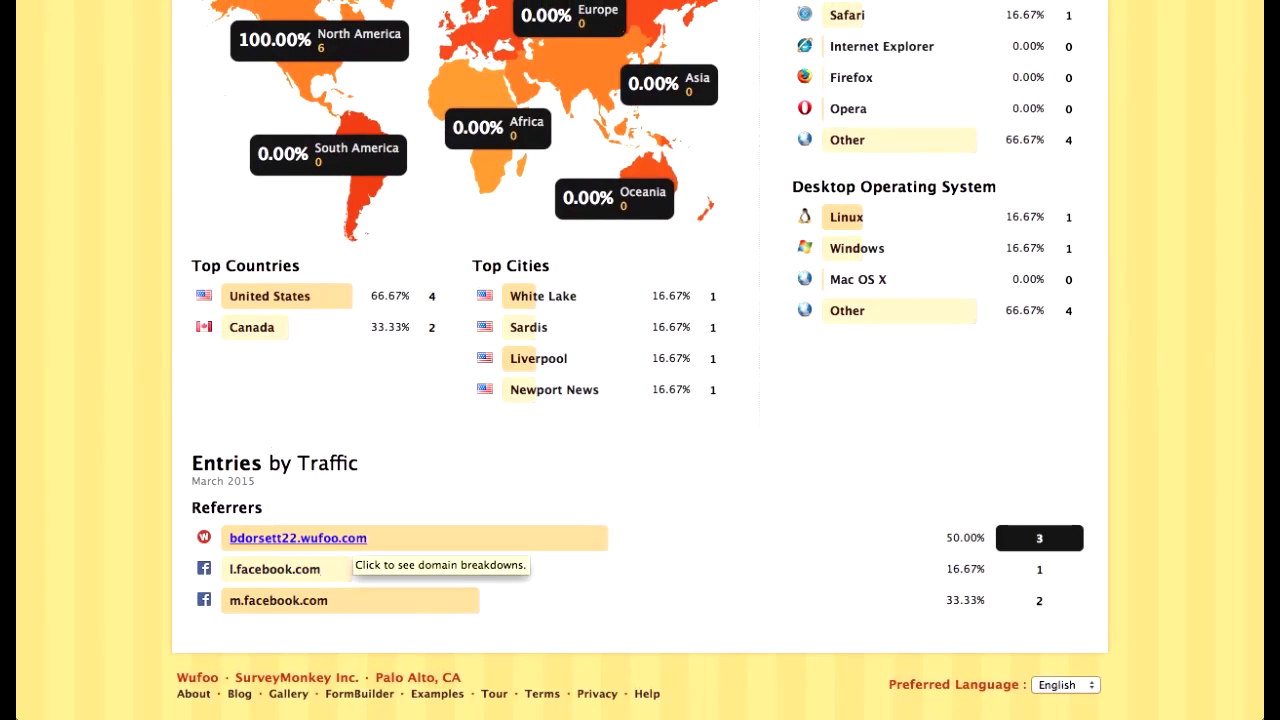
scroll(250, 610, "up", 3)
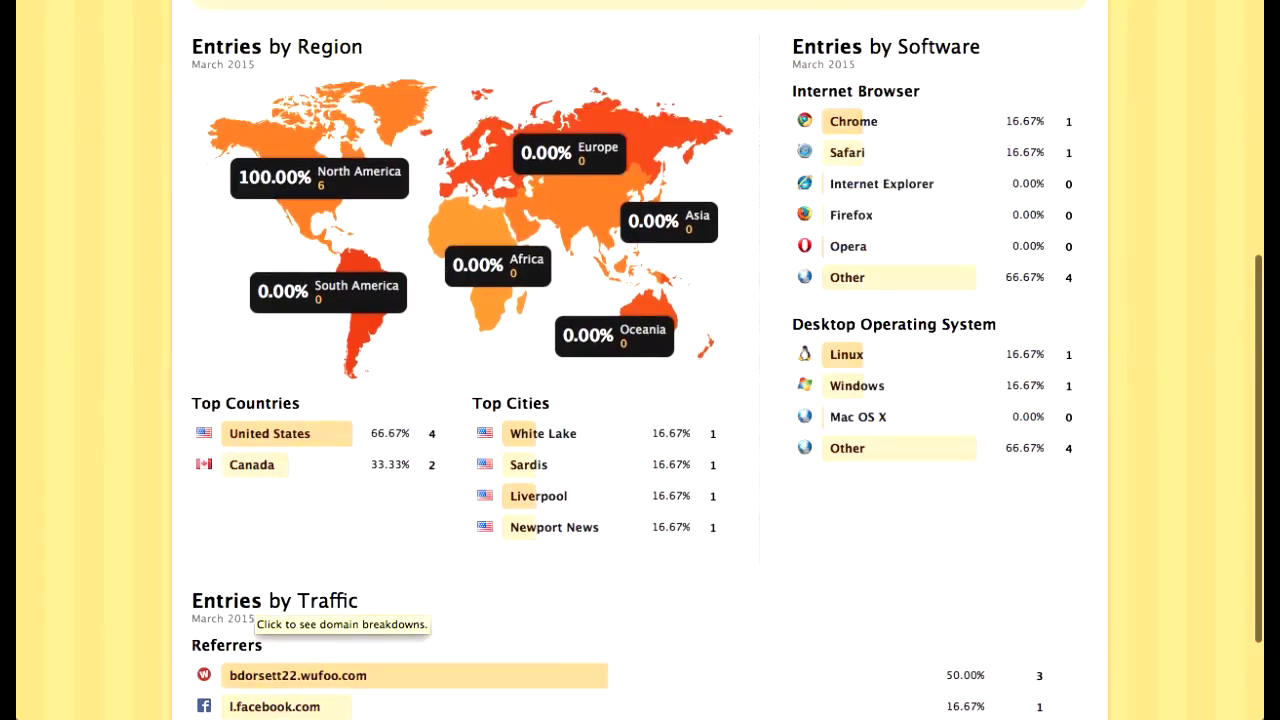
scroll(250, 610, "up", 8)
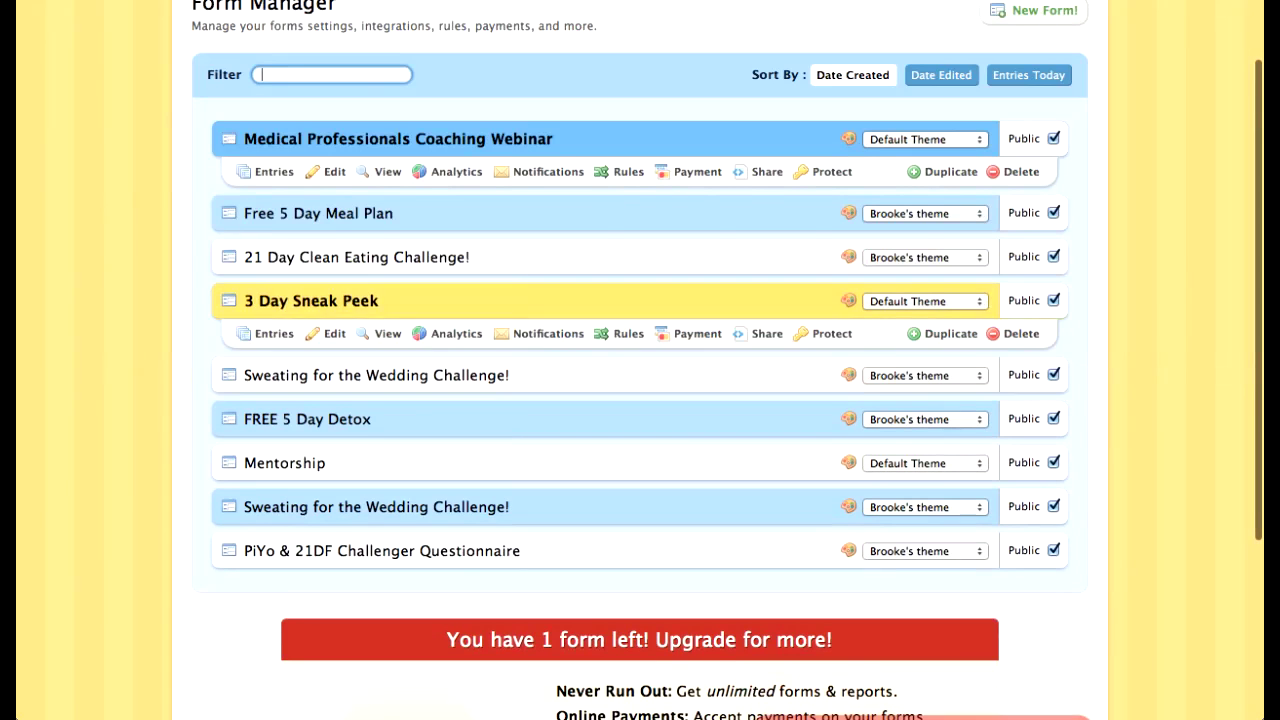
Step: Check the analytics for the 21 Day Clean Eating Challenge! and FREE 5 Day Detox forms
left_click(456, 289)
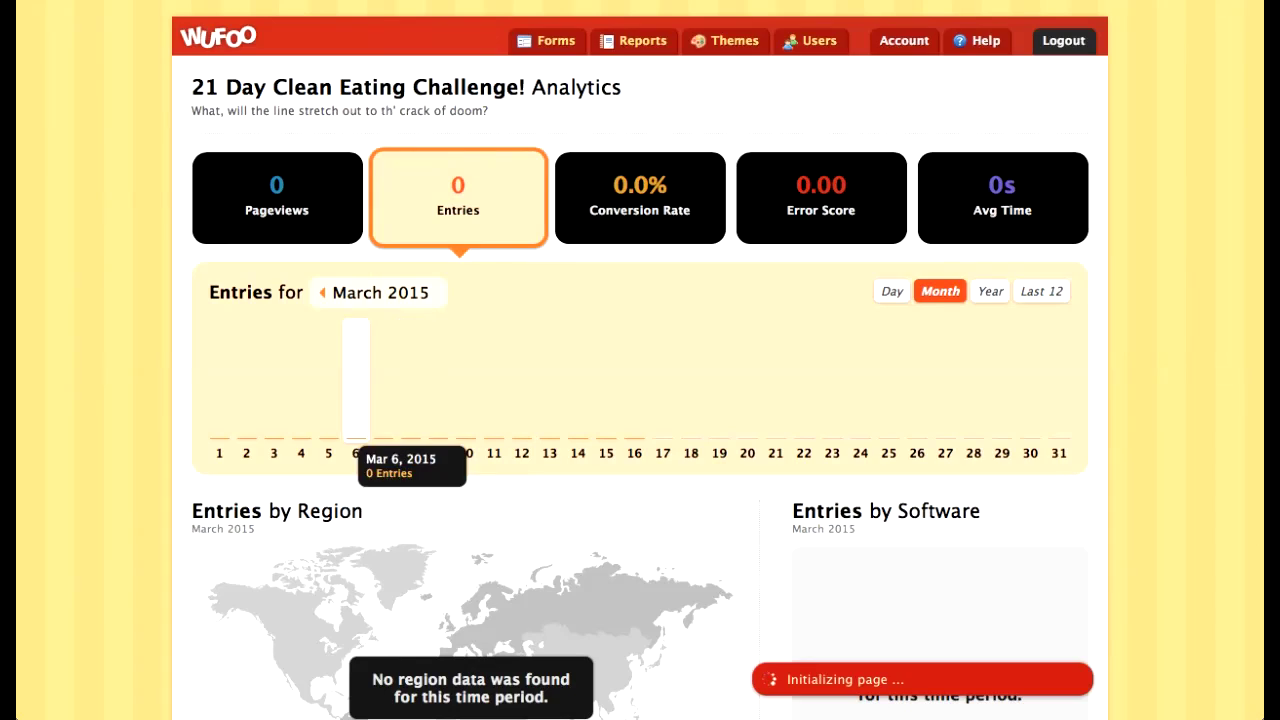
mouse_move(640, 2)
key("super+bracketleft")
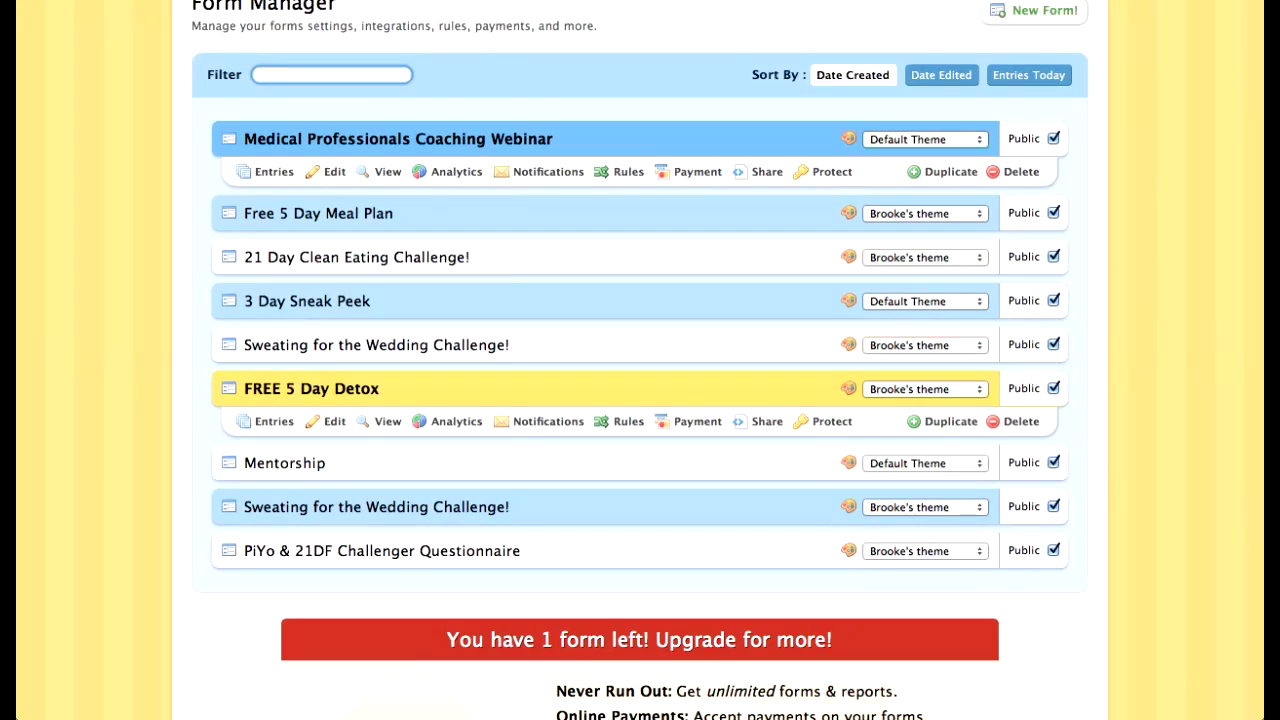
left_click(456, 420)
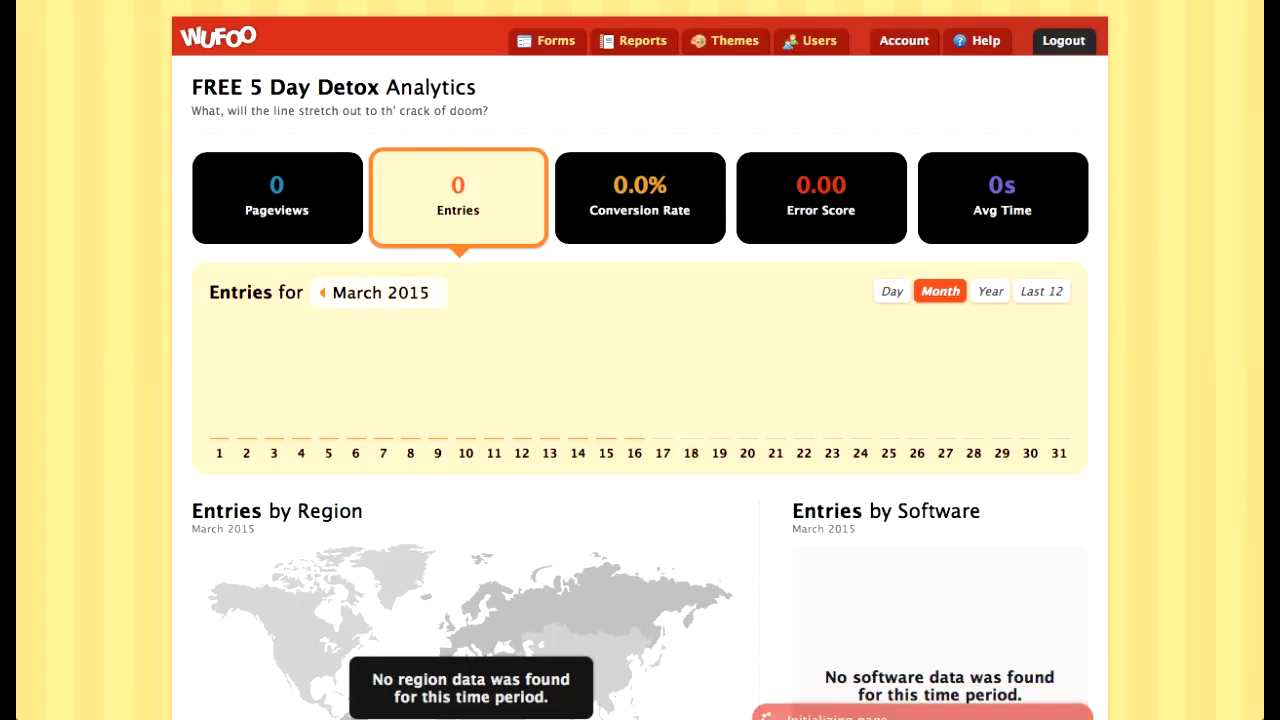
mouse_move(420, 1)
left_click(40, 1)
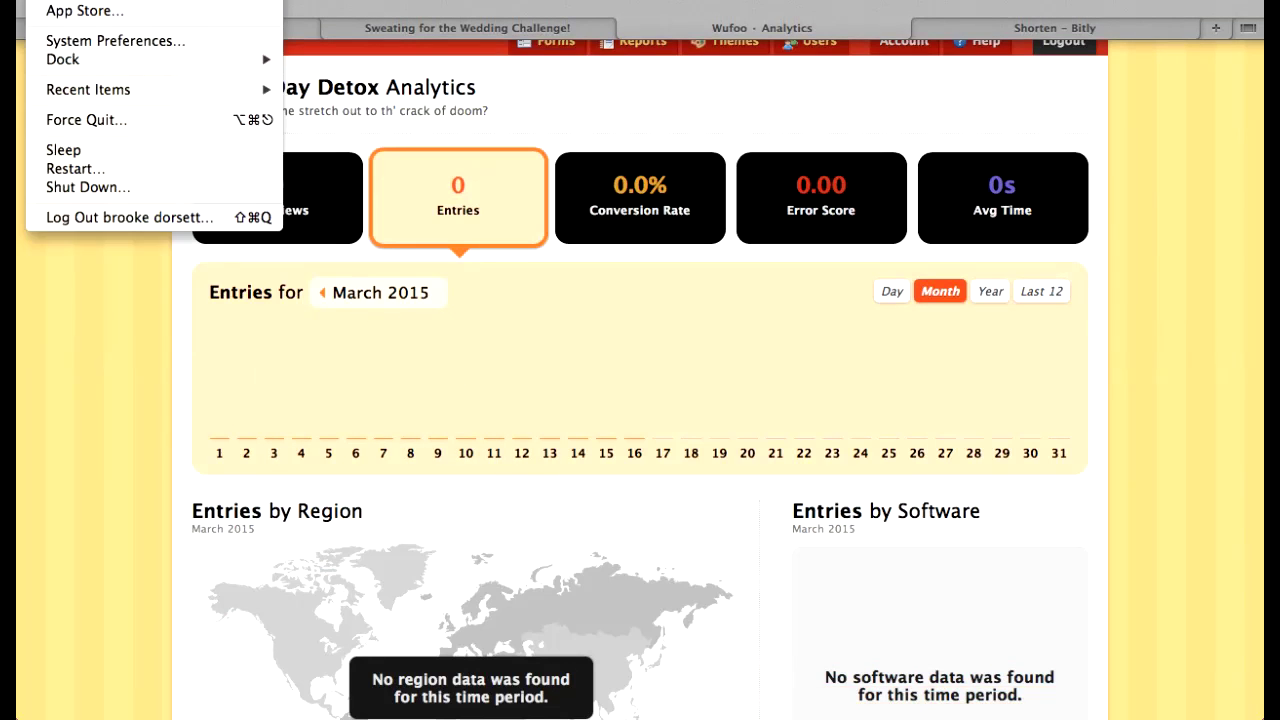
left_click(40, 1)
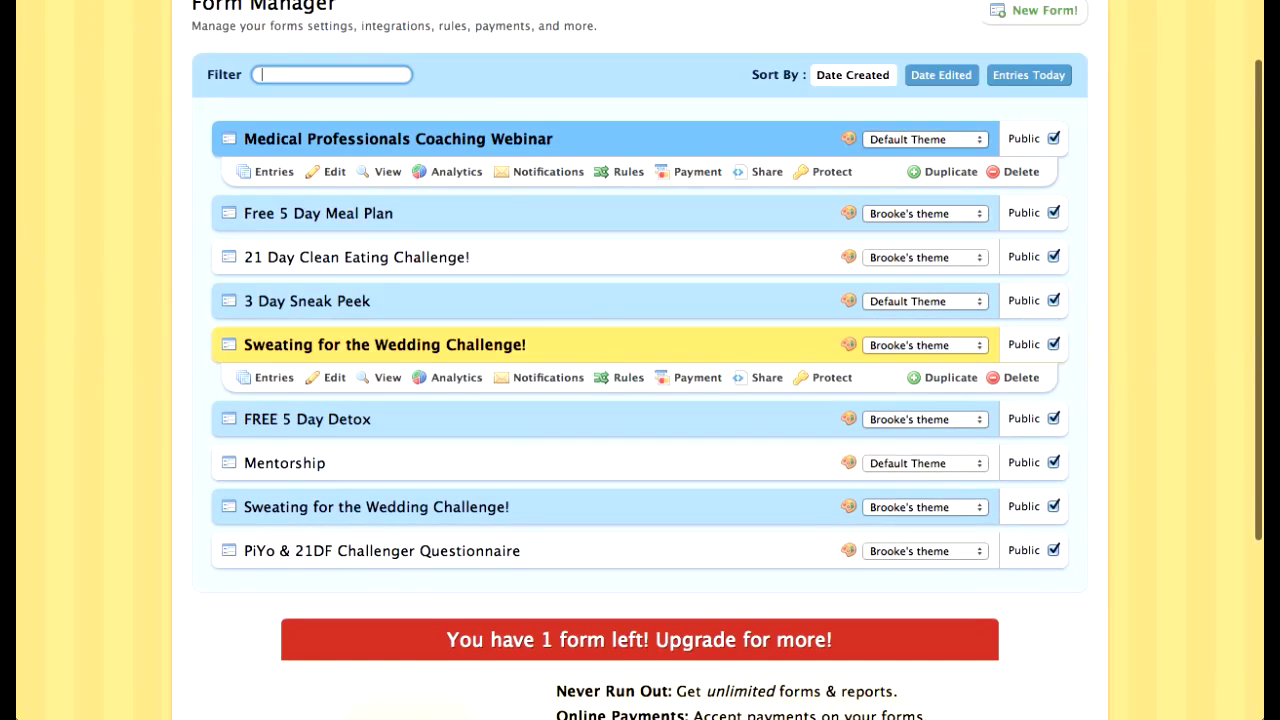
Step: Check the Mentorship form's analytics, then the Medical Professionals Coaching Webinar's: 172 pageviews, 21 entries, 12.2% conversion
mouse_move(541, 465)
left_click(448, 465)
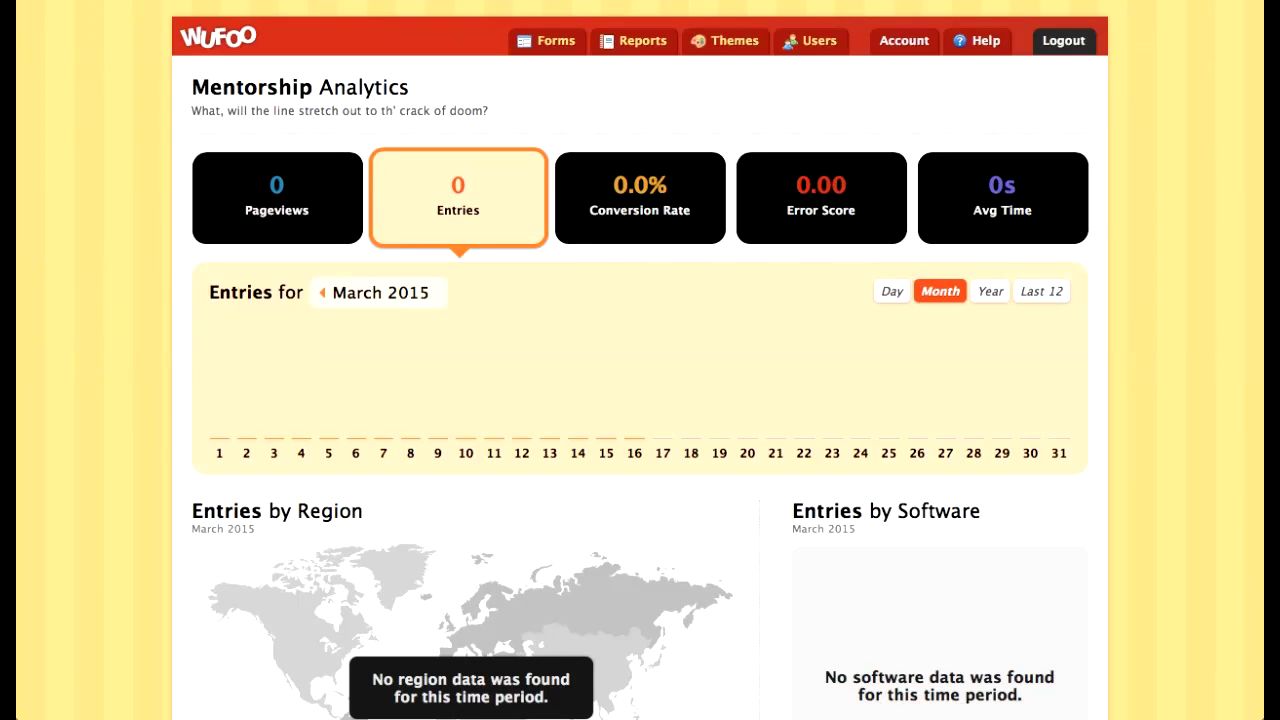
key("super+Left")
scroll(450, 298, "up", 1)
left_click(448, 222)
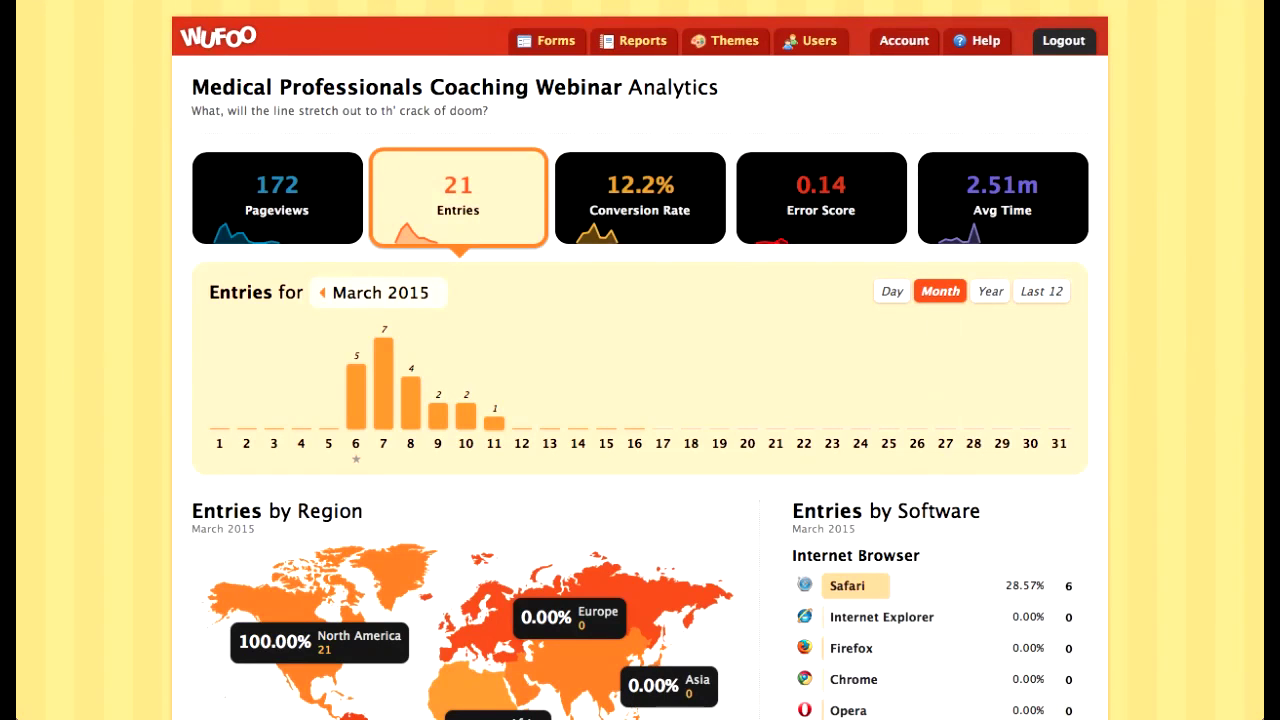
scroll(640, 200, "down", 2)
scroll(1068, 476, "down", 5)
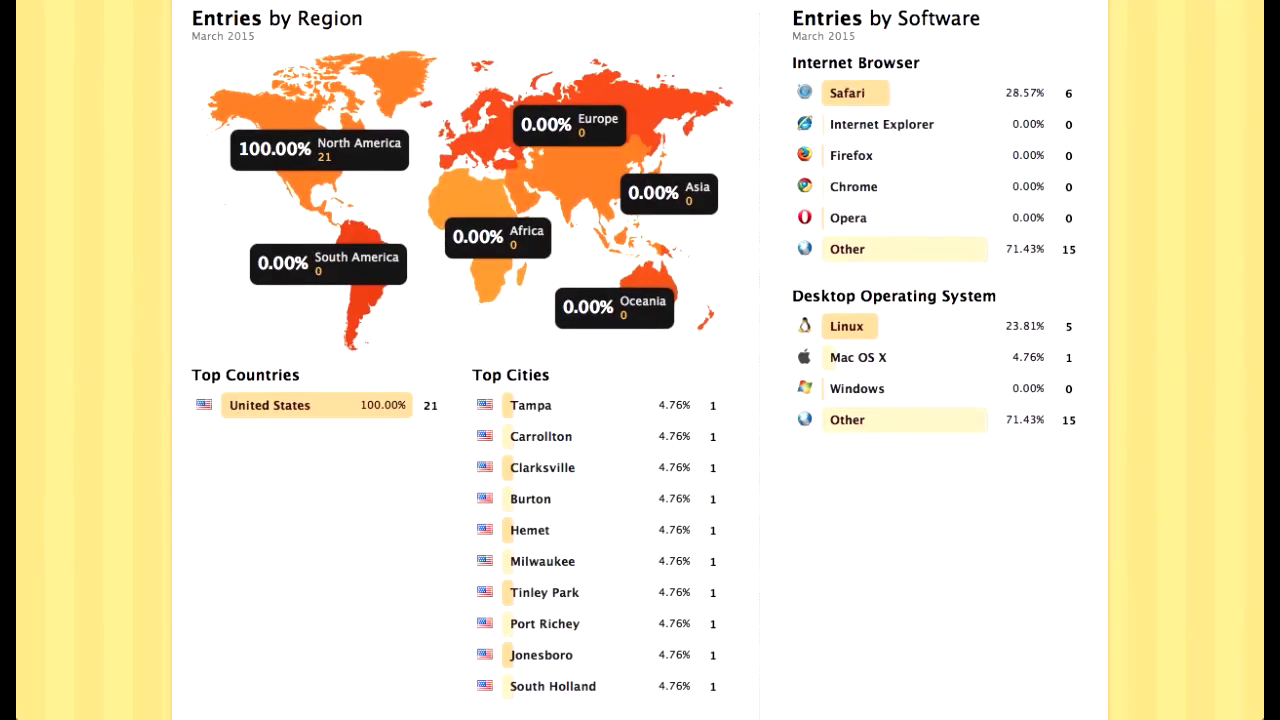
scroll(713, 400, "down", 2)
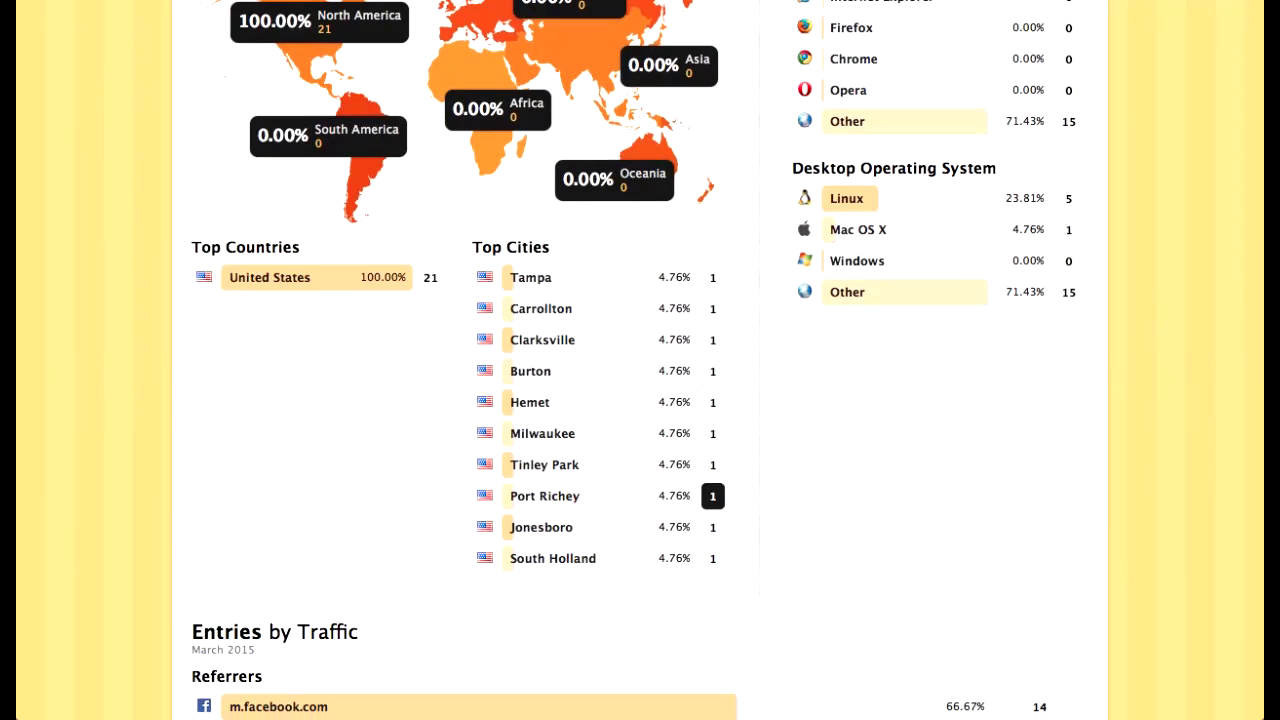
scroll(713, 527, "down", 2)
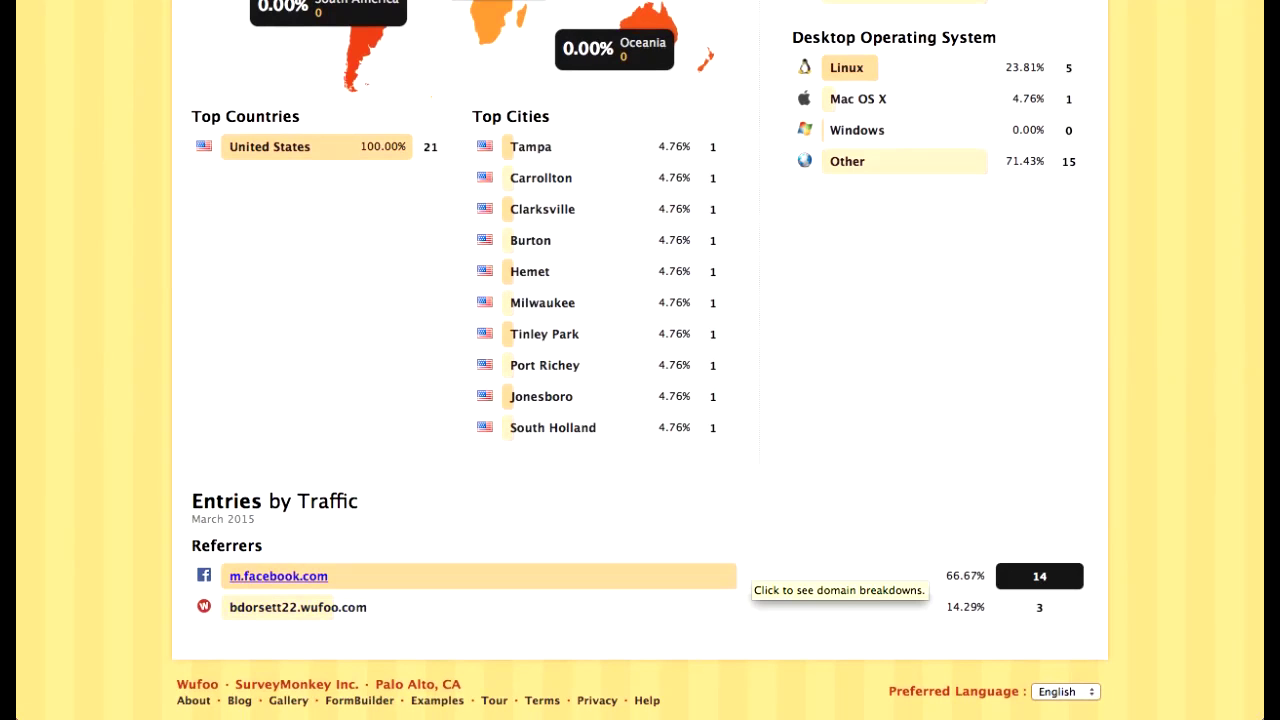
scroll(760, 580, "up", 10)
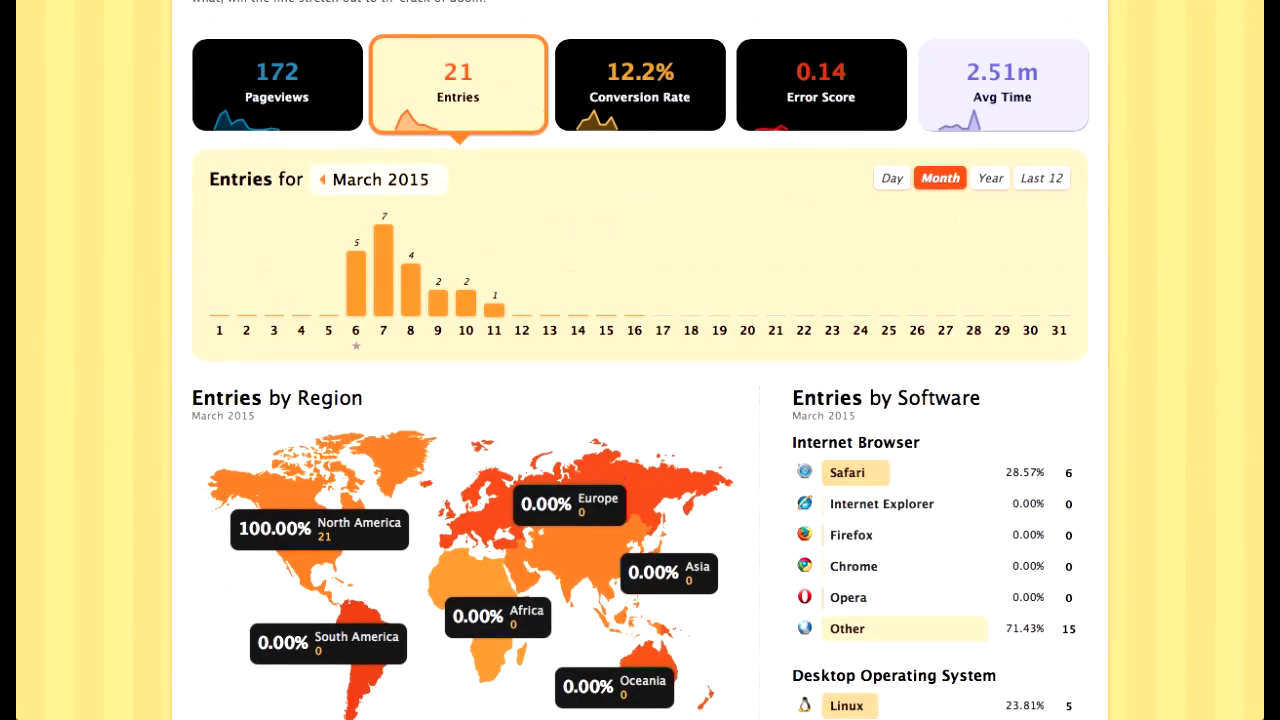
Step: Review the Medical Professionals Coaching Webinar's Average Times report, then return to the Form Manager
left_click(1002, 86)
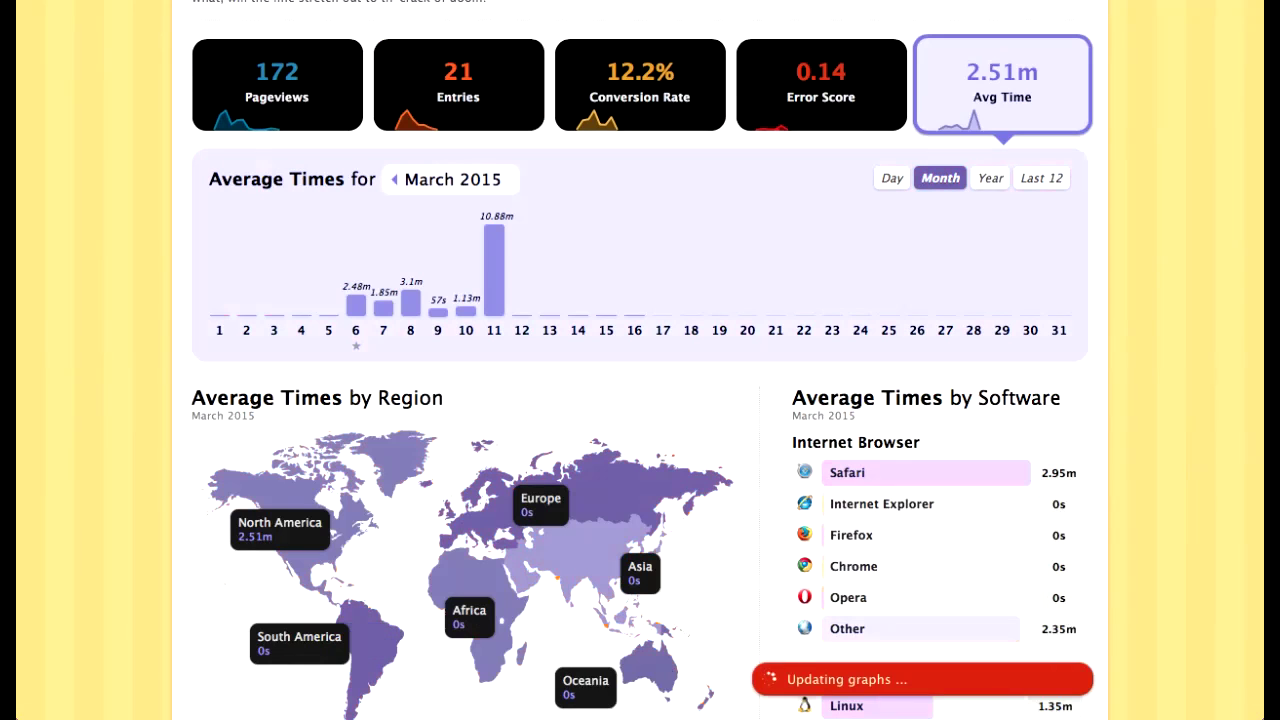
scroll(640, 400, "down", 10)
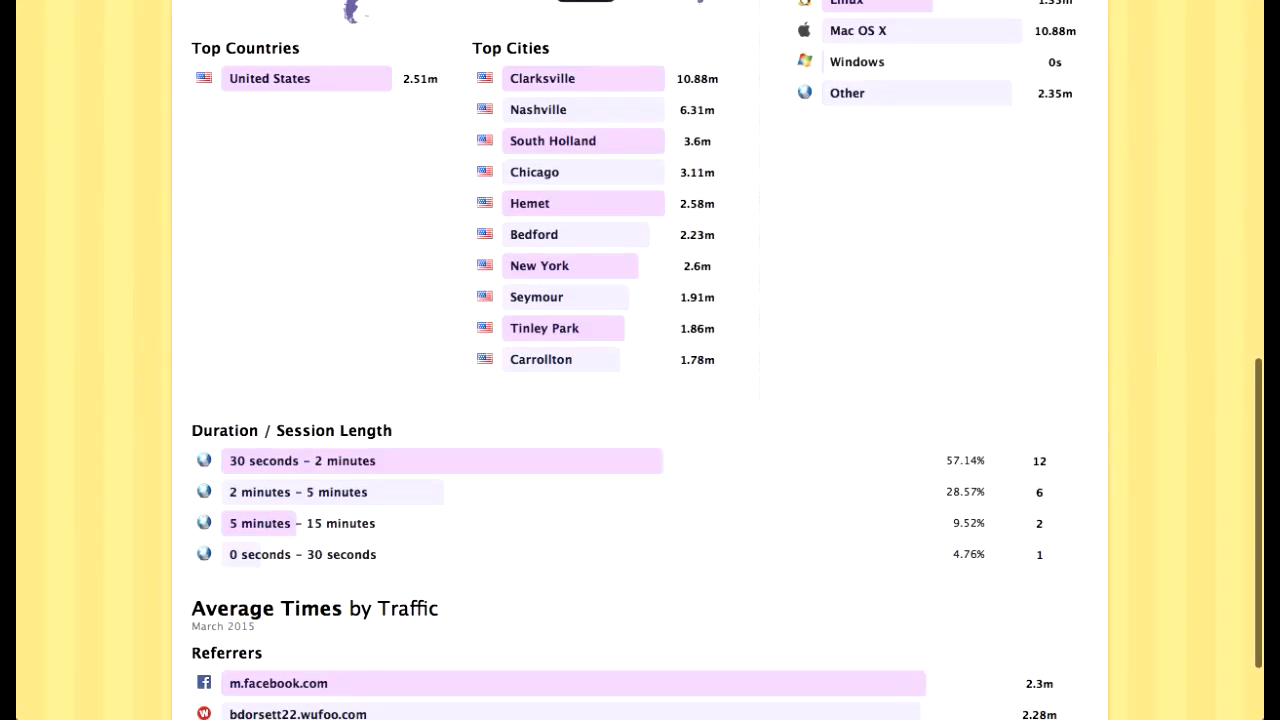
scroll(1039, 438, "down", 2)
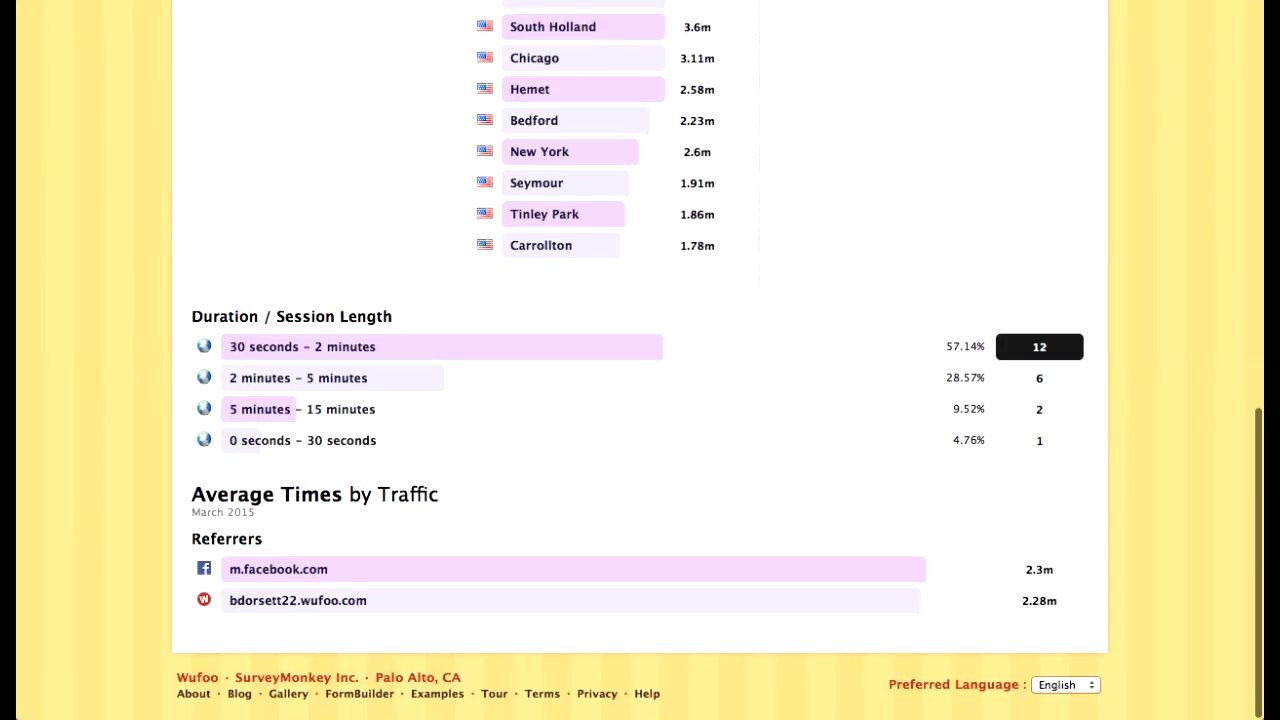
scroll(1039, 470, "up", 3)
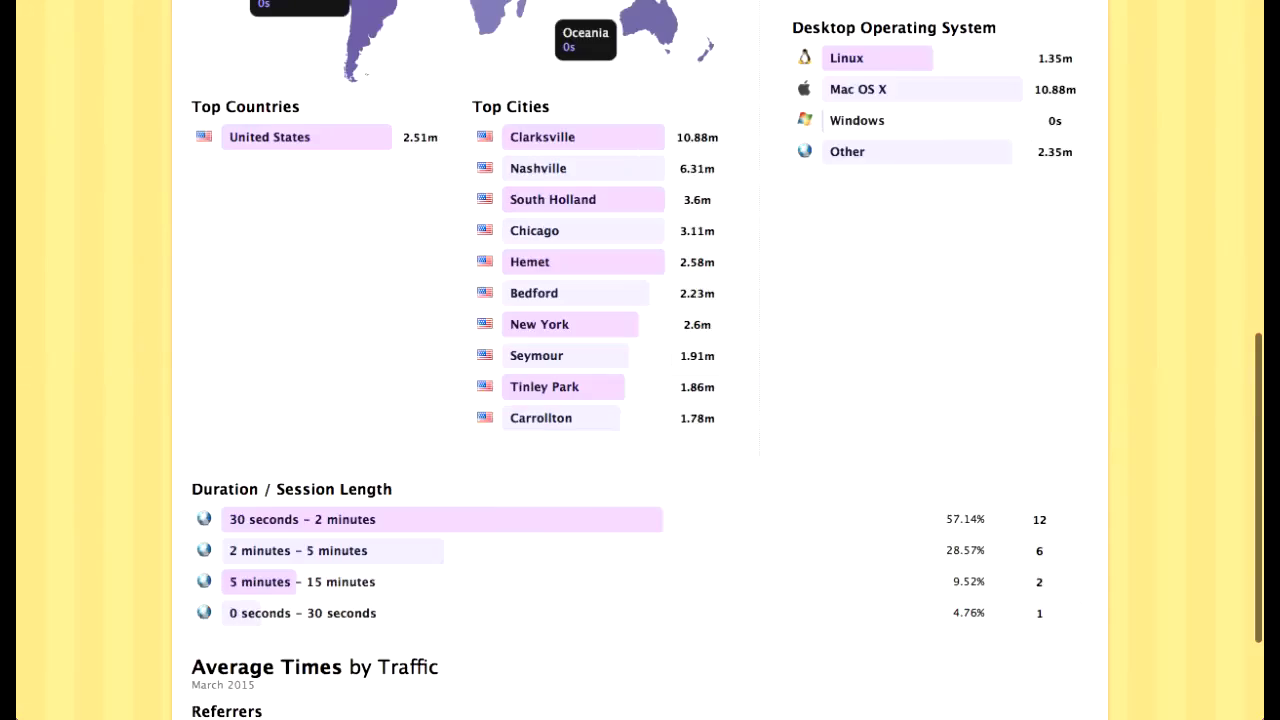
scroll(578, 430, "up", 10)
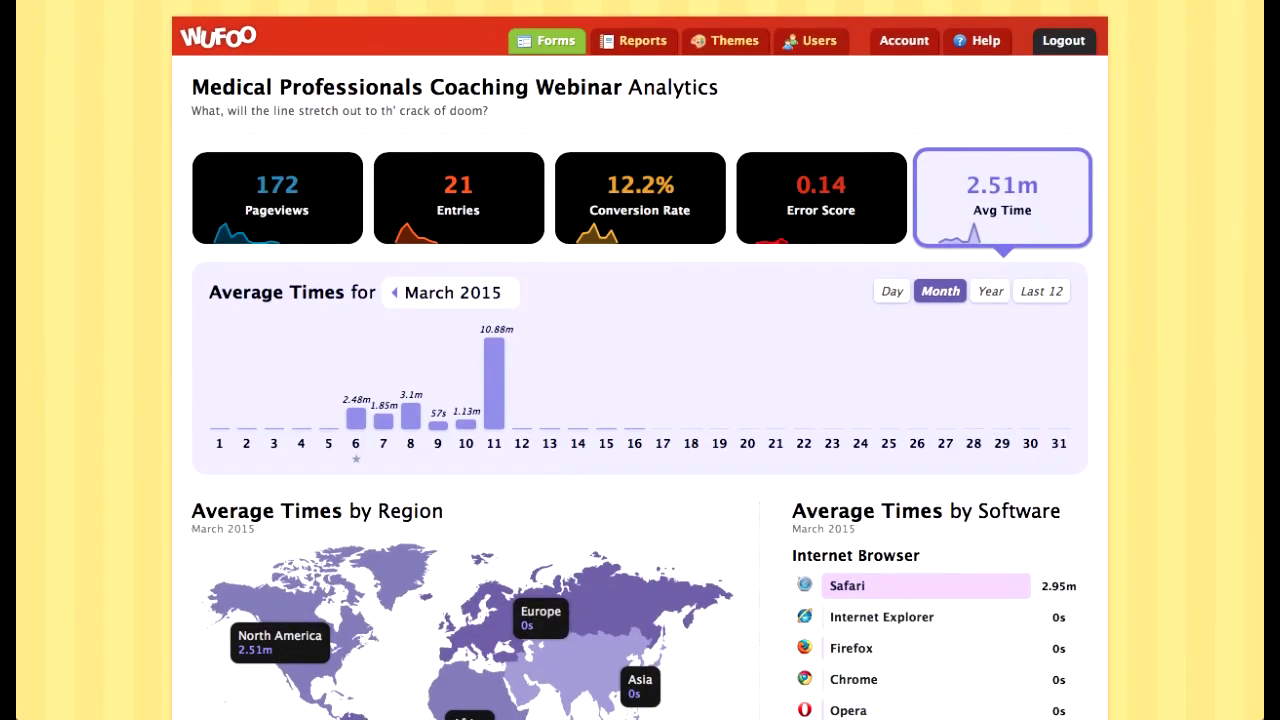
left_click(547, 40)
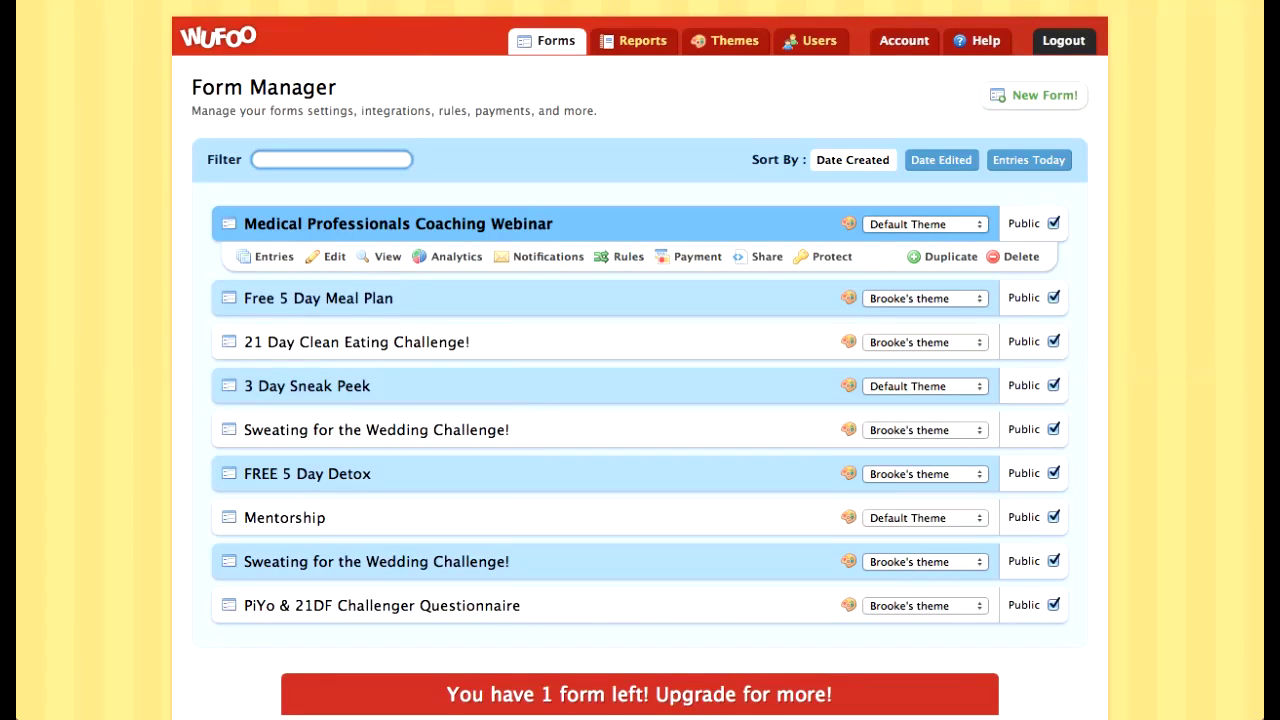
Step: Look at the webinar form's notification settings and the Wedding Challenge form's entries, returning to the form list
left_click(548, 256)
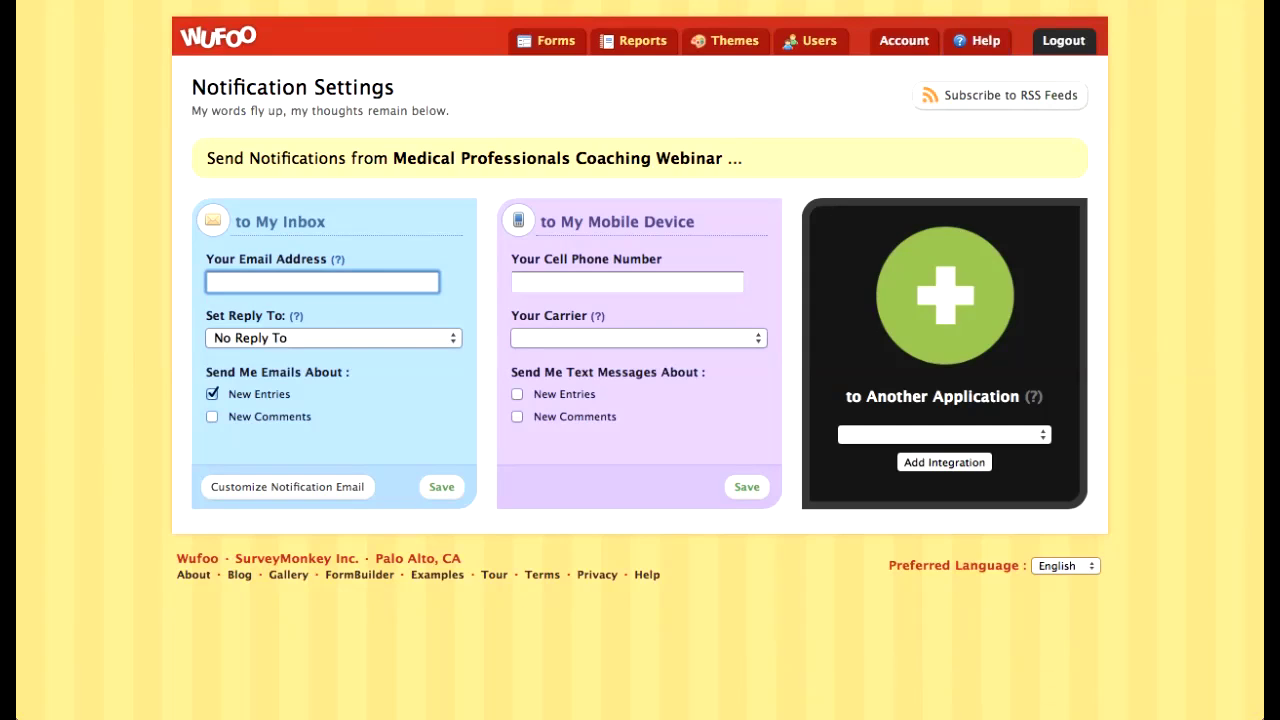
mouse_move(640, 2)
left_click(547, 41)
mouse_move(540, 299)
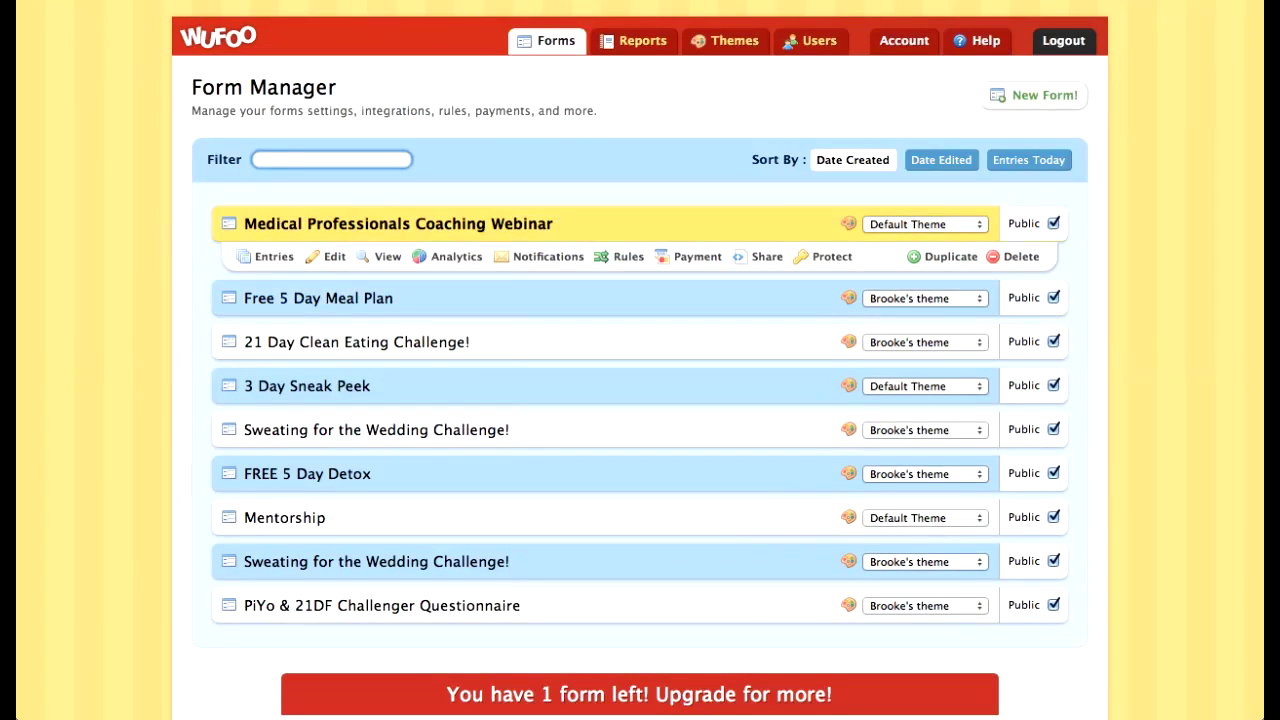
mouse_move(540, 432)
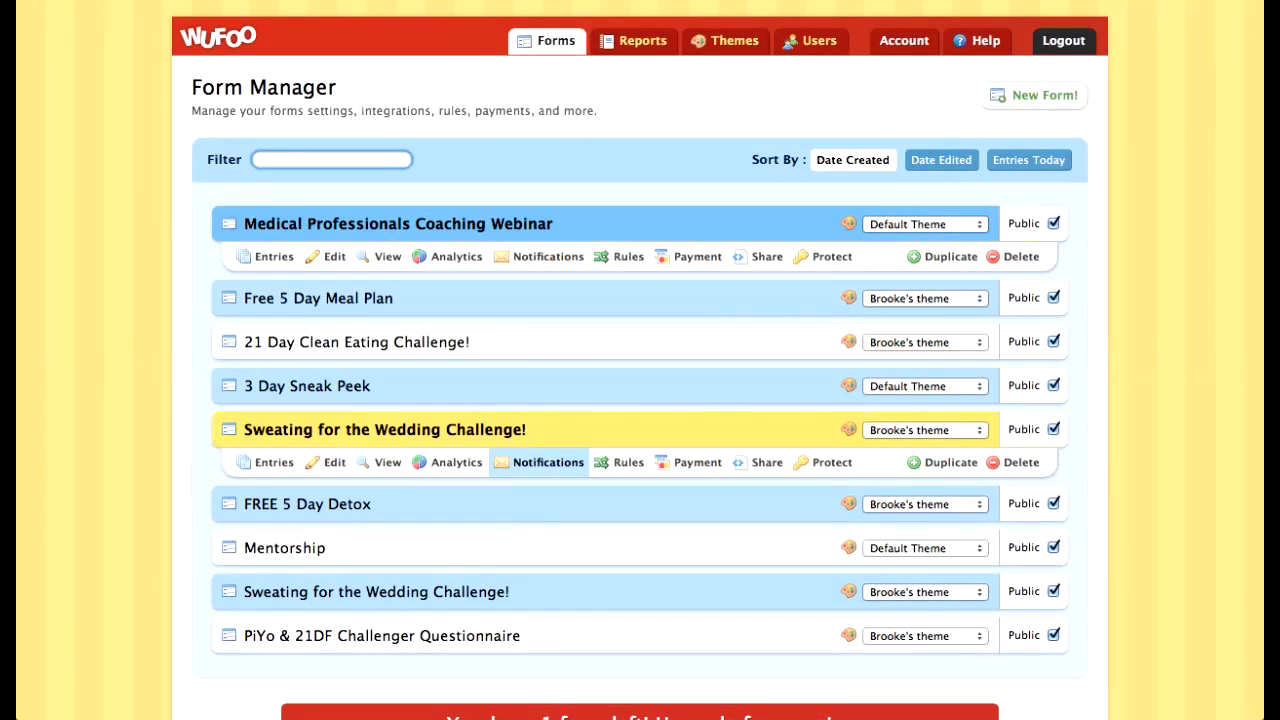
left_click(266, 462)
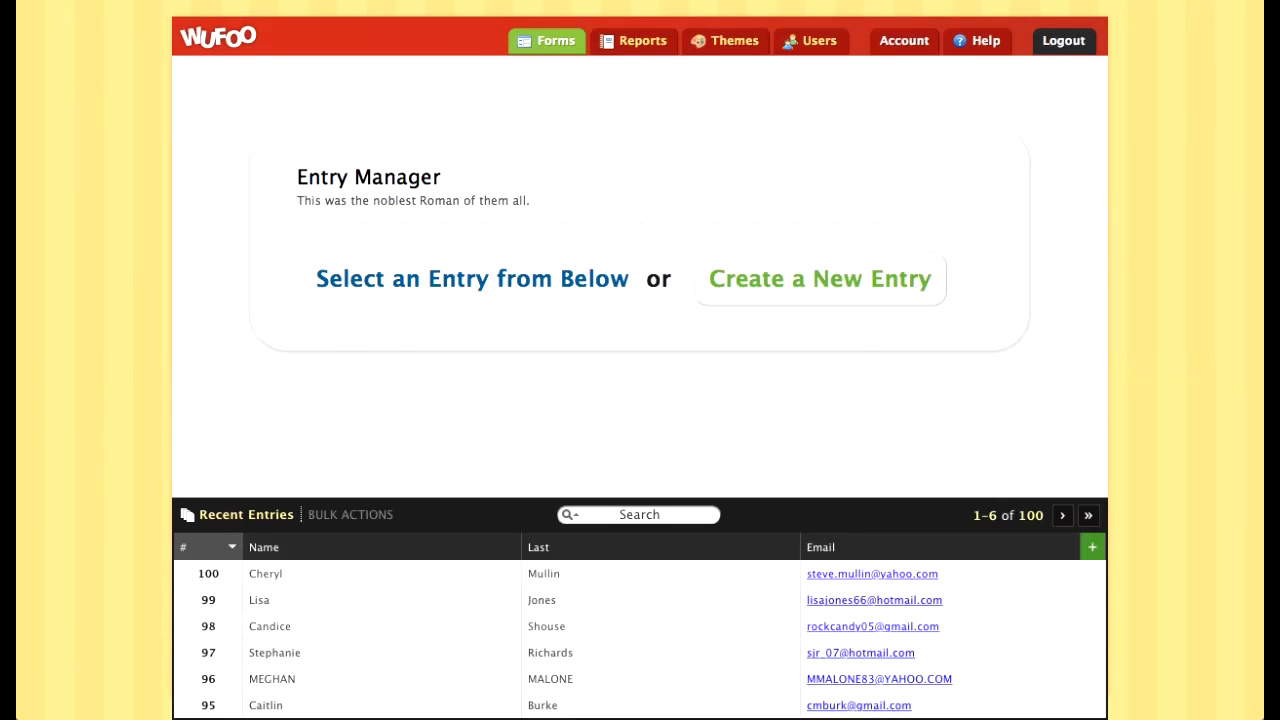
left_click(548, 40)
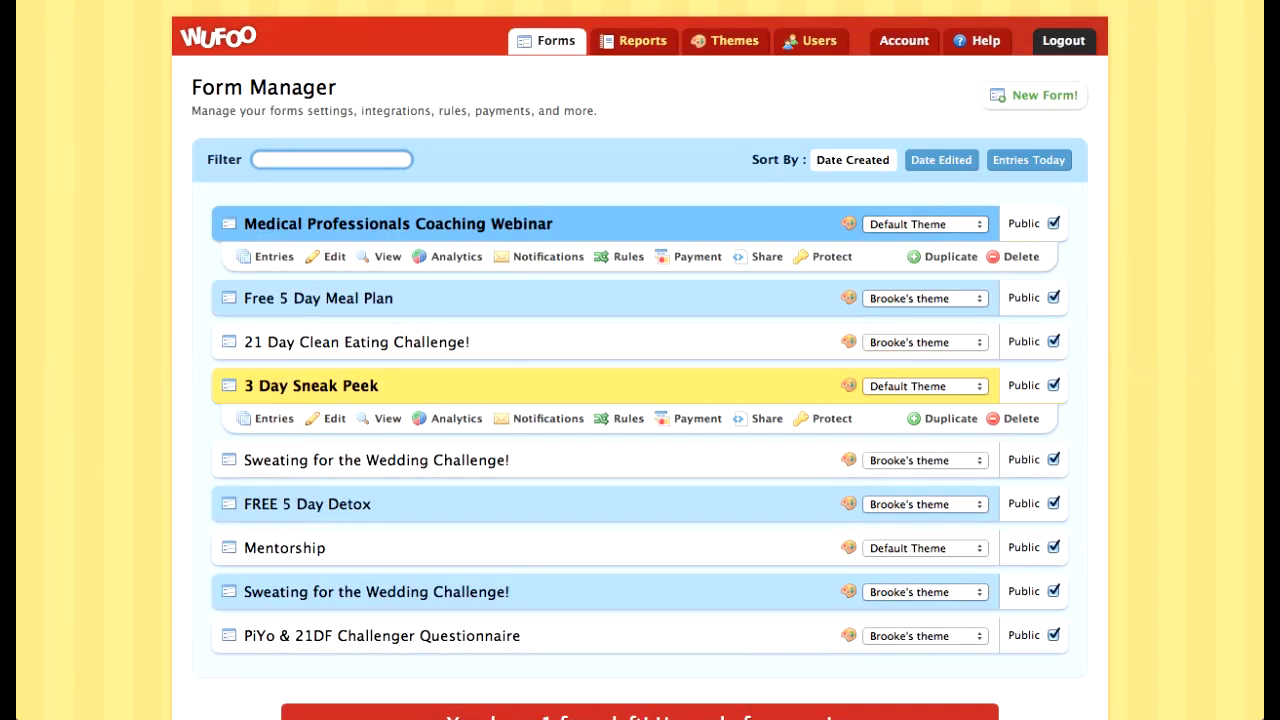
left_click(268, 458)
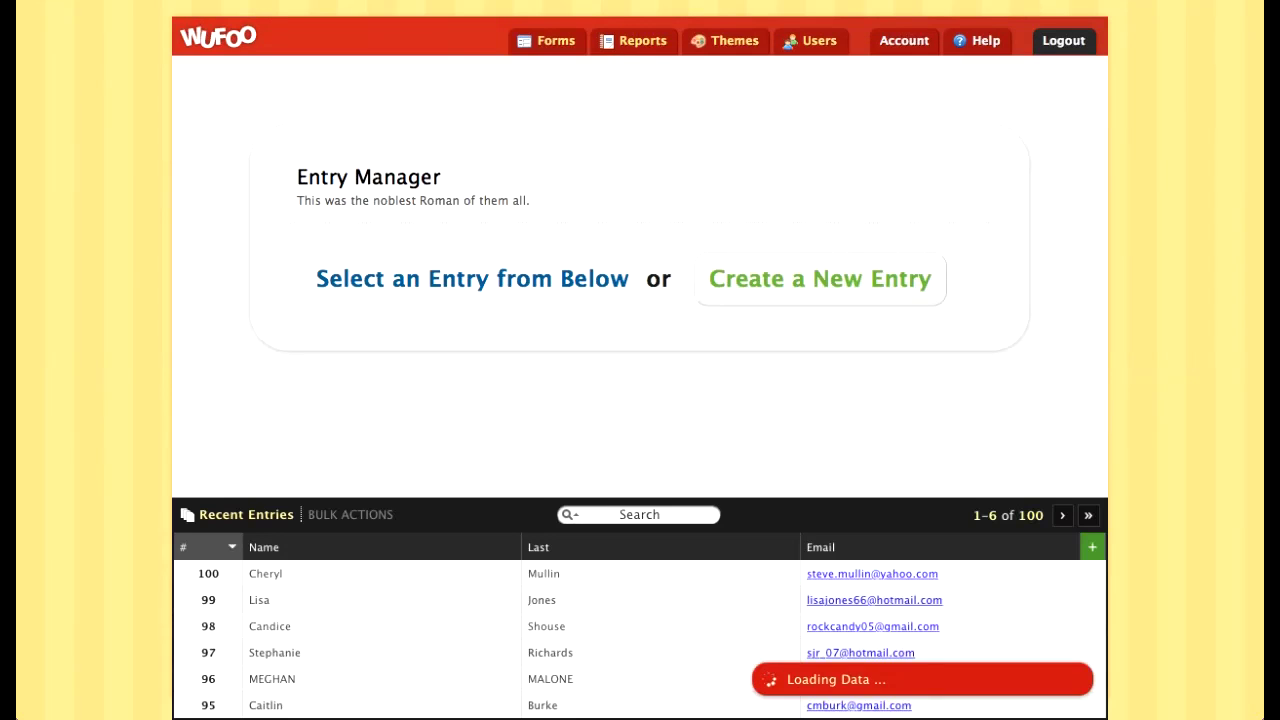
left_click(548, 41)
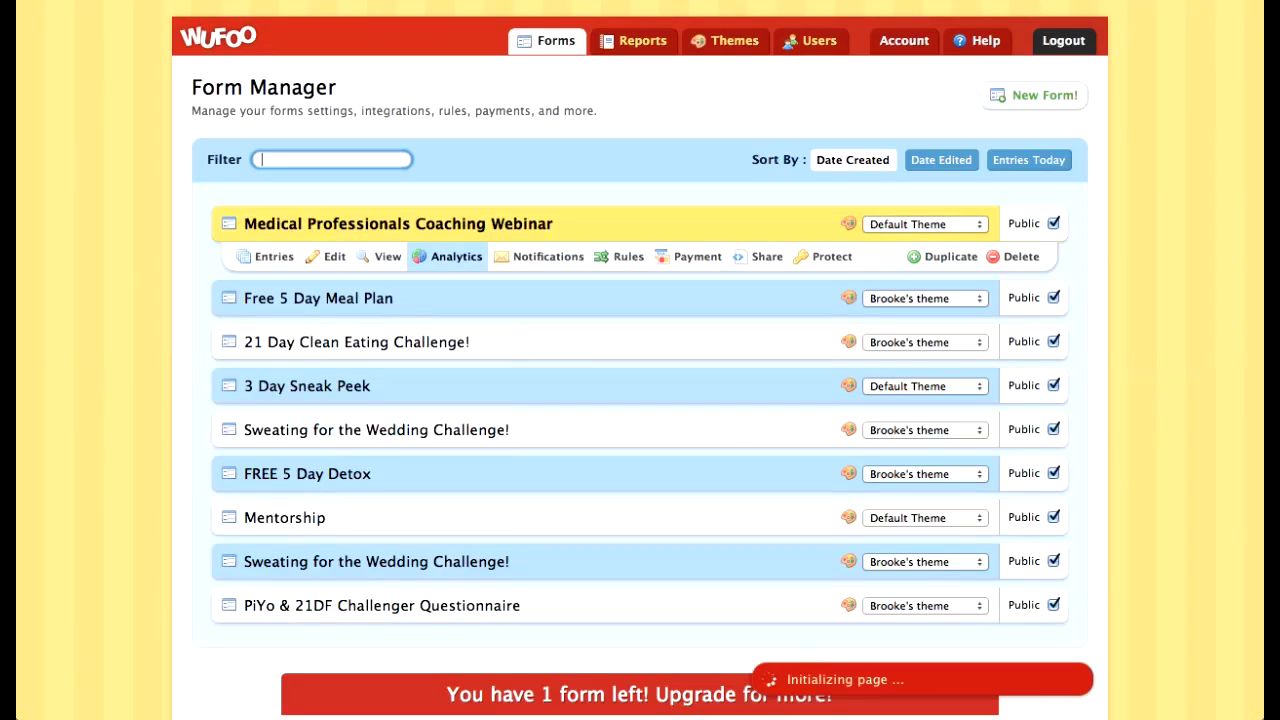
mouse_move(447, 432)
Step: In the Wedding Challenge form's Form Settings, select the Redirect to Website URL and open a new browser tab
left_click(327, 462)
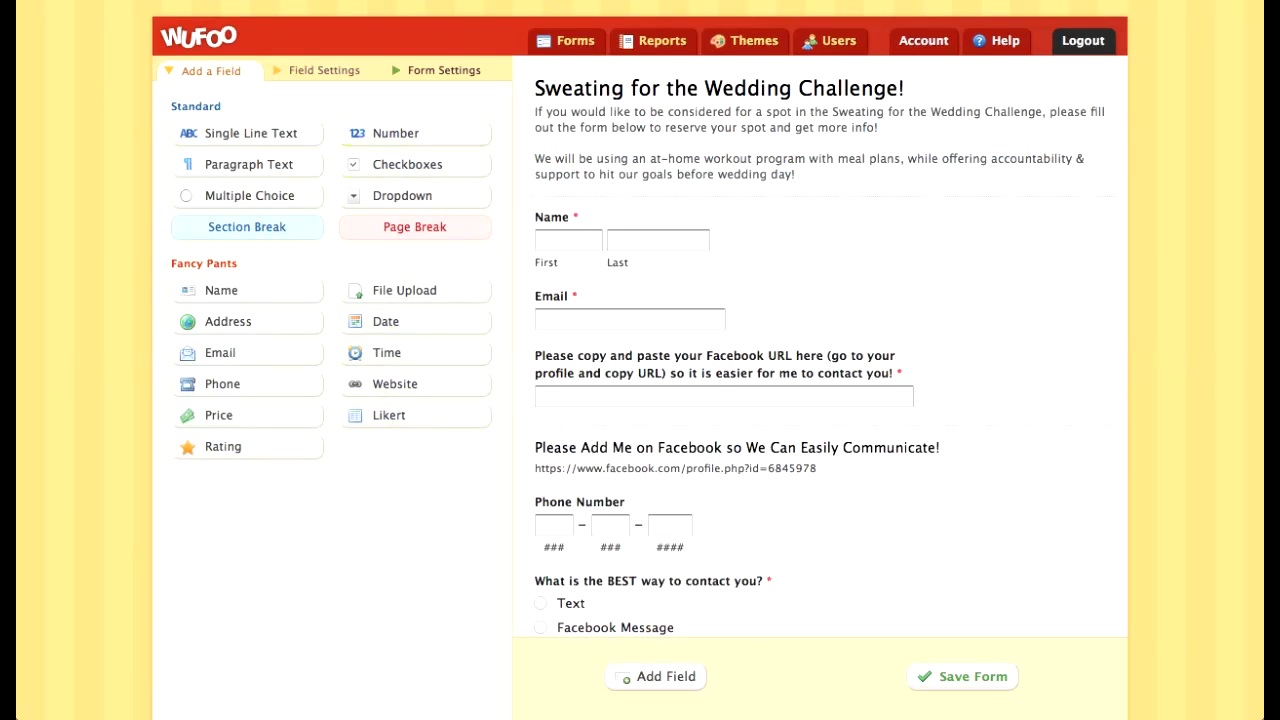
left_click(443, 71)
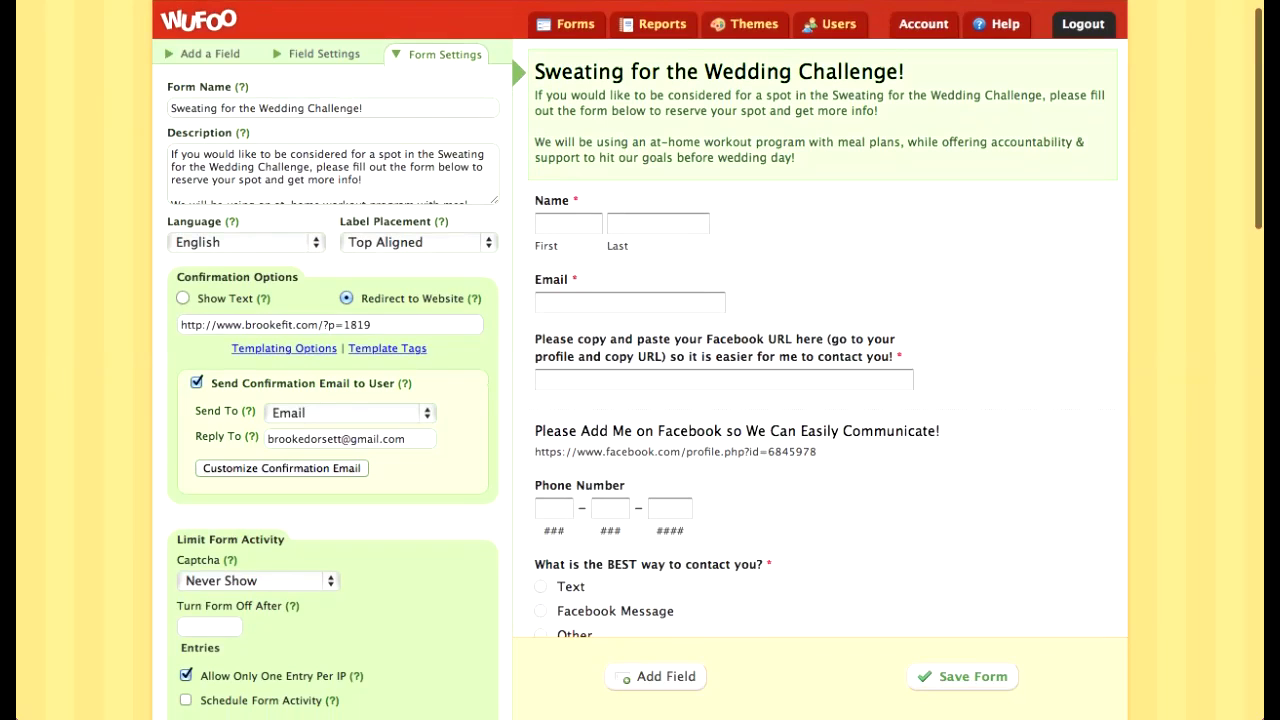
left_click(330, 324)
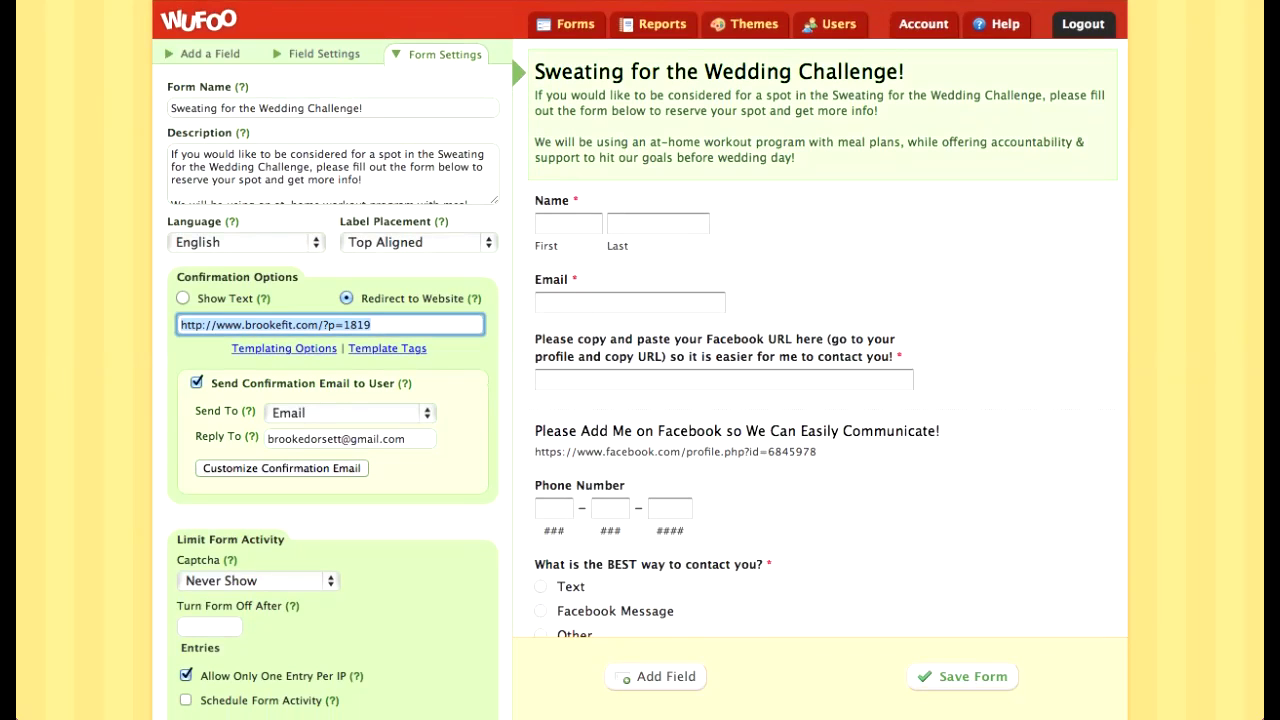
mouse_move(640, 1)
key("super+t")
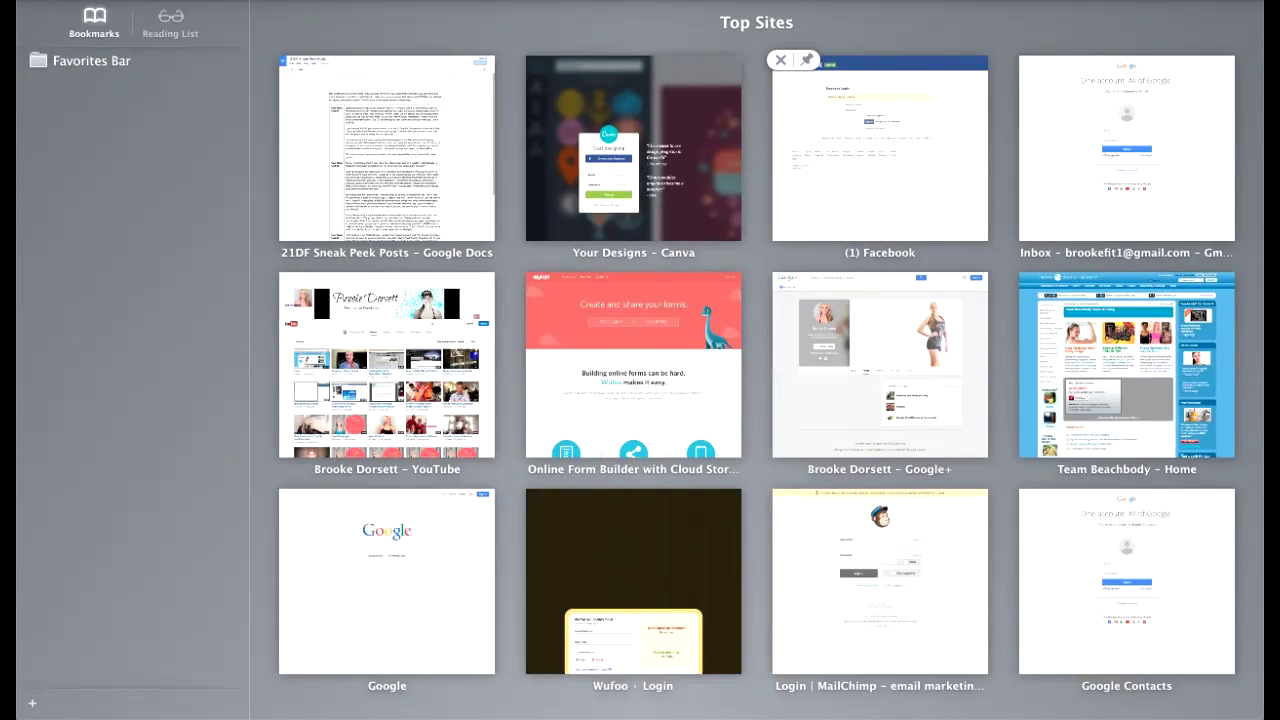
Step: Load the redirect URL and scroll through BrookeFit's 'Thanks for Applying!' Wedding Challenge page
key("Return")
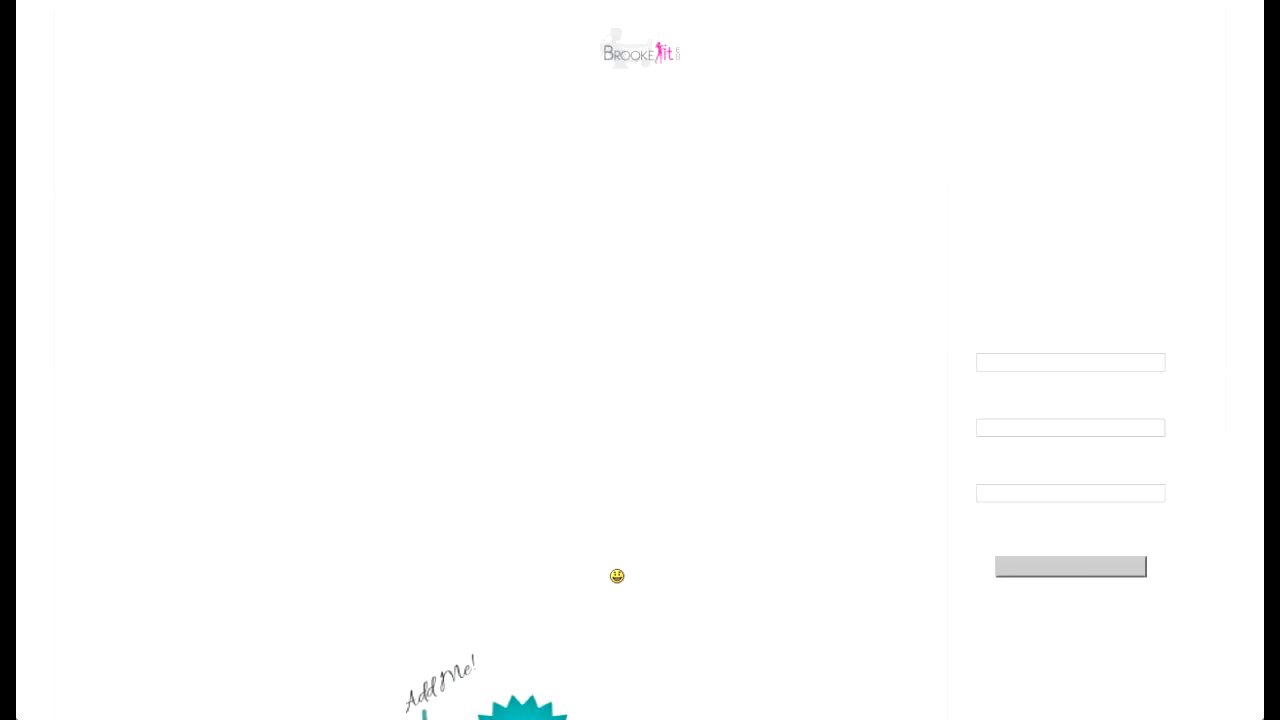
scroll(640, 400, "down", 8)
scroll(640, 400, "up", 6)
scroll(640, 400, "down", 5)
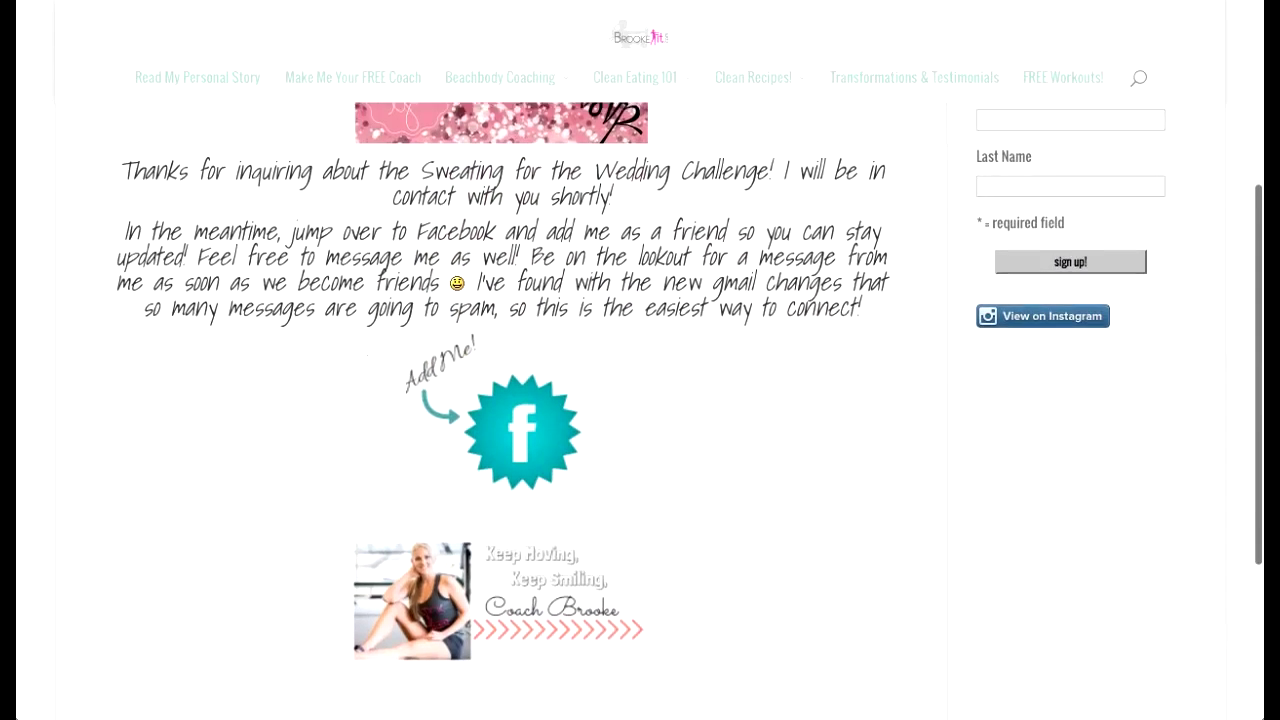
scroll(640, 400, "down", 5)
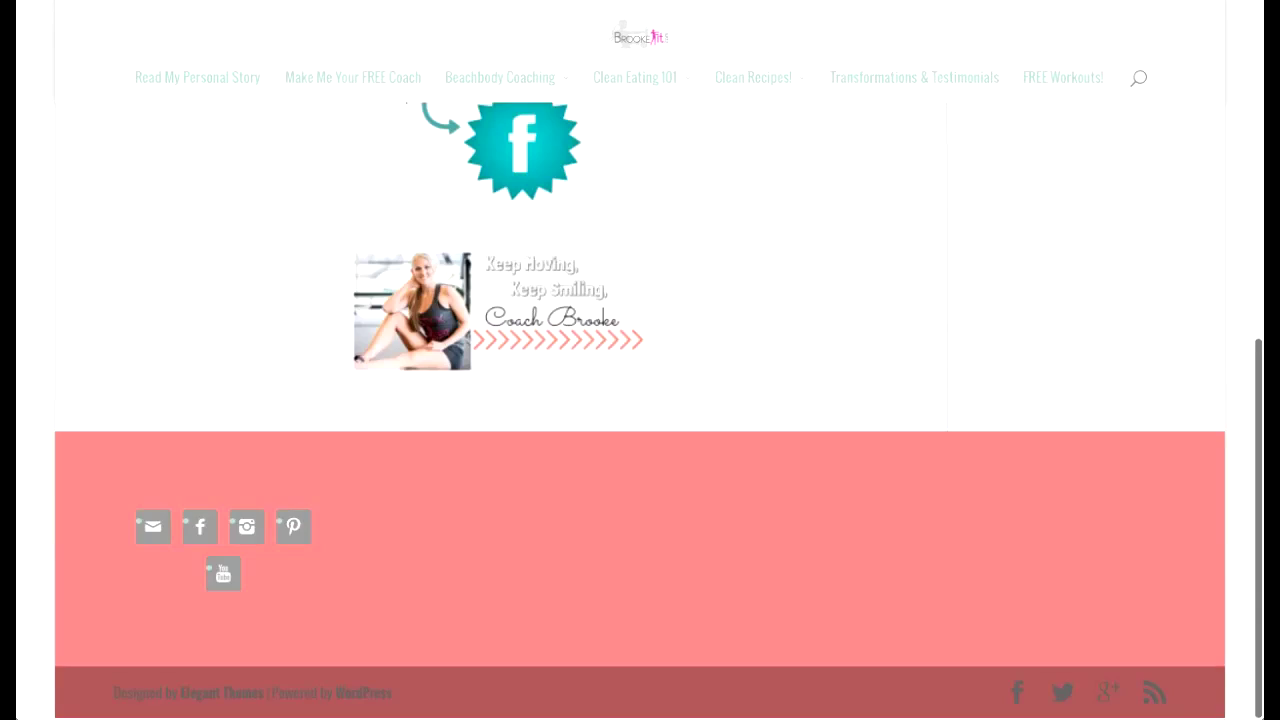
scroll(640, 400, "up", 10)
scroll(640, 400, "down", 5)
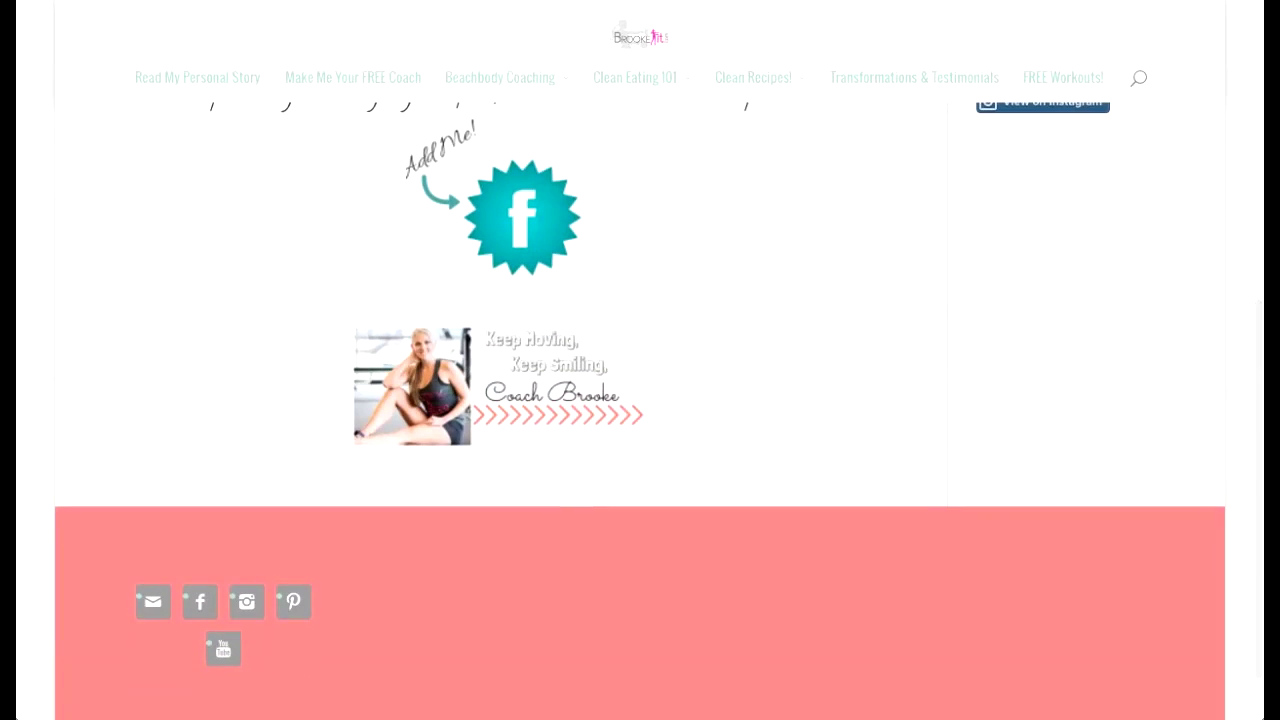
scroll(640, 400, "up", 2)
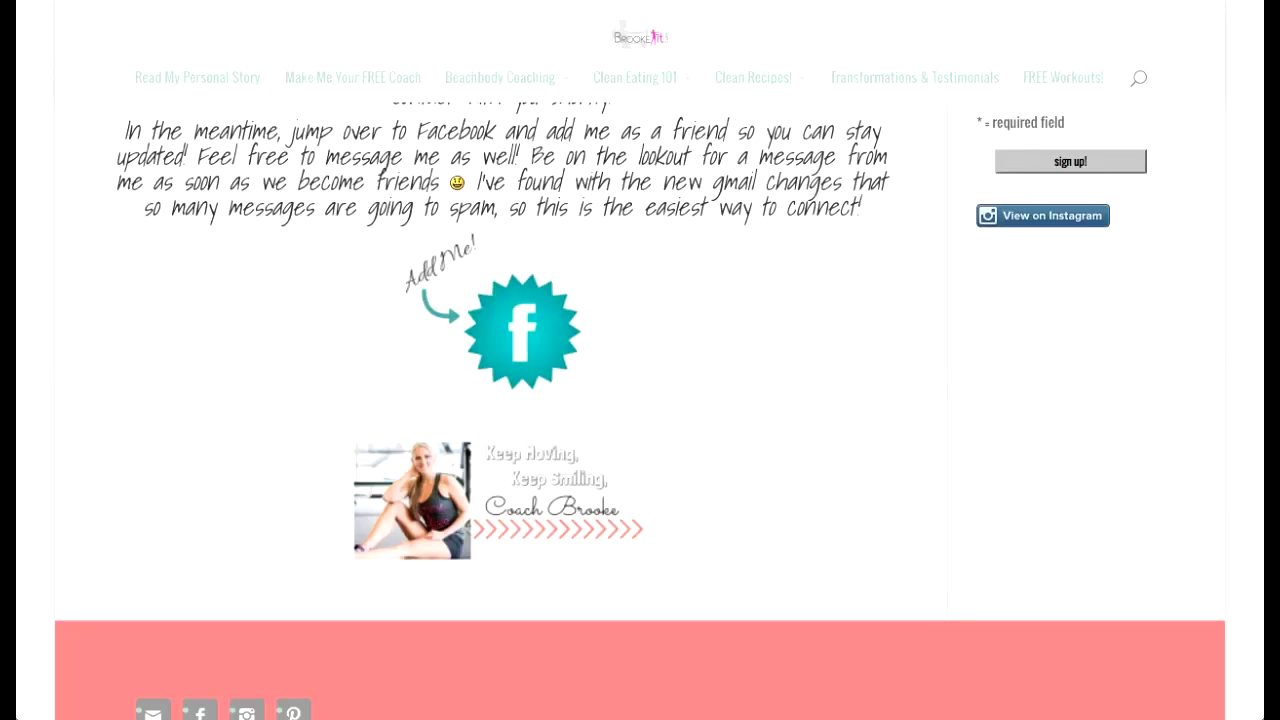
scroll(640, 400, "up", 3)
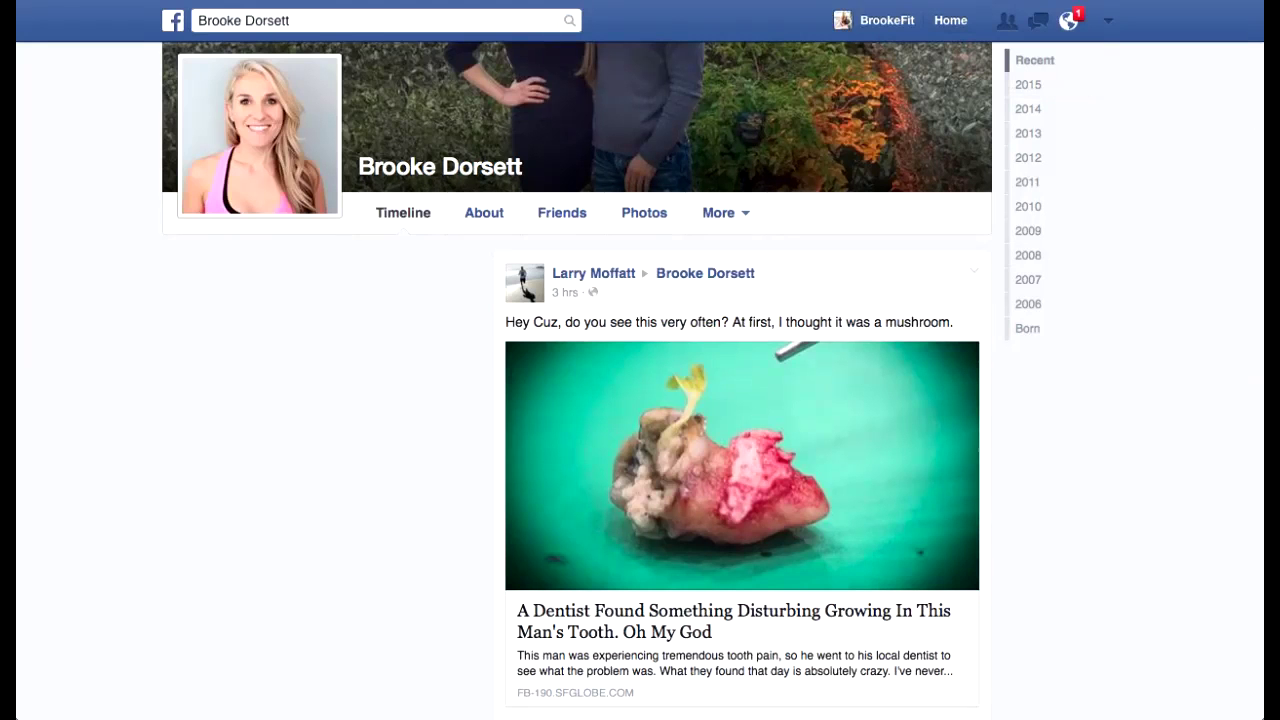
scroll(740, 400, "down", 5)
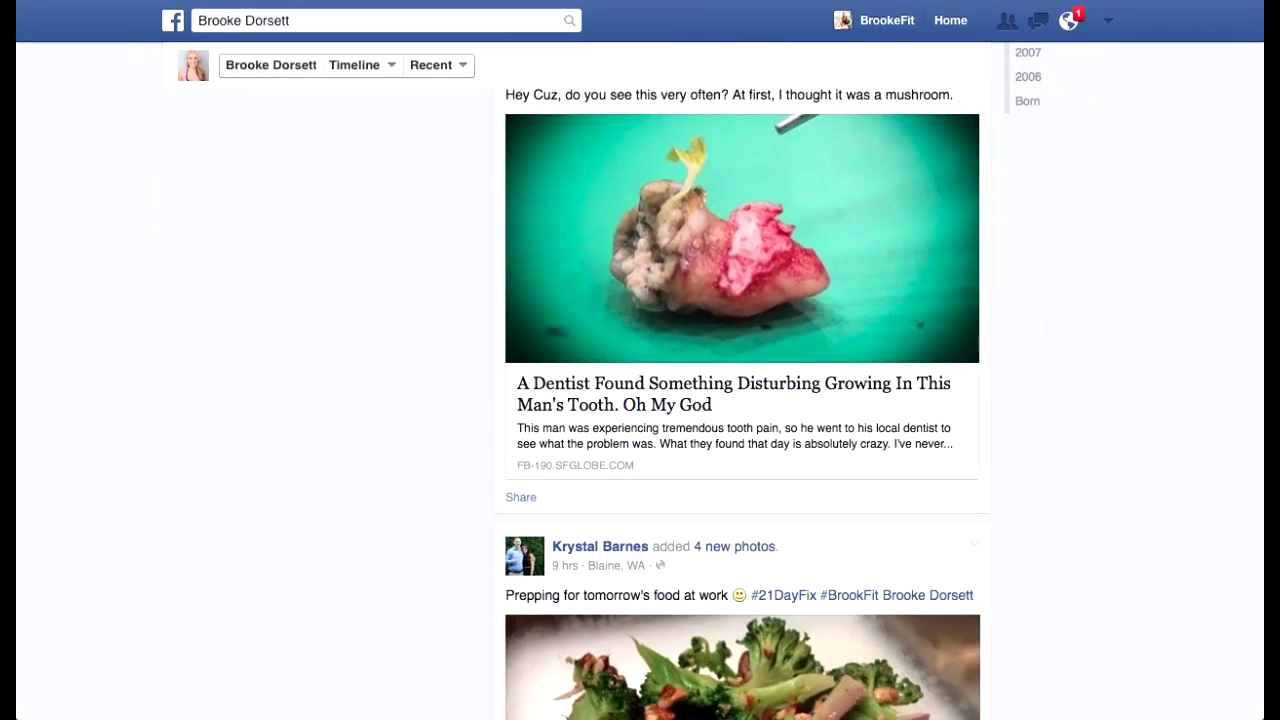
scroll(740, 400, "down", 2)
scroll(740, 400, "up", 5)
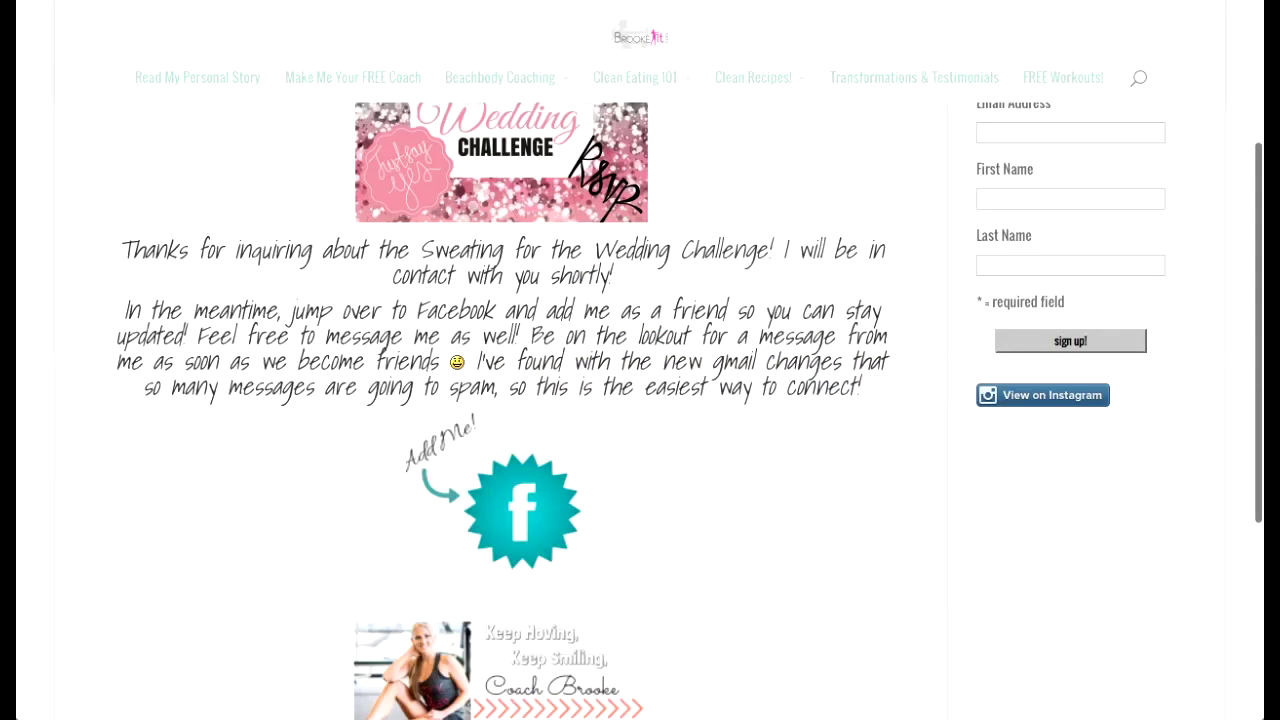
scroll(695, 335, "up", 5)
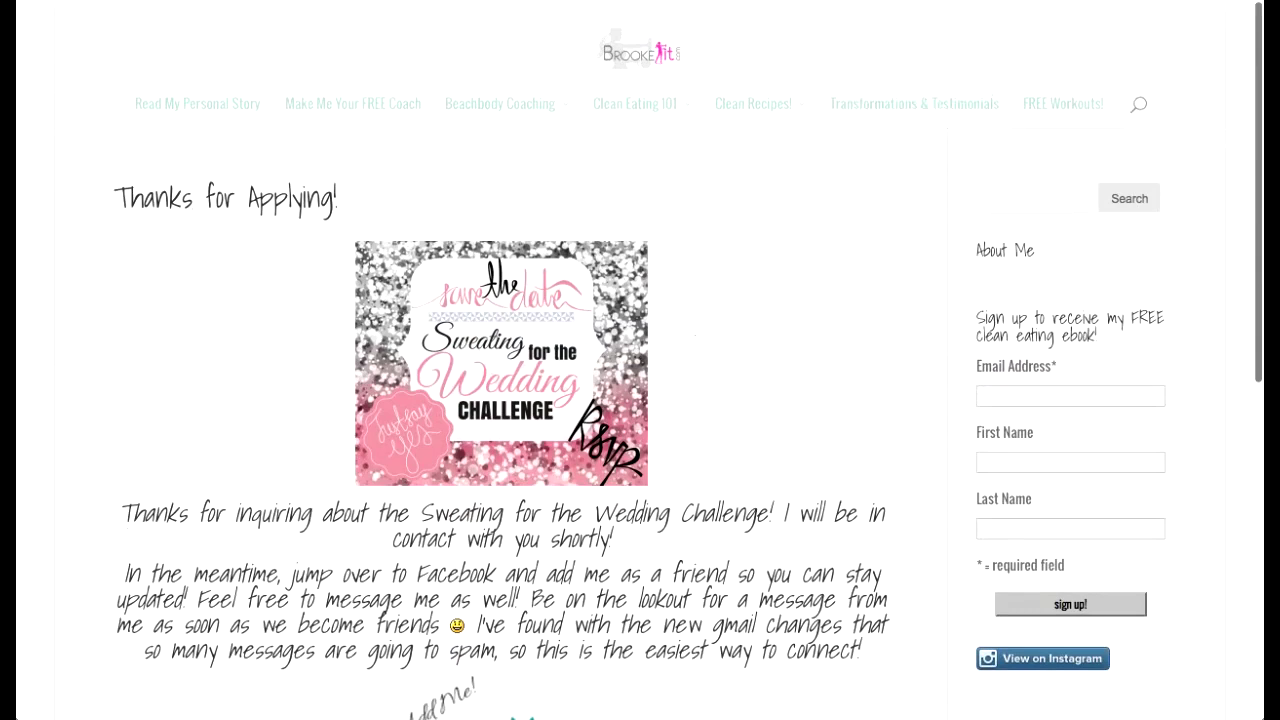
mouse_move(640, 2)
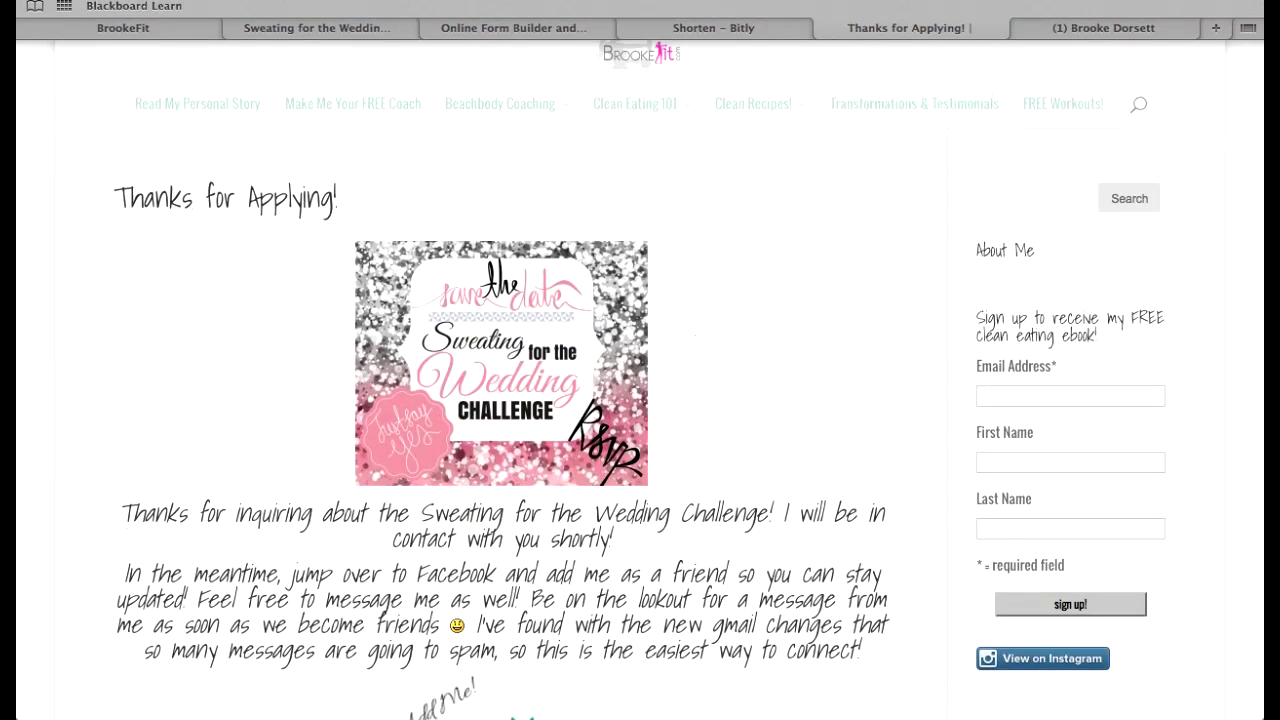